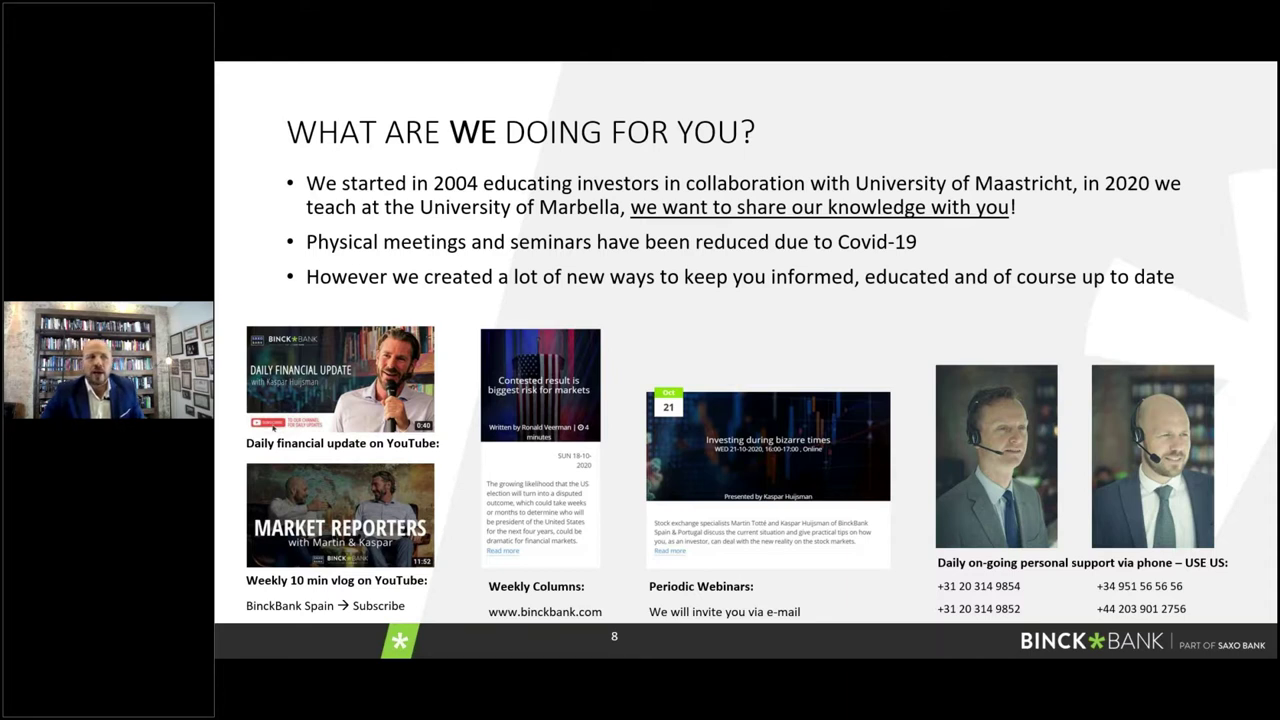
Step: Switch from the slides to the browser and open the SaxoTraderGO login page from the BinckBank site
key(Right)
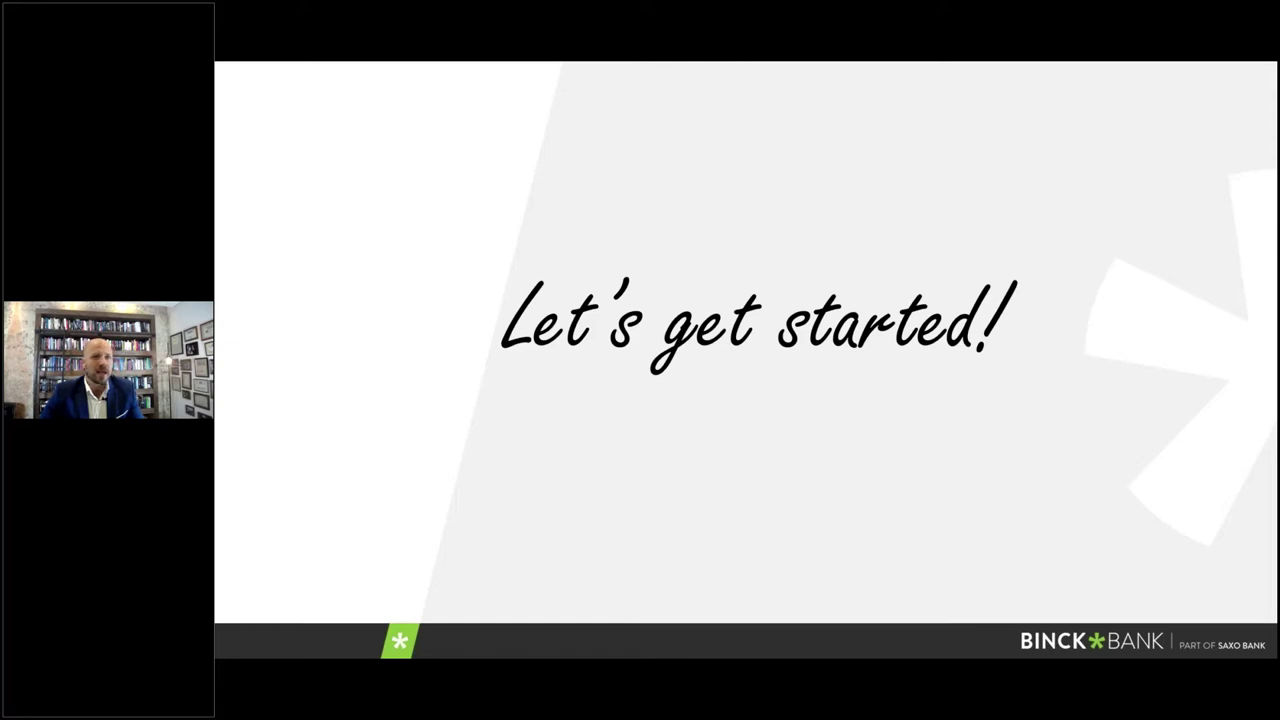
key(alt+Tab)
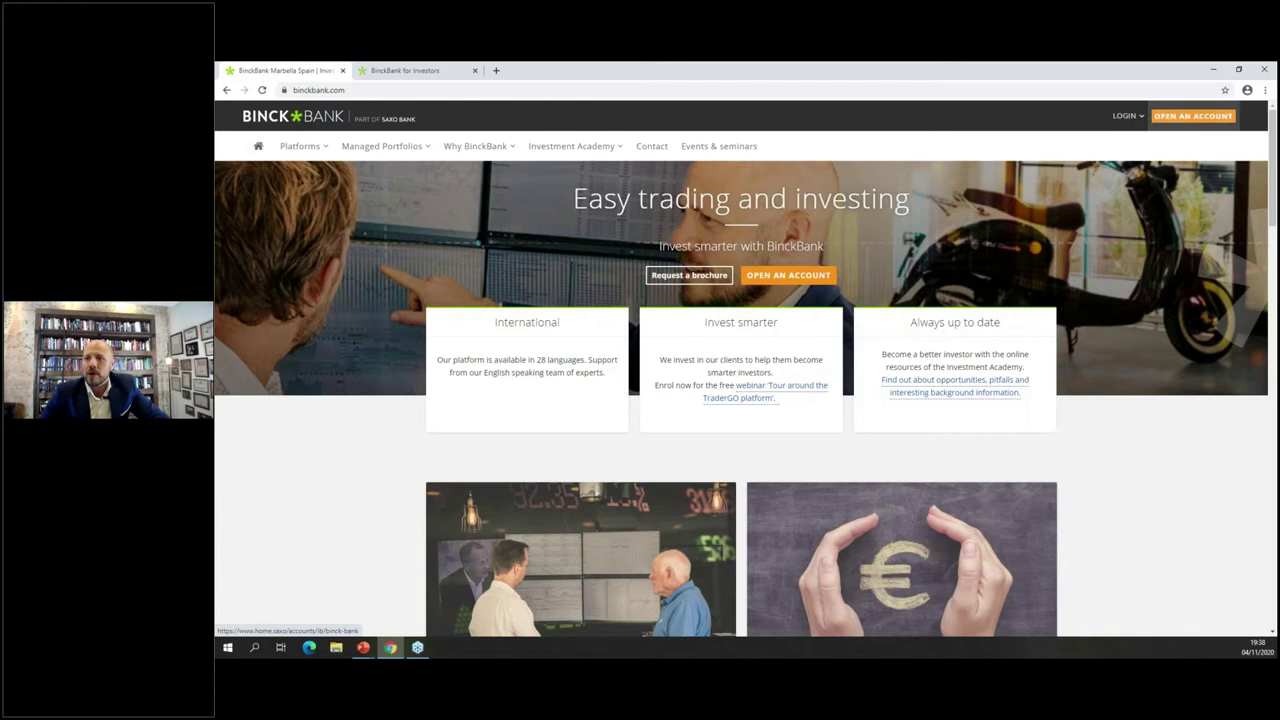
click(1138, 117)
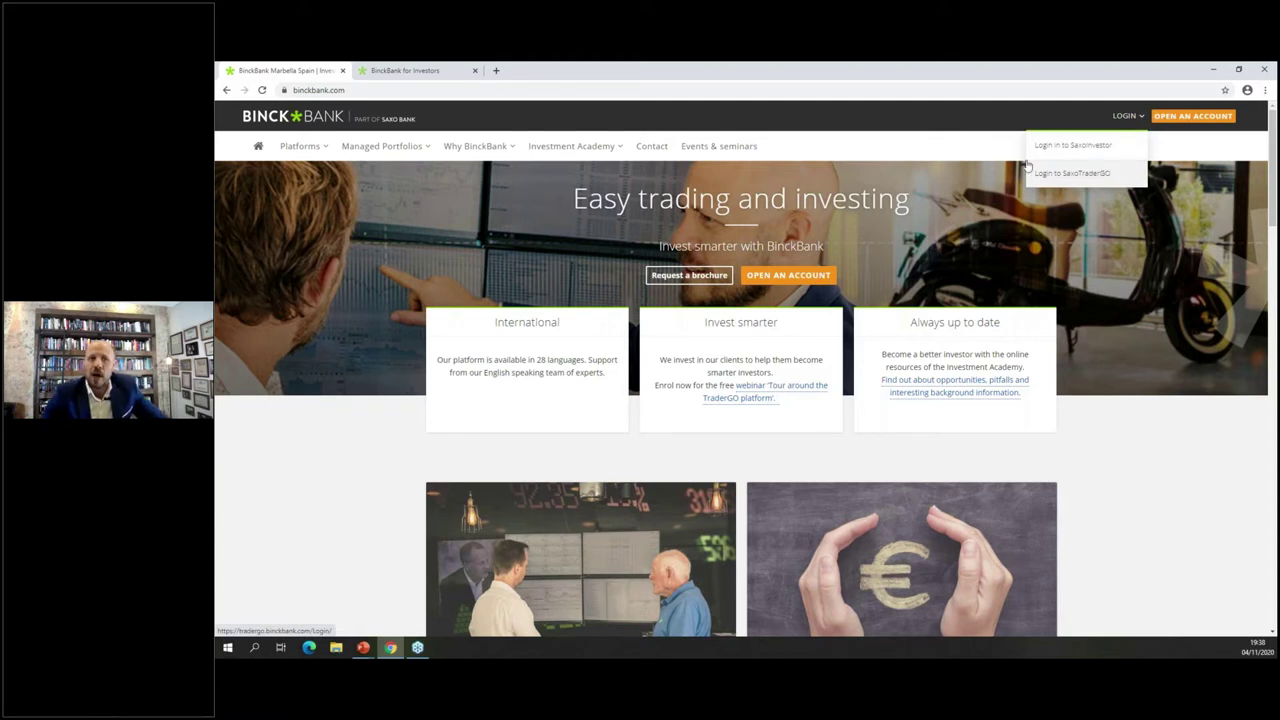
click(1094, 172)
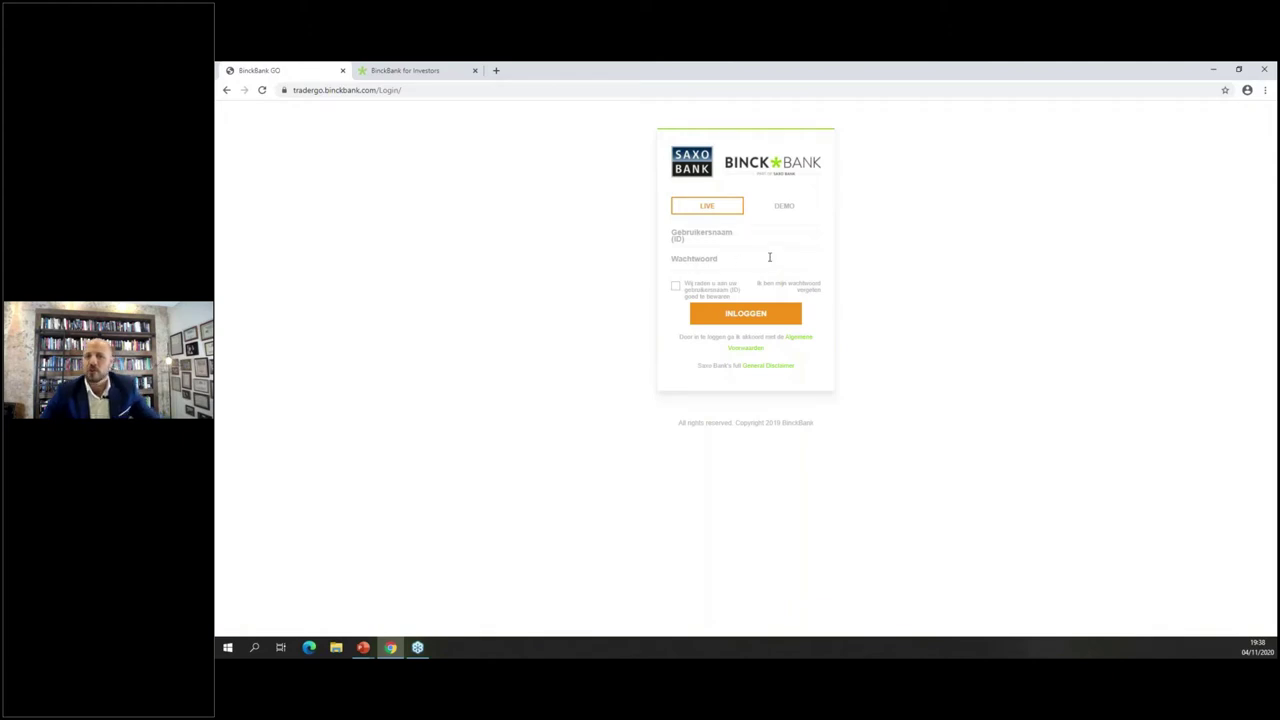
Step: In the already open trading platform, open the platform settings and try to turn off real-time netting
click(404, 74)
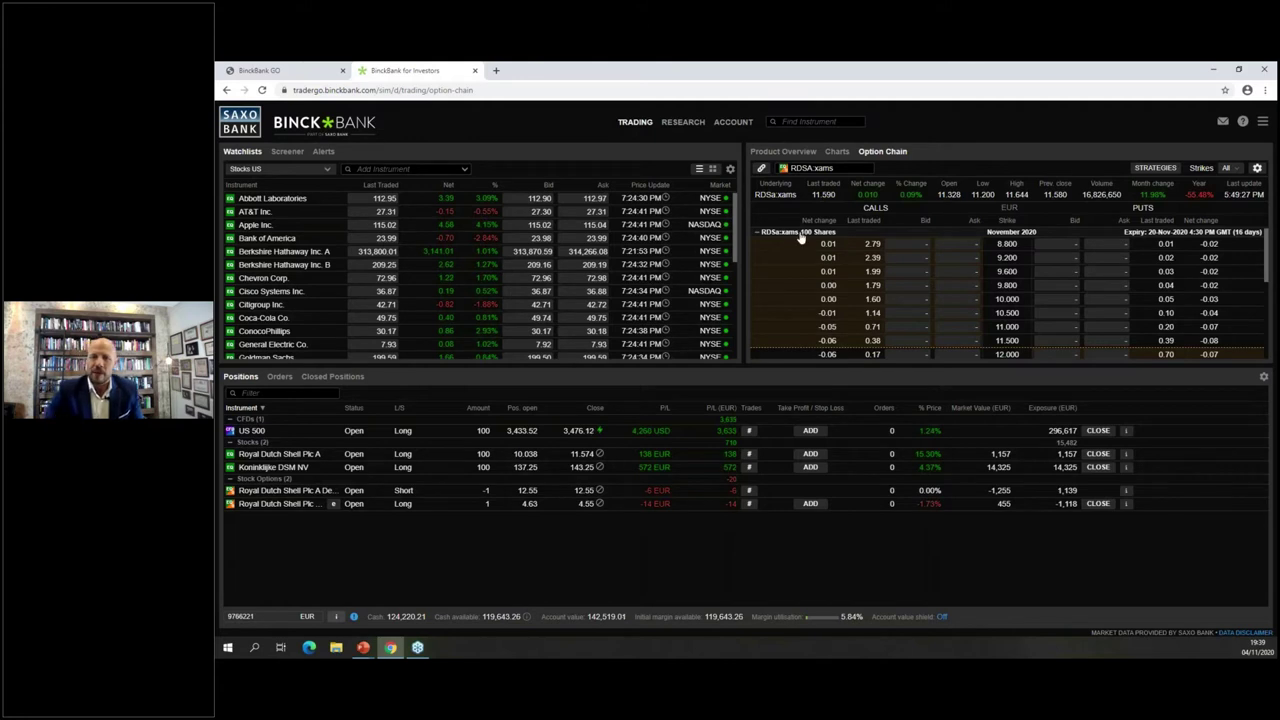
click(1263, 121)
click(1170, 160)
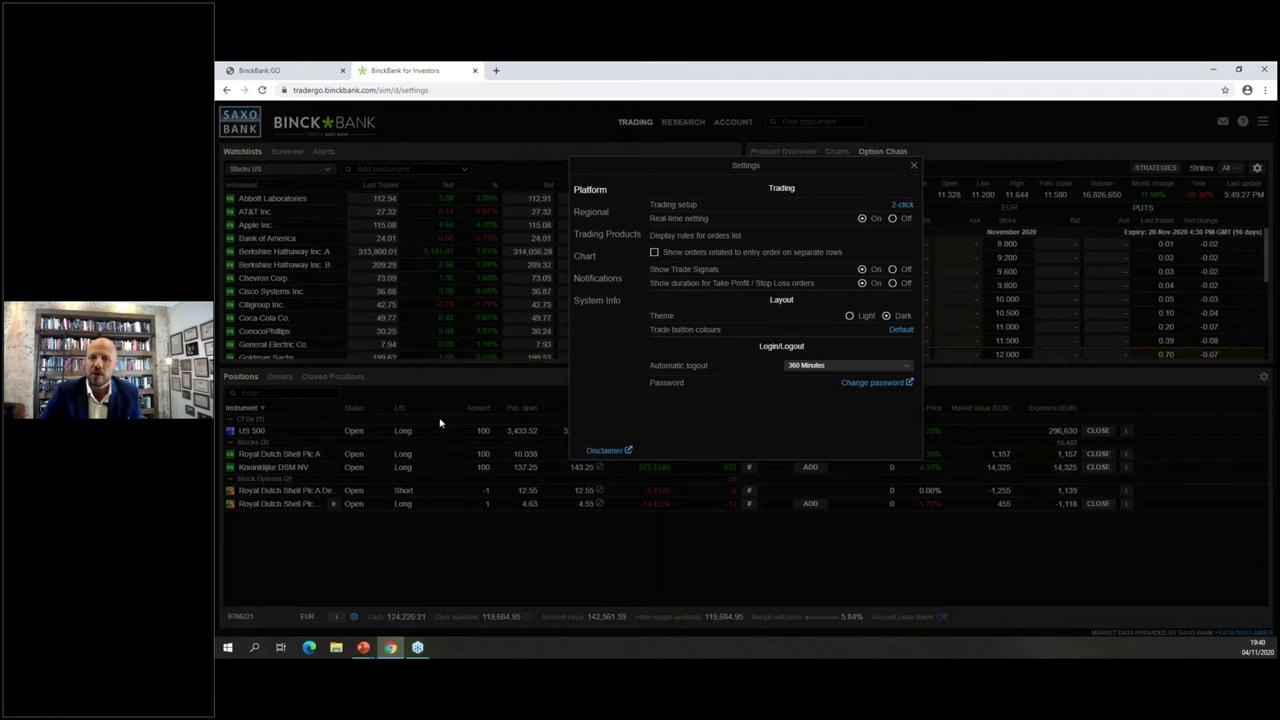
click(896, 219)
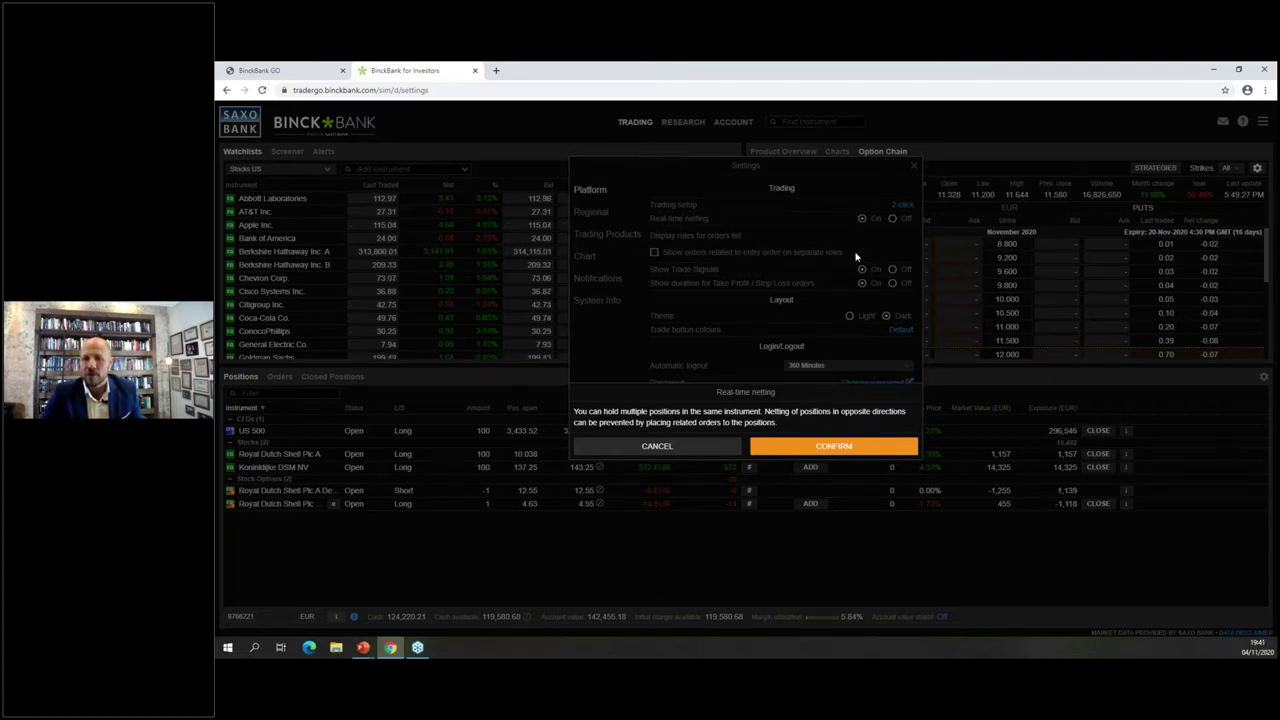
click(657, 446)
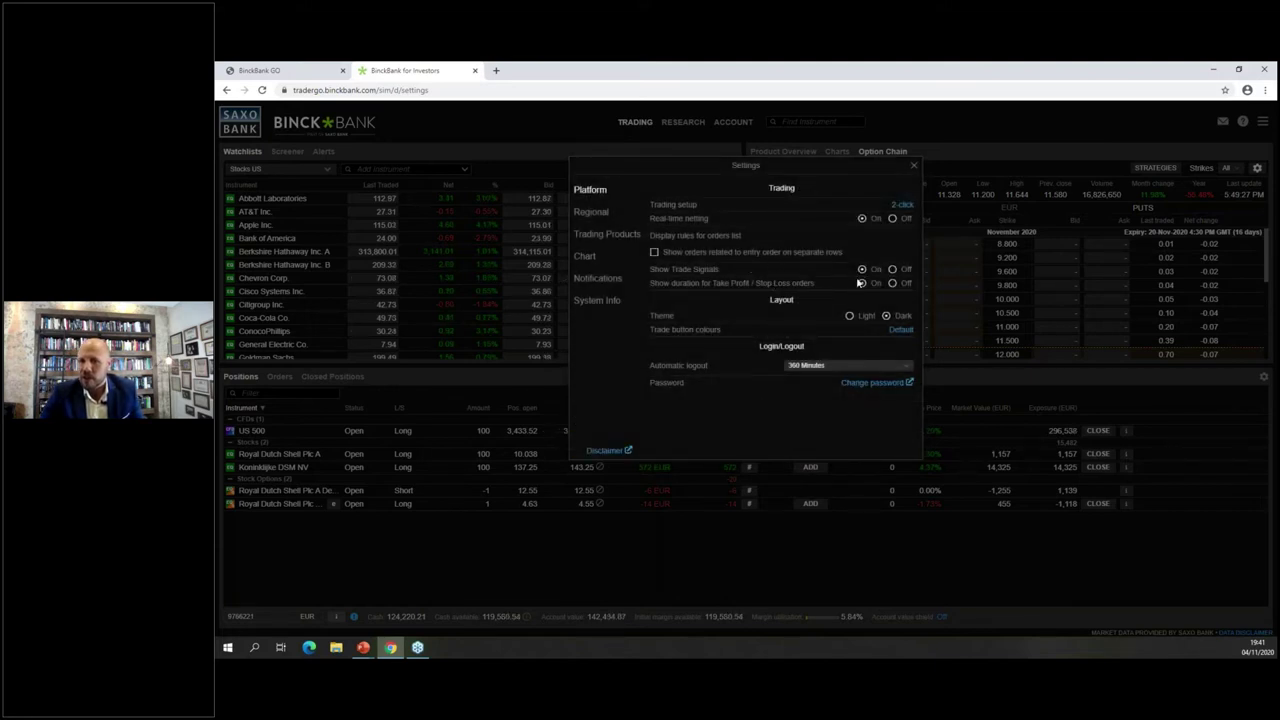
Step: Examine the regional settings, looking through the available languages and time zones
click(612, 216)
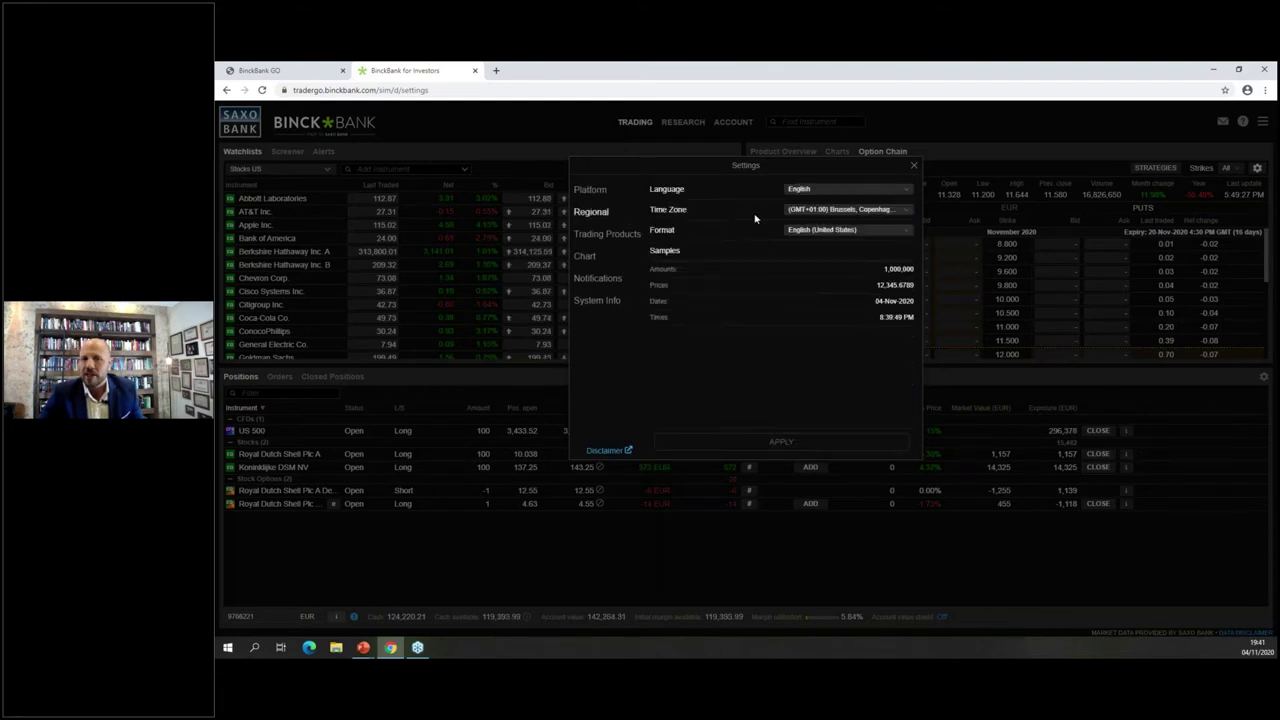
click(810, 192)
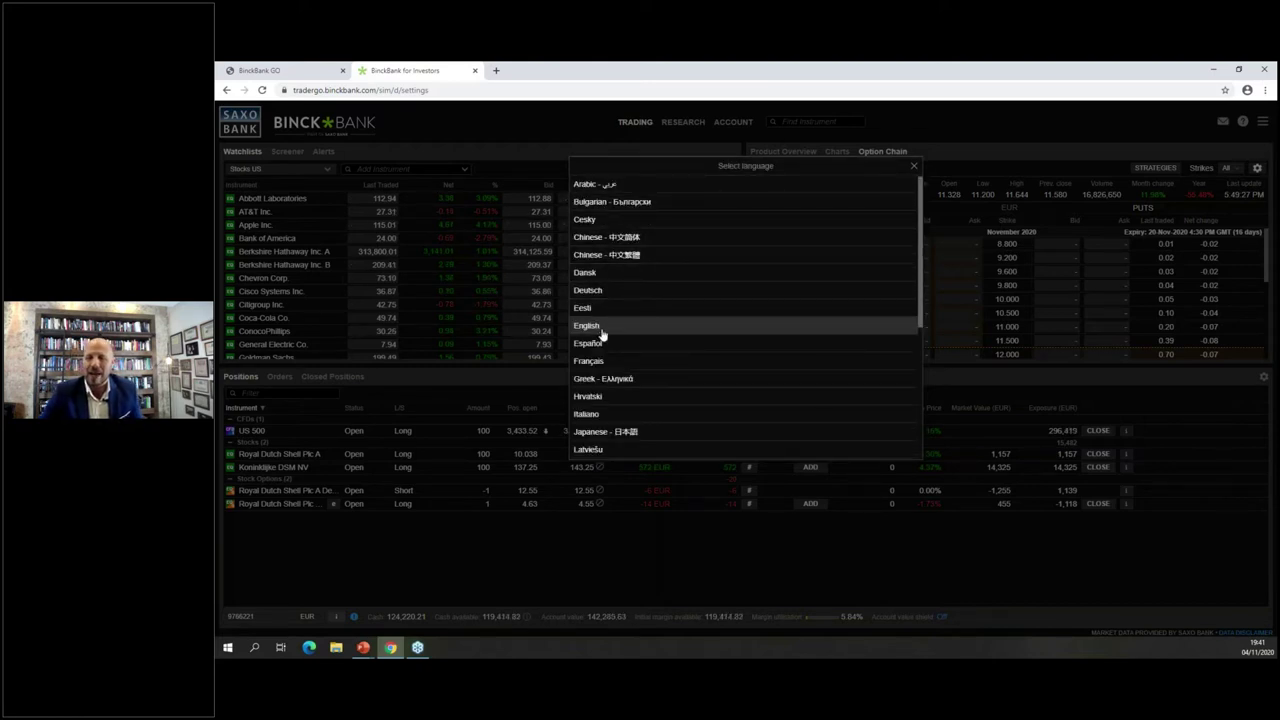
scroll(605, 390, down, 3)
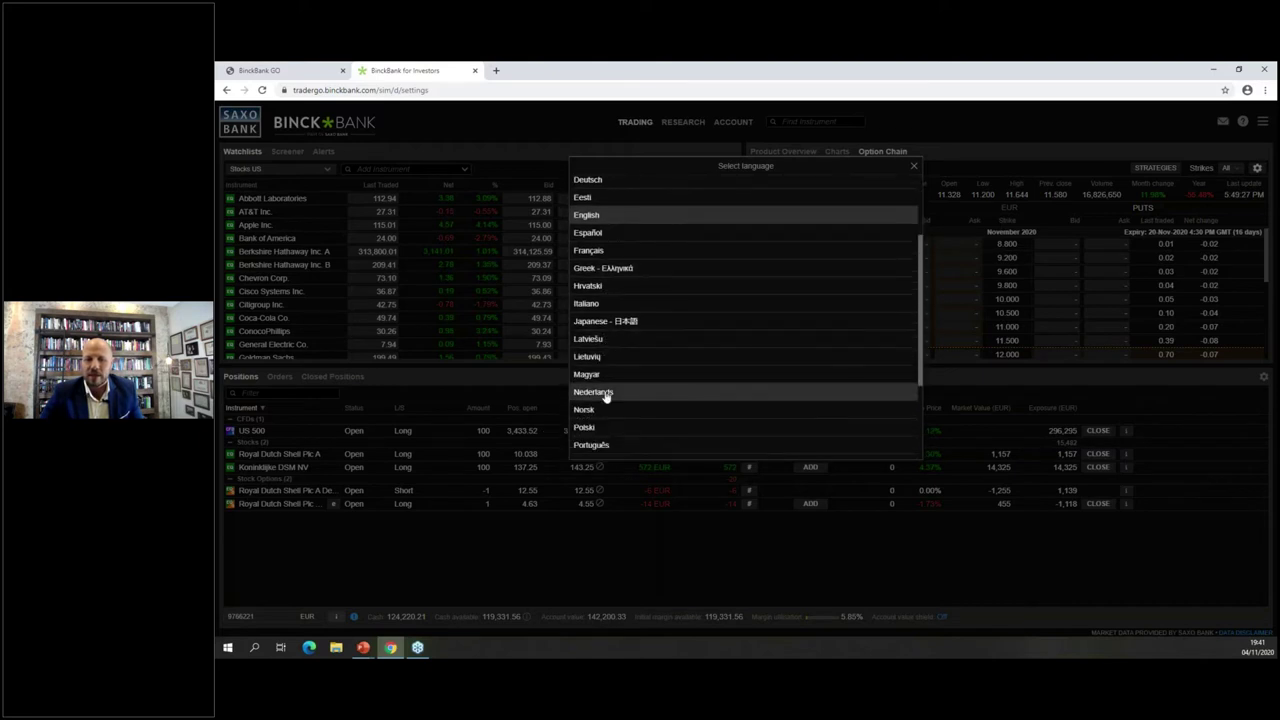
scroll(630, 285, up, 2)
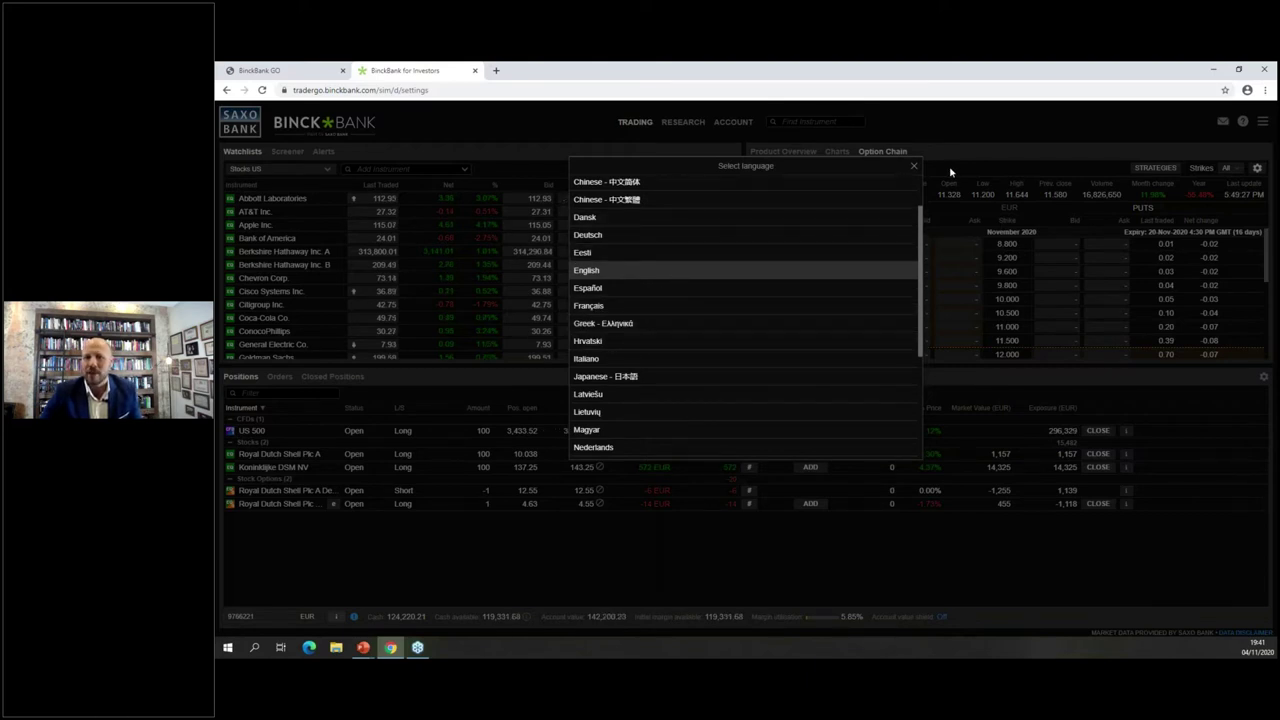
click(914, 166)
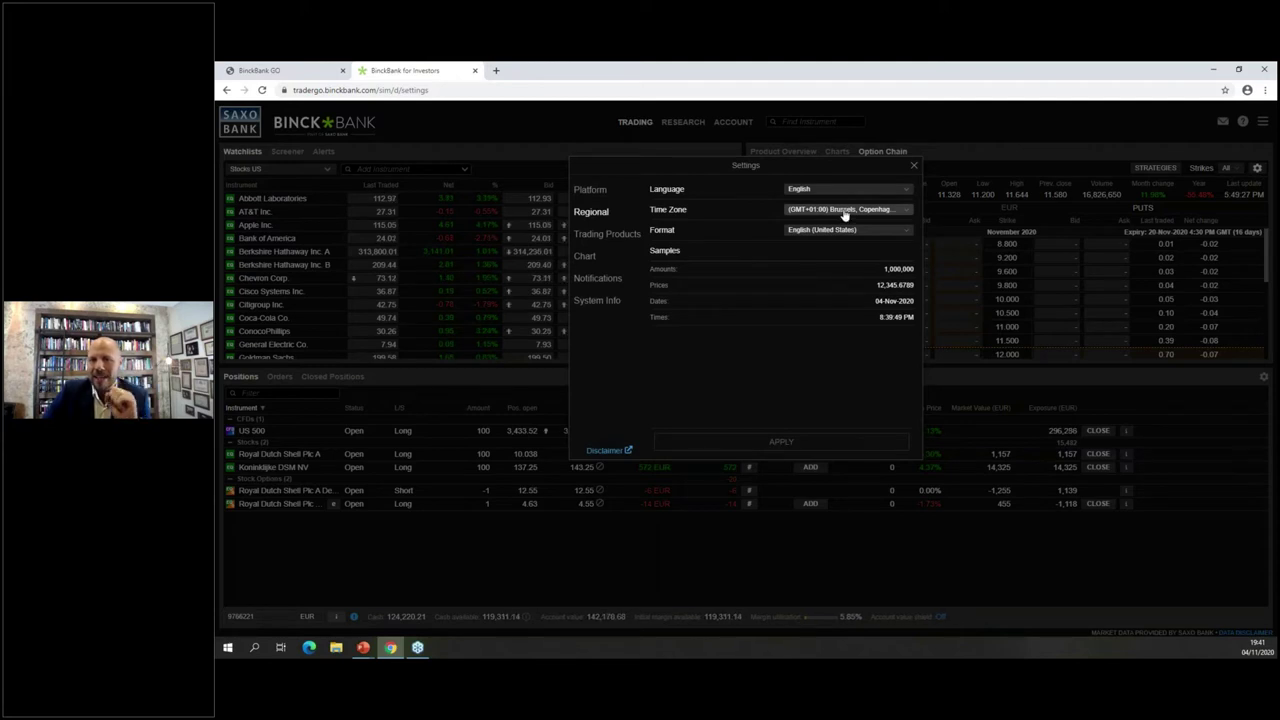
click(845, 212)
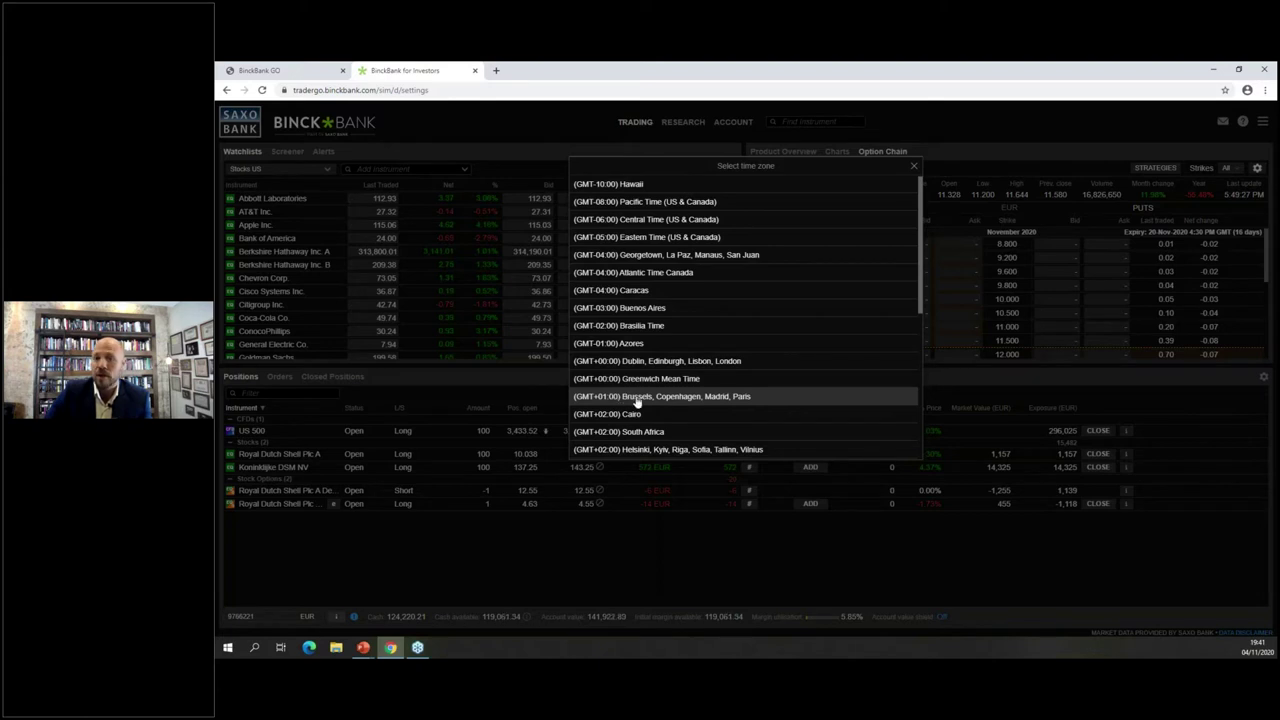
click(914, 168)
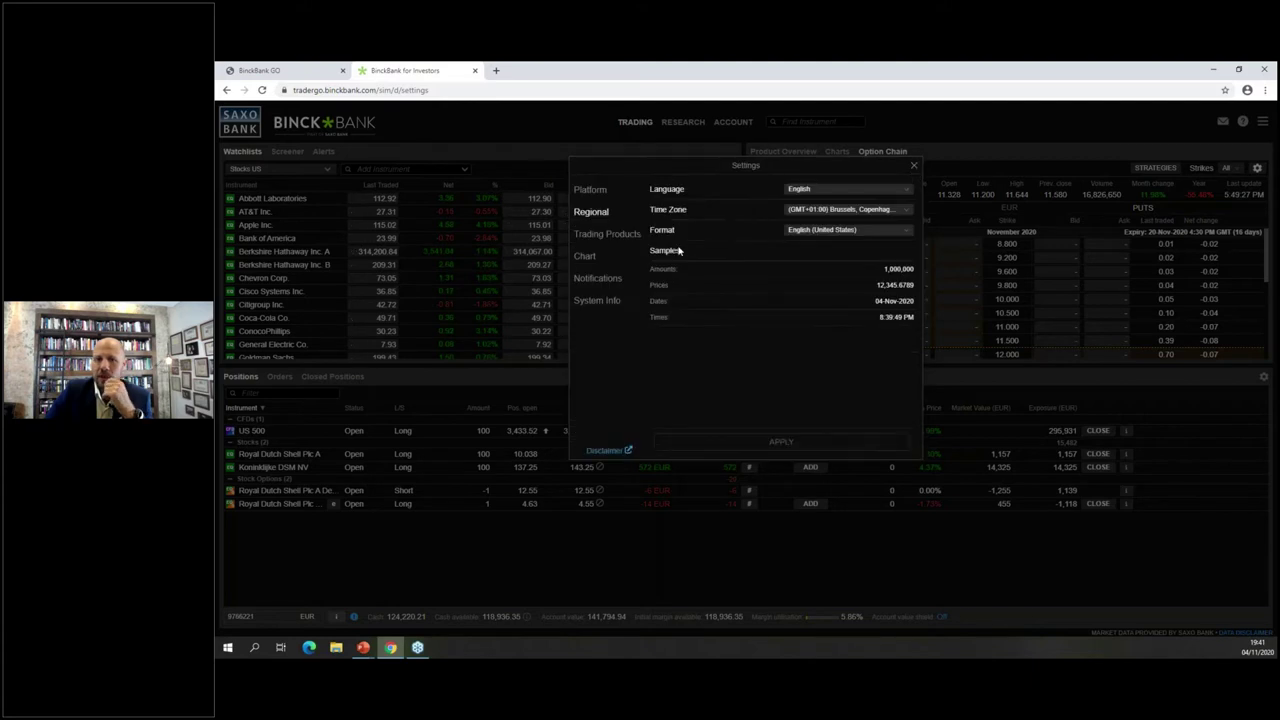
Step: Review the selectable trading products in the settings, switching Forex off and back on
click(610, 236)
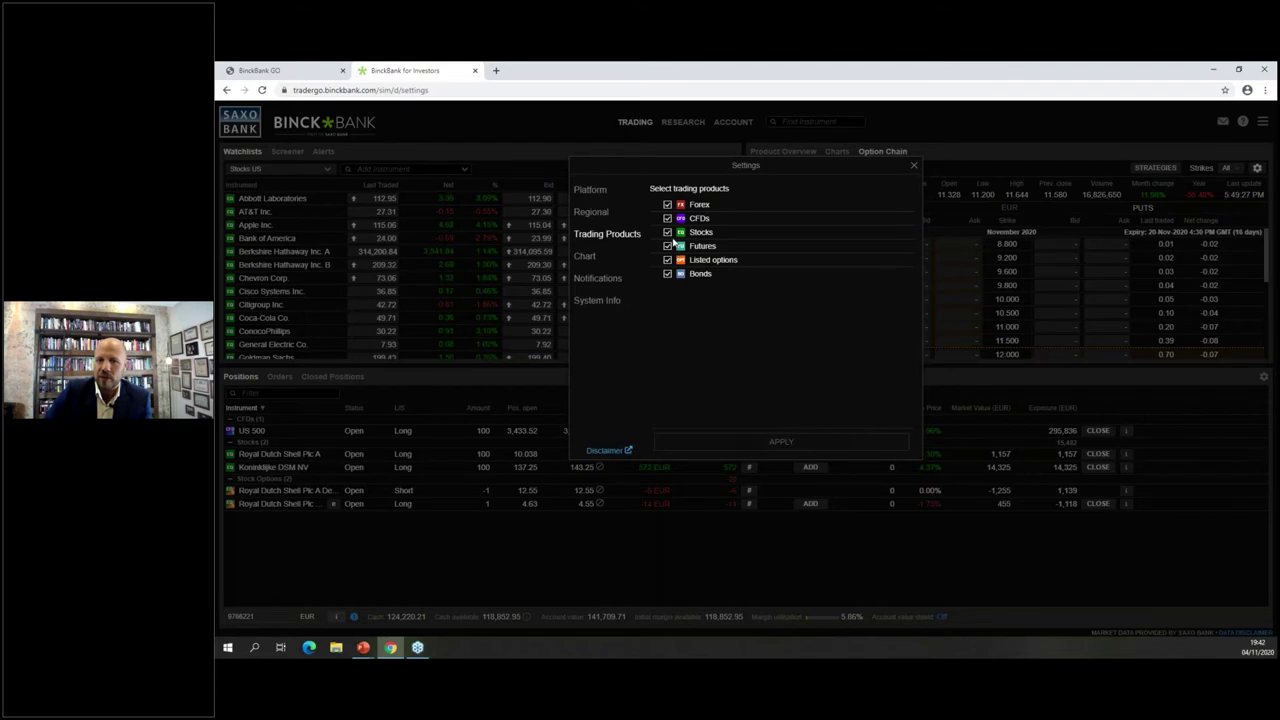
click(668, 206)
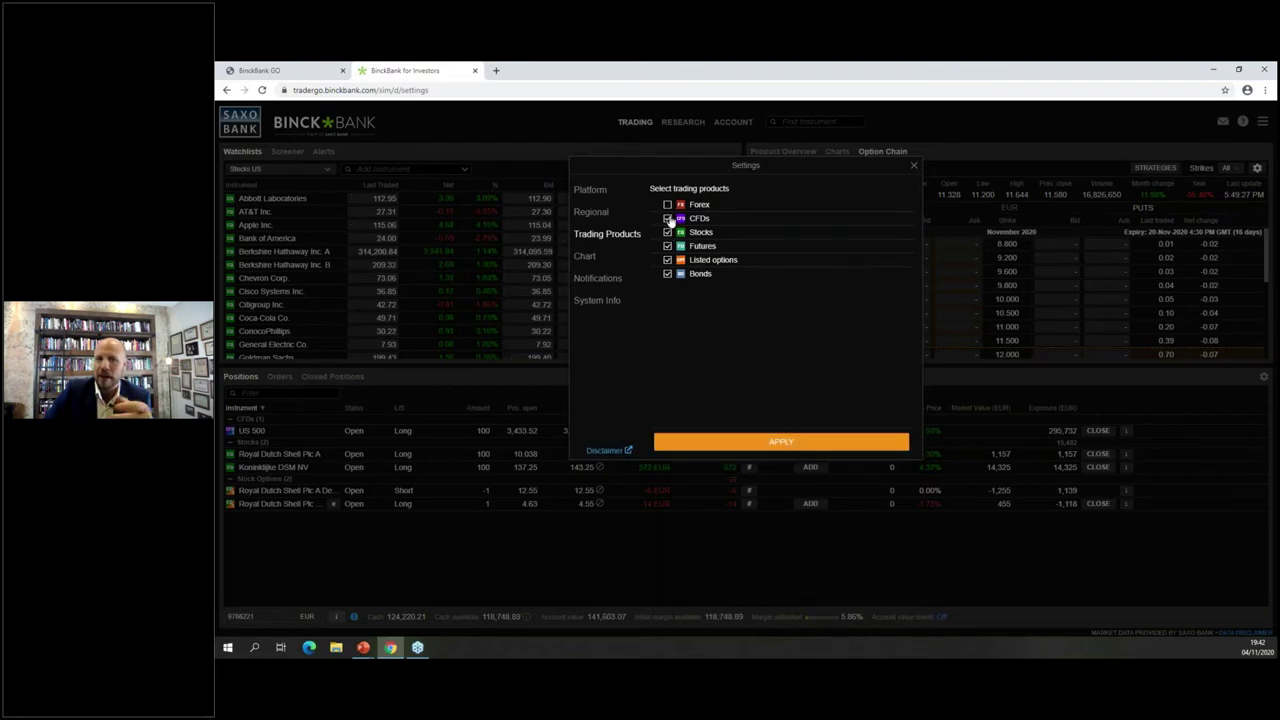
click(668, 205)
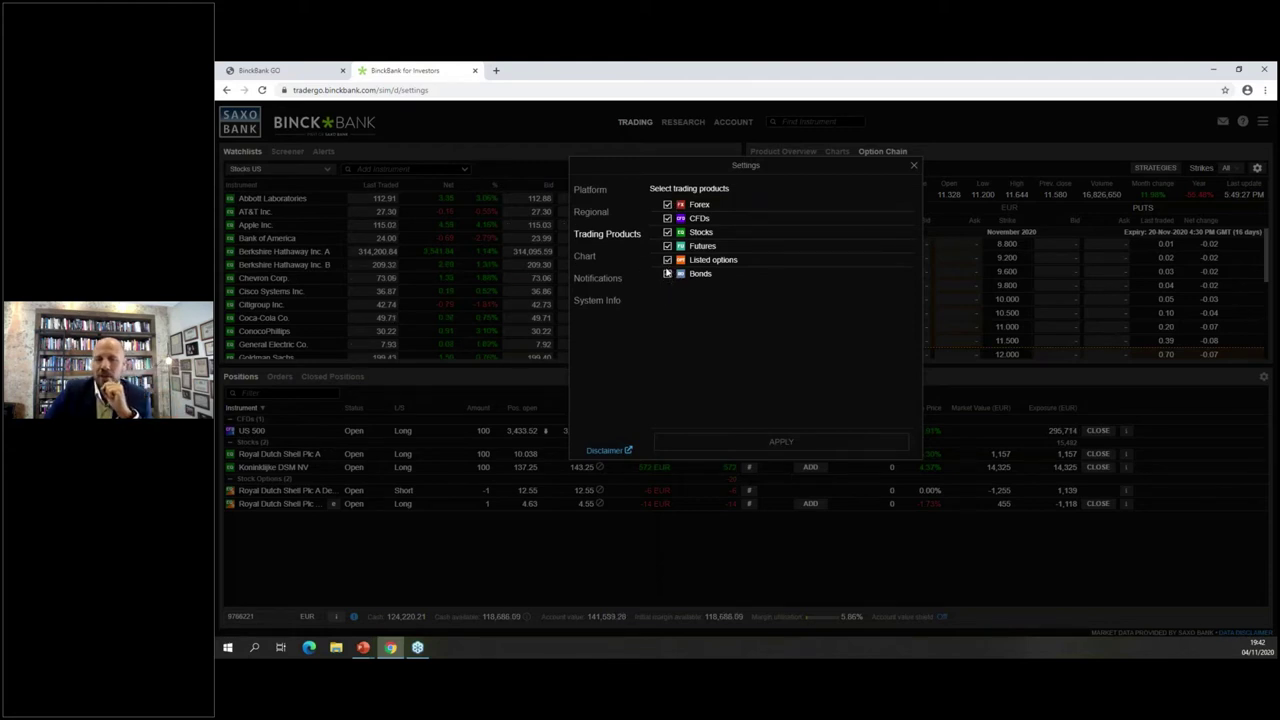
Step: Review the chart, notification and system info settings, and close the settings
click(590, 258)
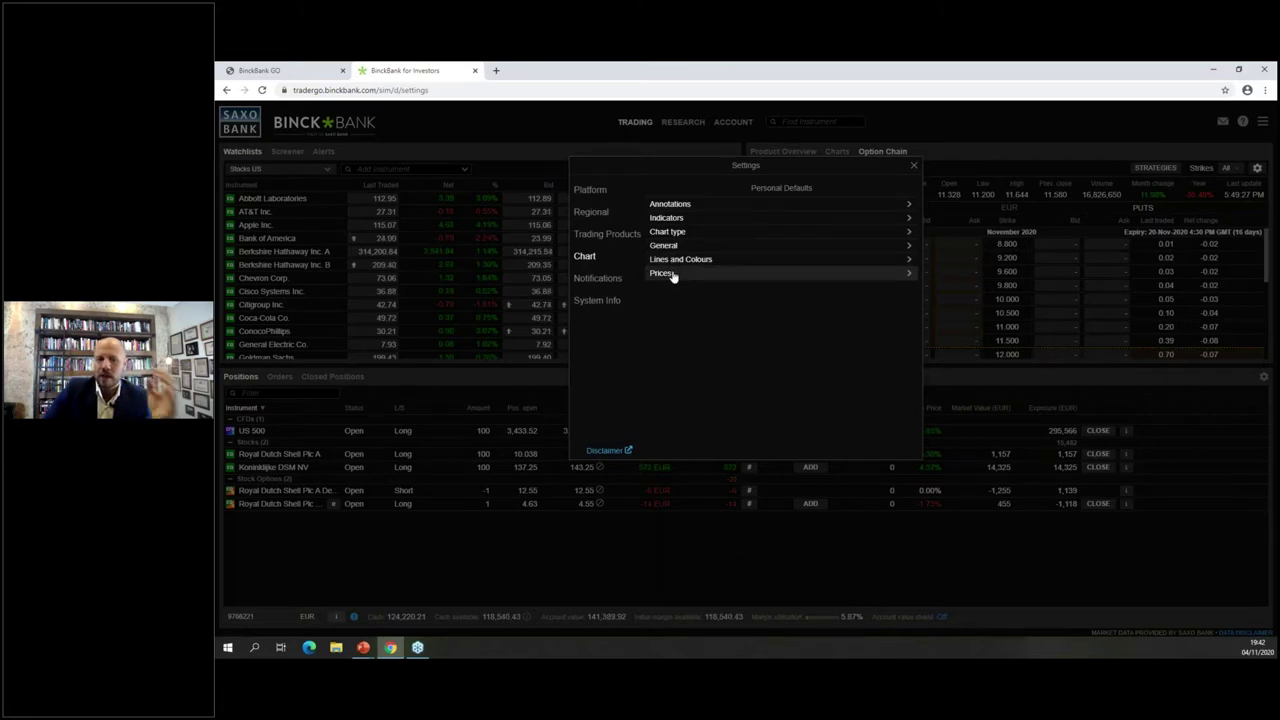
click(614, 287)
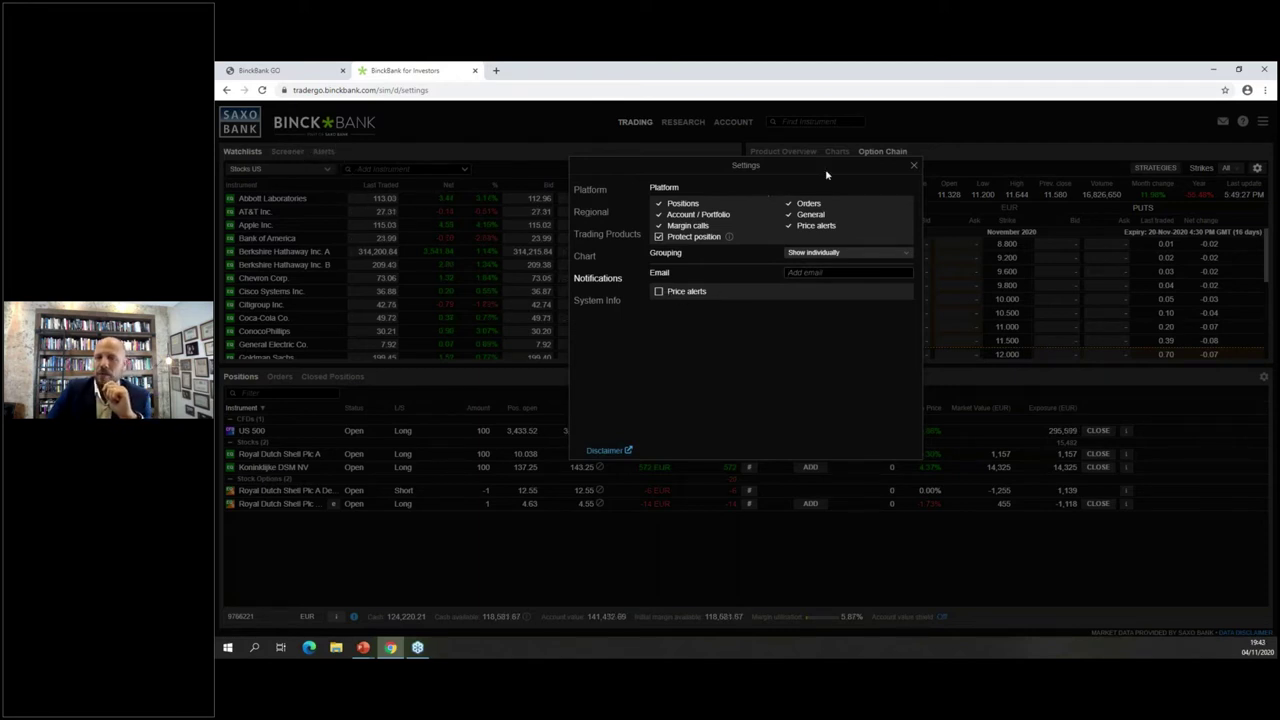
click(594, 302)
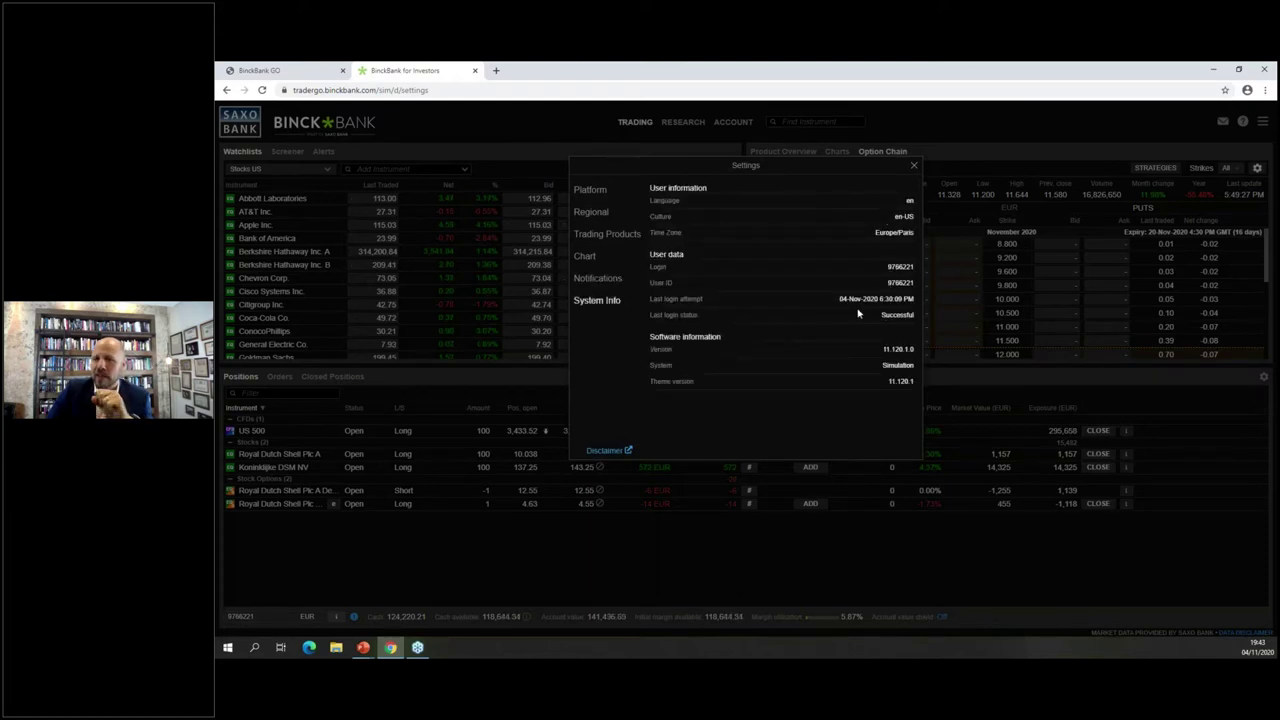
click(913, 168)
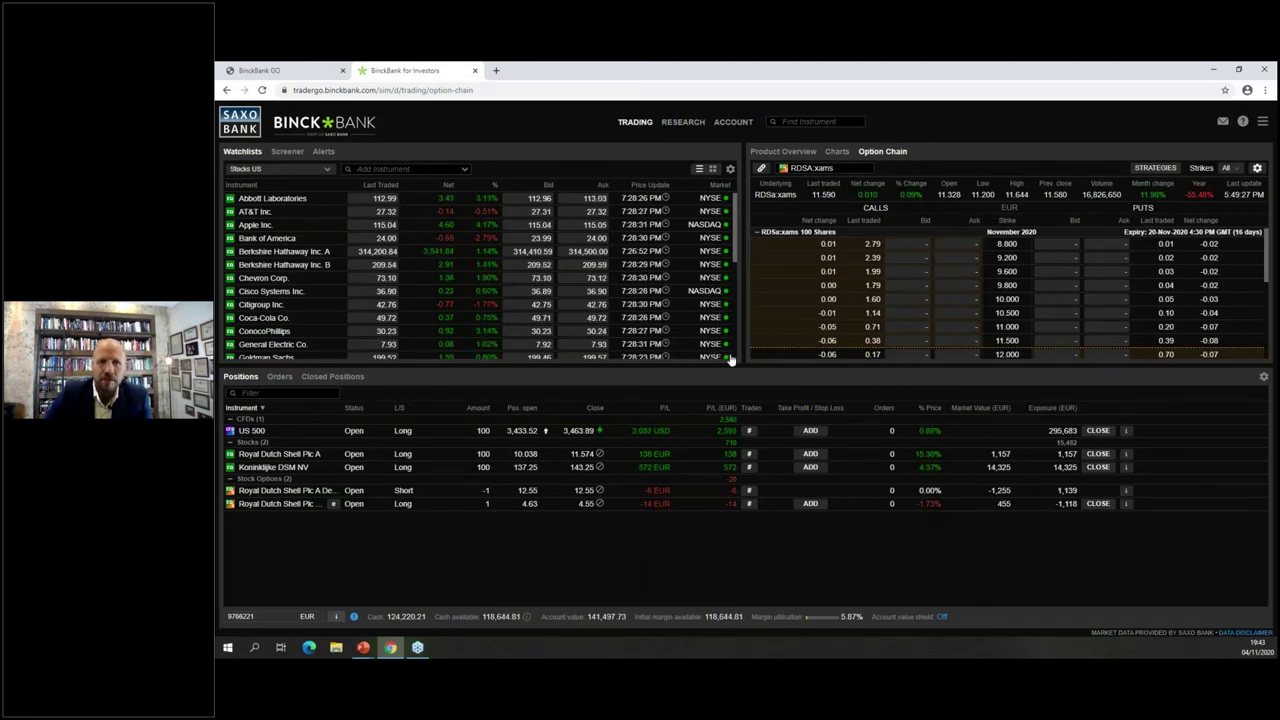
Step: Search all products for "amazon" and show the NASDAQ stock Amazon.com Inc. in the product overview
click(787, 155)
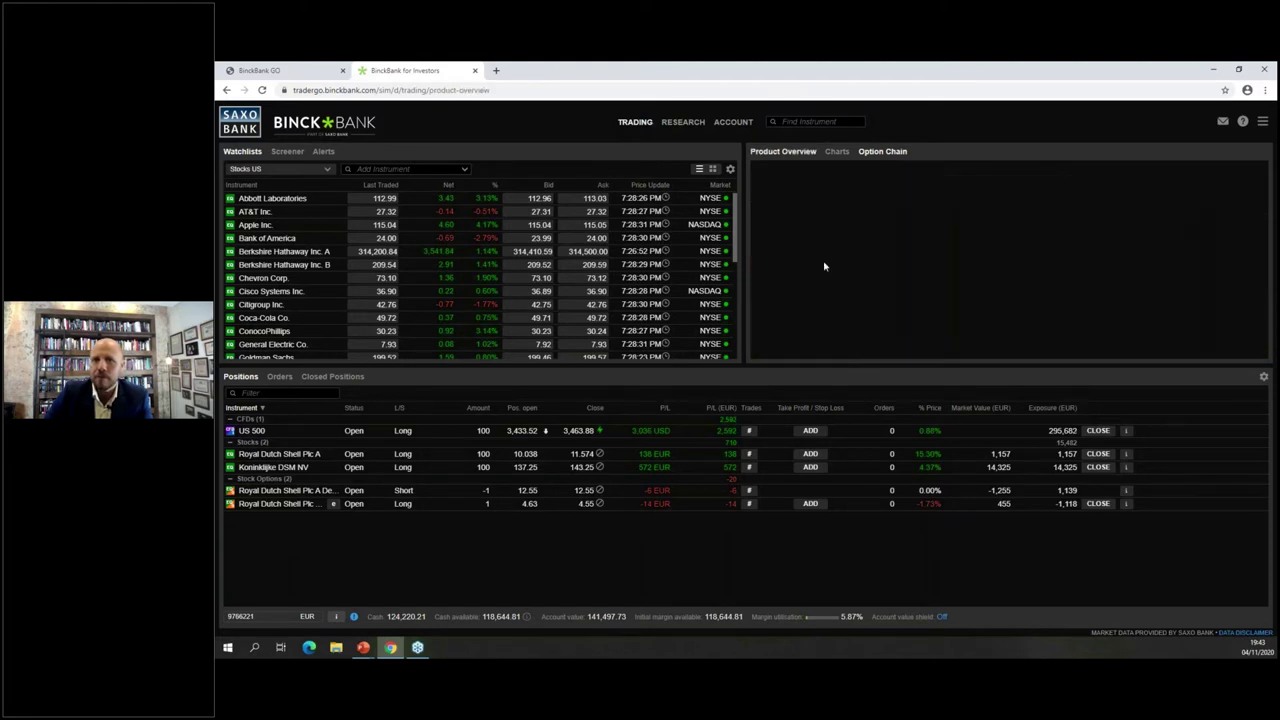
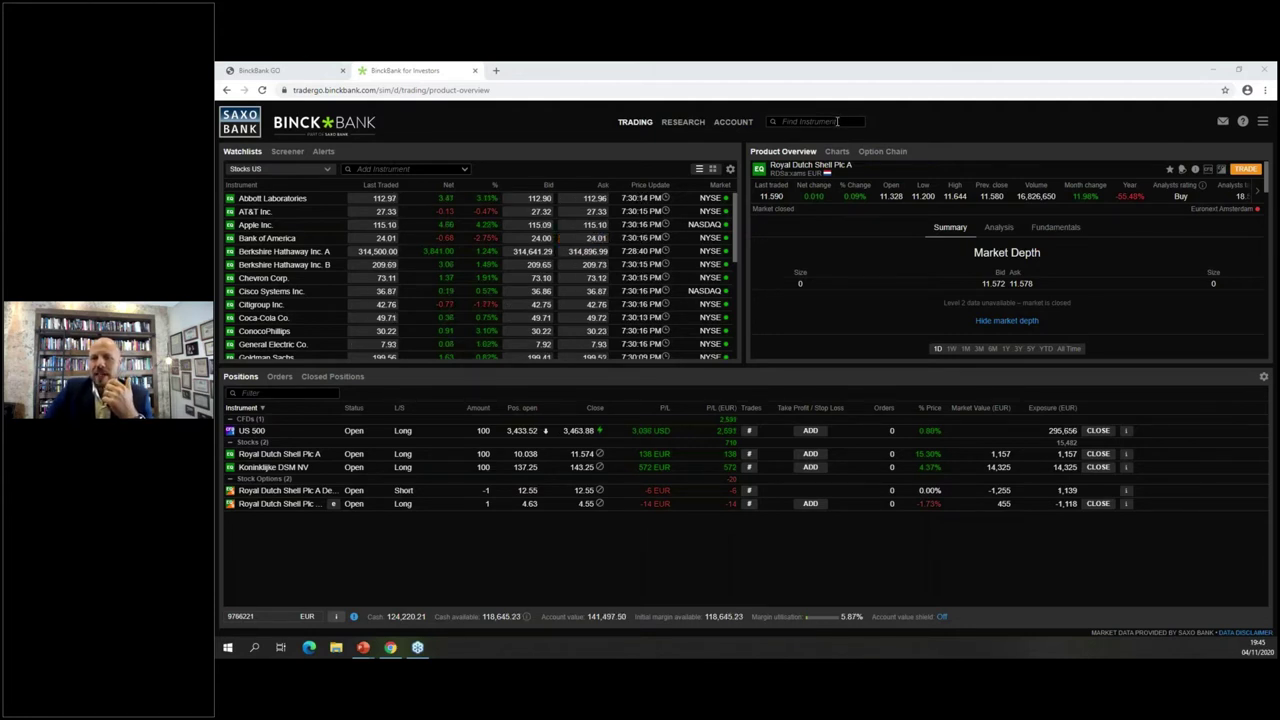
click(837, 121)
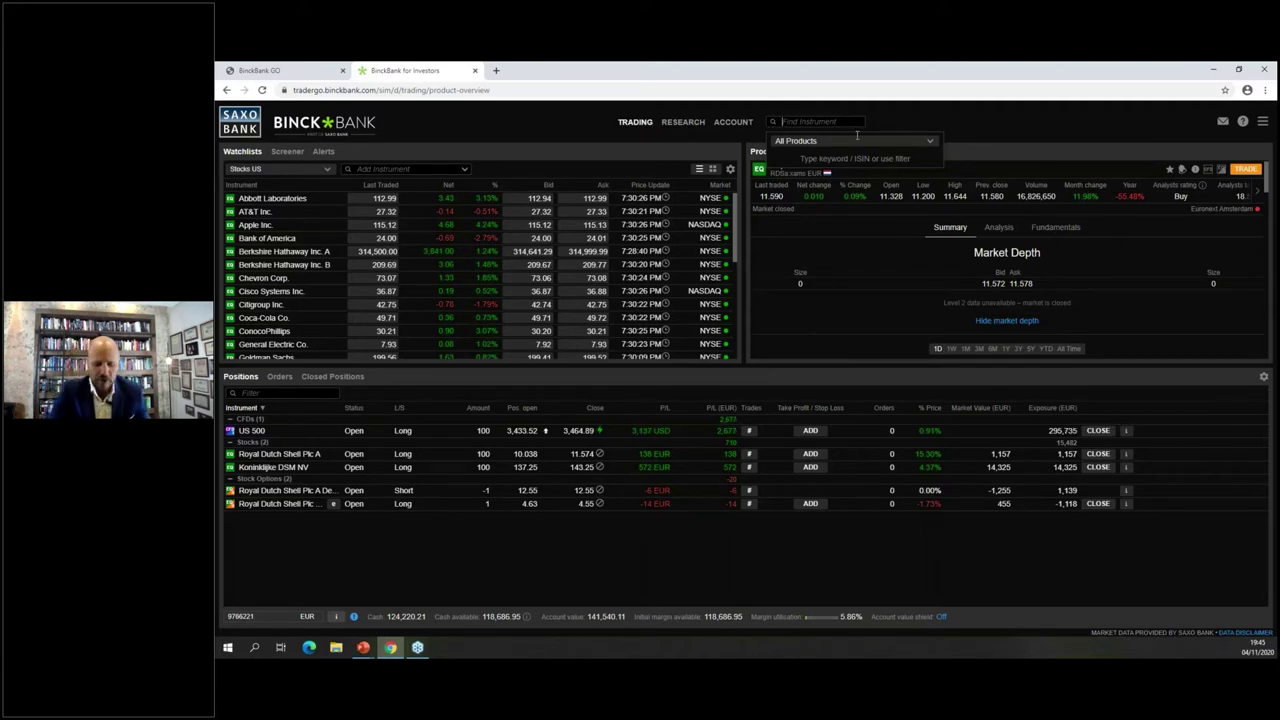
text(amazon)
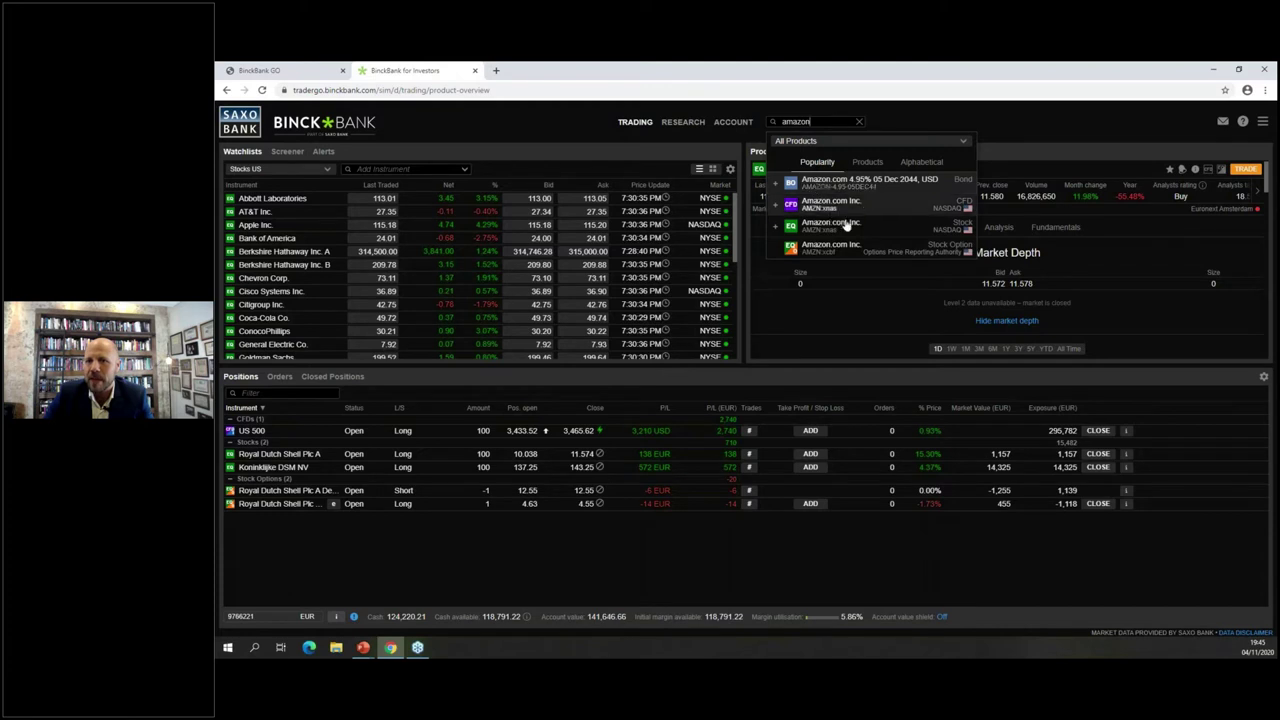
click(777, 229)
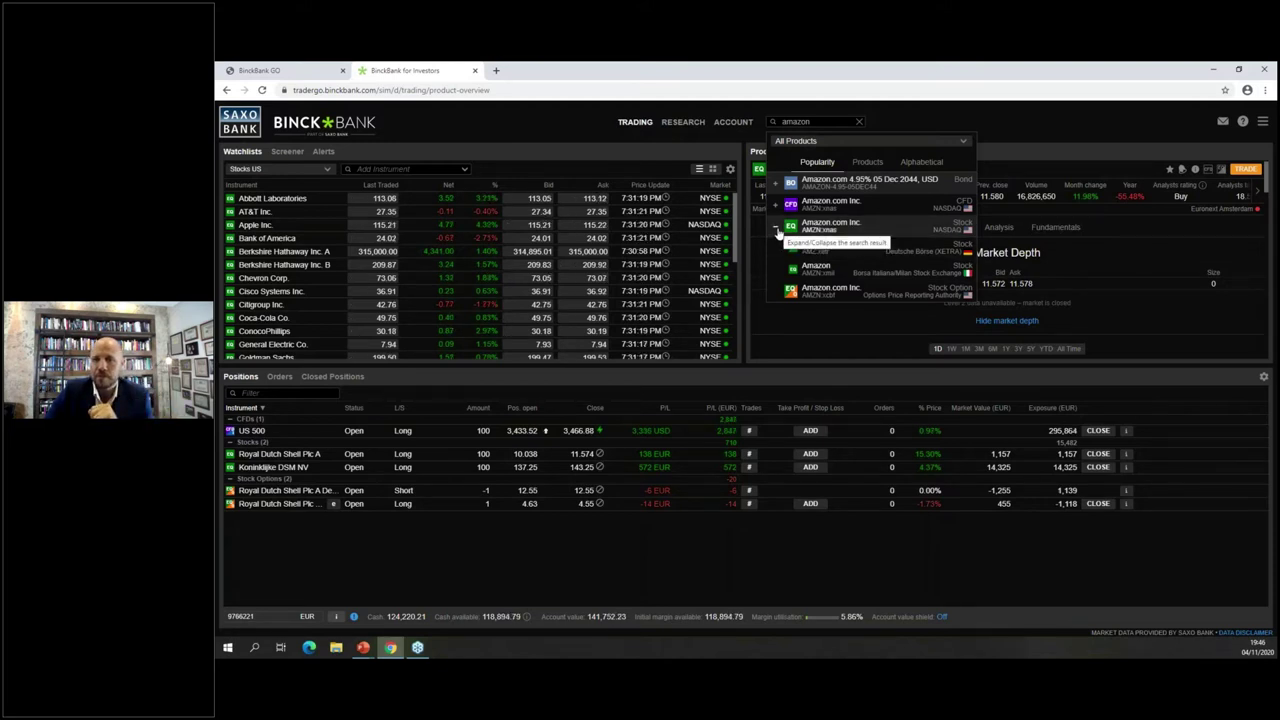
click(778, 232)
key(Escape)
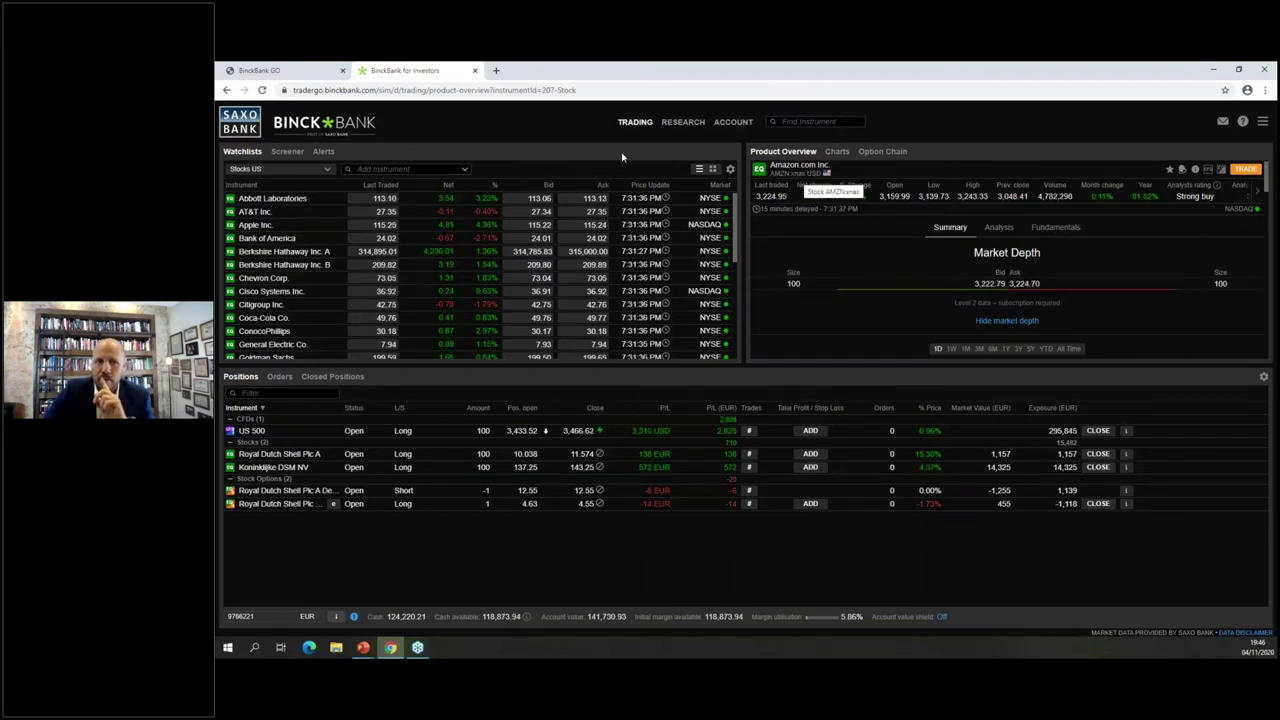
Step: Create a new watchlist named DUTCH STOCKS with the List layout
click(297, 172)
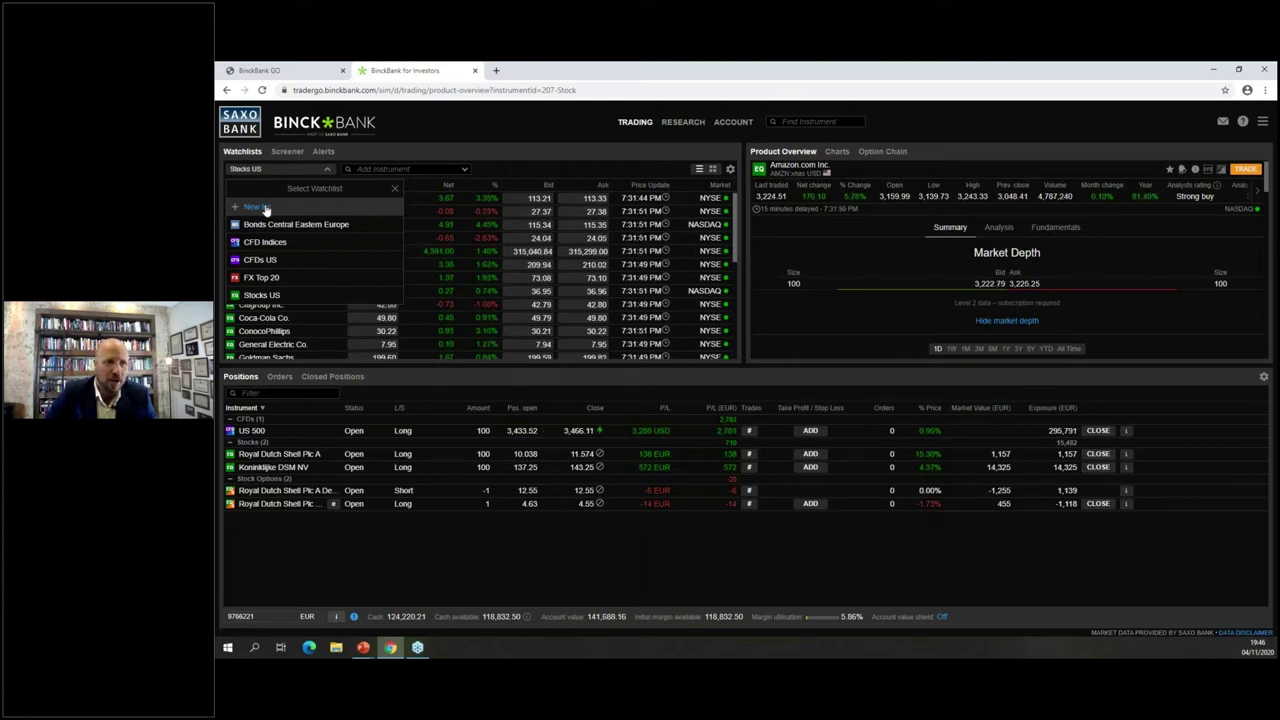
click(259, 207)
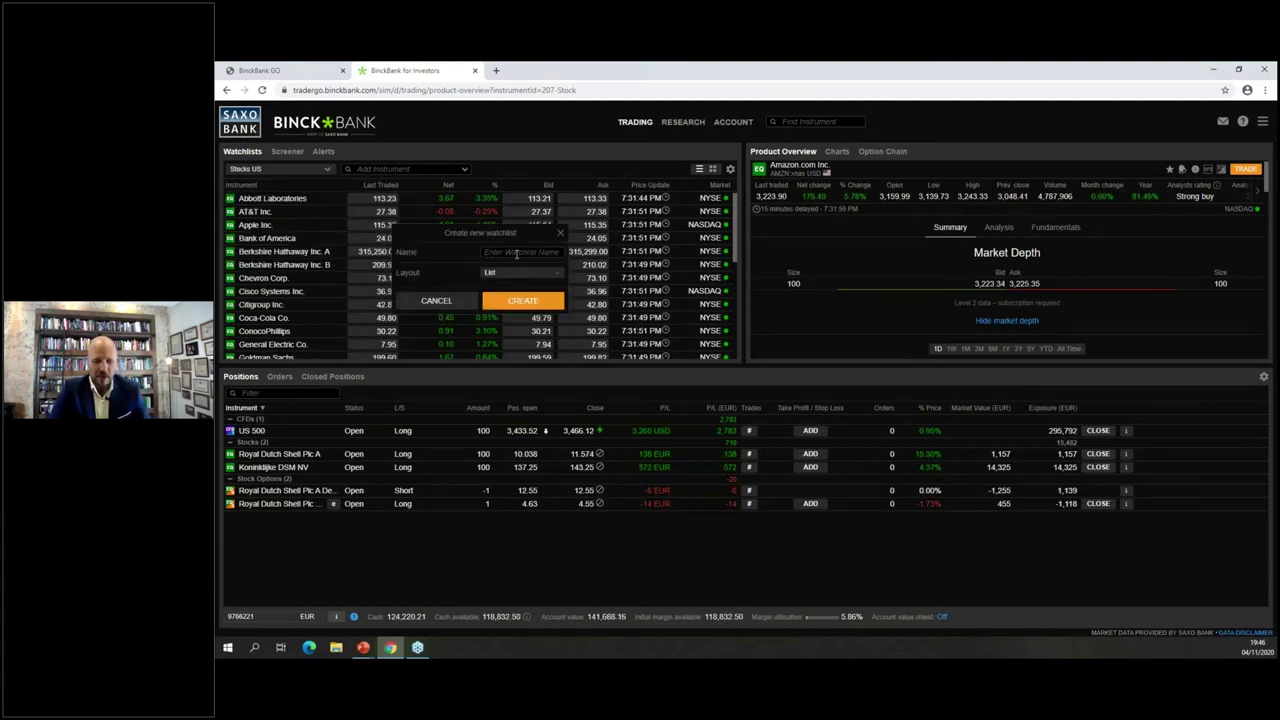
click(516, 256)
text(DUTCH)
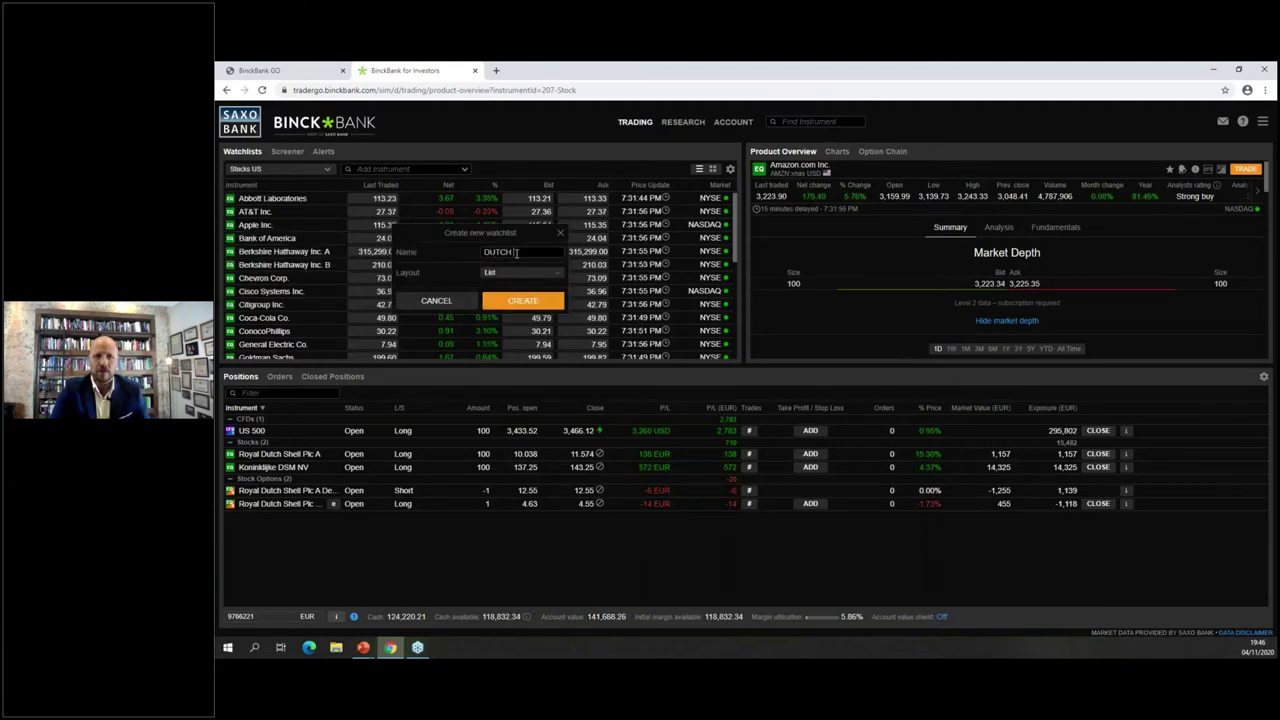
text( STOCKS)
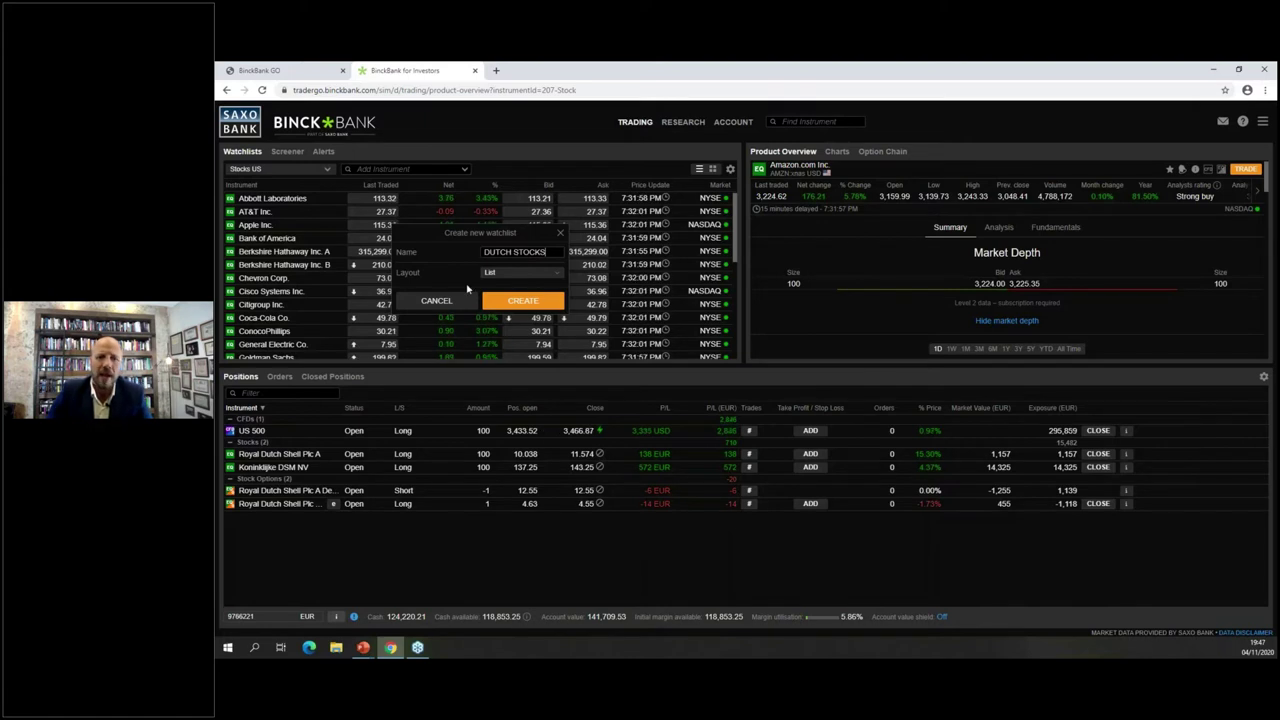
click(533, 305)
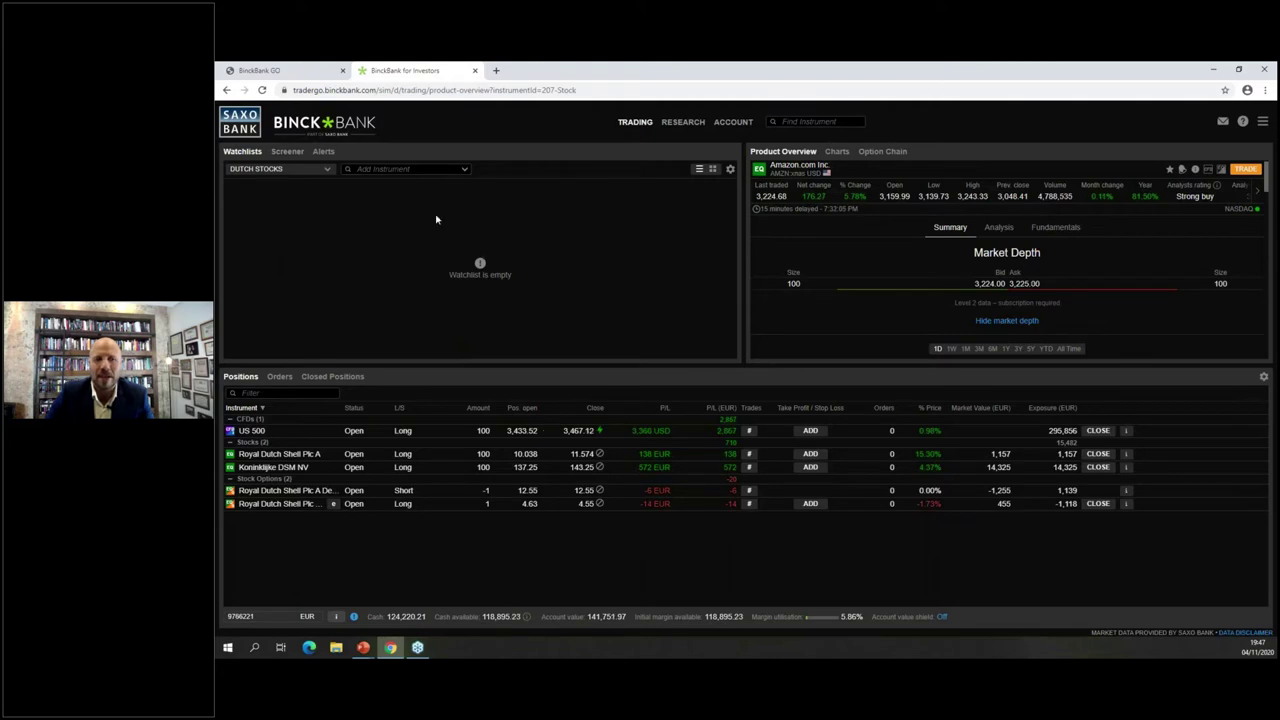
Step: Add all instruments in the Stocks Netherlands group to the DUTCH STOCKS watchlist
click(465, 171)
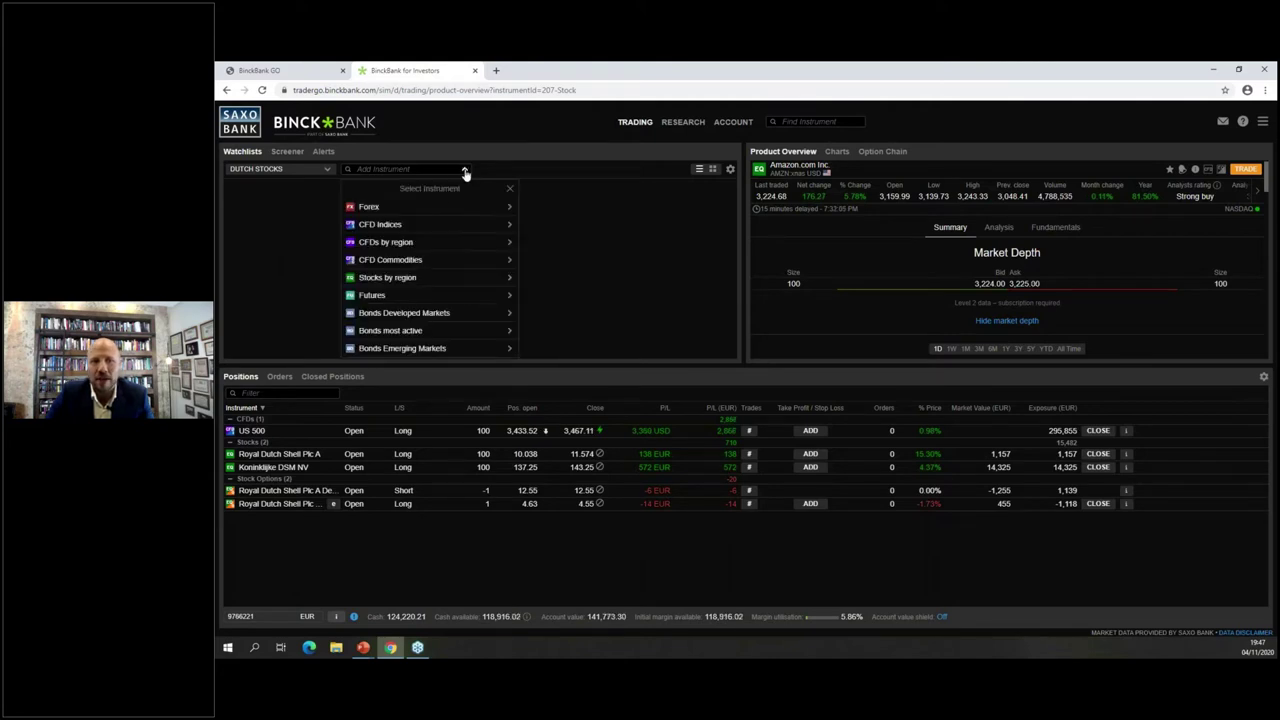
click(415, 277)
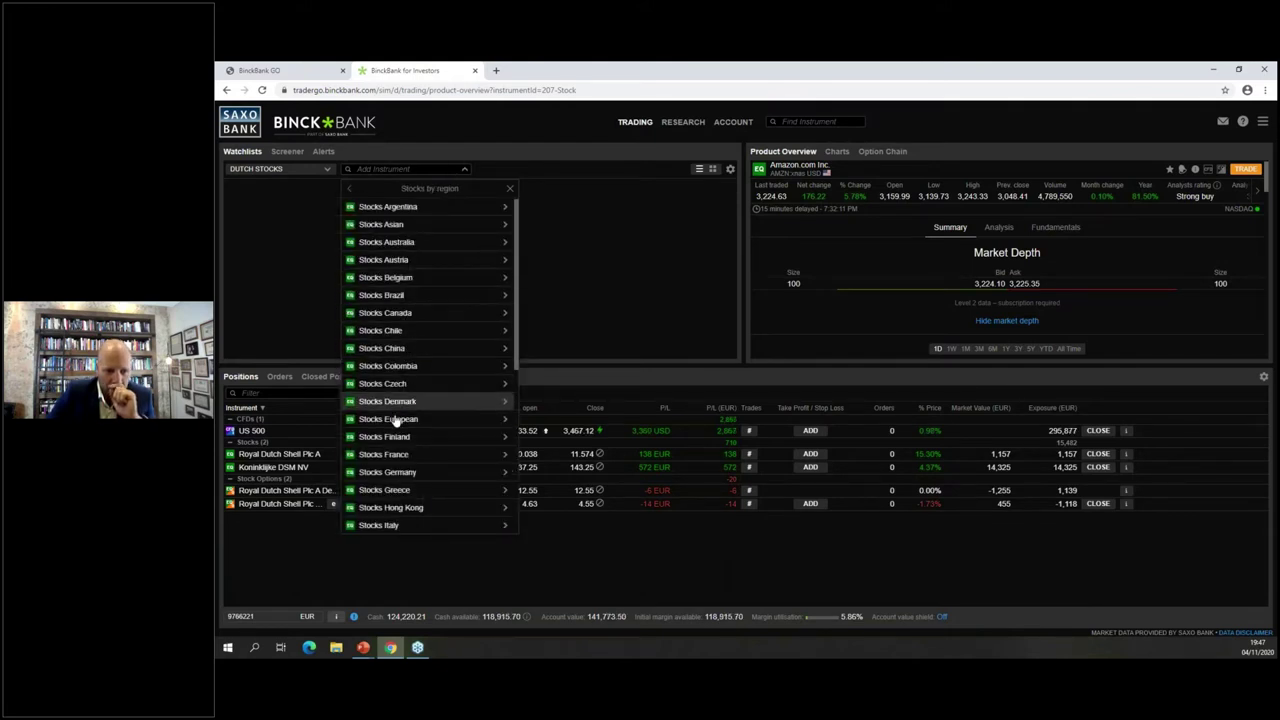
scroll(405, 346, down, 1)
scroll(405, 350, down, 1)
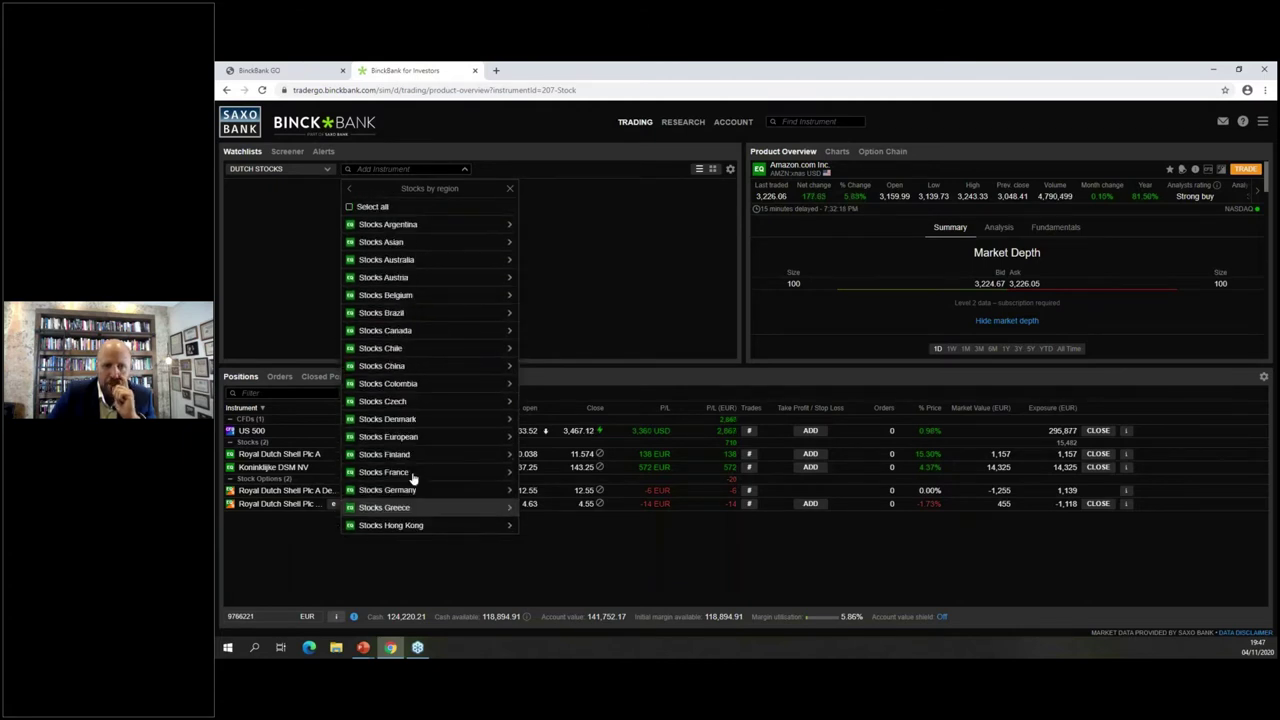
click(425, 487)
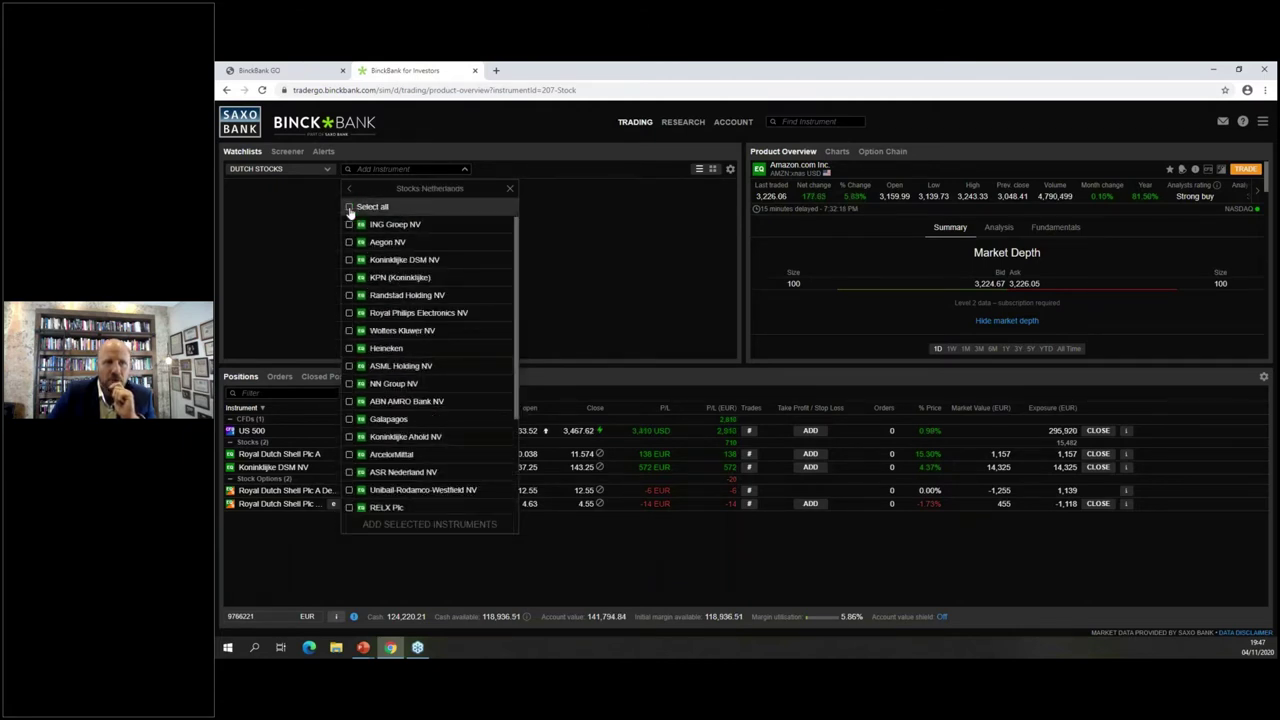
click(349, 207)
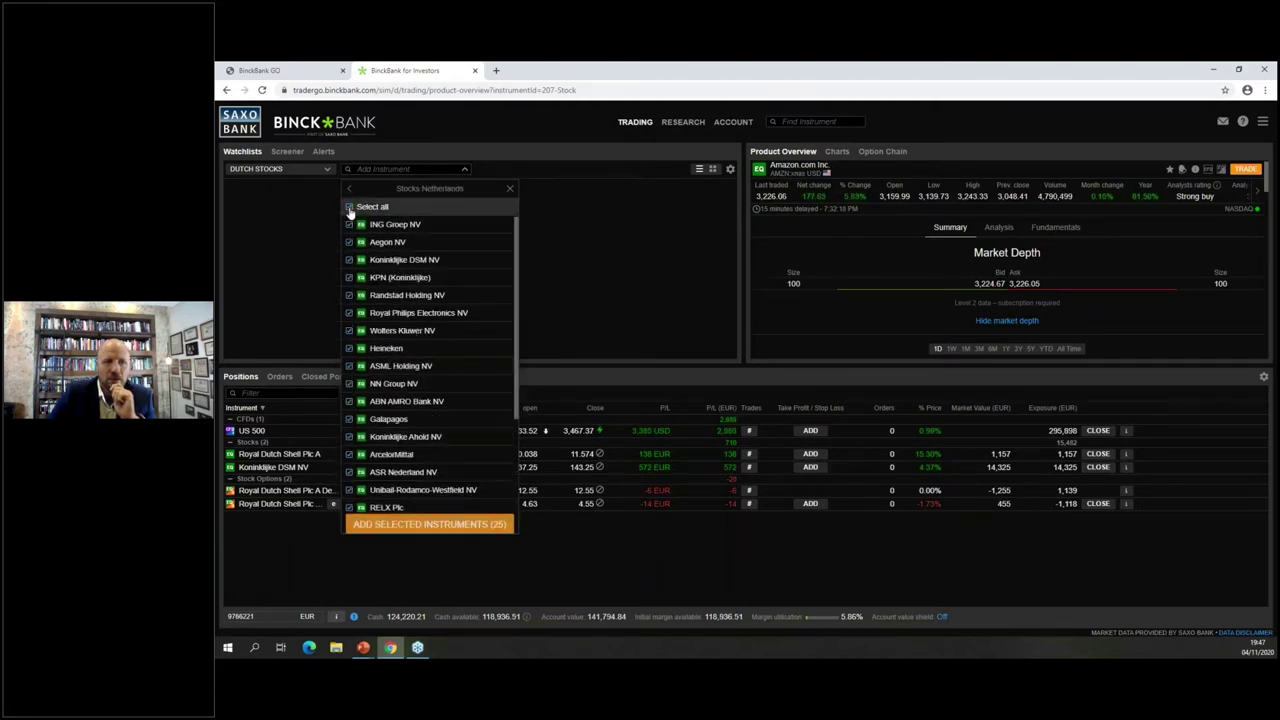
click(430, 525)
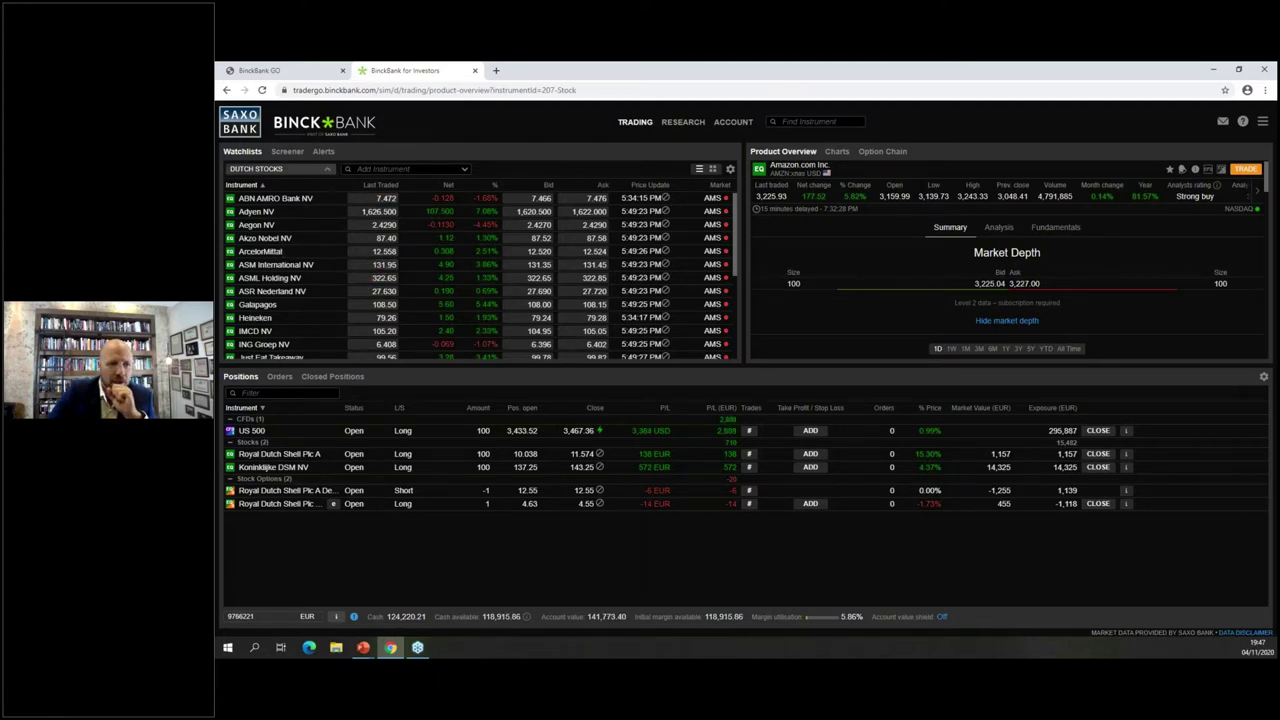
Step: Switch to the Stocks US watchlist and examine the analyst ratings and price targets for Bank of America
click(320, 170)
click(263, 313)
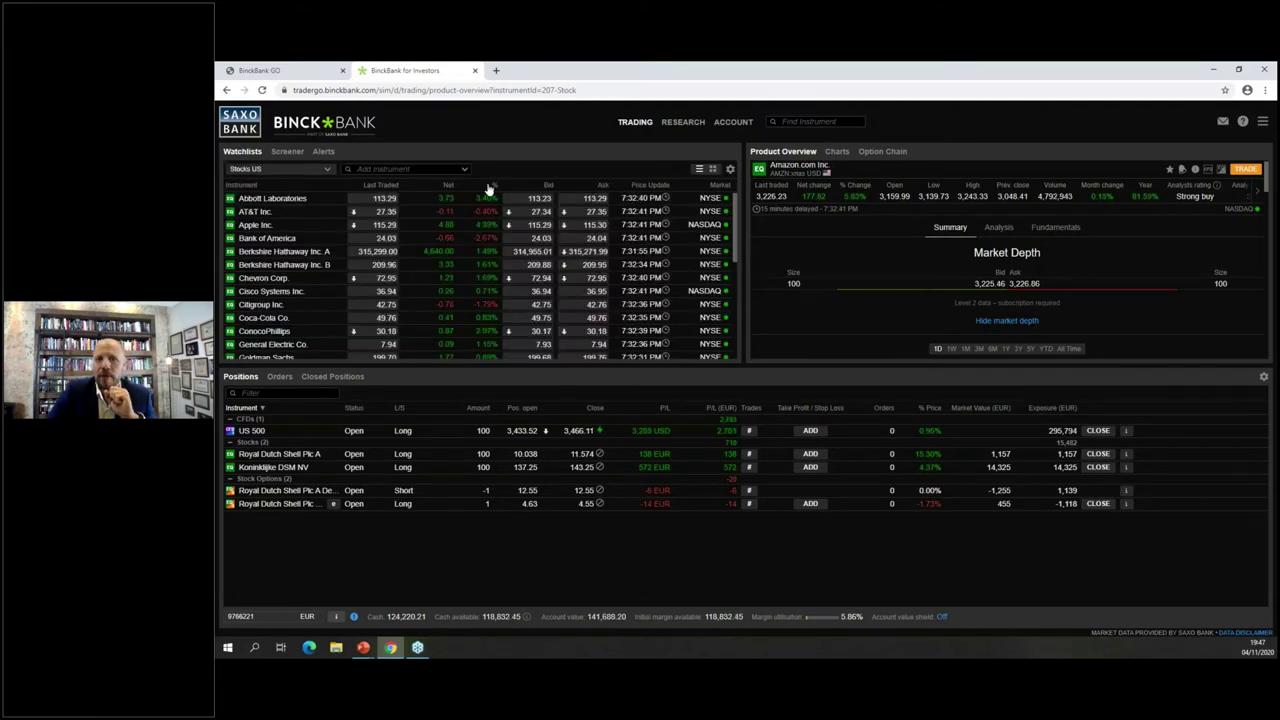
click(277, 240)
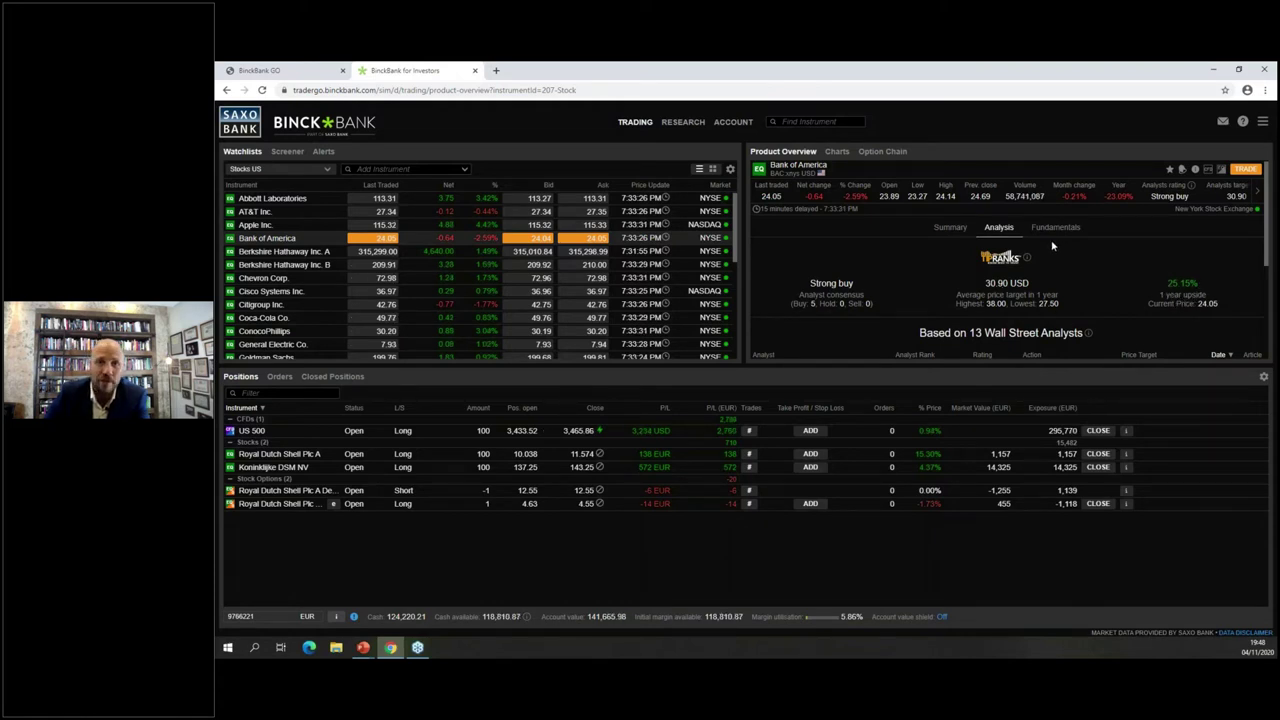
drag(1268, 213, 1267, 236)
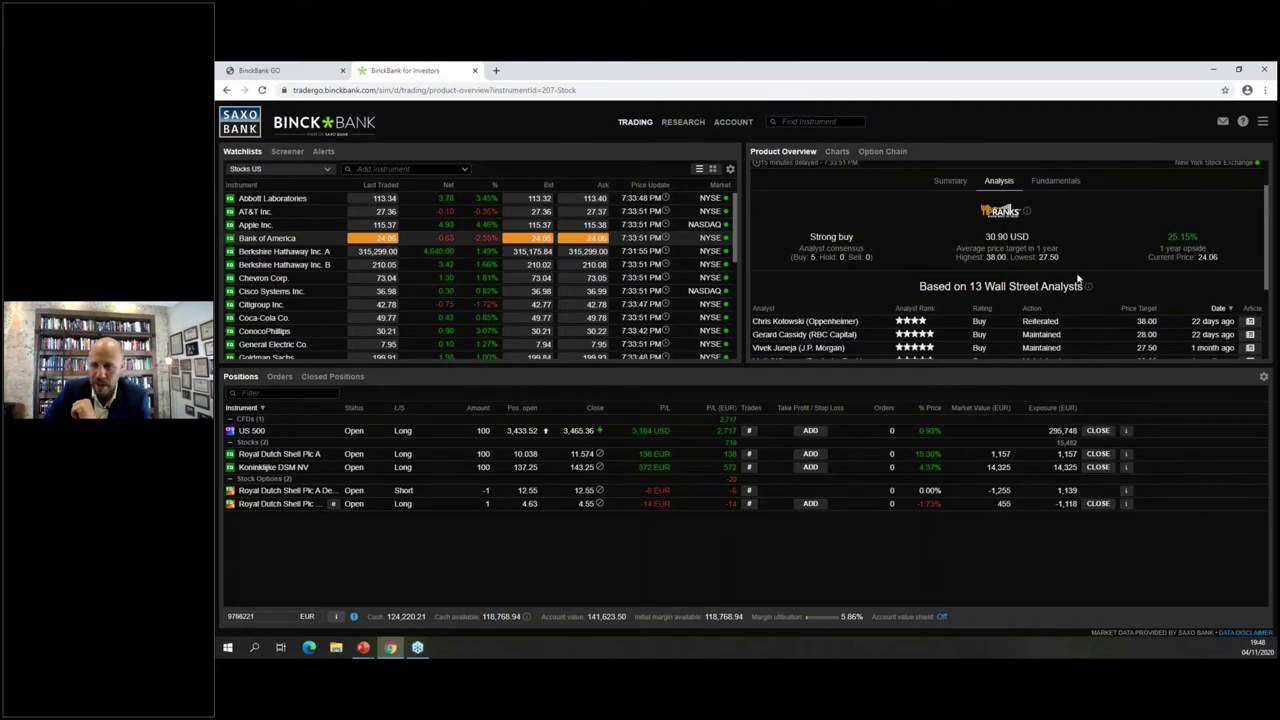
scroll(1096, 252, up, 1)
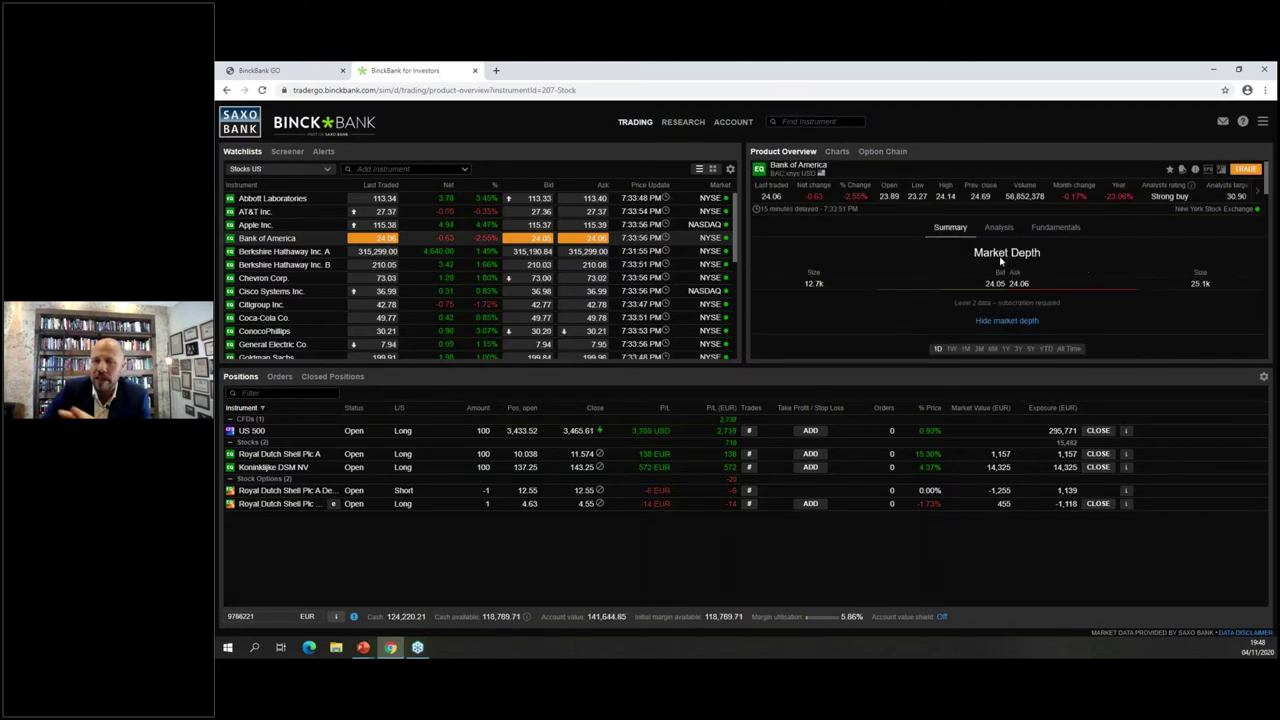
Step: Examine Bank of America's summary, including the price chart, trade signals, news and general information
scroll(1013, 267, down, 3)
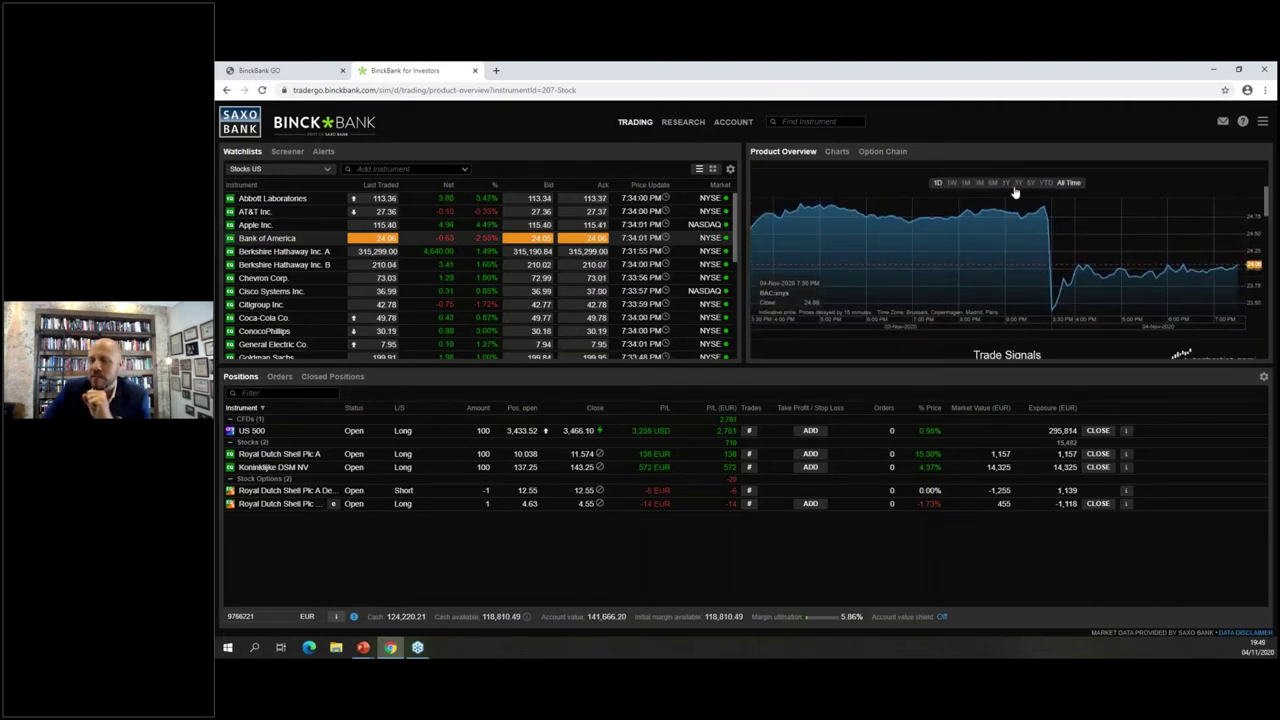
scroll(971, 240, down, 3)
scroll(935, 340, up, 1)
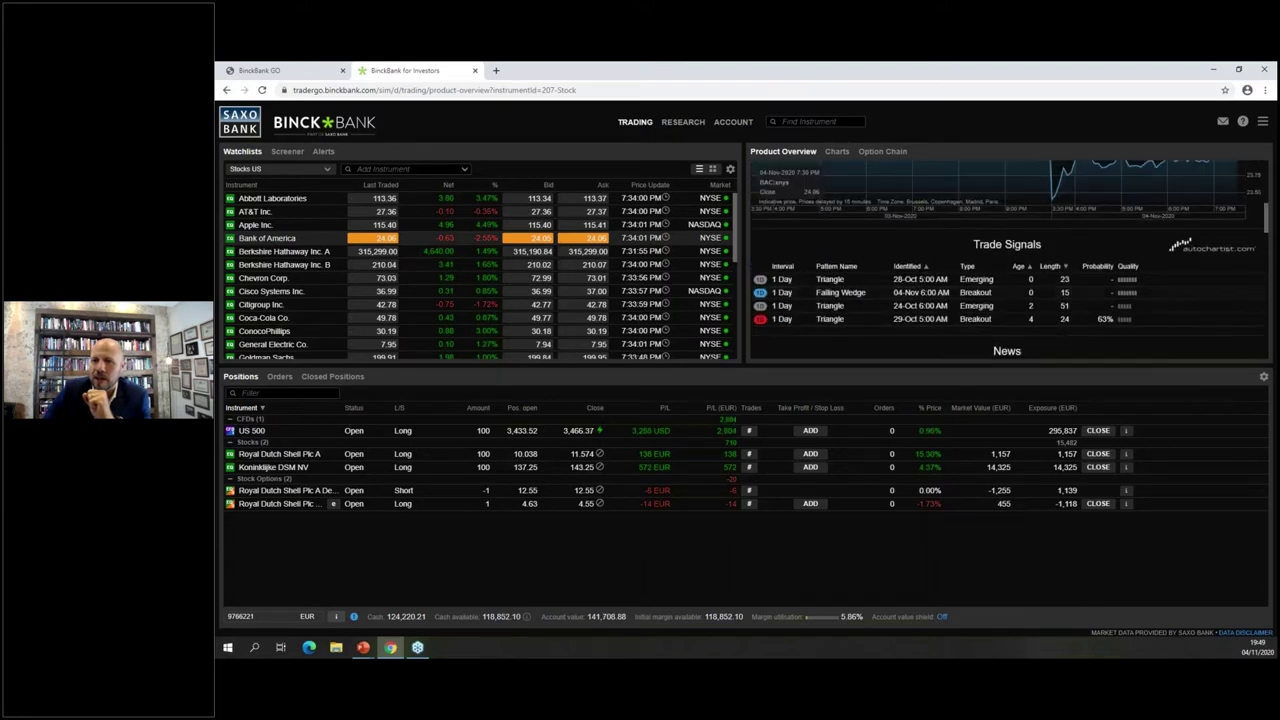
scroll(1007, 285, down, 3)
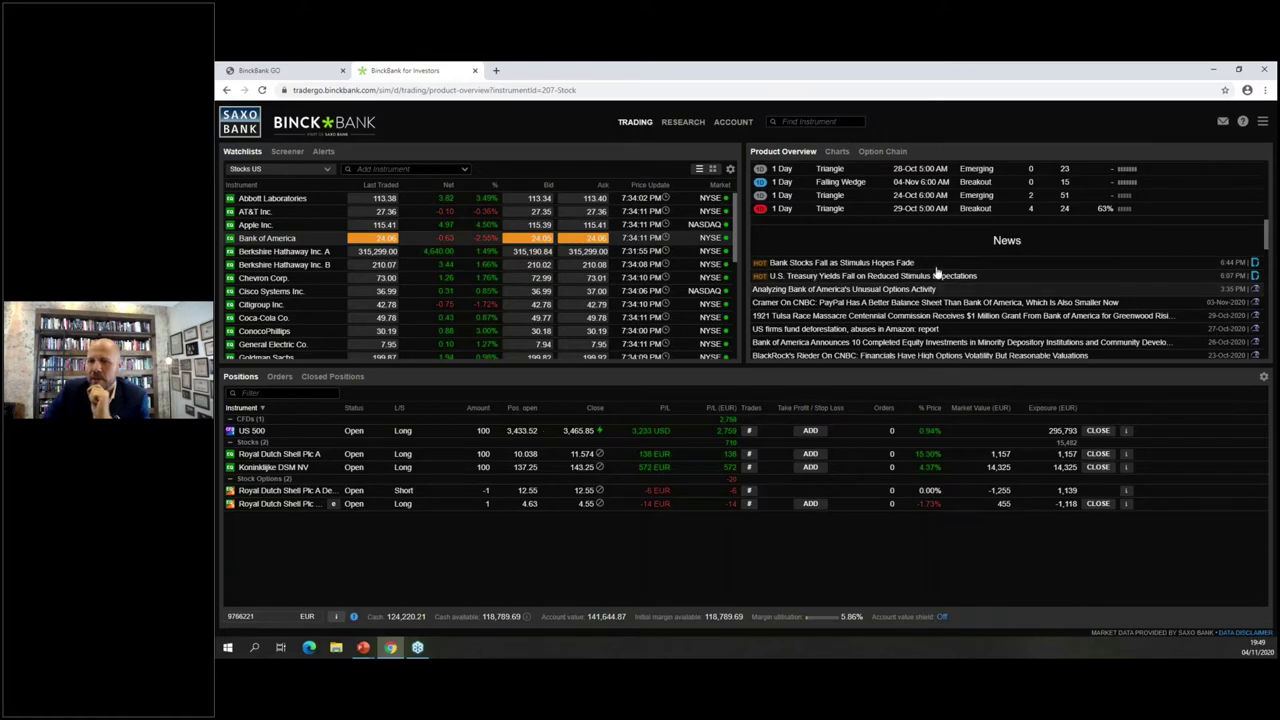
scroll(931, 275, down, 5)
scroll(960, 274, down, 10)
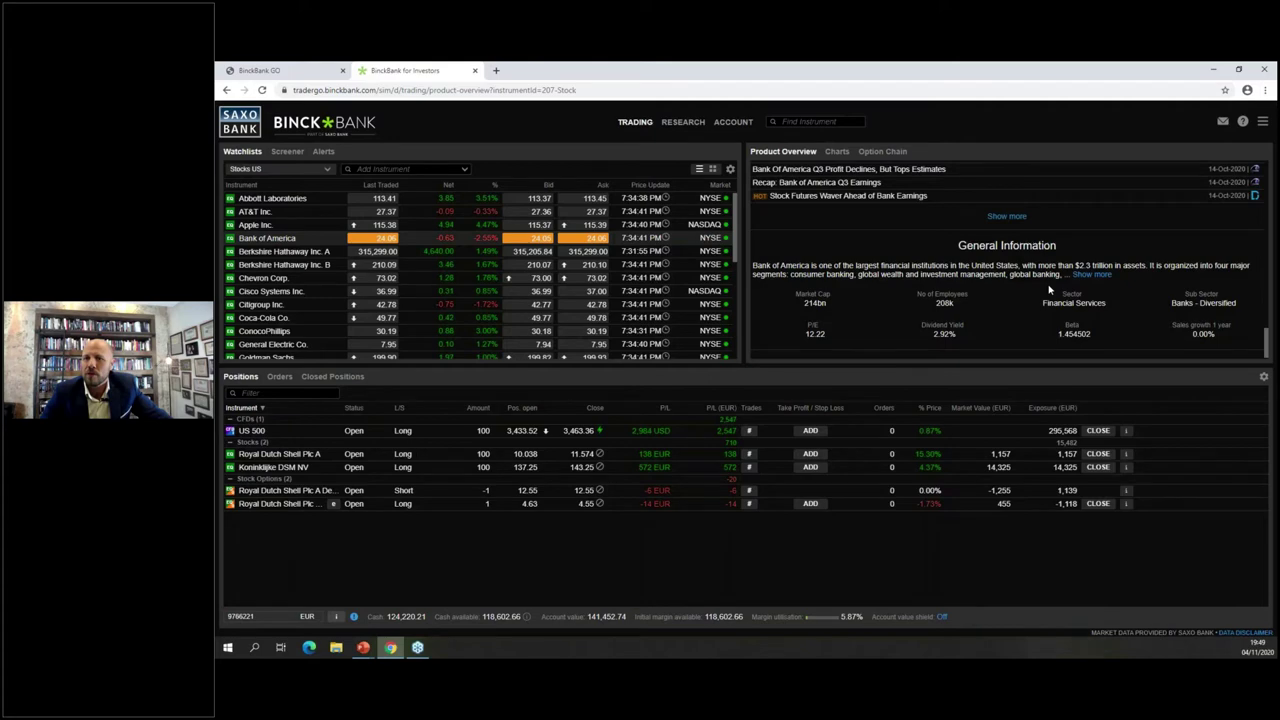
scroll(1049, 290, down, 10)
scroll(1056, 230, up, 10)
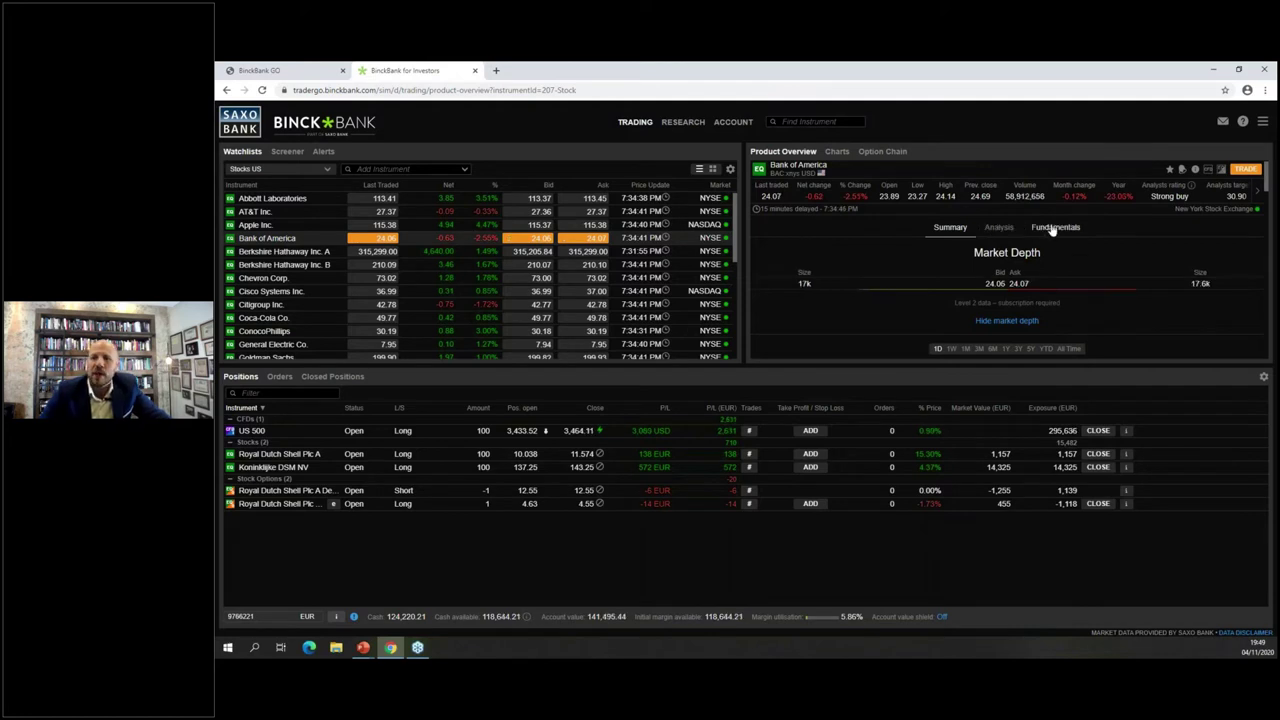
Step: Examine Bank of America's fundamentals, from income and balance sheet figures to key numbers such as earnings and dividend per share
click(1051, 229)
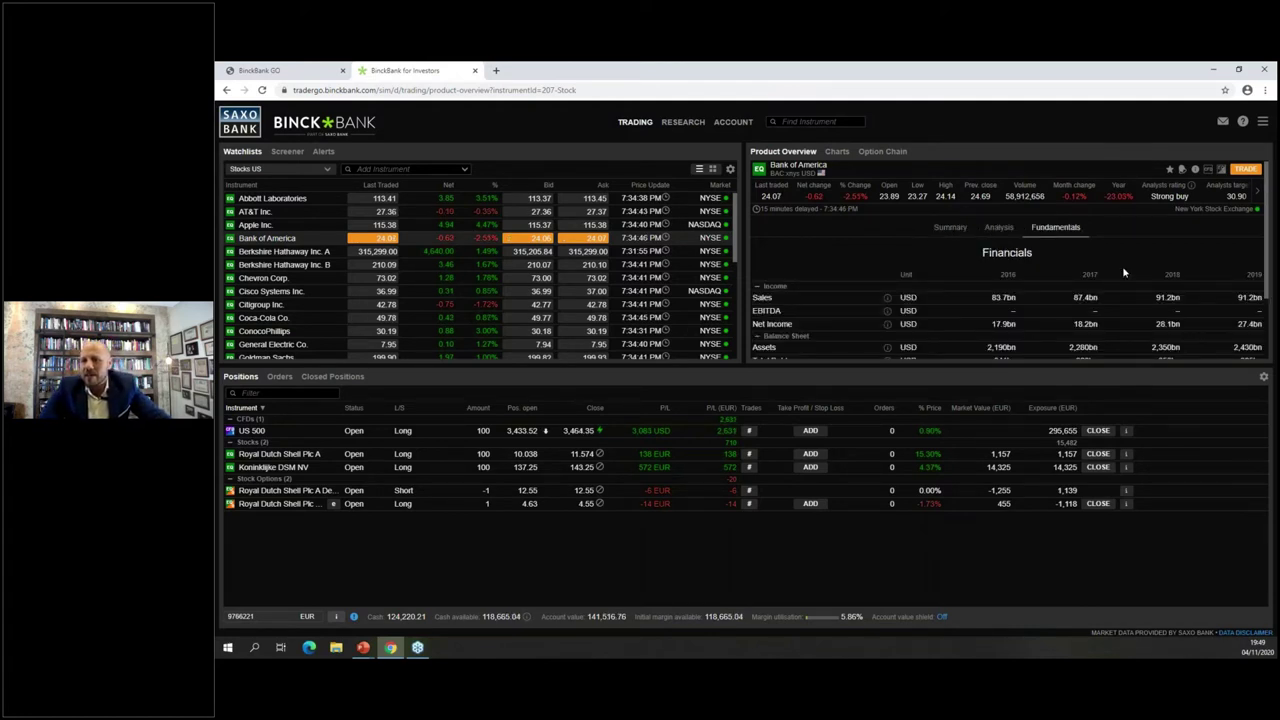
scroll(1123, 273, down, 1)
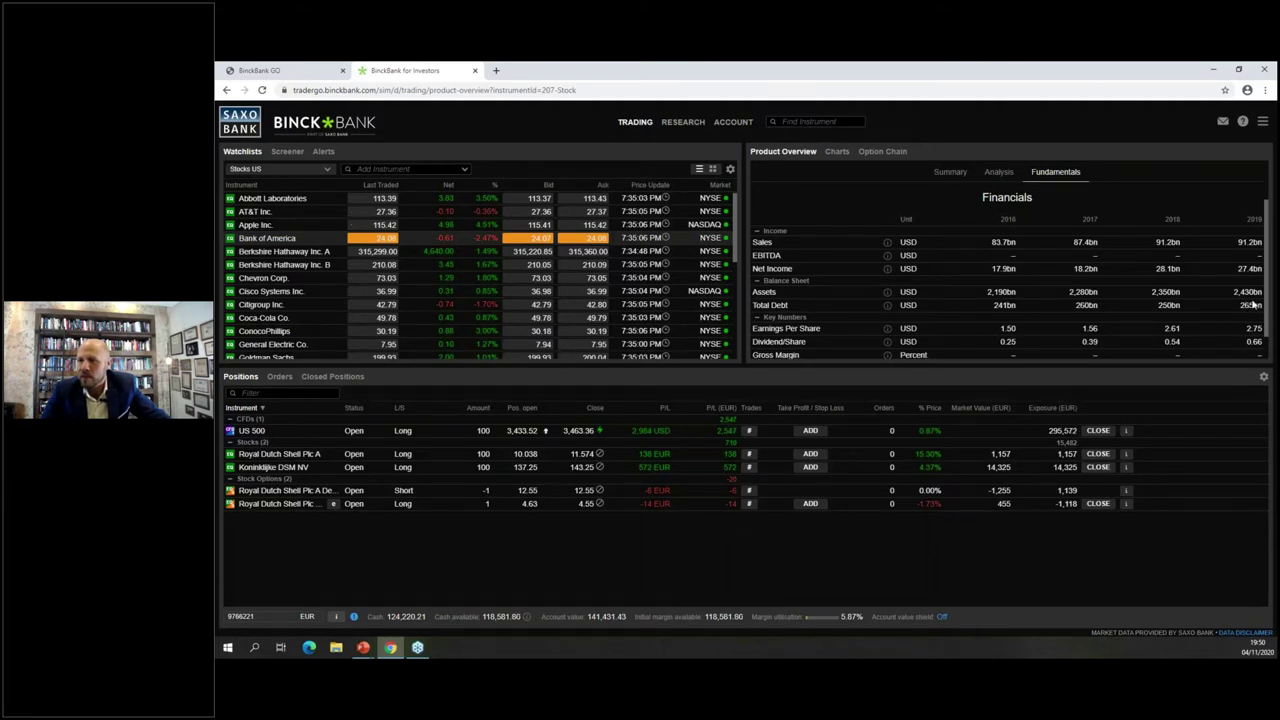
scroll(1200, 312, down, 1)
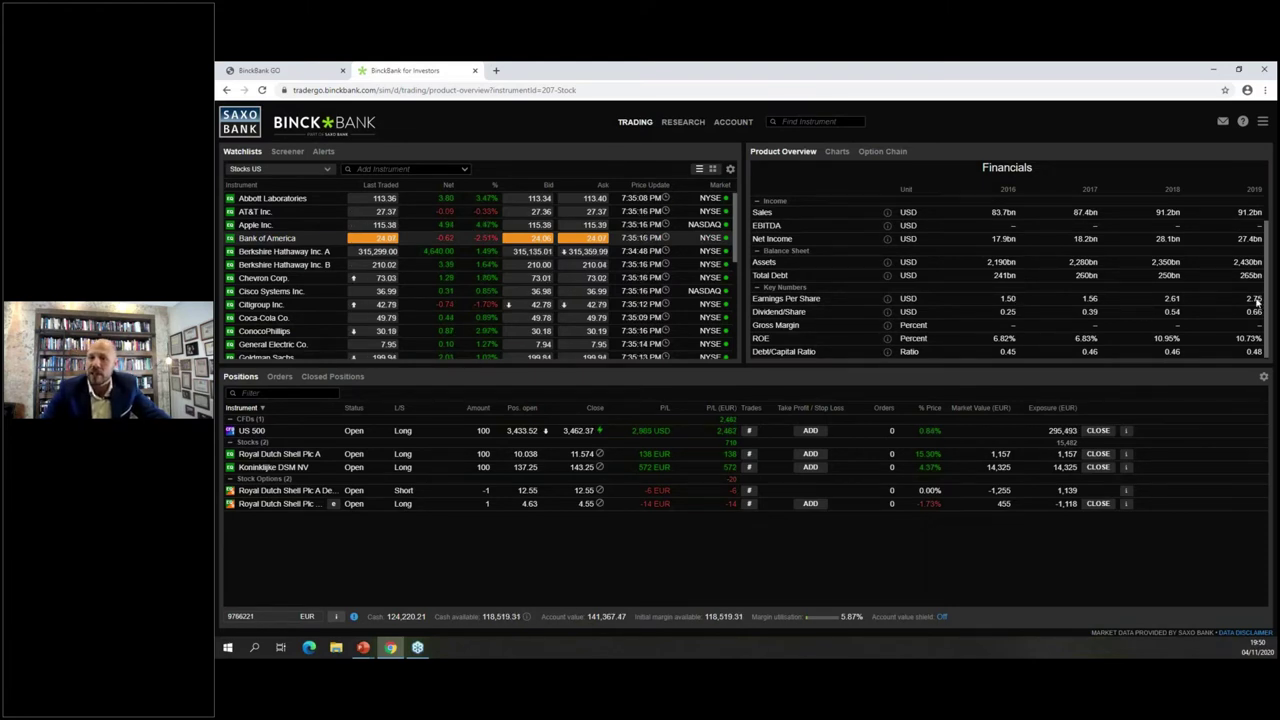
scroll(1258, 302, up, 1)
scroll(1245, 284, down, 1)
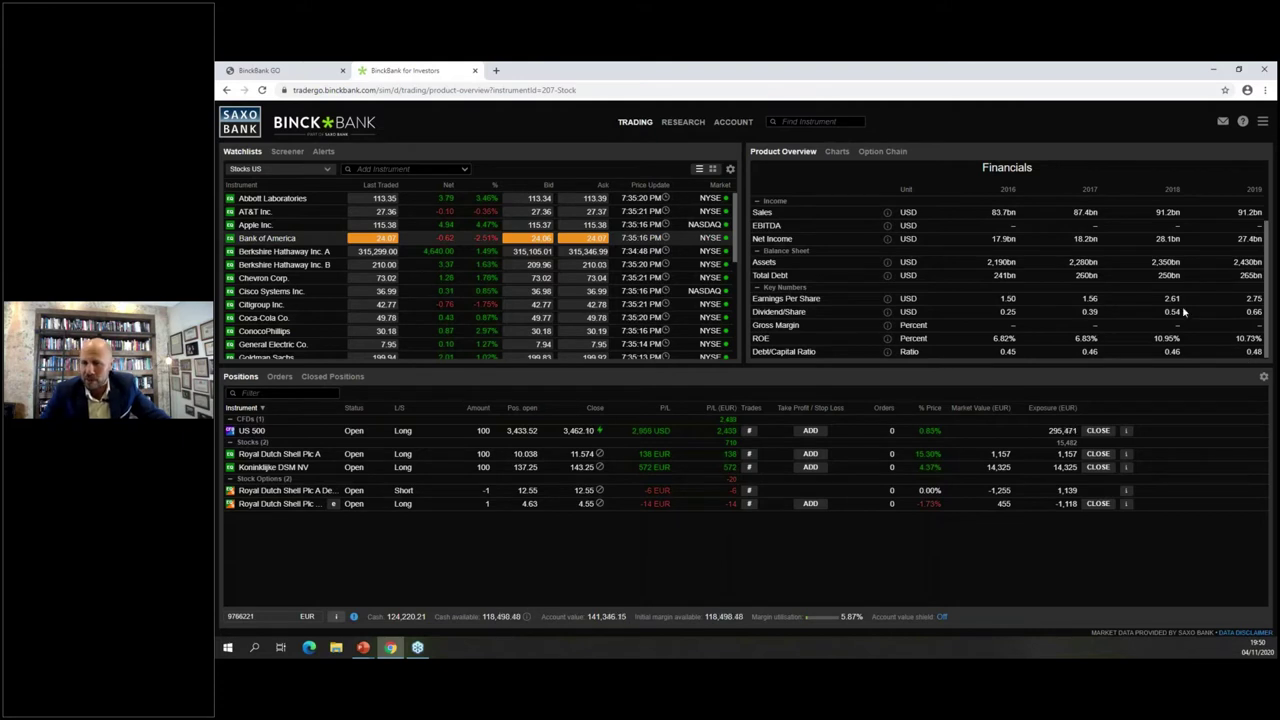
scroll(1230, 318, up, 3)
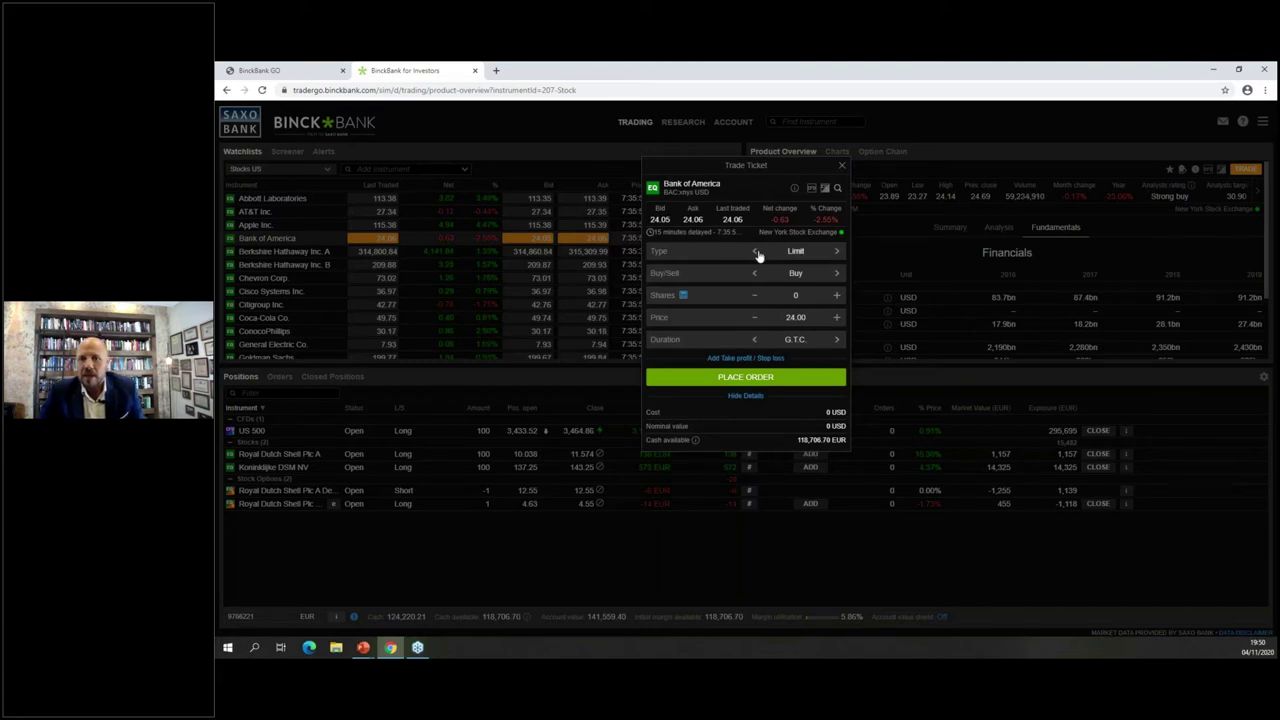
Step: Go through the available order types in the Bank of America trade ticket and set the type to Trailing Stop
click(757, 251)
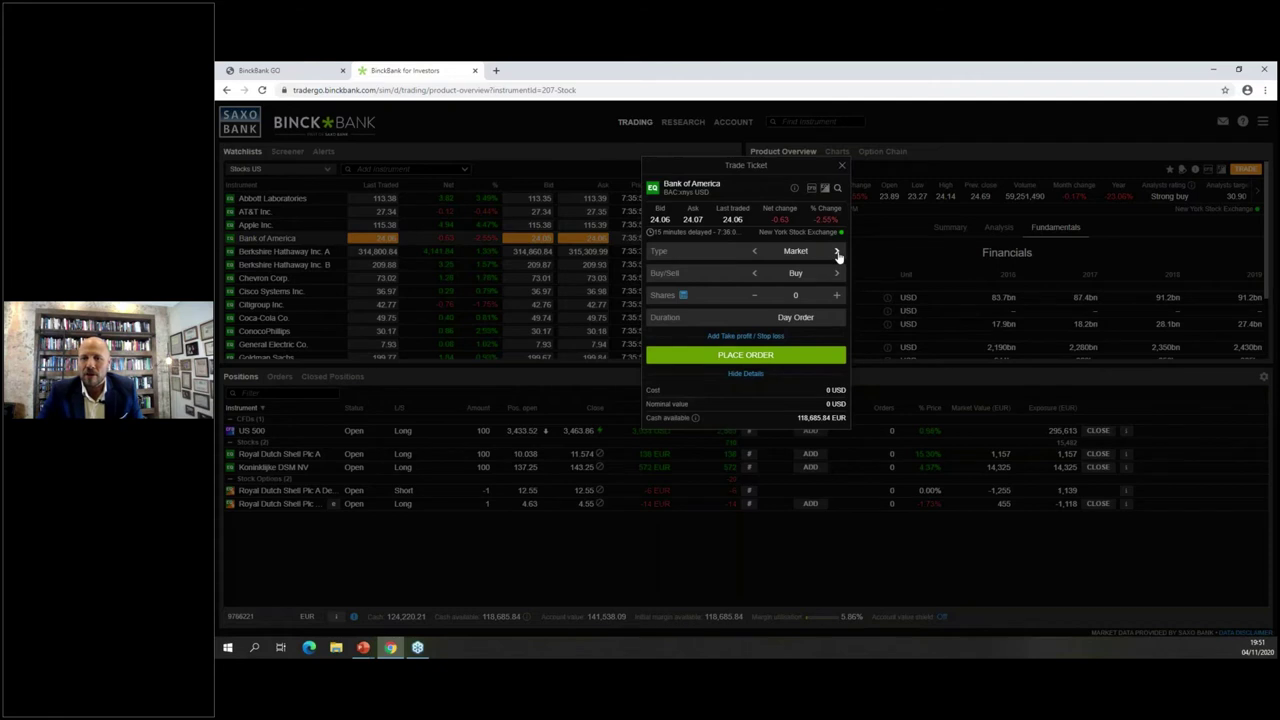
click(837, 251)
click(837, 251)
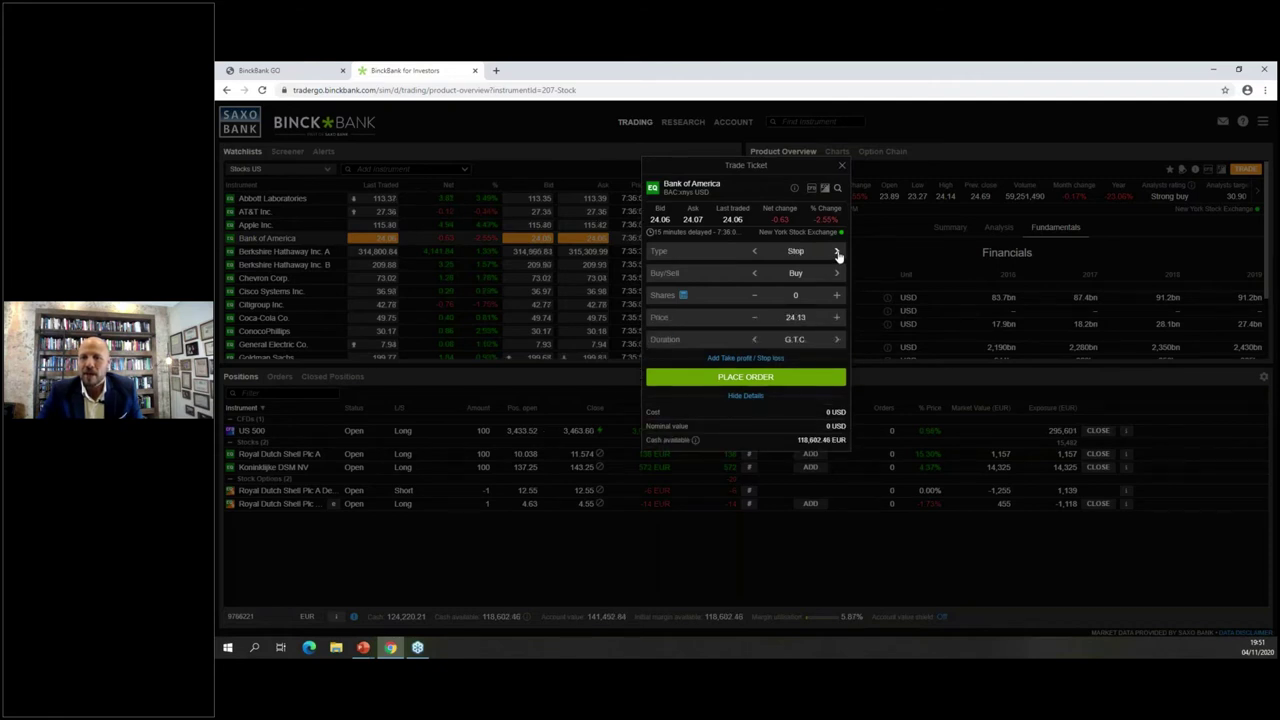
click(836, 252)
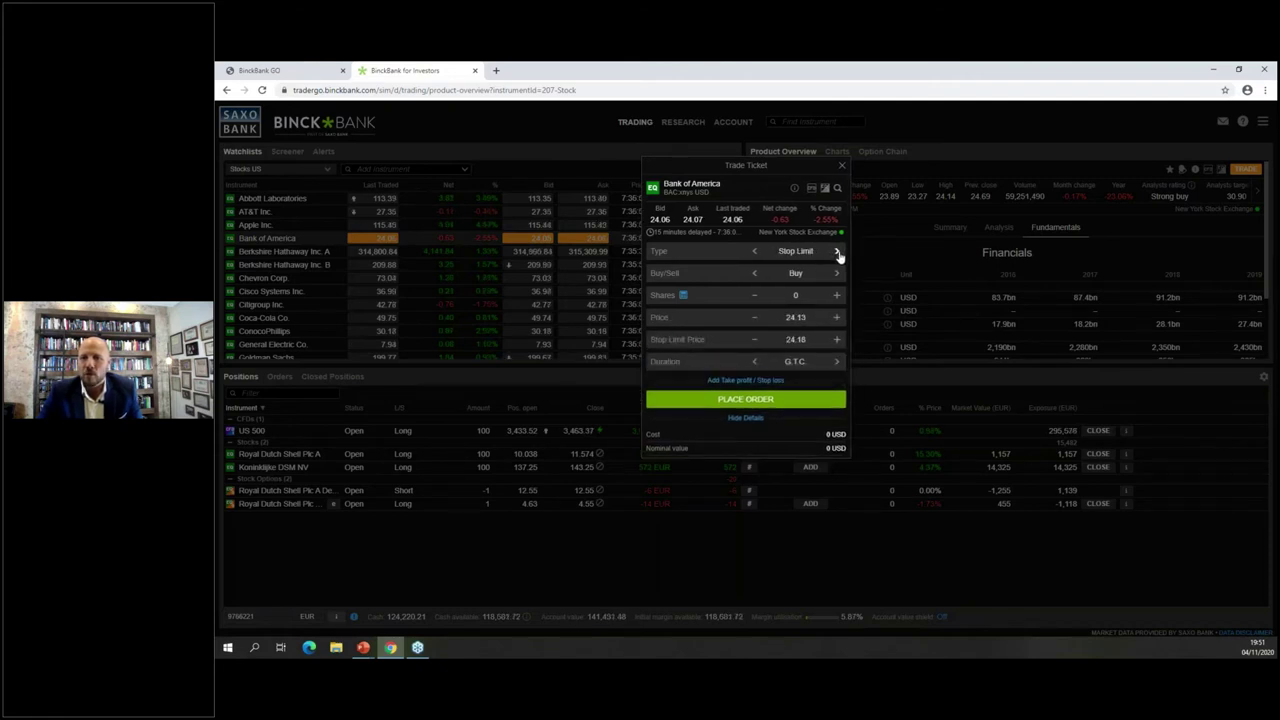
click(837, 251)
click(837, 251)
click(837, 251)
click(837, 252)
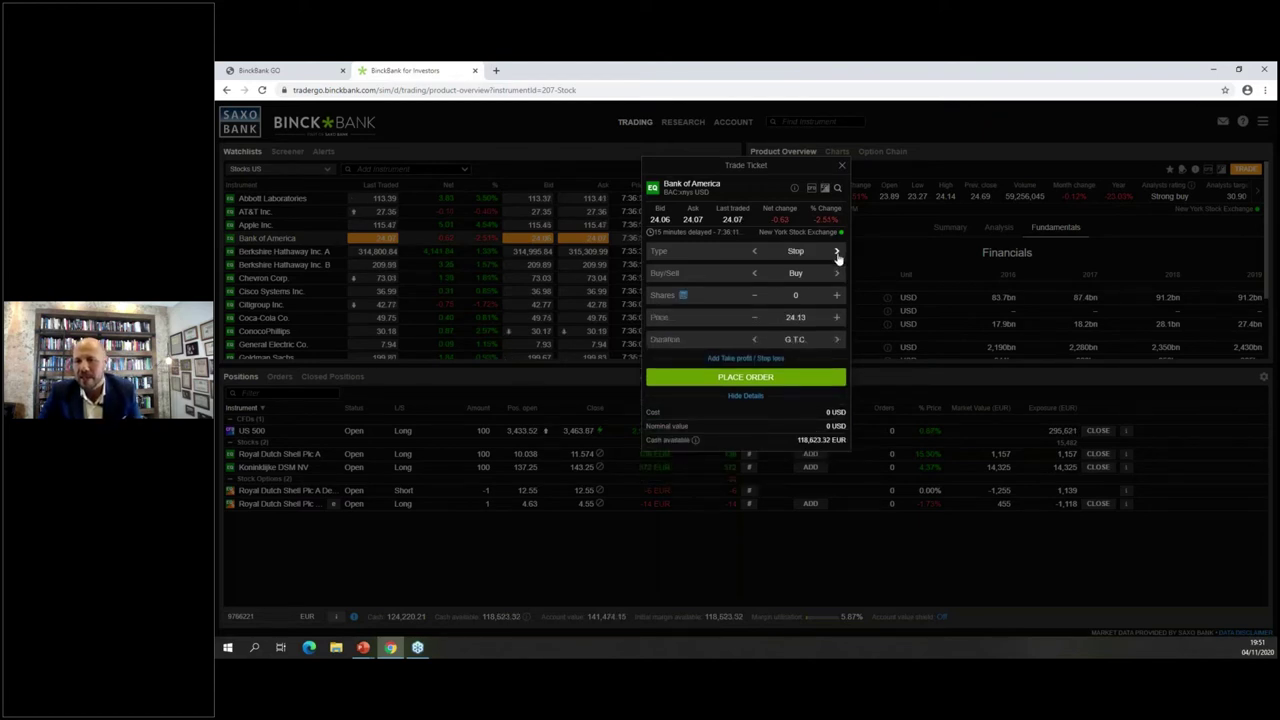
click(837, 251)
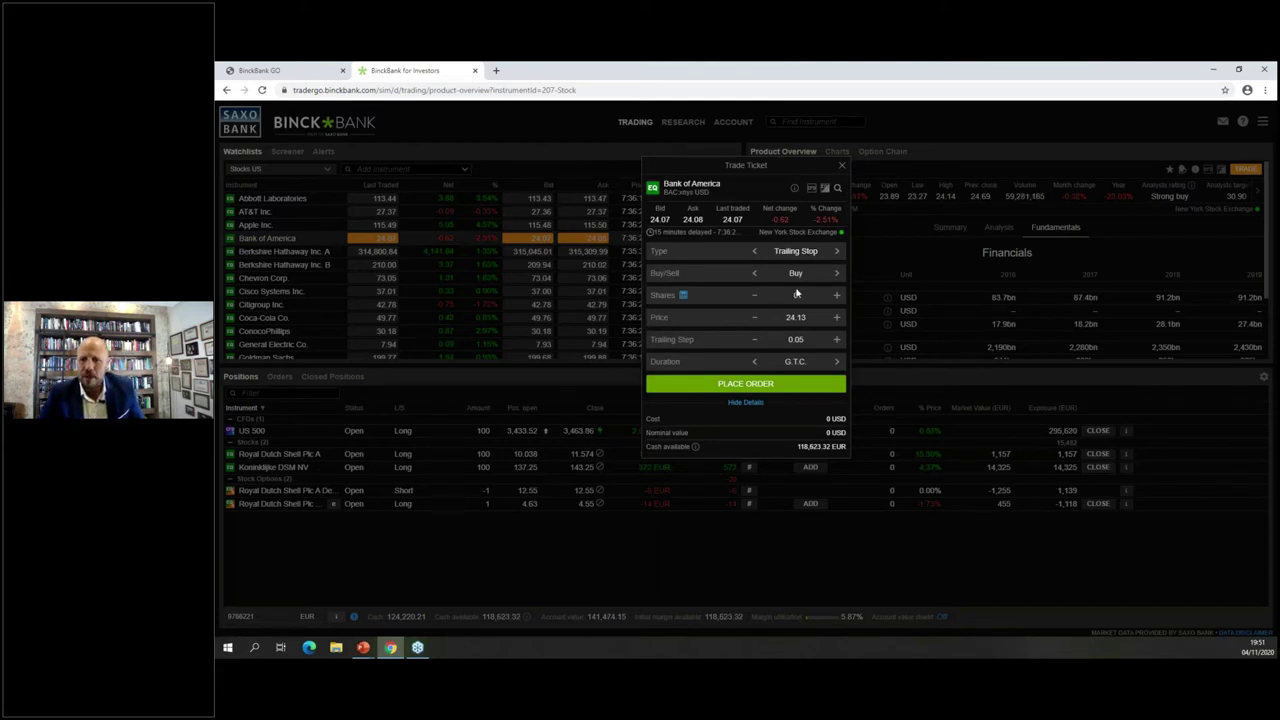
Step: Place and confirm the trailing stop buy order for 100 Bank of America shares, and acknowledge the order notification
click(795, 295)
text(100)
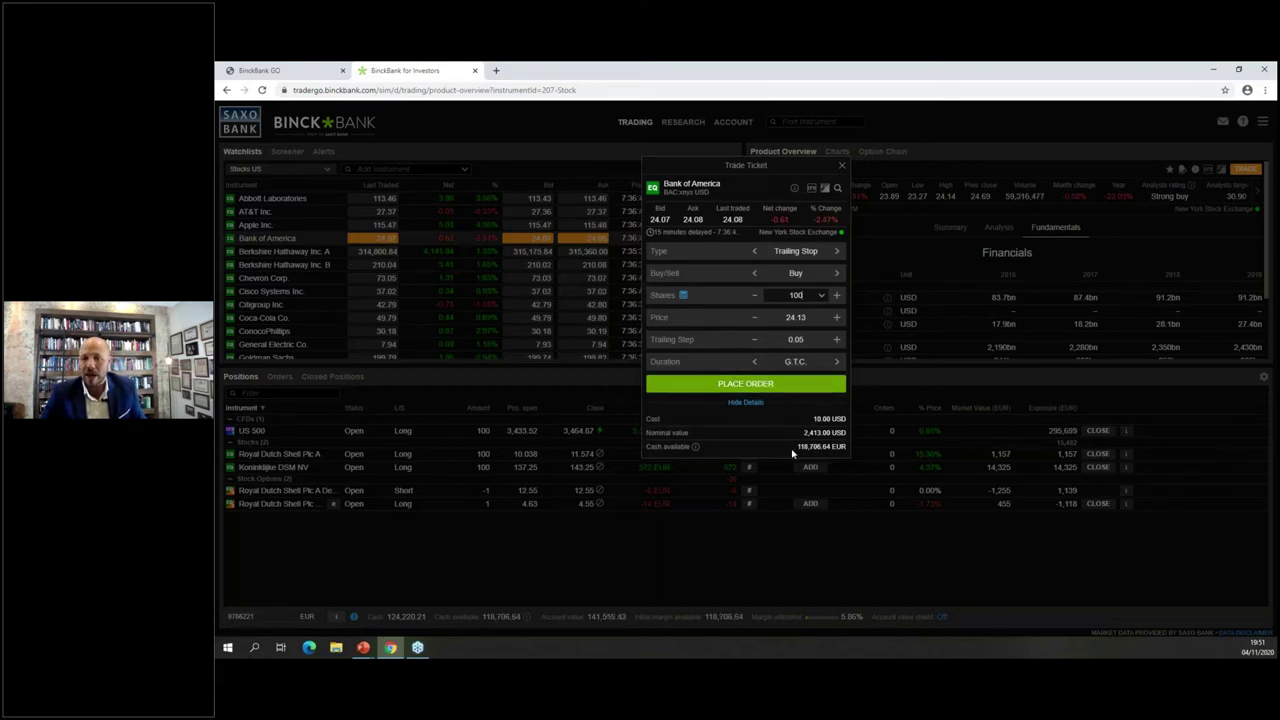
click(784, 436)
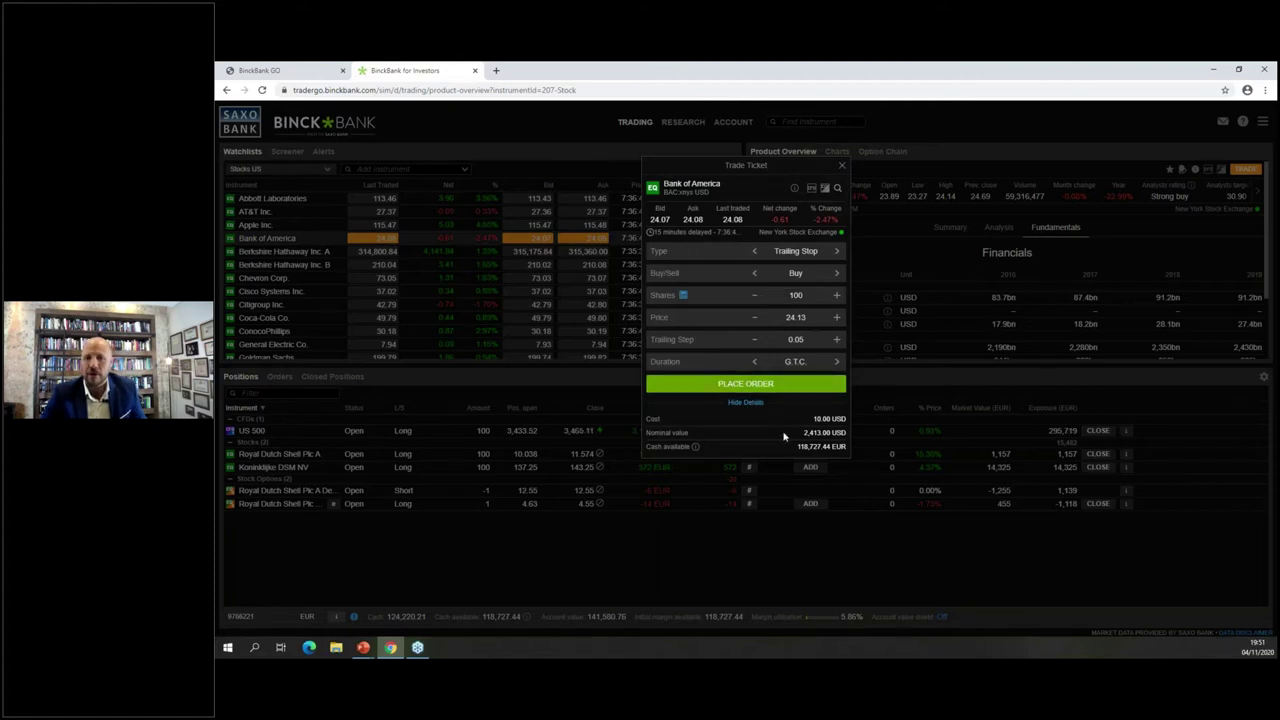
click(786, 384)
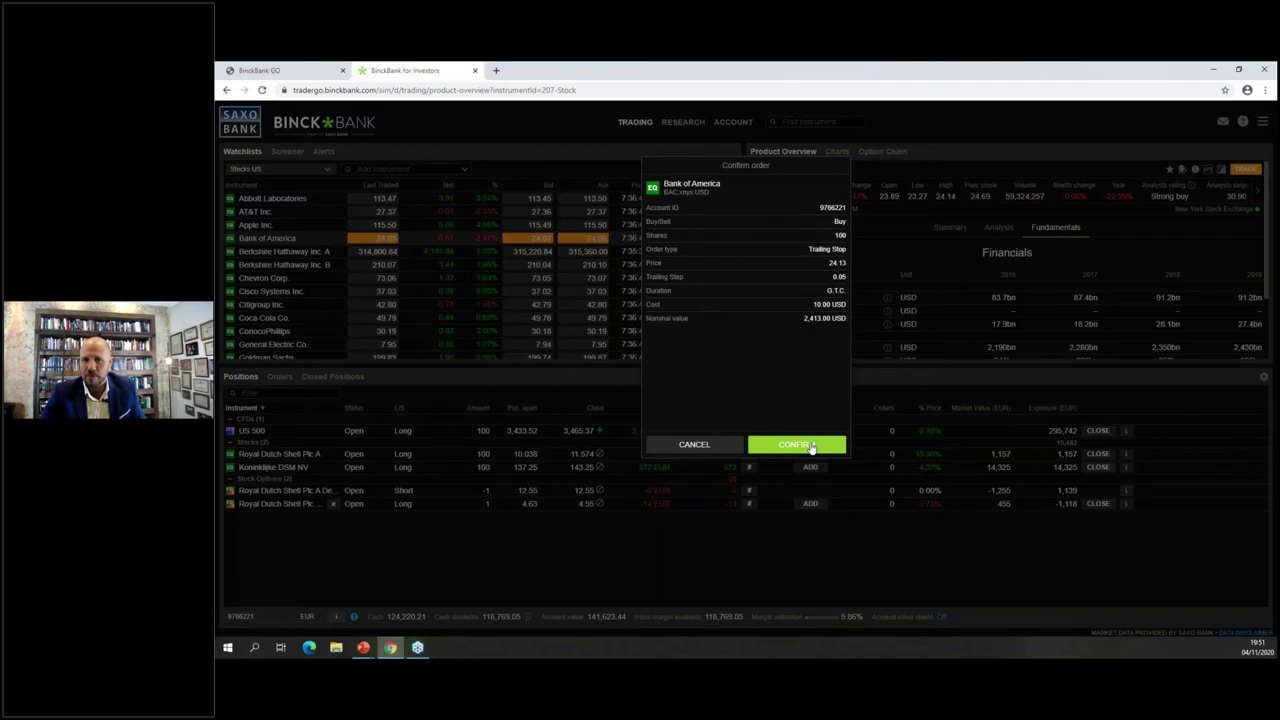
click(811, 447)
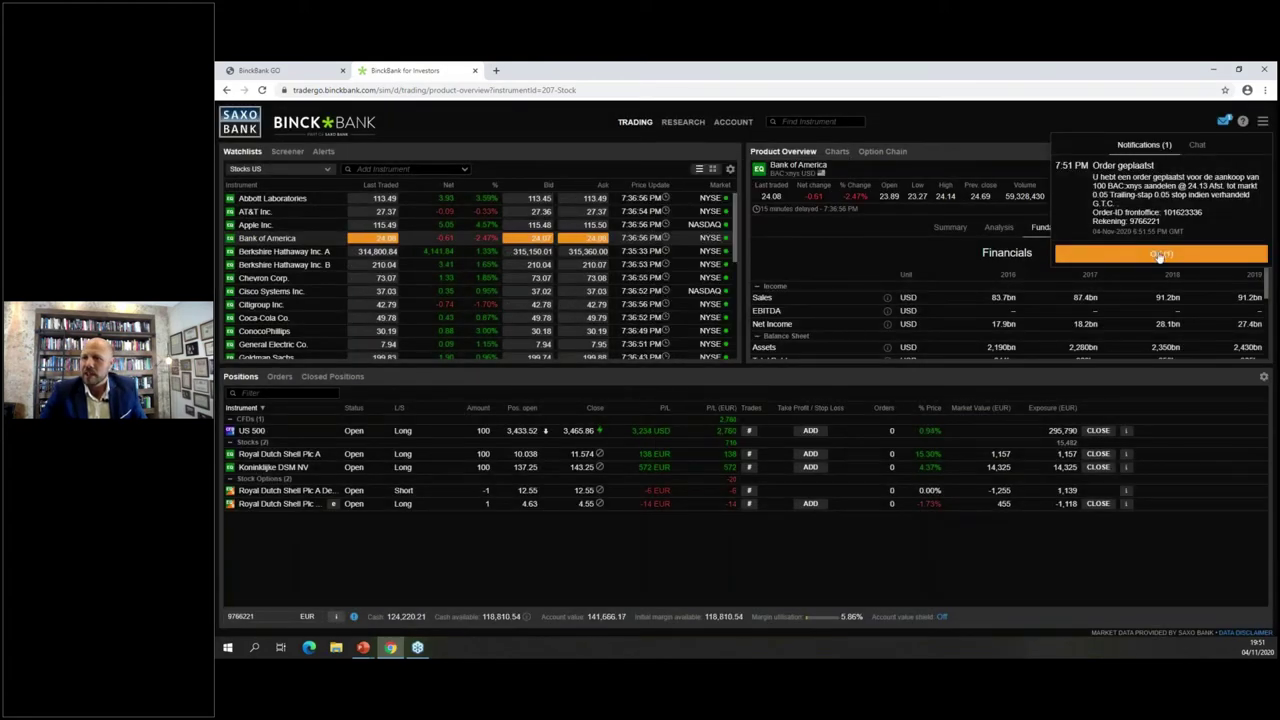
click(1158, 256)
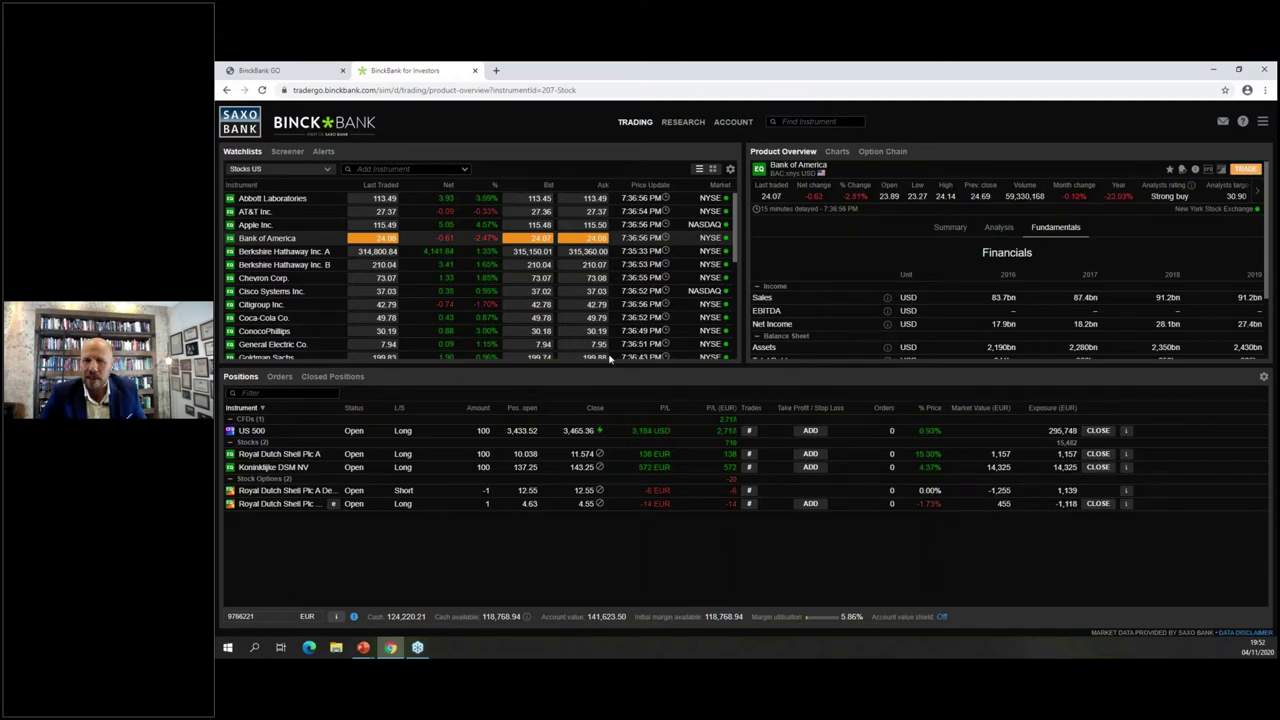
Step: Place and confirm a Market buy order for 100 Bank of America shares as a day order
click(595, 238)
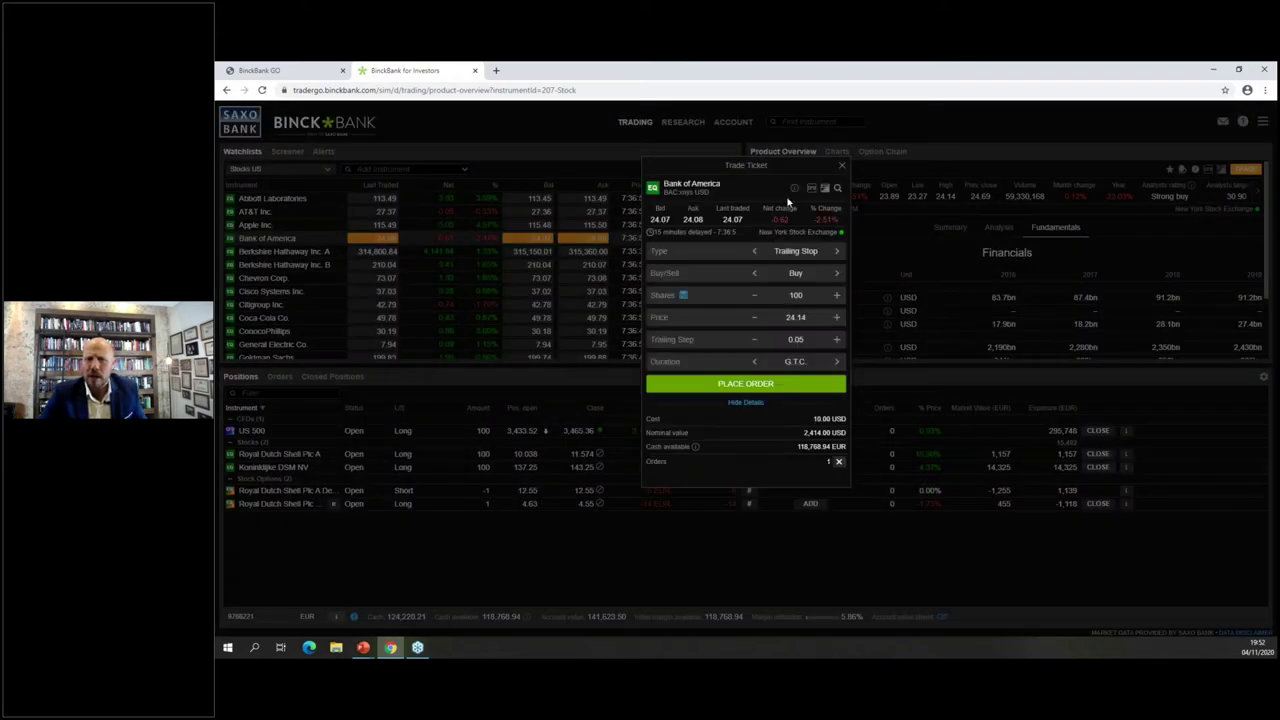
click(755, 252)
click(755, 252)
click(755, 252)
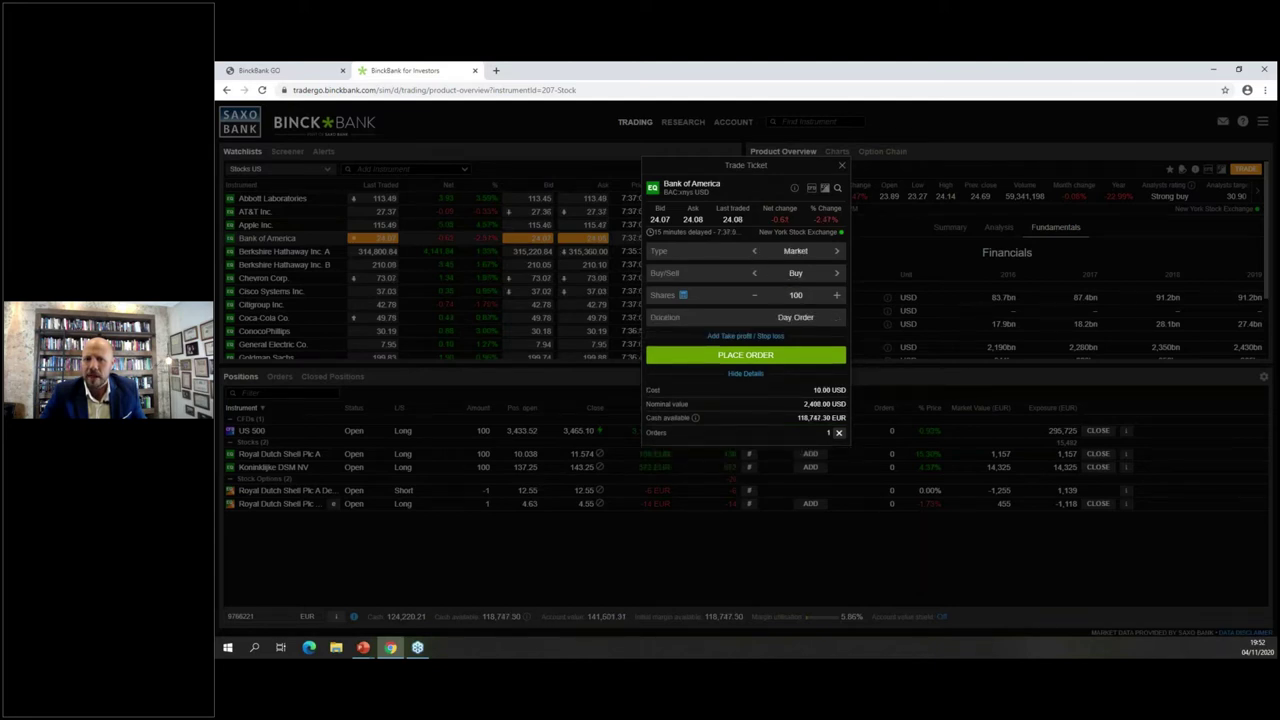
click(759, 358)
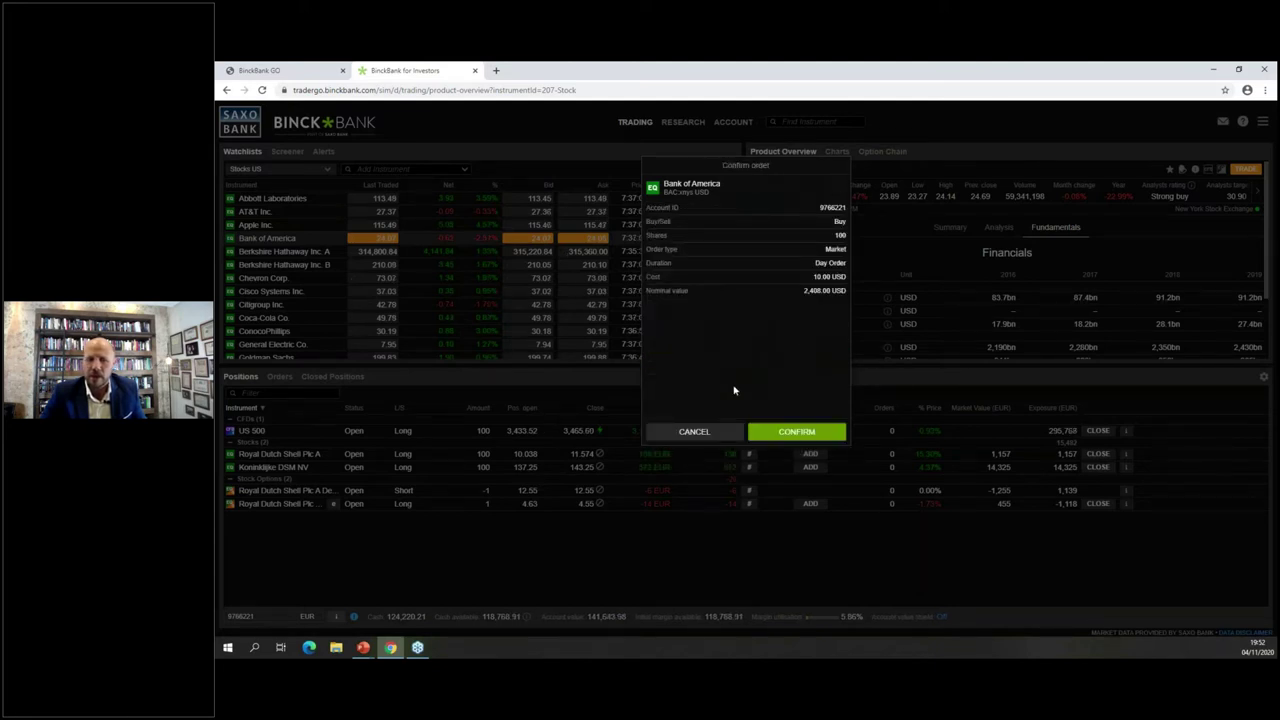
click(796, 428)
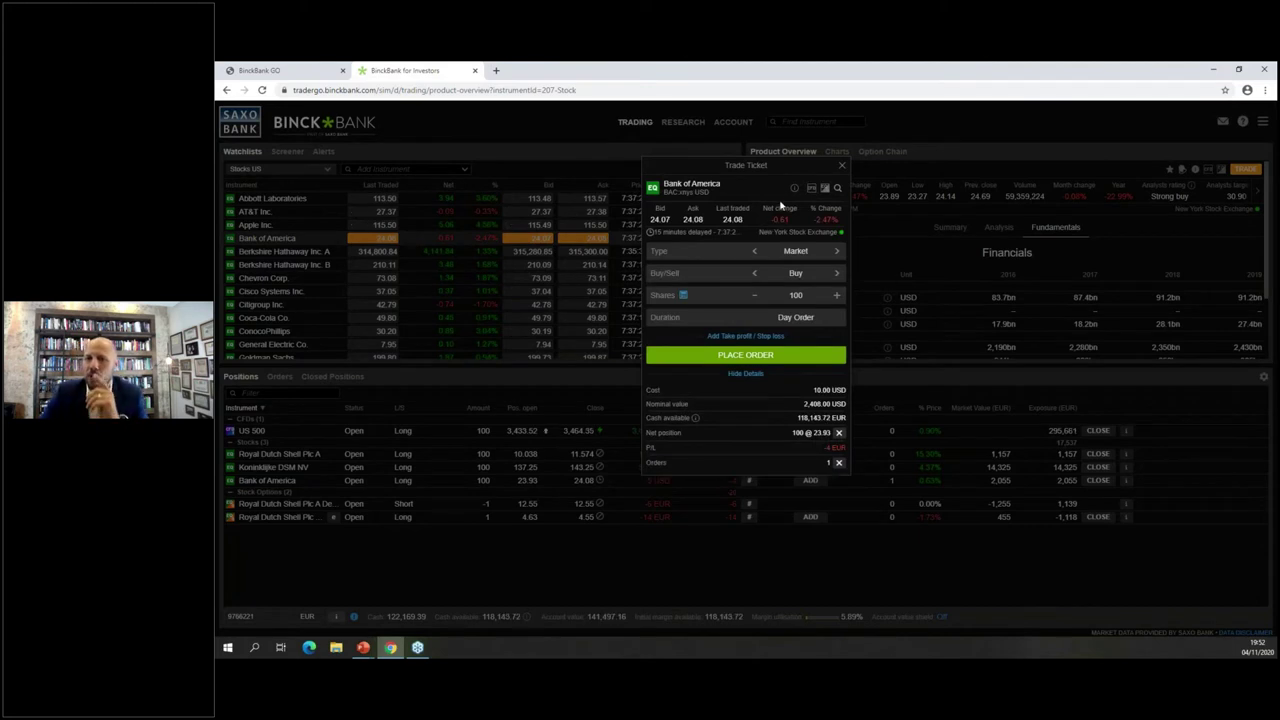
Step: Review Bank of America's trading conditions, covering trading rates, estimated holding costs and instrument details with trading times, and close the trade ticket
click(794, 189)
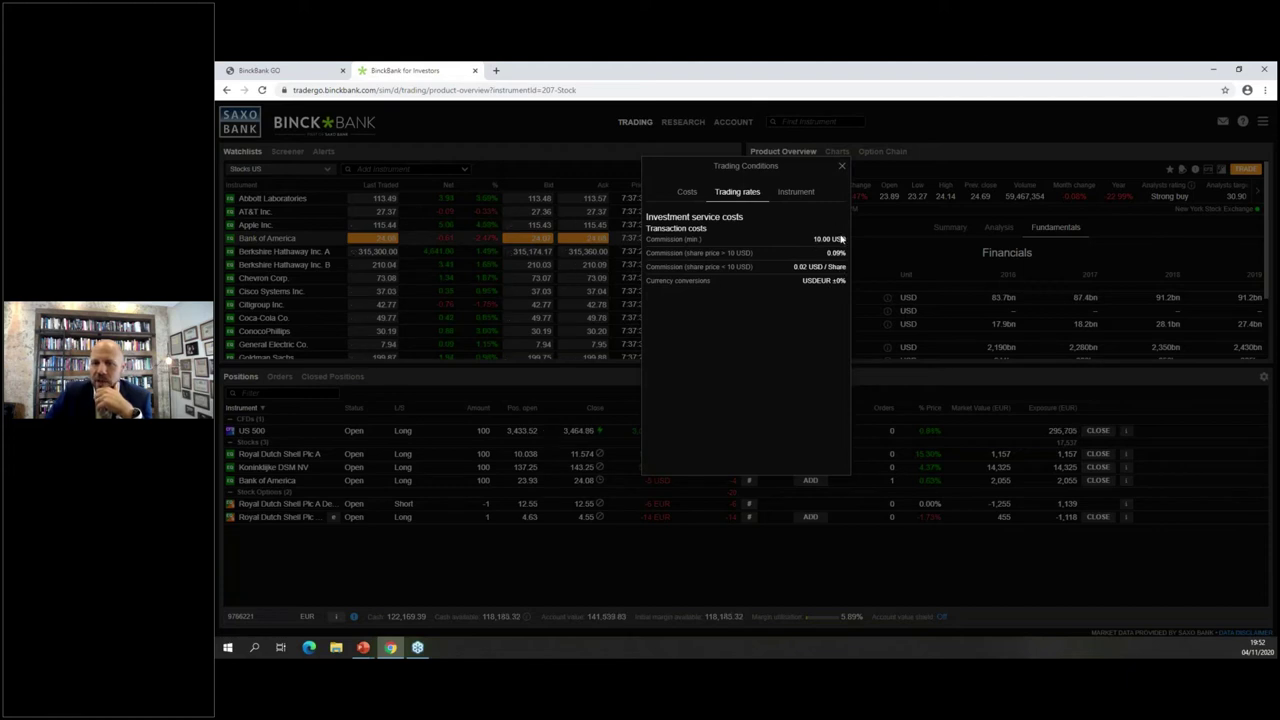
click(689, 195)
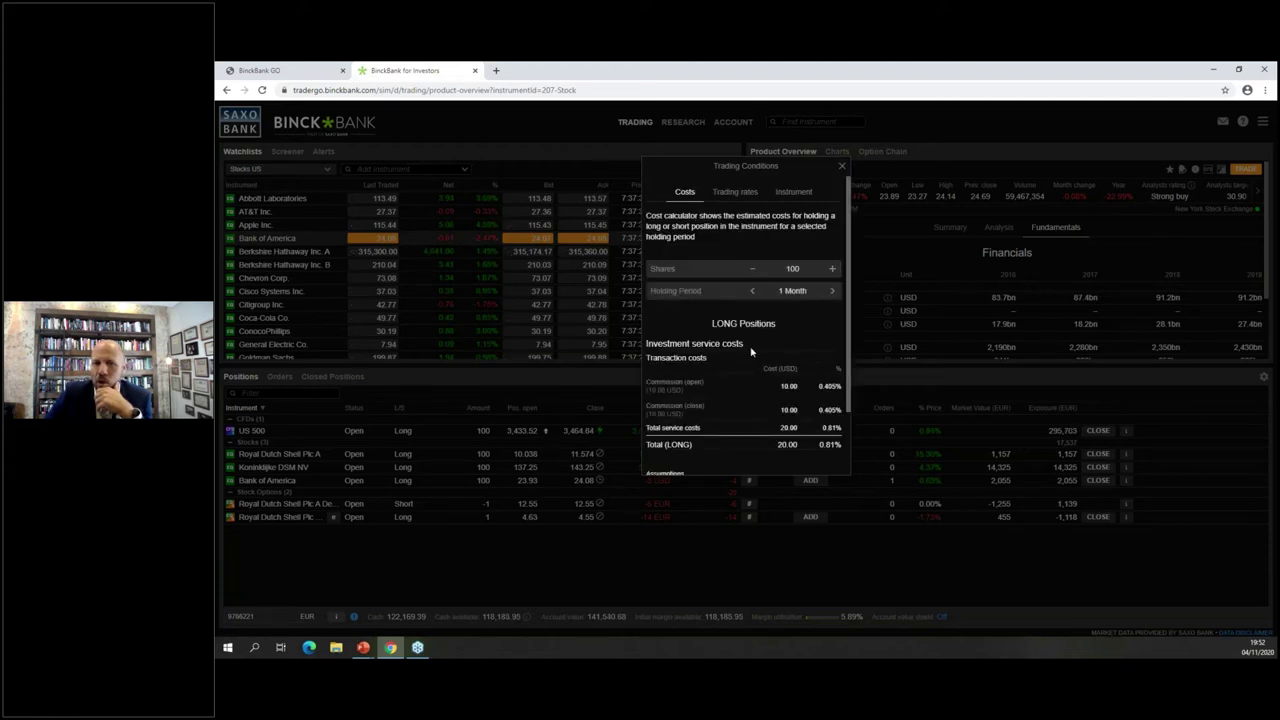
scroll(791, 368, down, 2)
scroll(798, 328, up, 2)
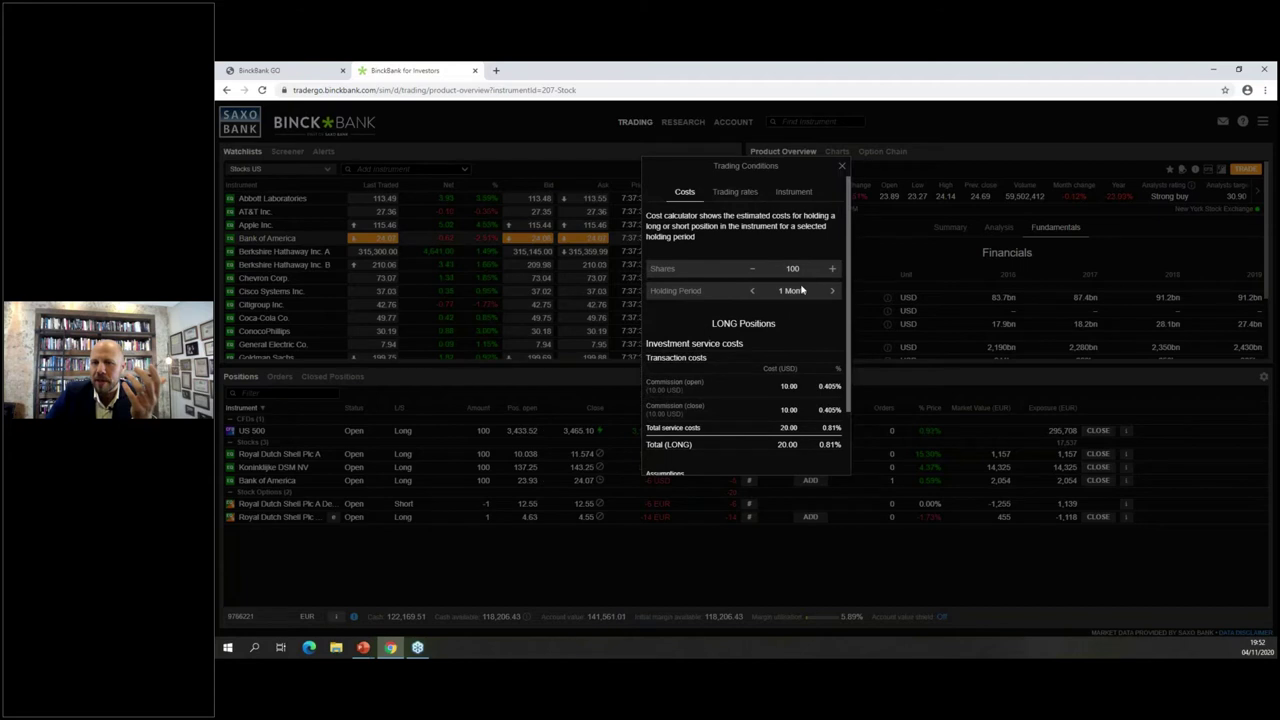
click(803, 196)
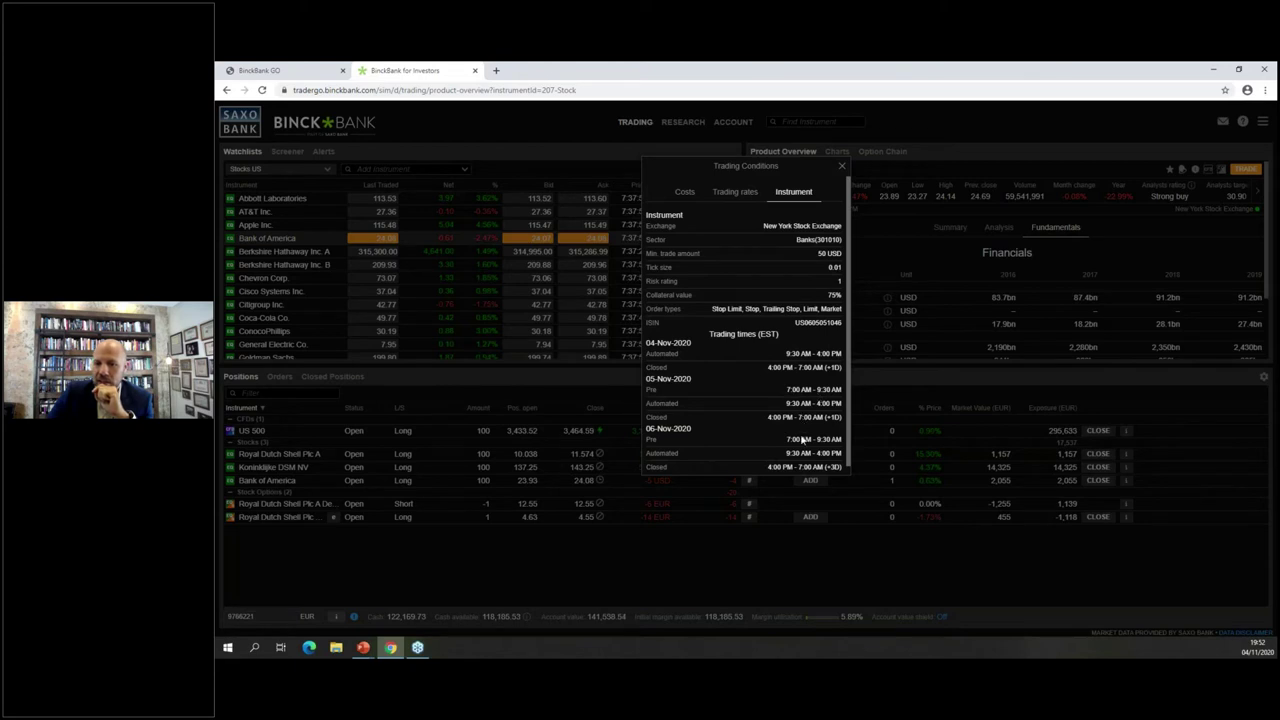
scroll(795, 400, down, 1)
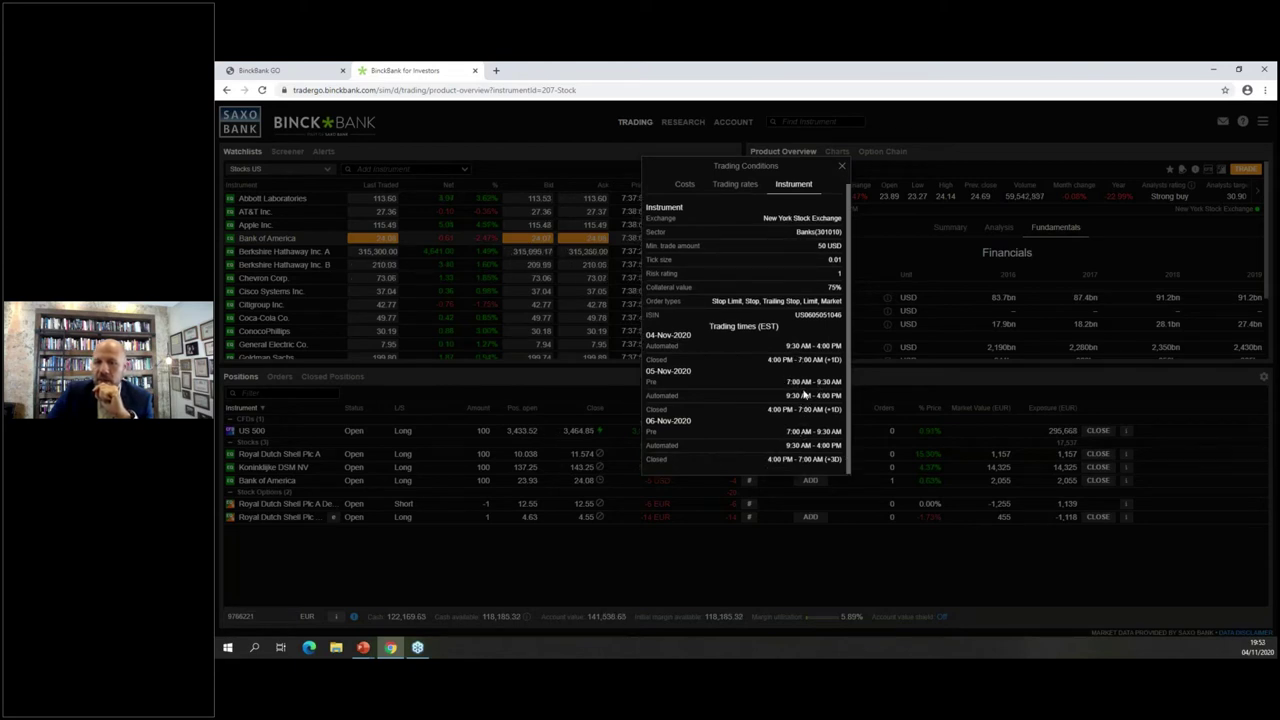
click(840, 167)
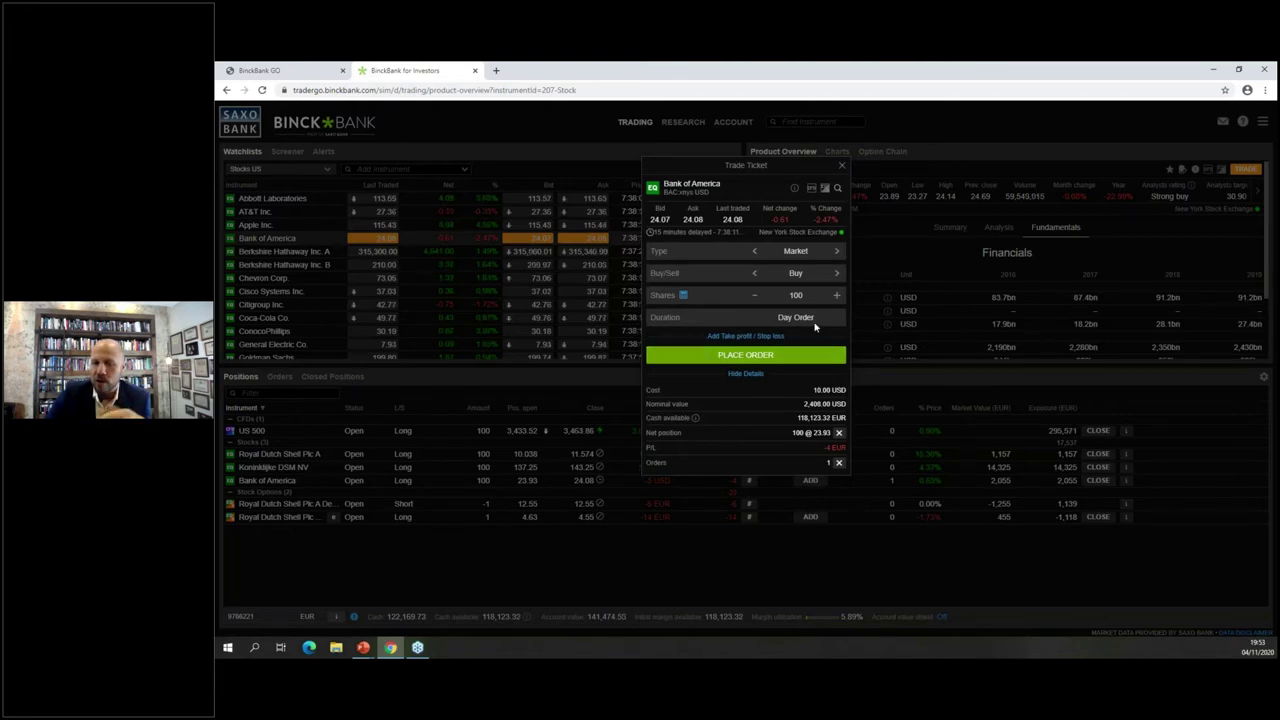
click(842, 167)
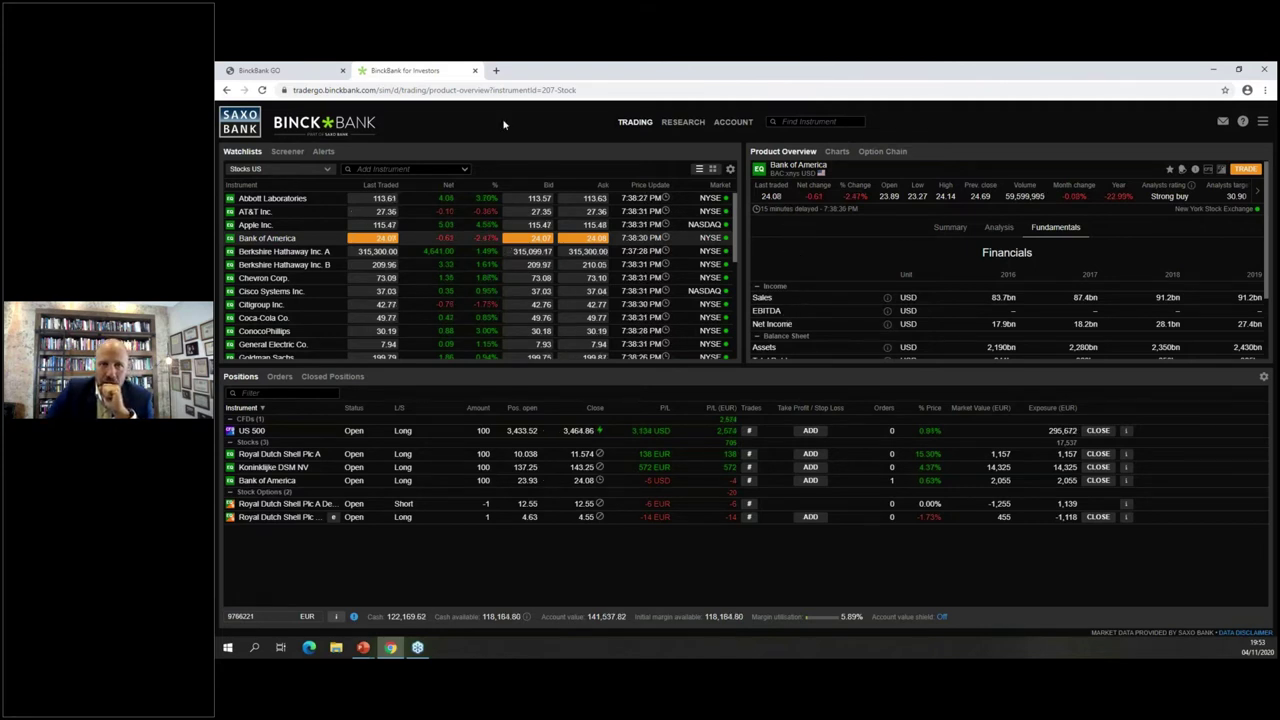
Step: Show the Bank of America chart as a Line chart with a 1 Day period and a 3 Months range
click(837, 152)
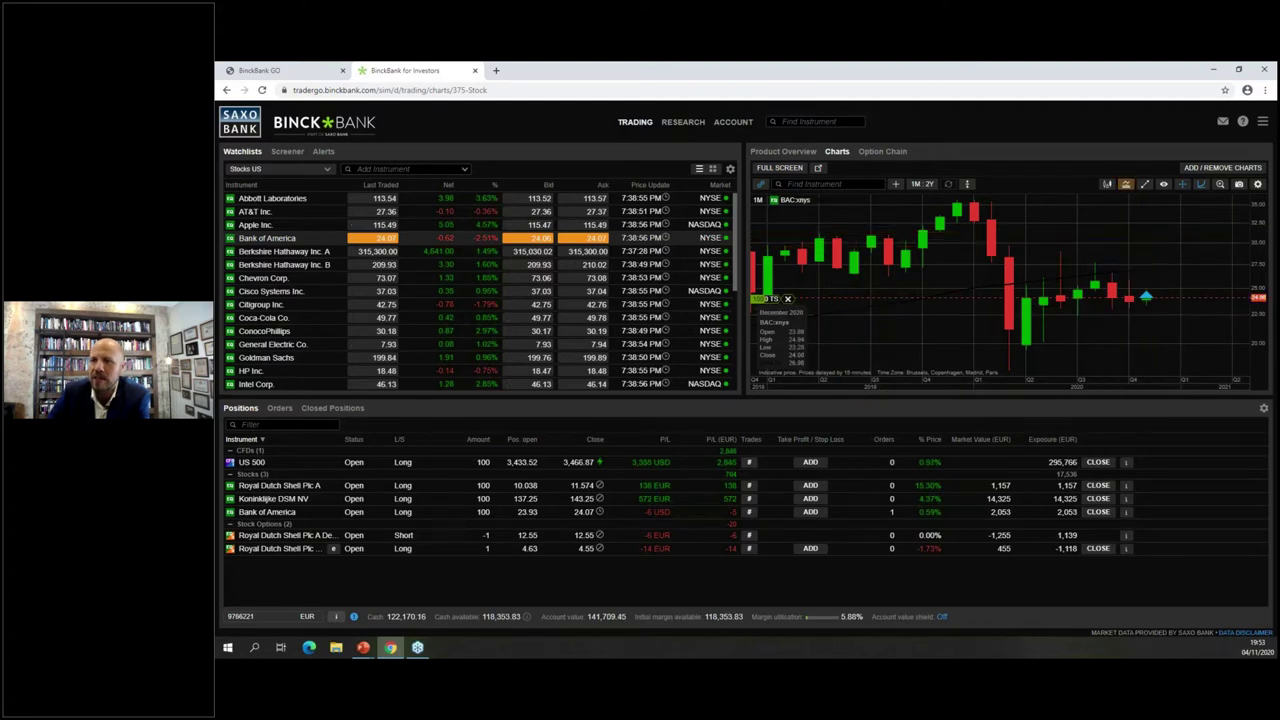
click(1107, 185)
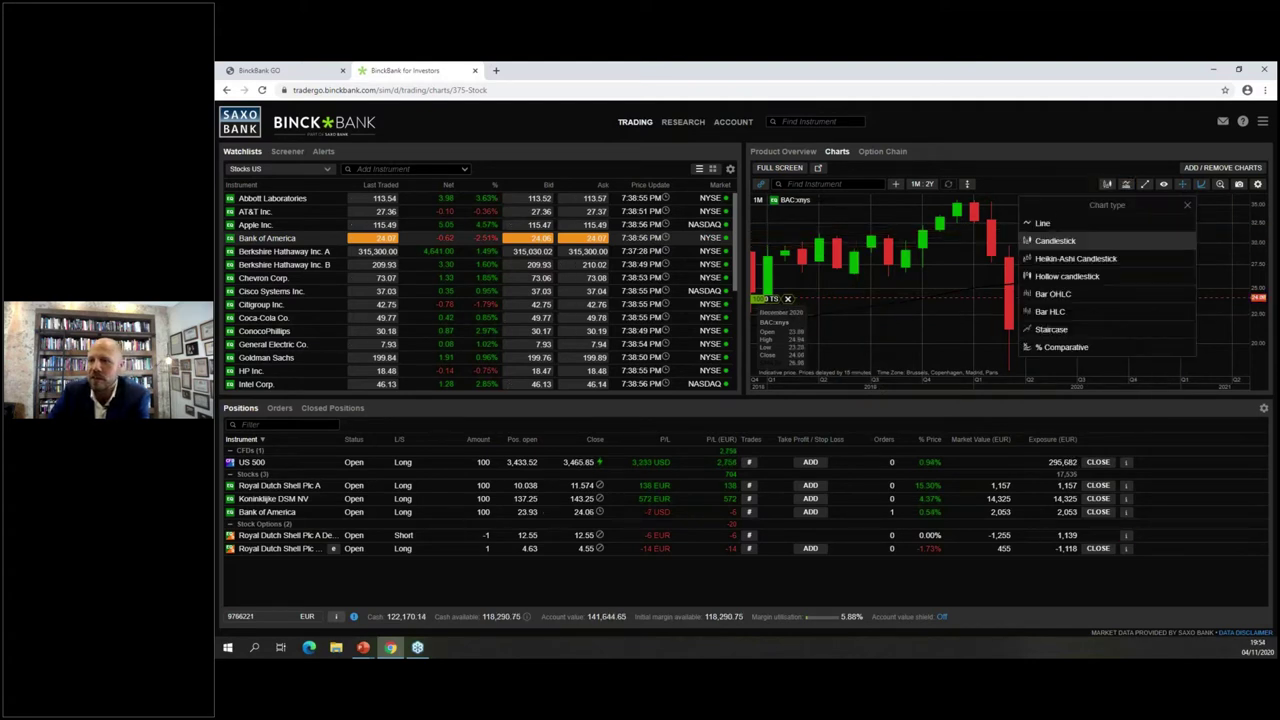
click(1045, 223)
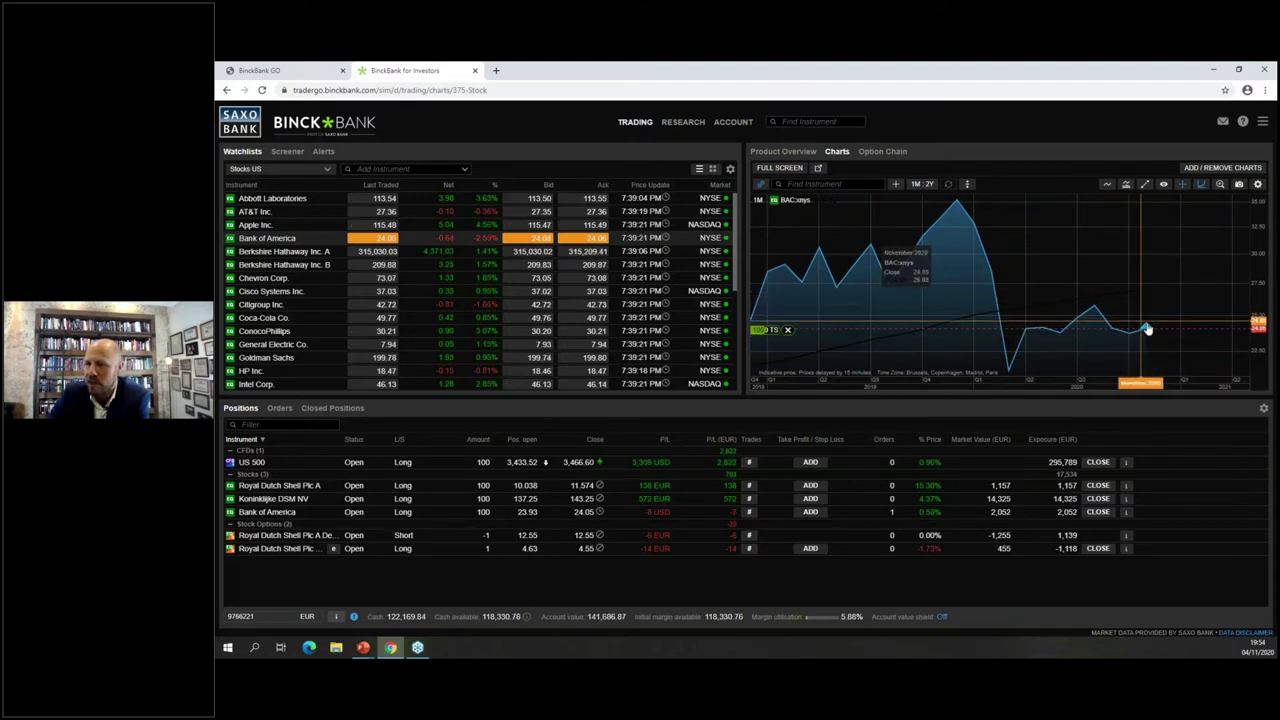
click(925, 187)
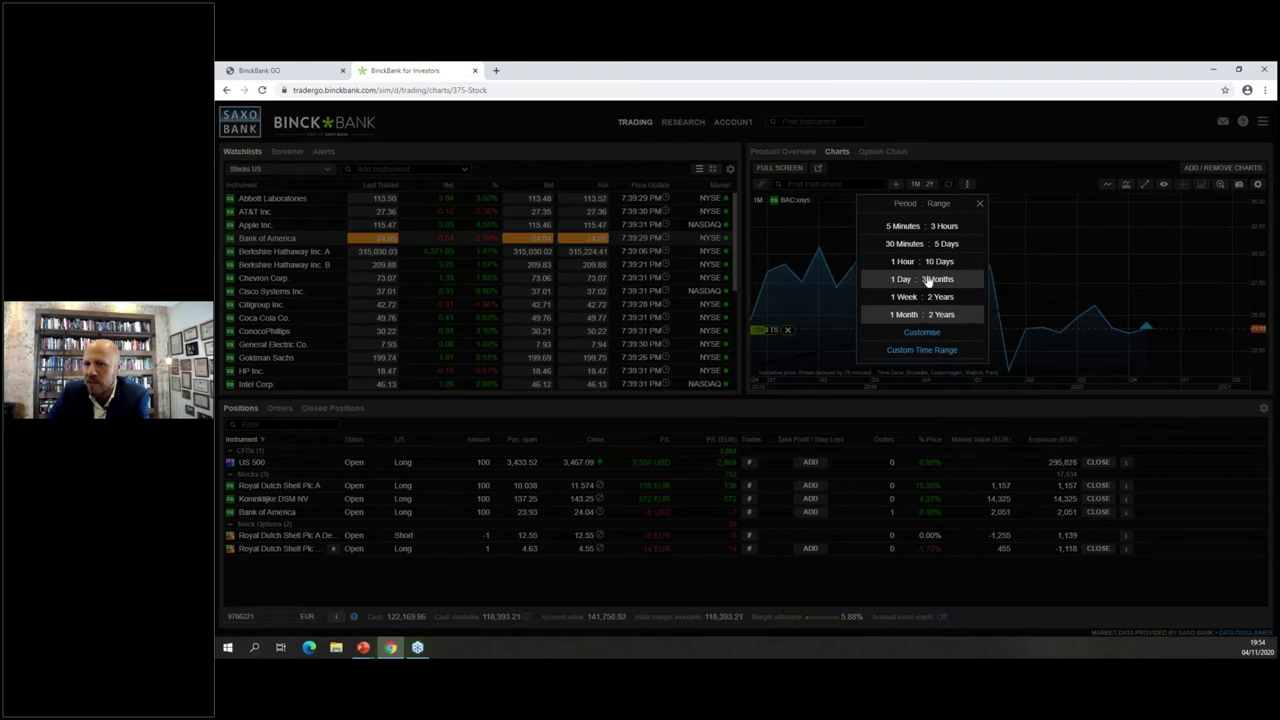
click(927, 280)
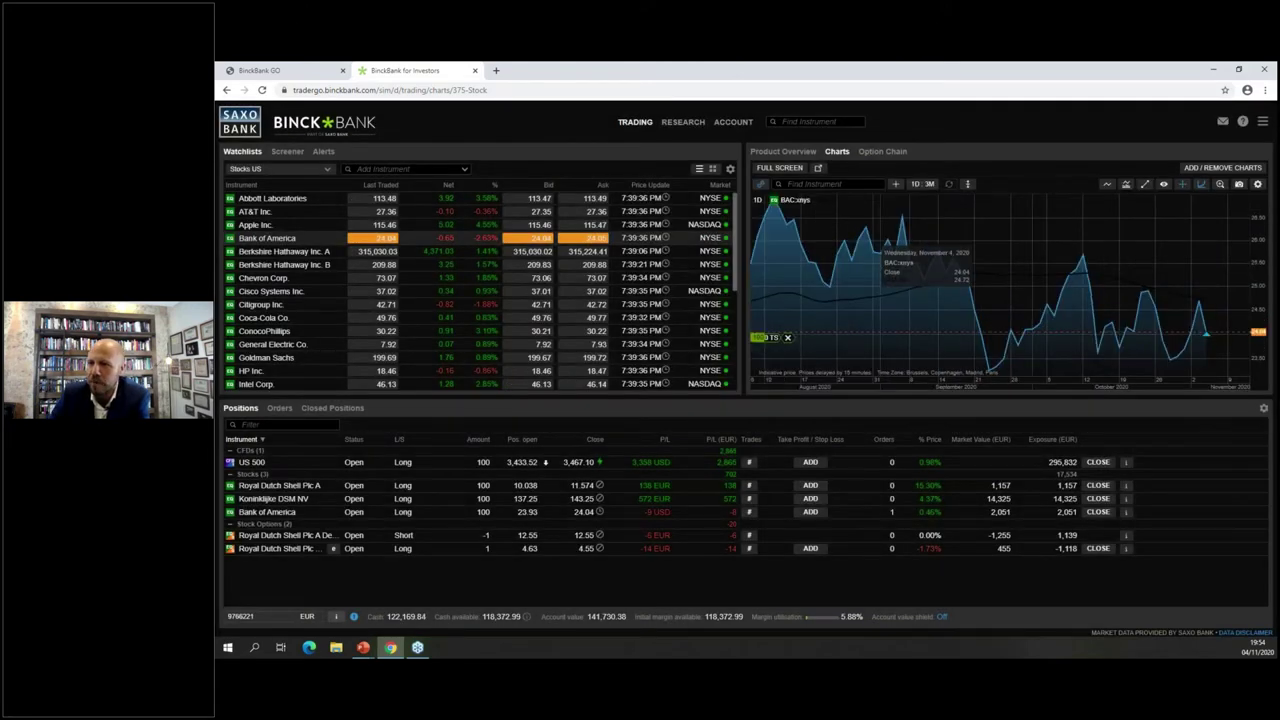
Step: Remove the 50-period simple moving average from the chart and add Bollinger Bands with period 20 and standard deviation 2.00
click(825, 202)
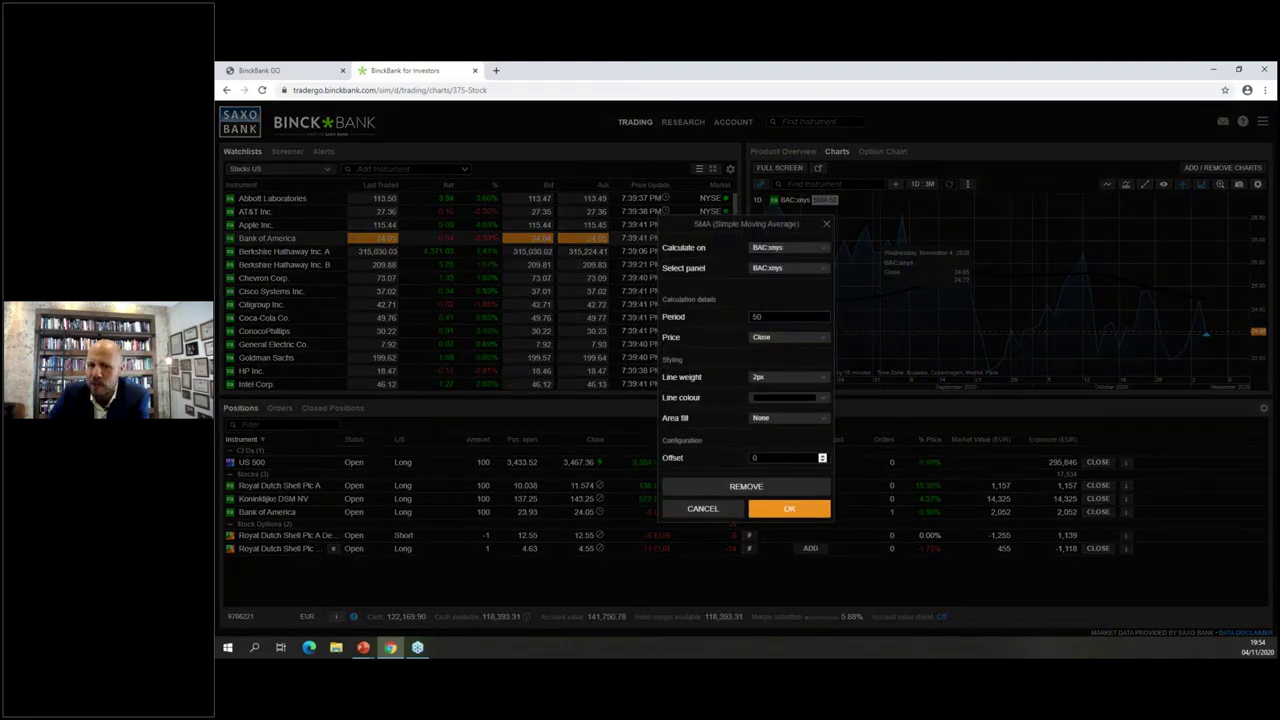
click(772, 488)
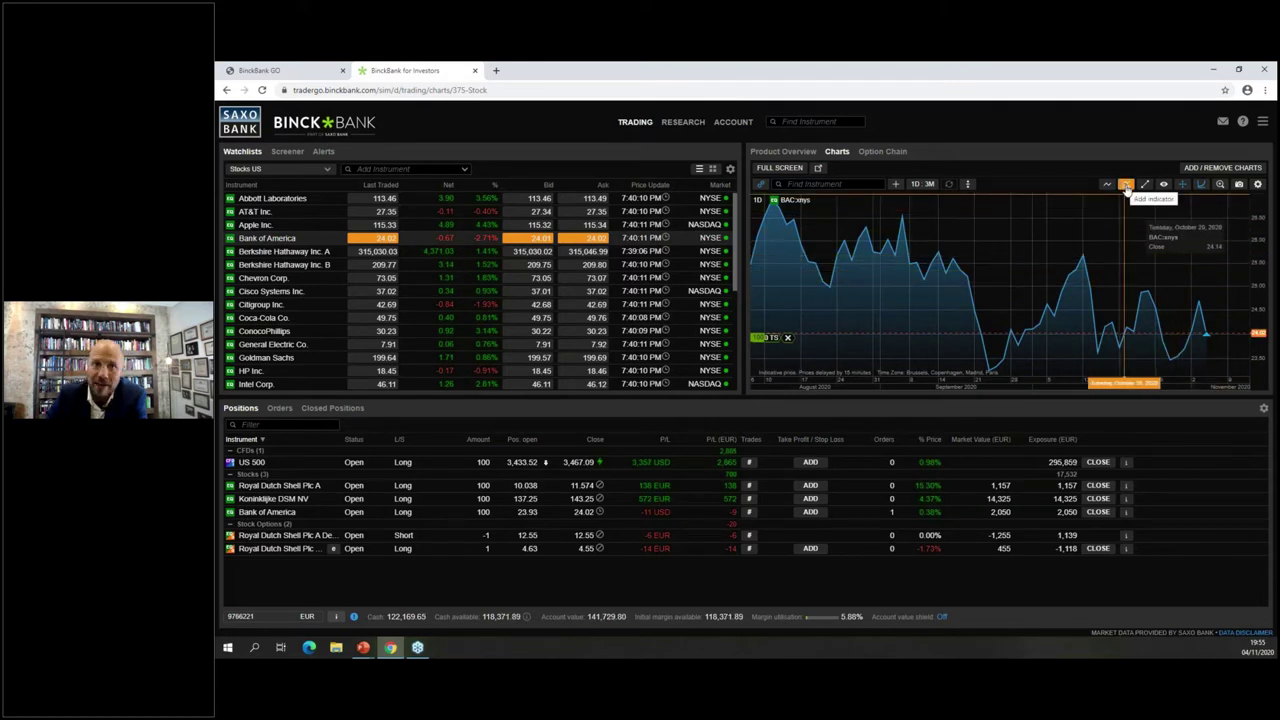
click(1126, 186)
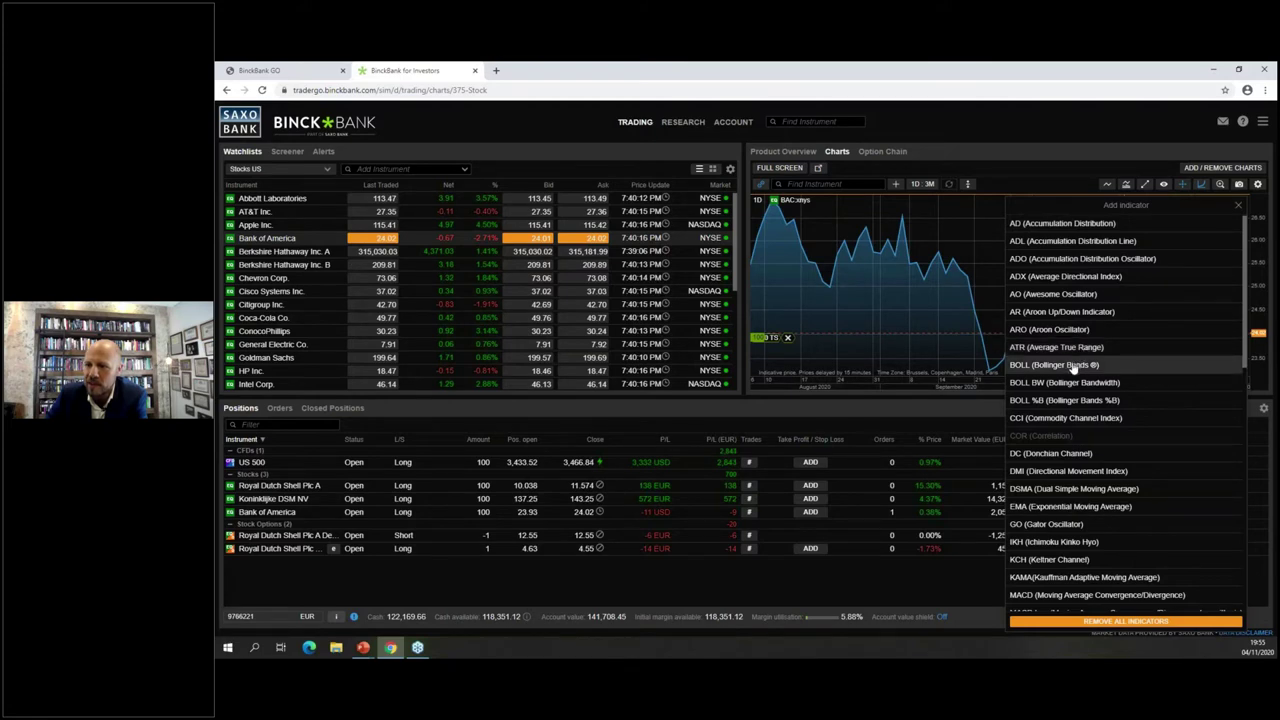
click(1073, 367)
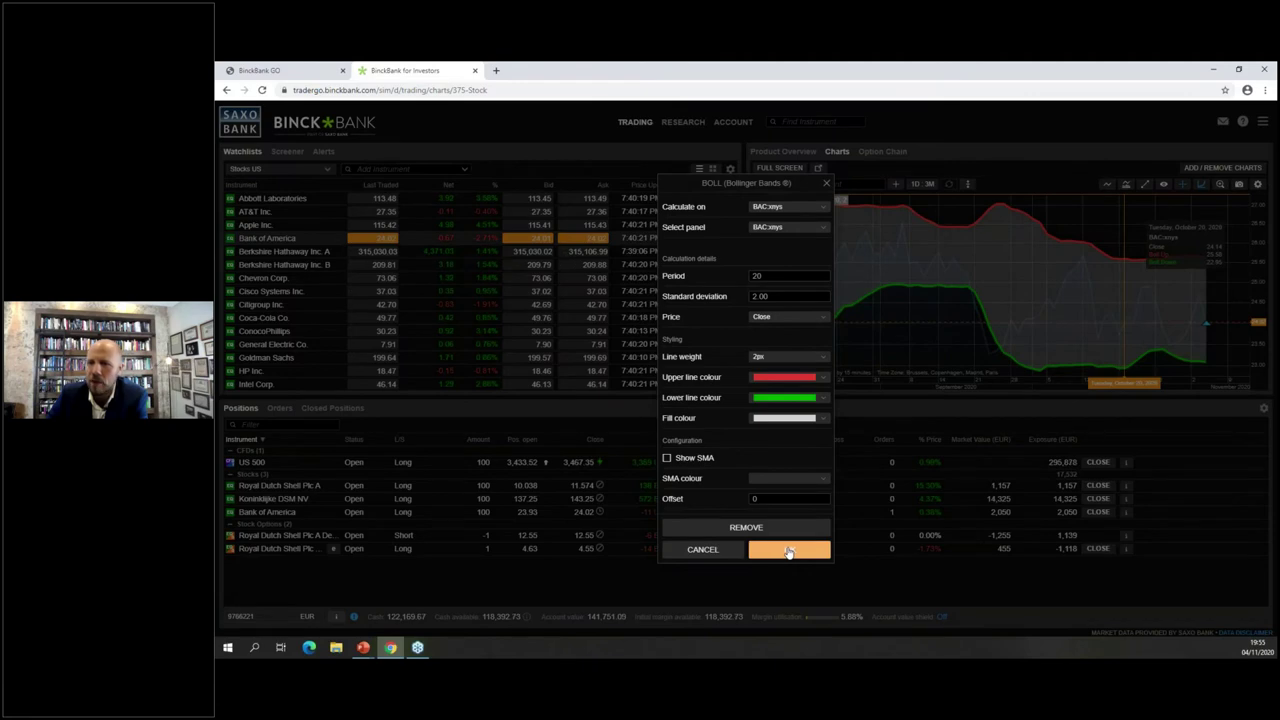
click(789, 550)
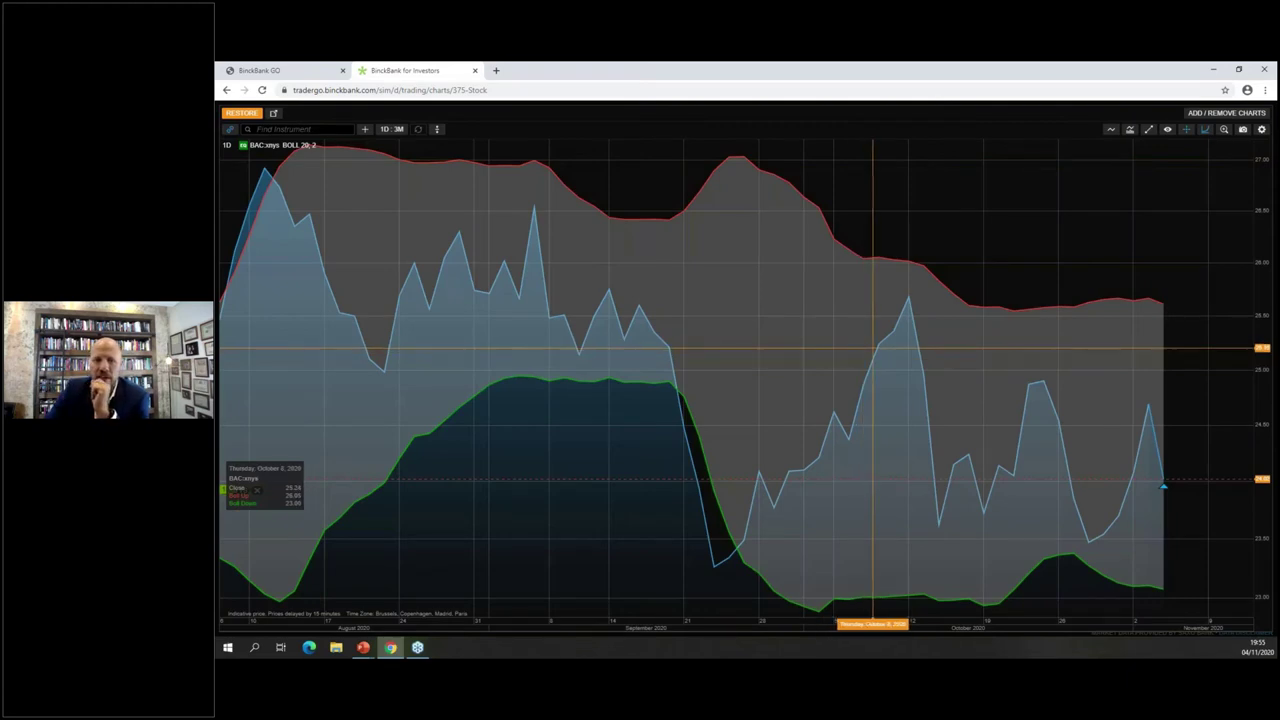
Step: Detach the full-screen Bank of America chart into a separate window and place it over the middle of the platform
scroll(887, 350, down, 2)
scroll(887, 350, down, 2)
scroll(880, 352, down, 2)
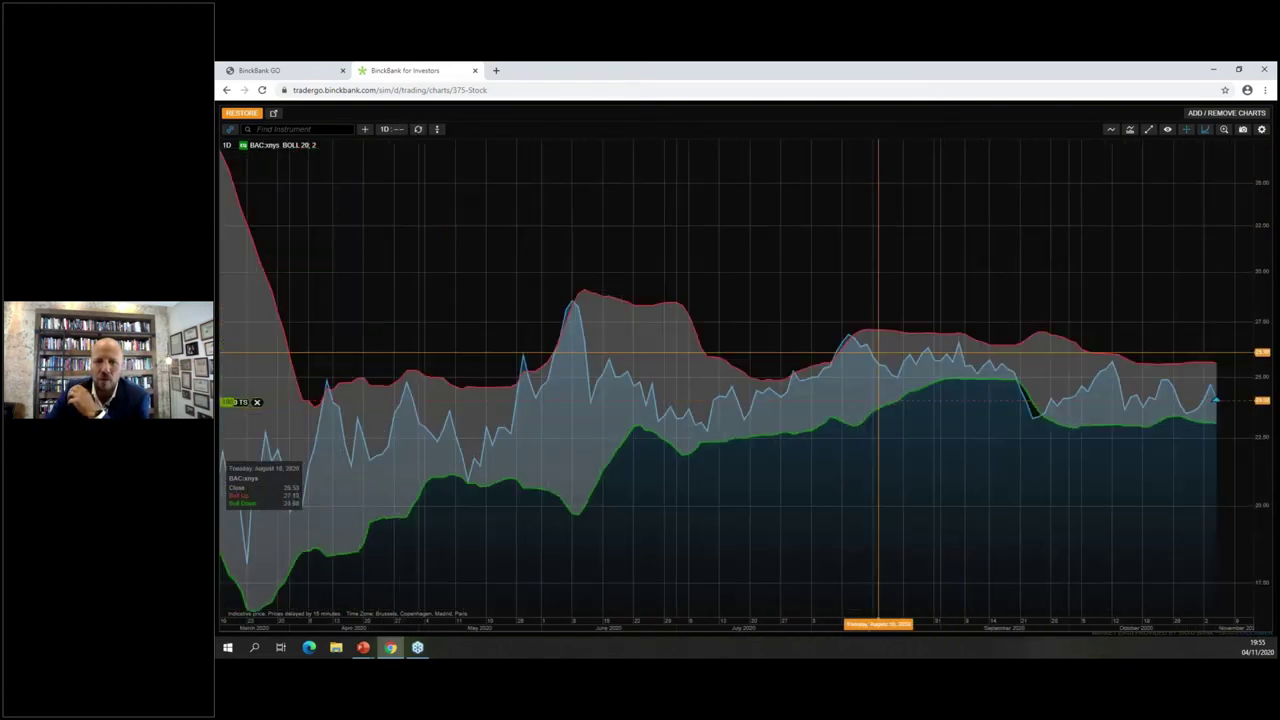
scroll(878, 352, down, 2)
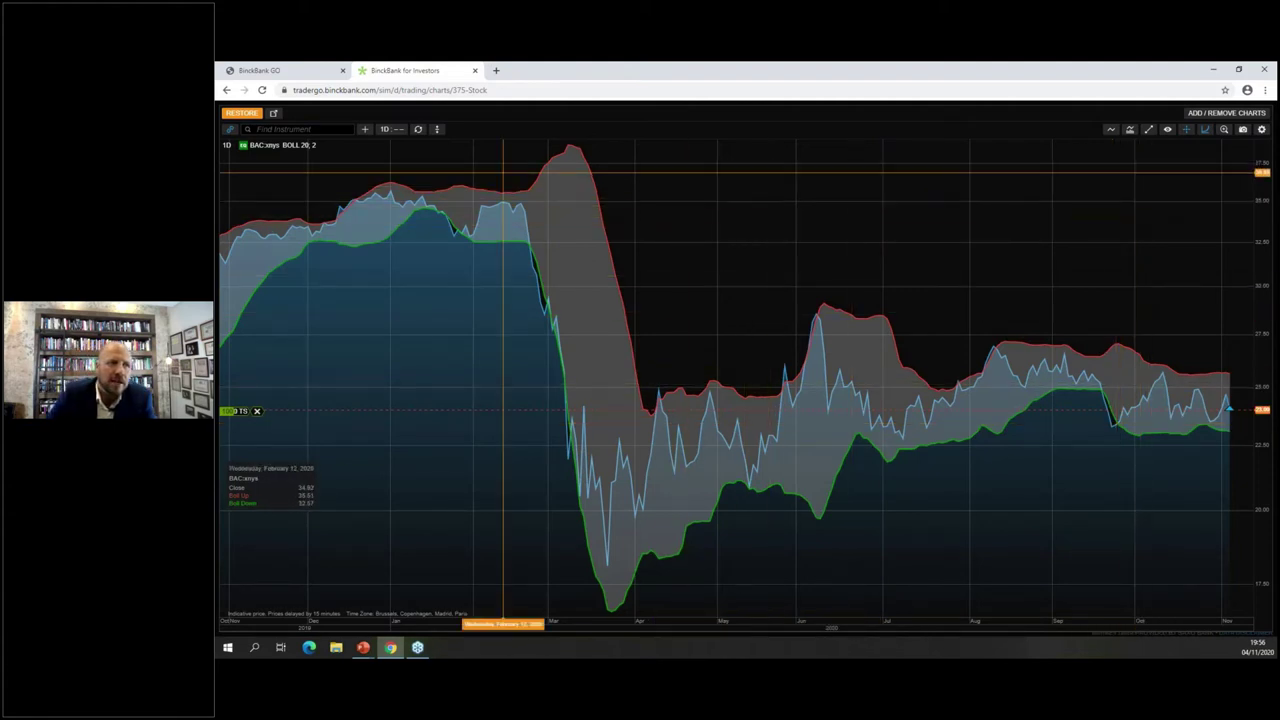
click(275, 114)
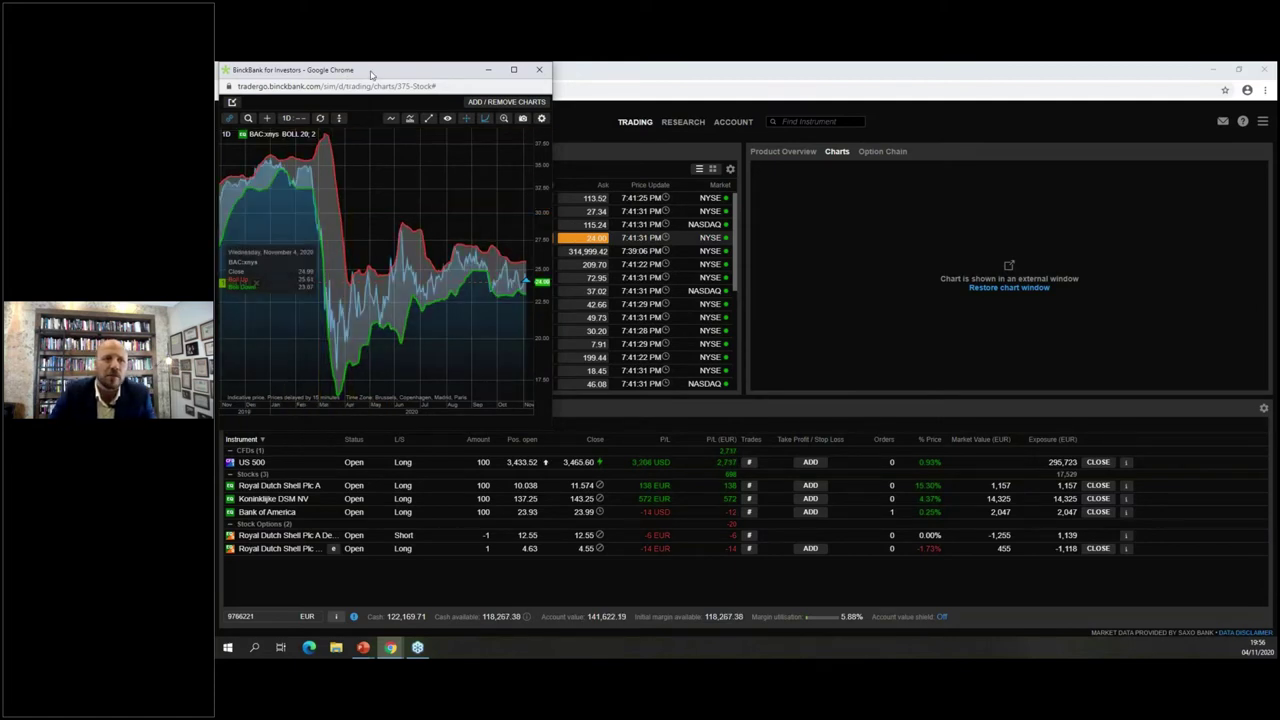
drag(369, 72, 646, 150)
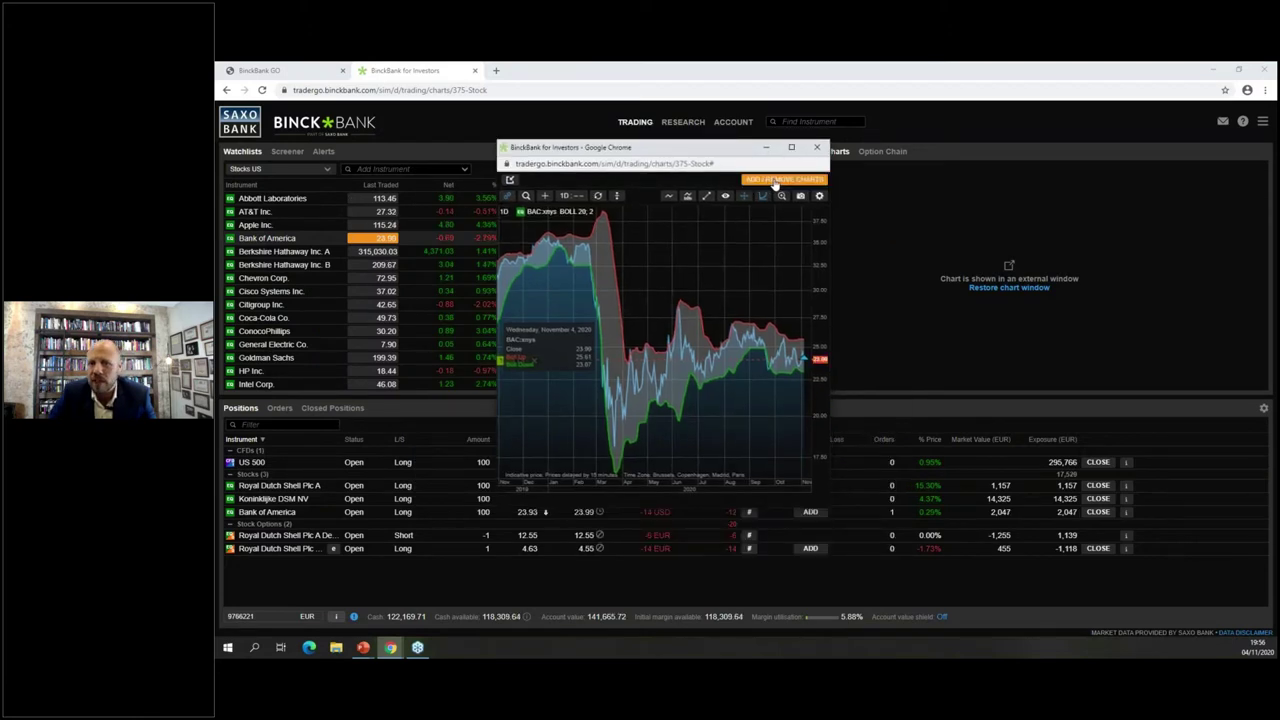
Step: Add three new empty charts to the detached window to form a two-by-two layout
click(775, 181)
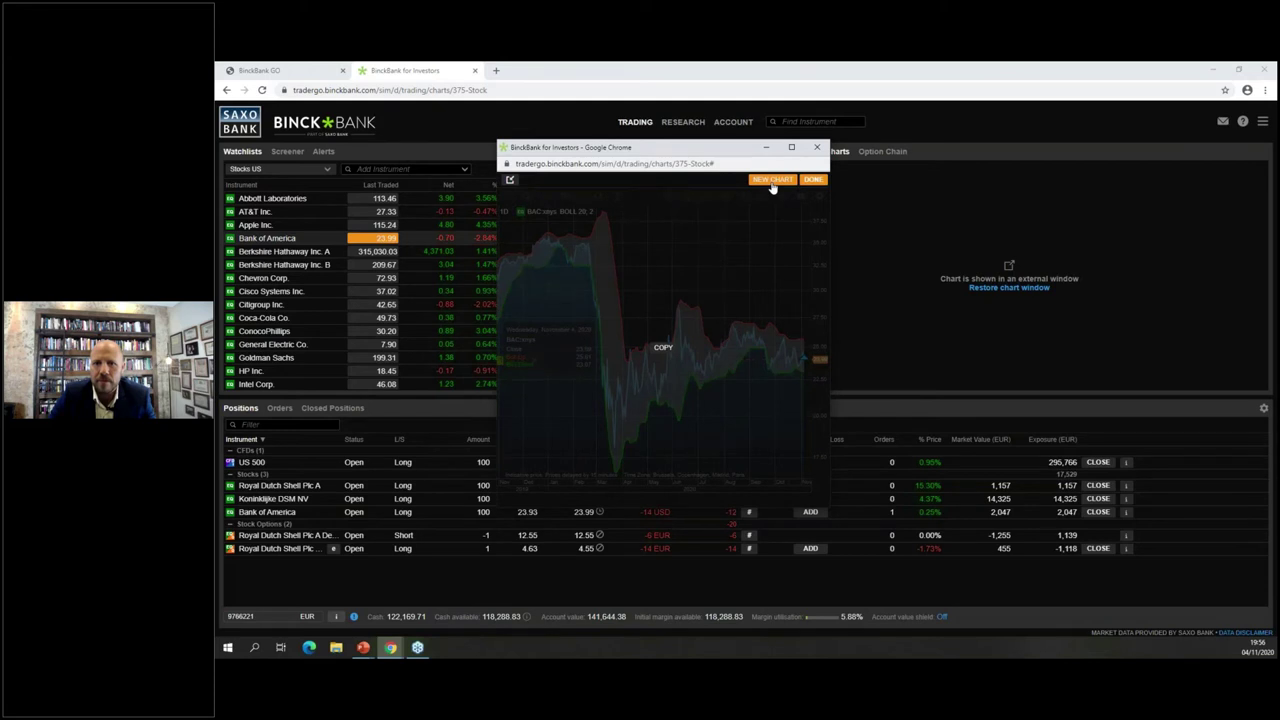
click(772, 182)
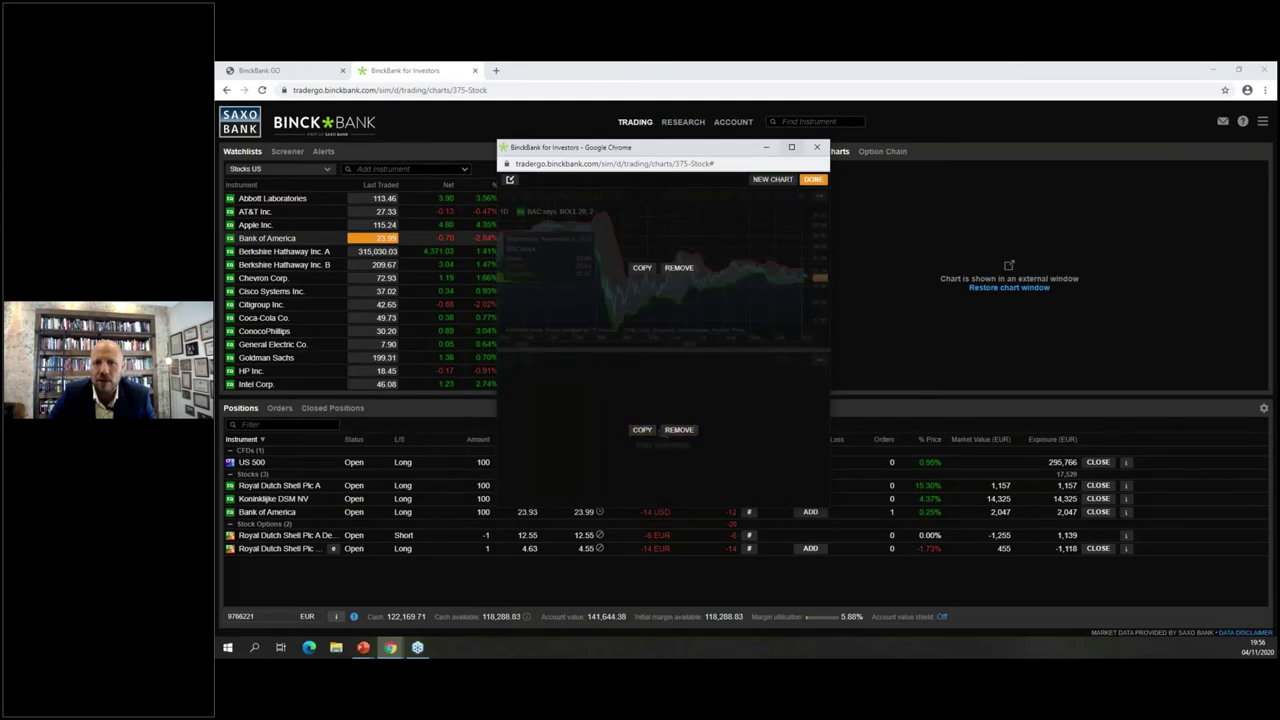
click(785, 185)
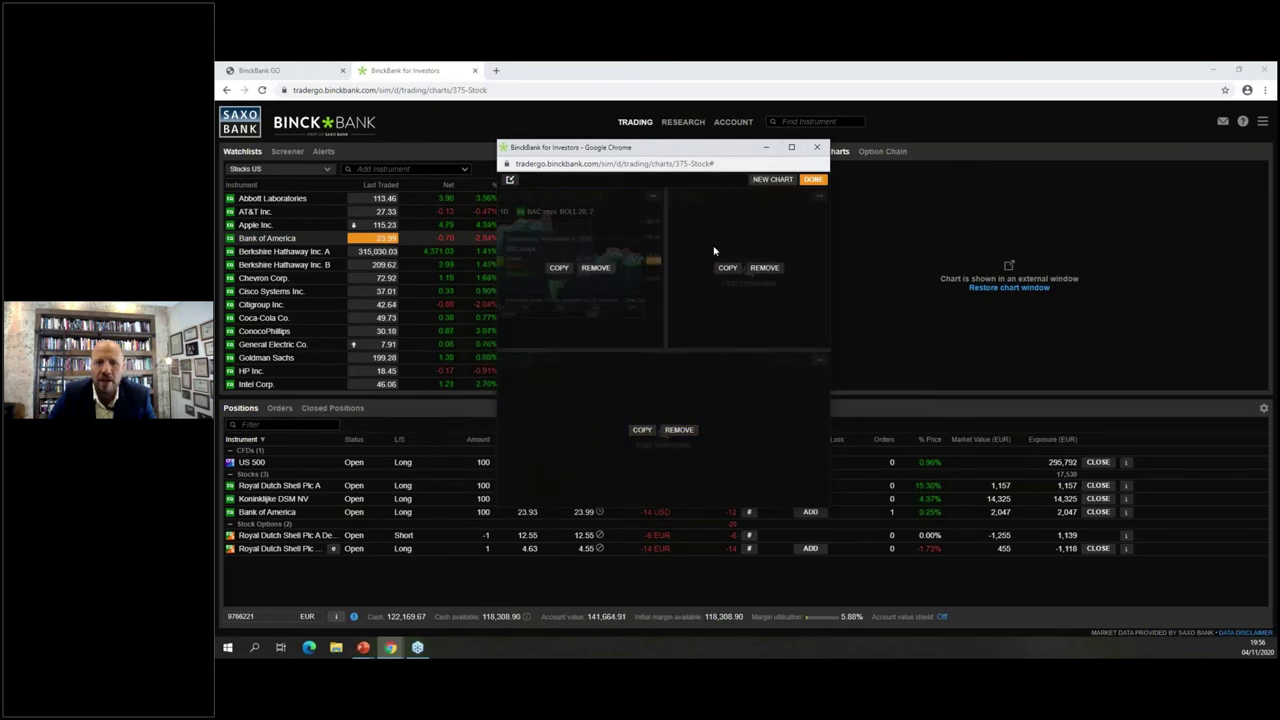
click(779, 182)
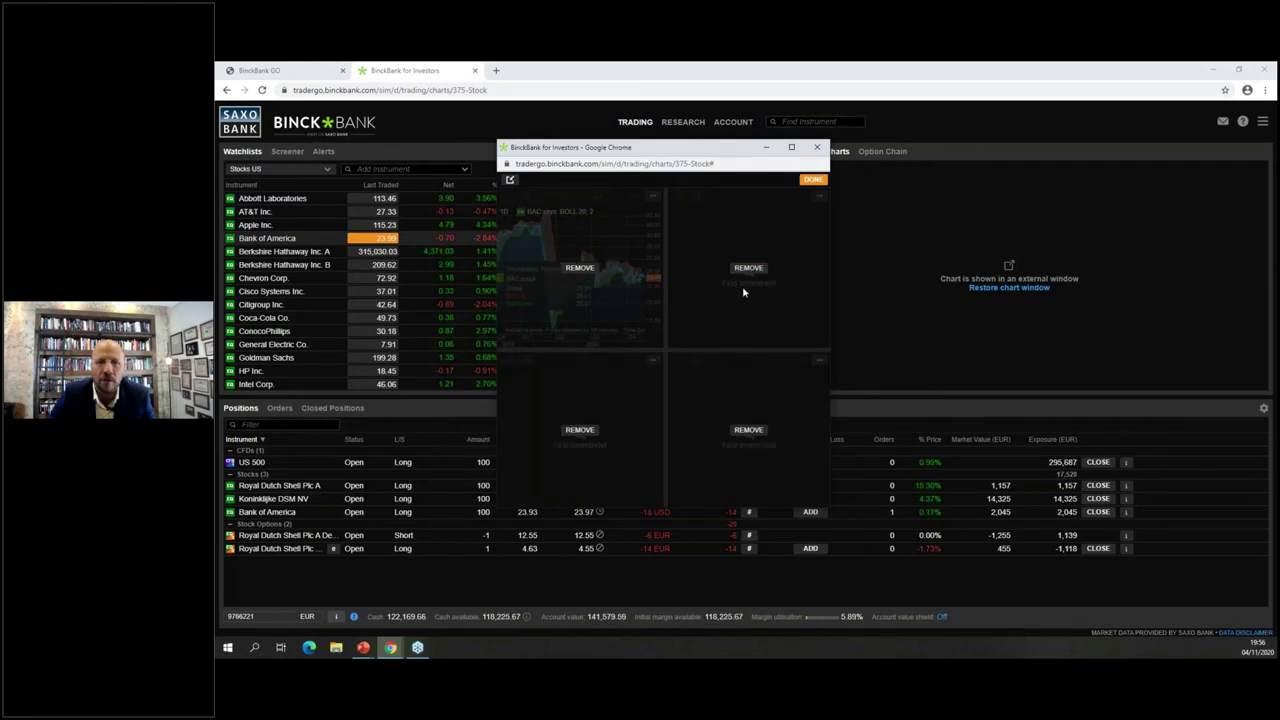
click(813, 179)
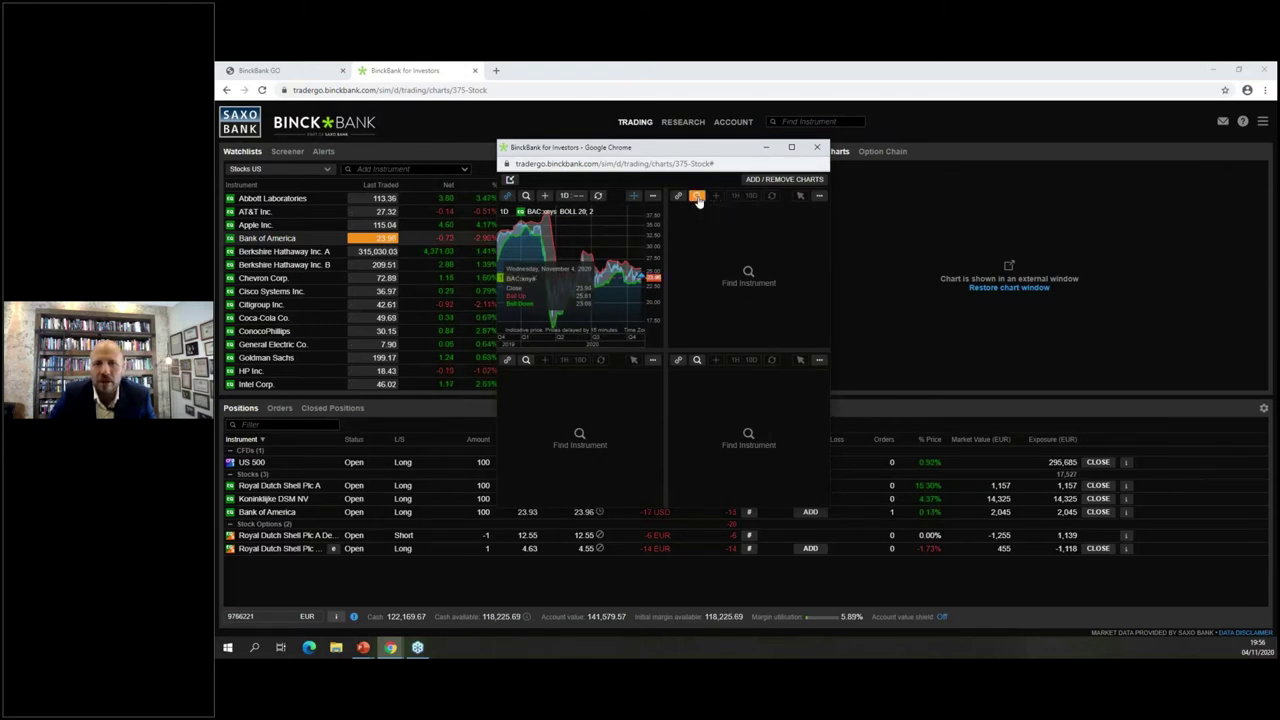
Step: Load the Amazon.com Inc. NASDAQ stock into the empty chart beside Bank of America and show that chart's additional tools
click(697, 197)
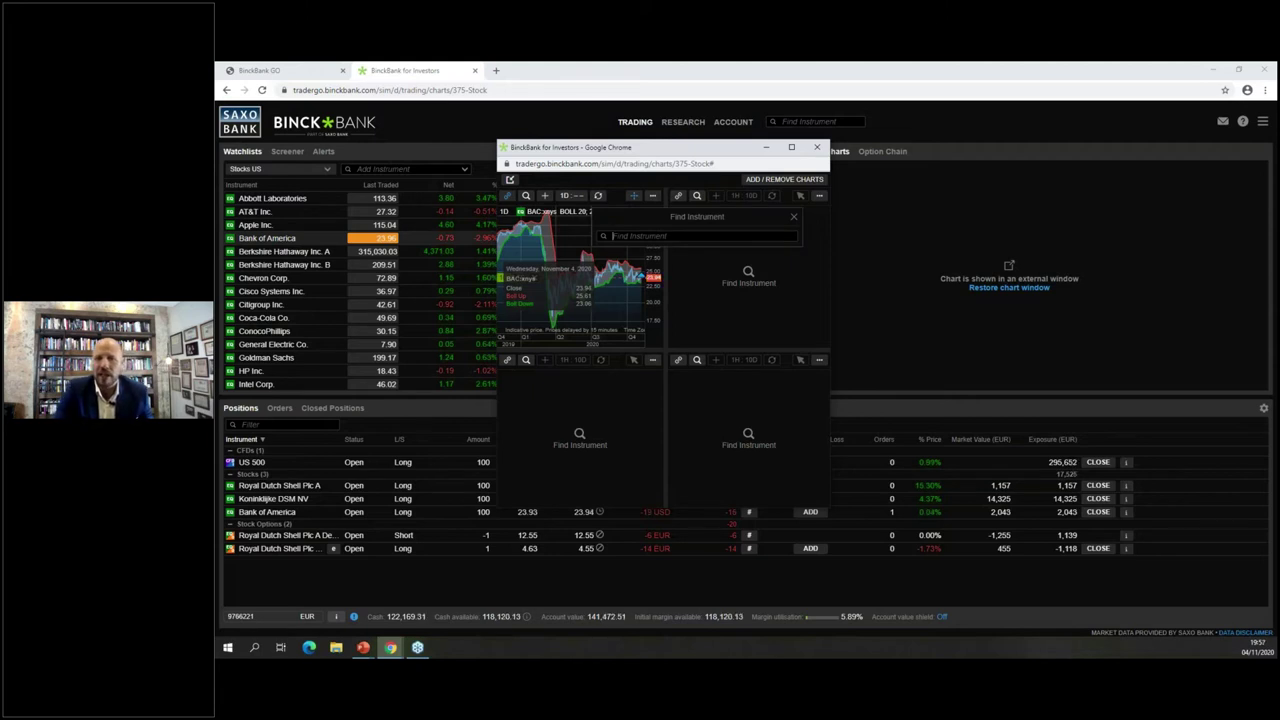
text(amazon)
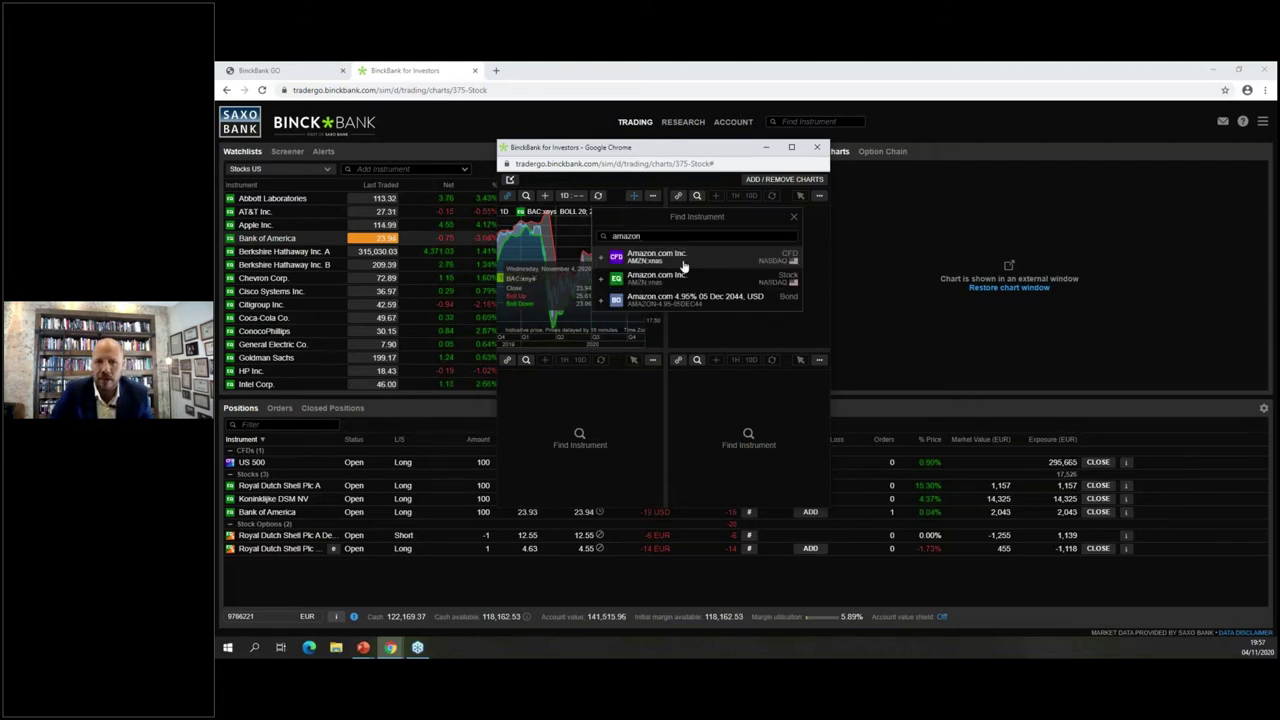
click(671, 278)
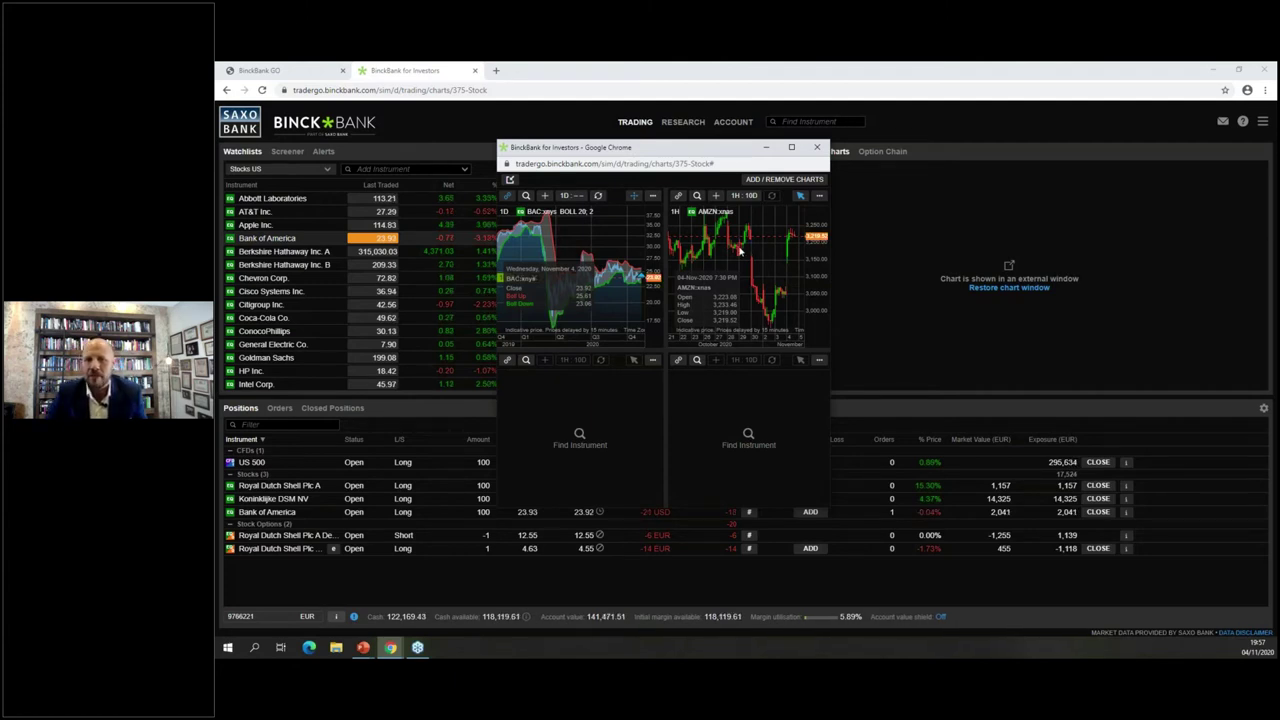
click(818, 197)
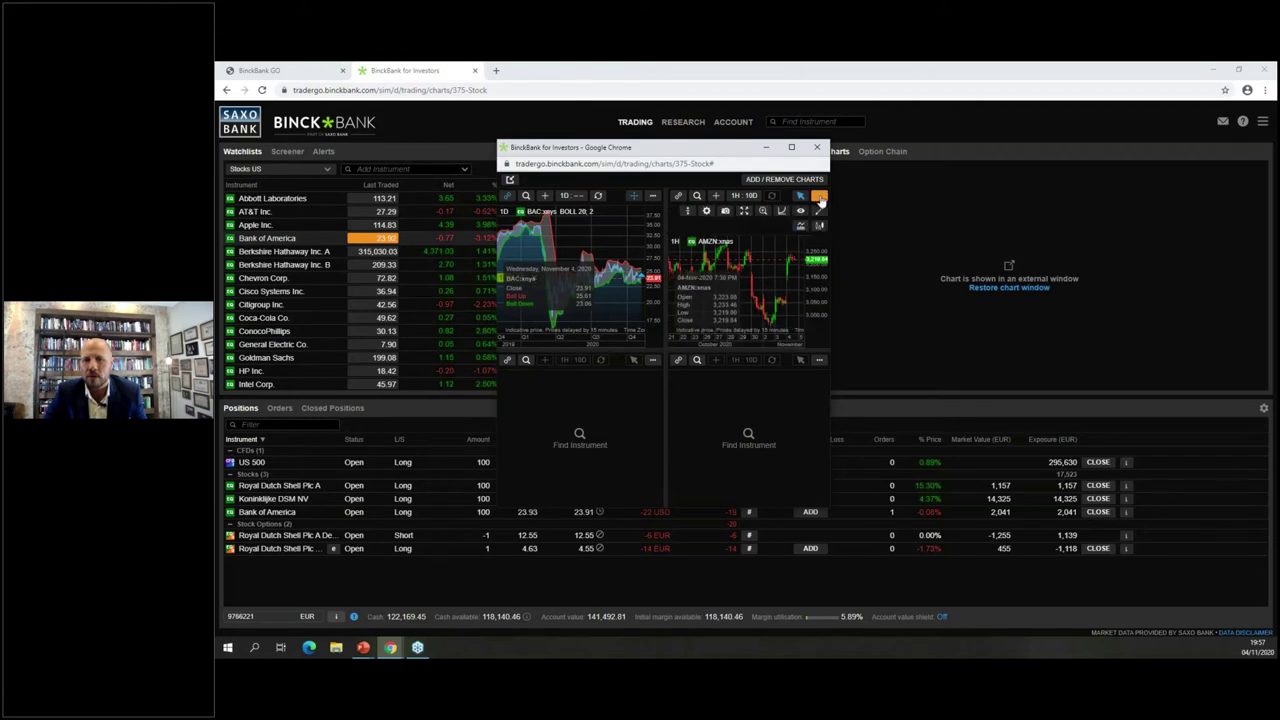
Step: Remove the Amazon chart and put a copy of the Bank of America Bollinger Bands chart in its place
click(785, 180)
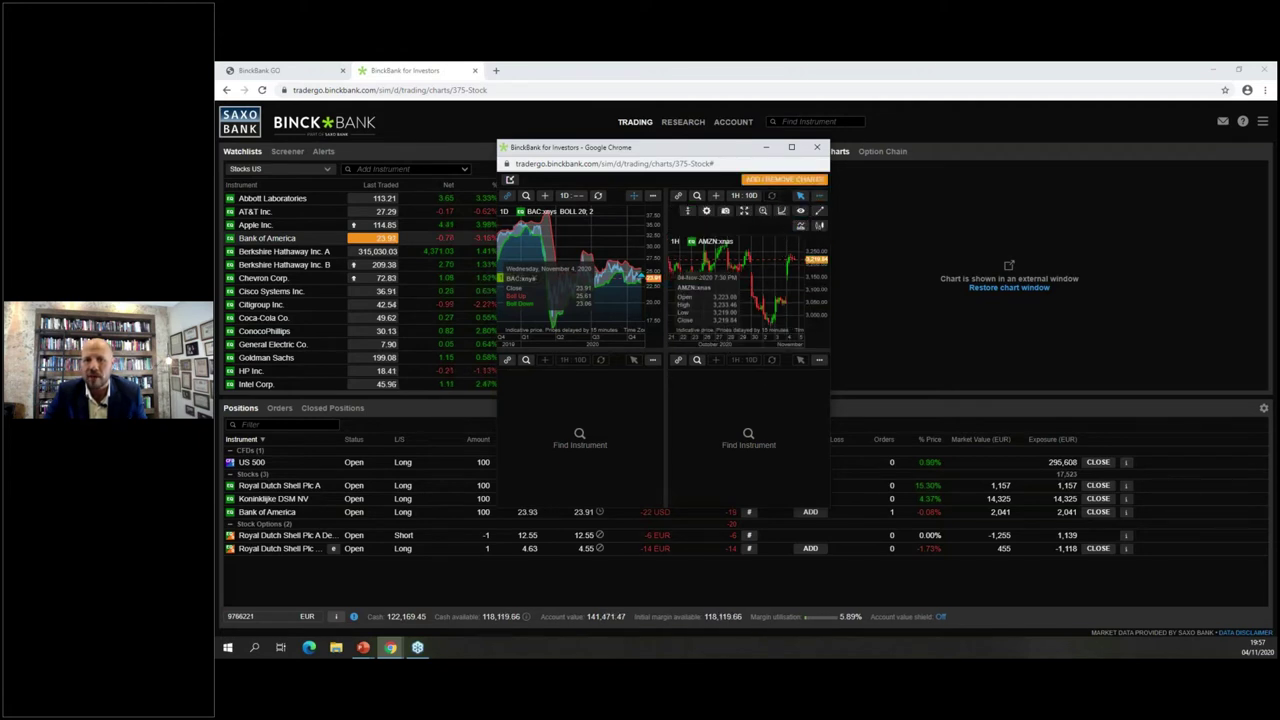
click(755, 272)
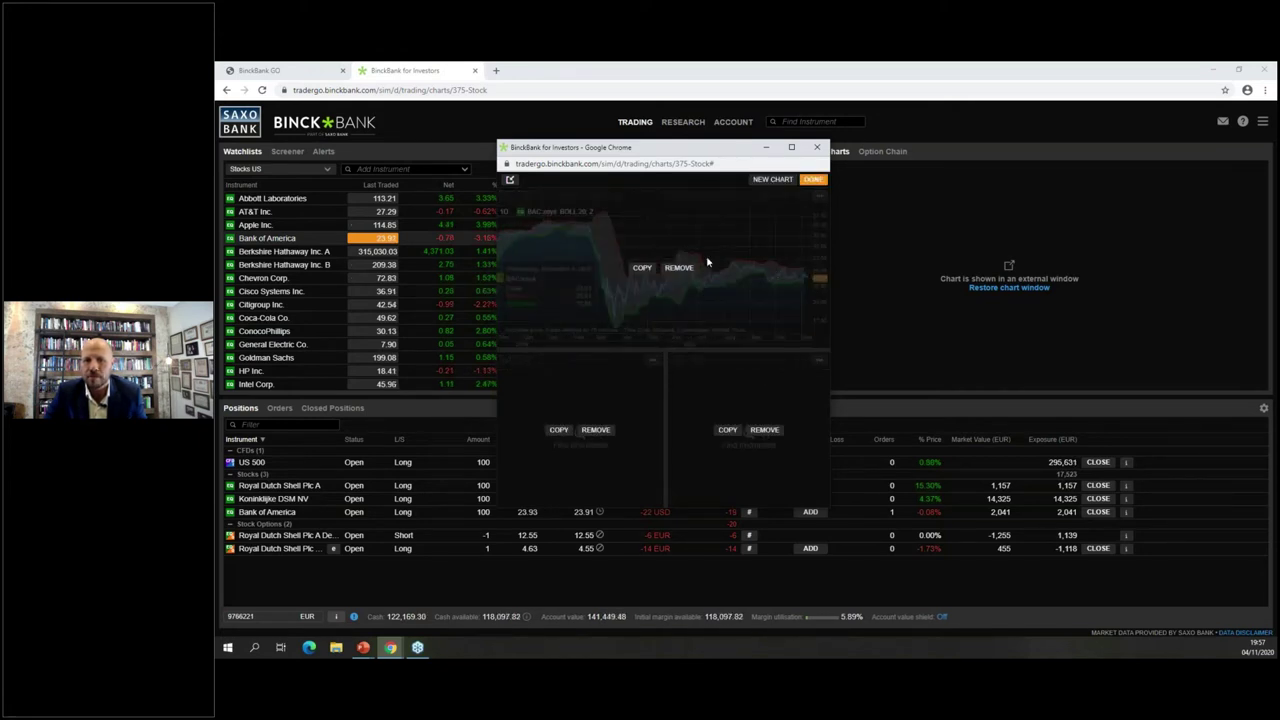
click(648, 269)
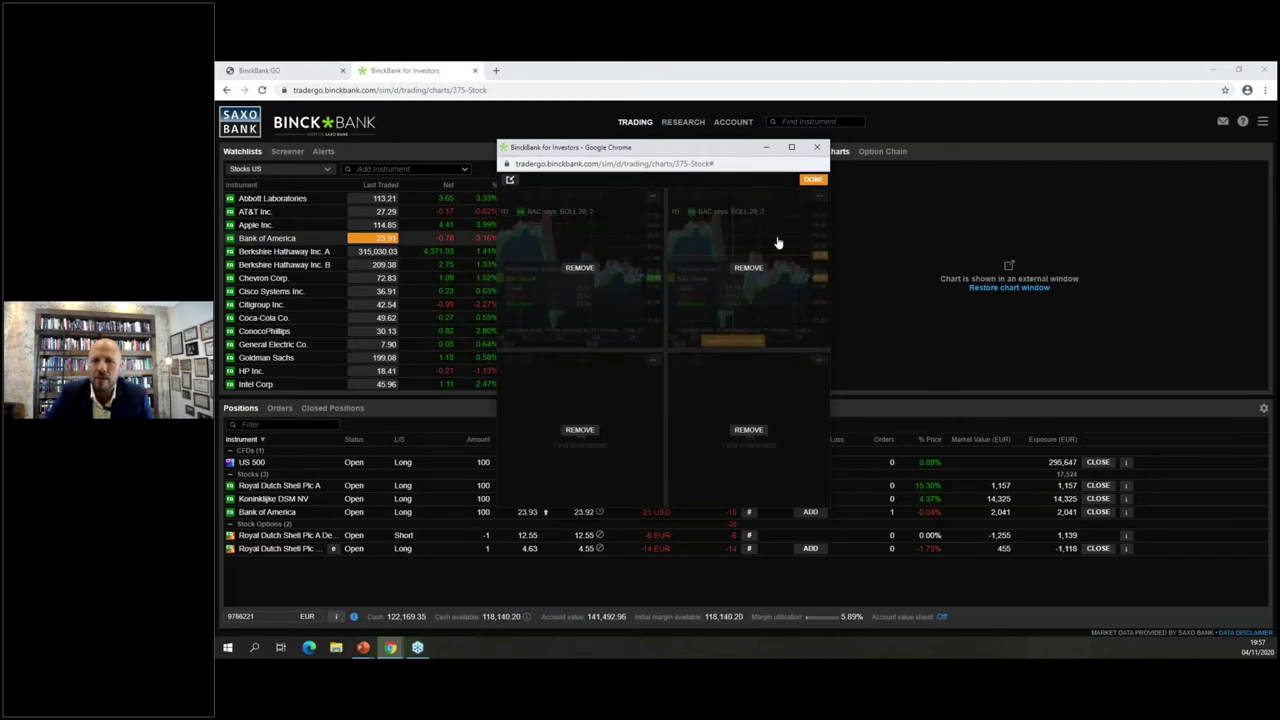
click(813, 180)
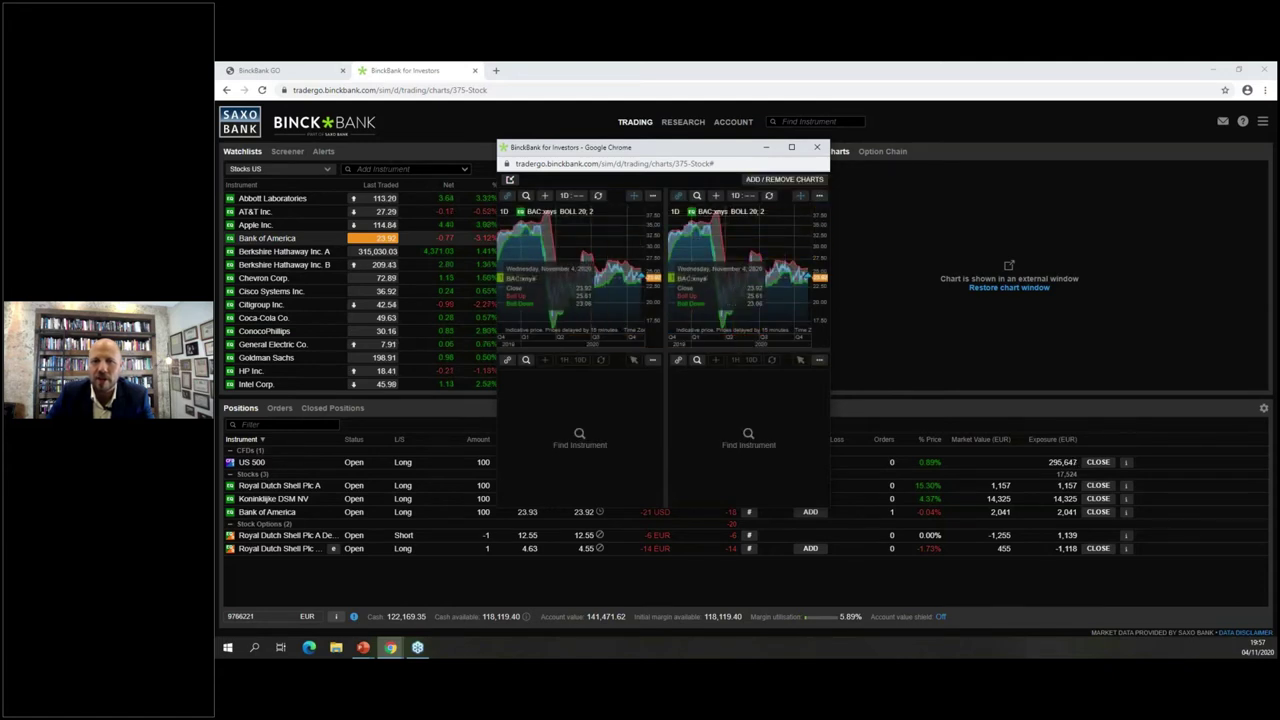
Step: Switch the copied Bollinger Bands chart beside Bank of America to the Amazon.com Inc. NASDAQ stock
click(697, 196)
text(amaz)
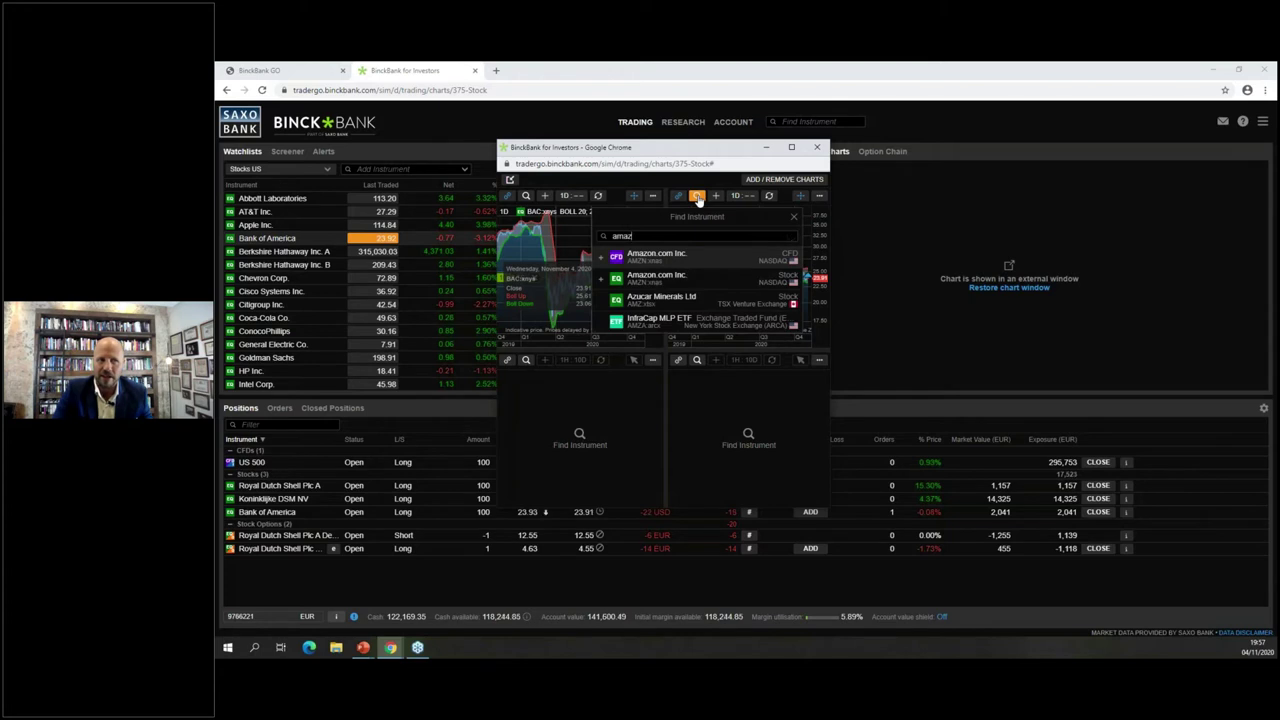
text(on)
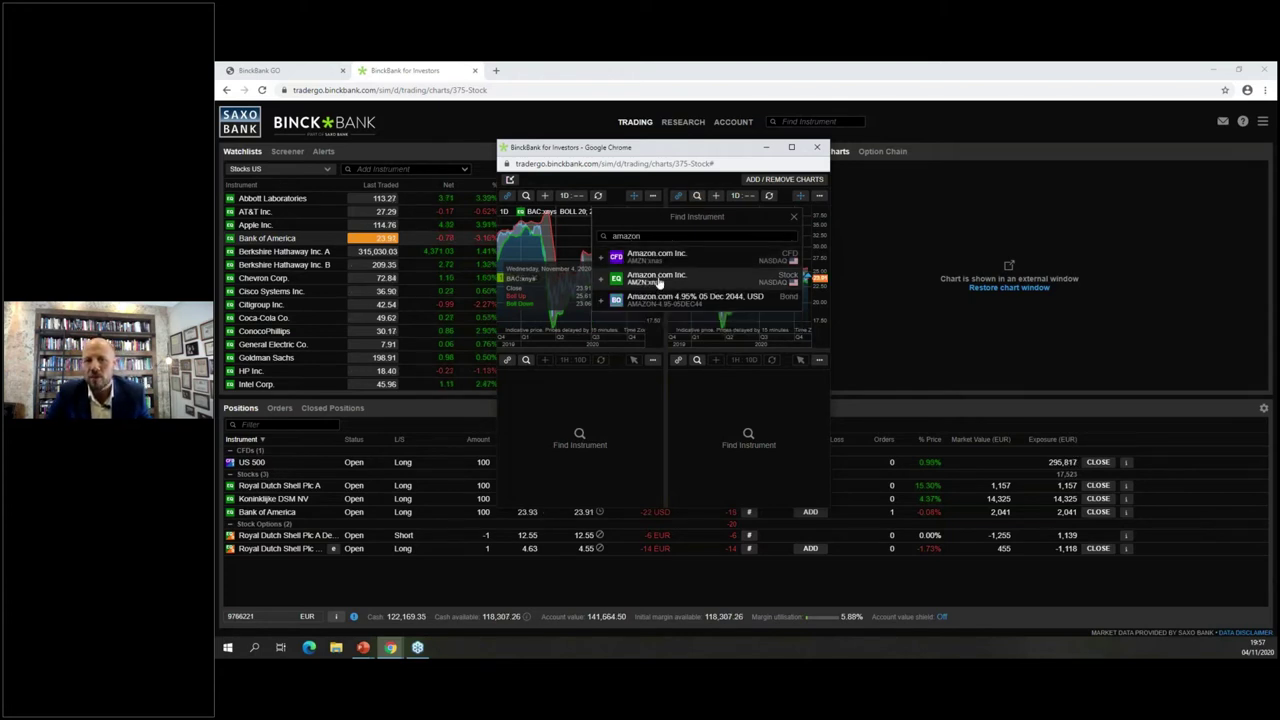
click(656, 278)
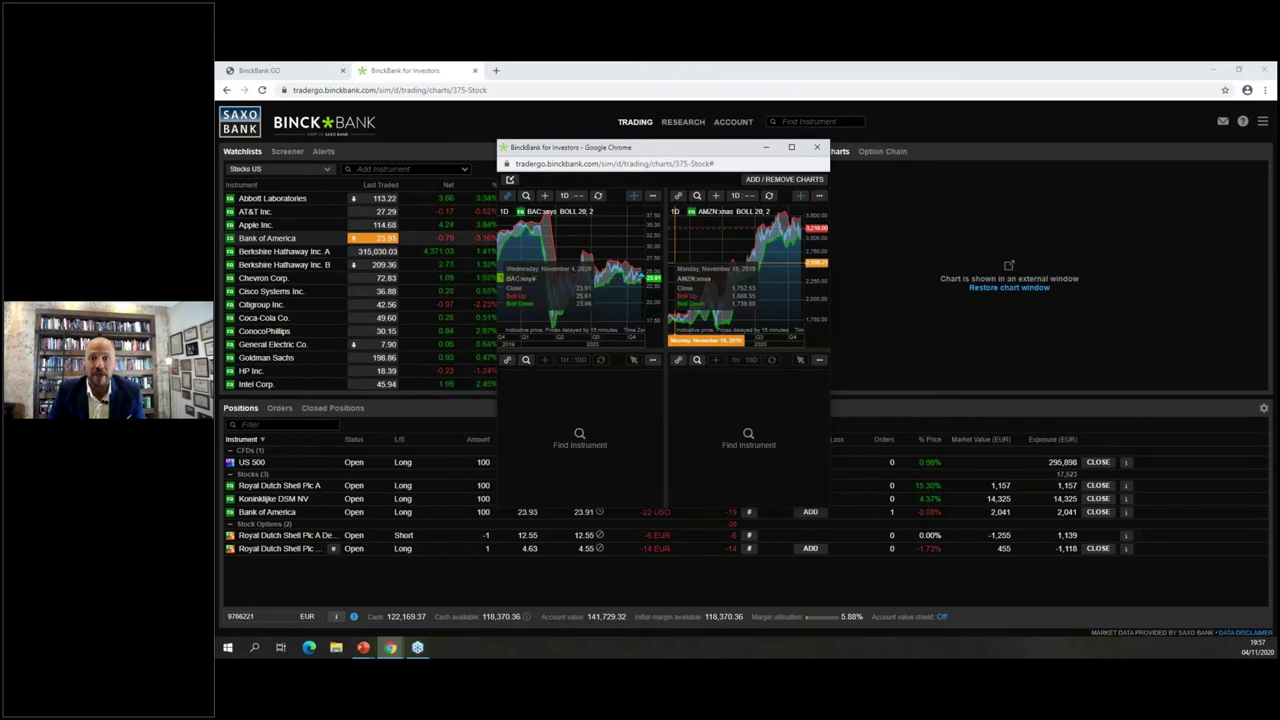
Step: Load the Goldman Sachs New York Stock Exchange stock into the empty chart below Bank of America
click(579, 438)
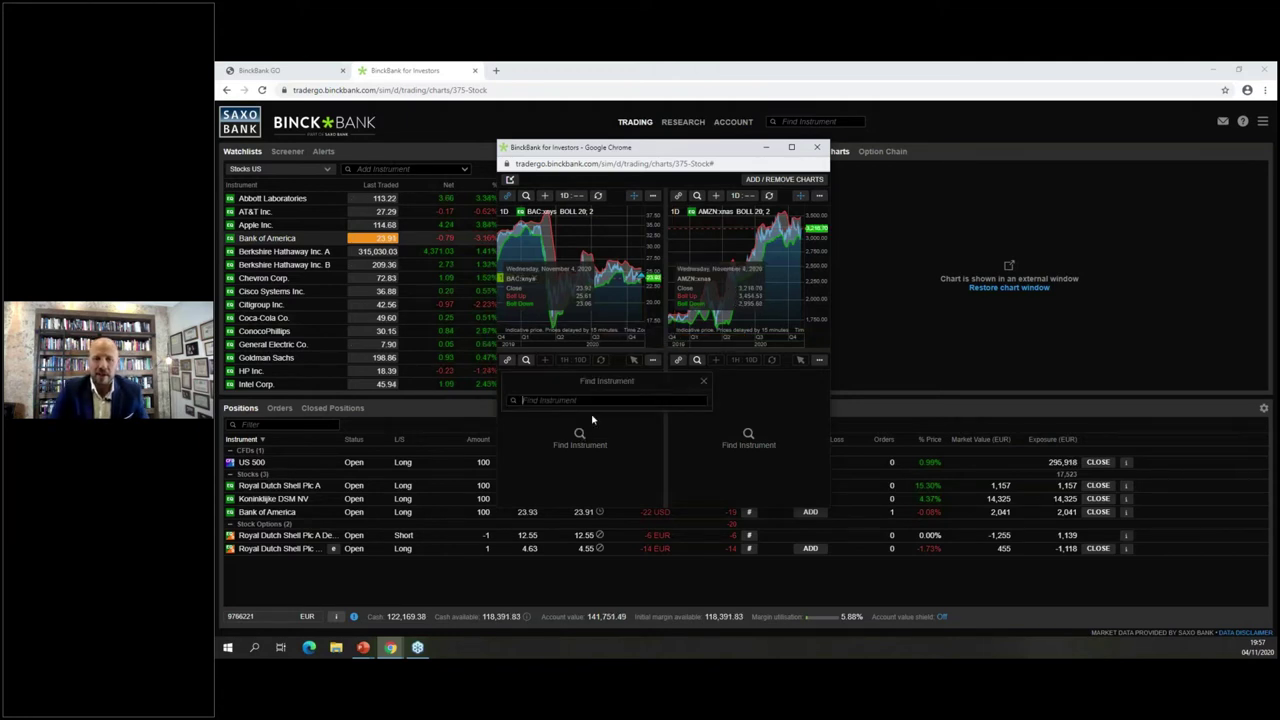
text(ar)
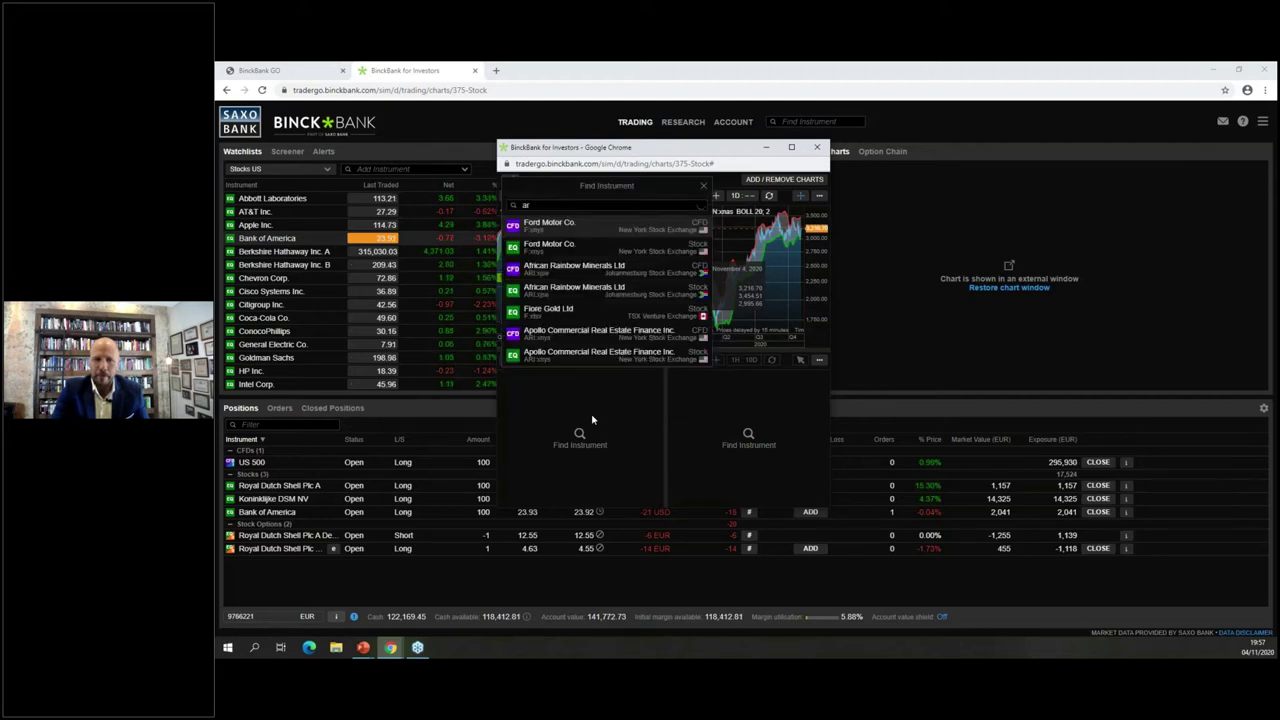
key(BackSpace)
key(BackSpace)
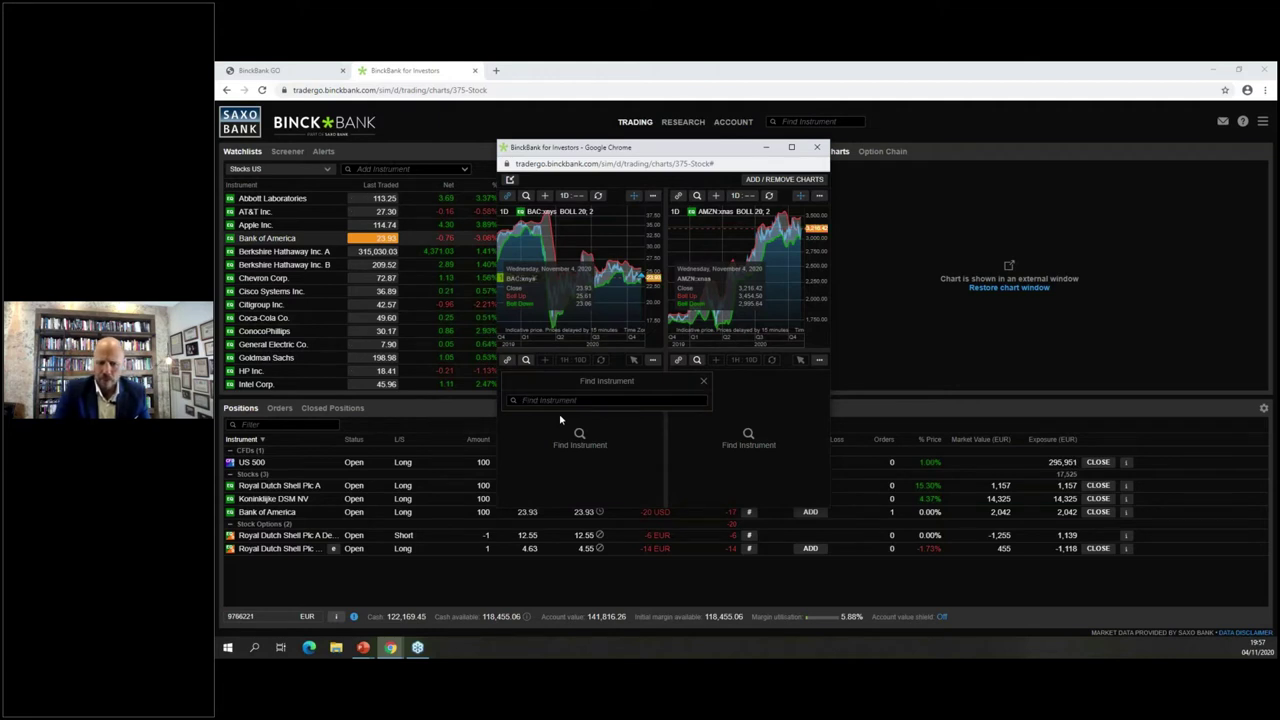
text(gol)
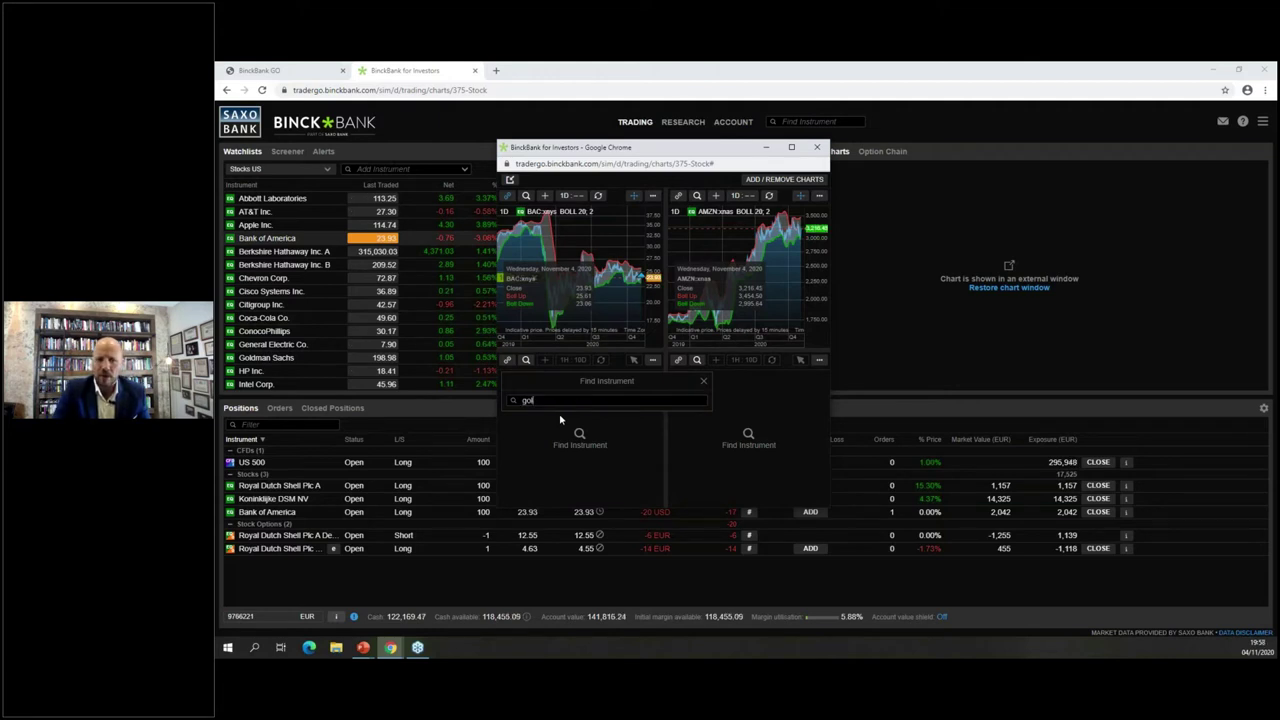
text(dman)
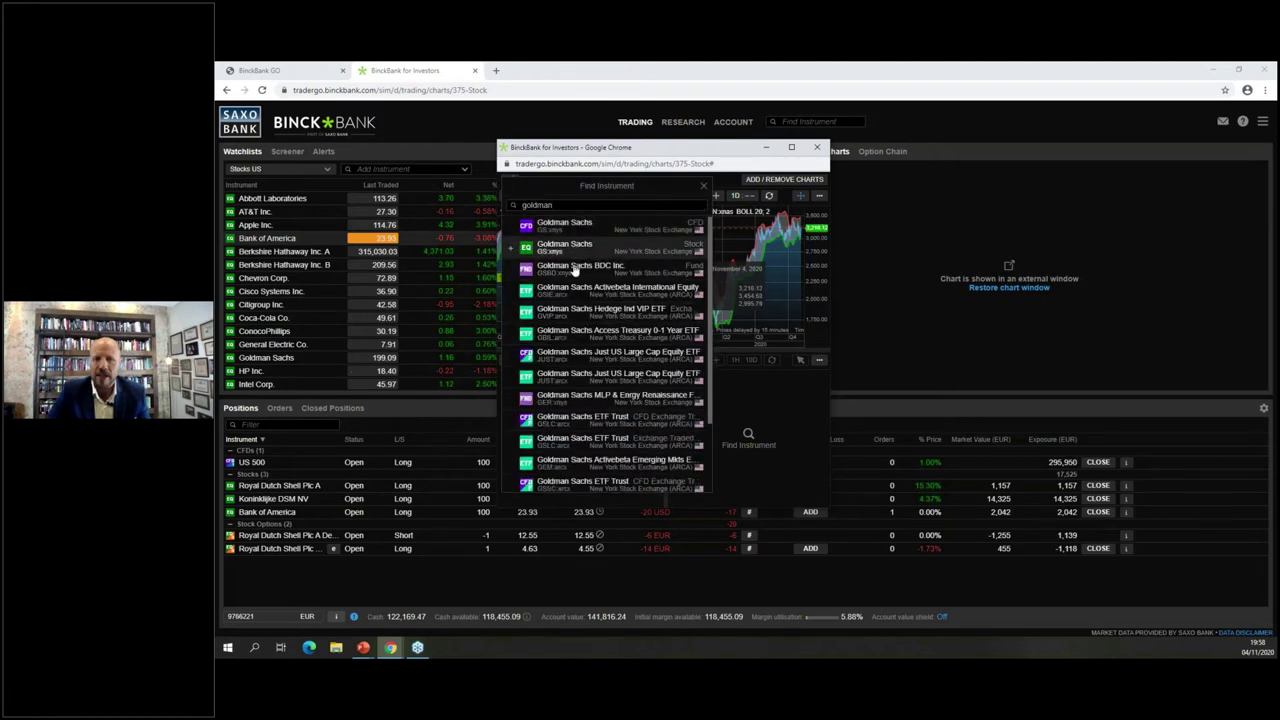
click(558, 250)
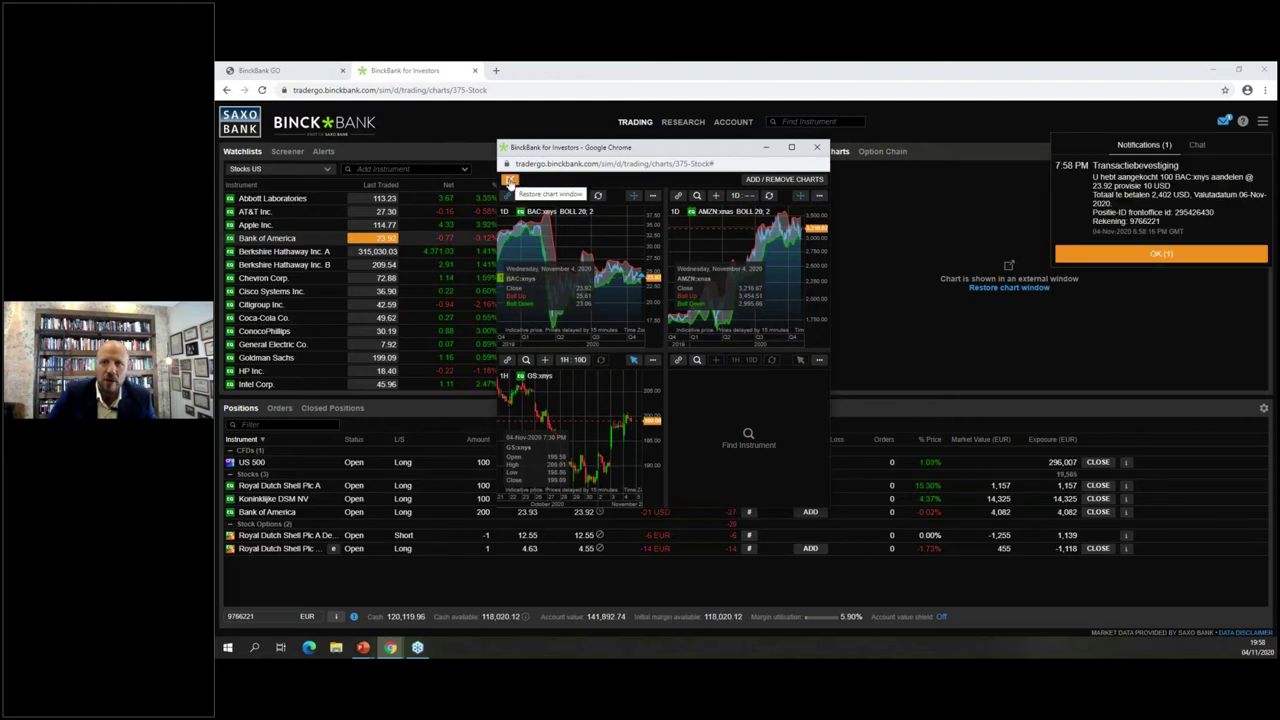
Step: Restore the detached chart window into the platform and acknowledge the Bank of America transaction notification
click(509, 181)
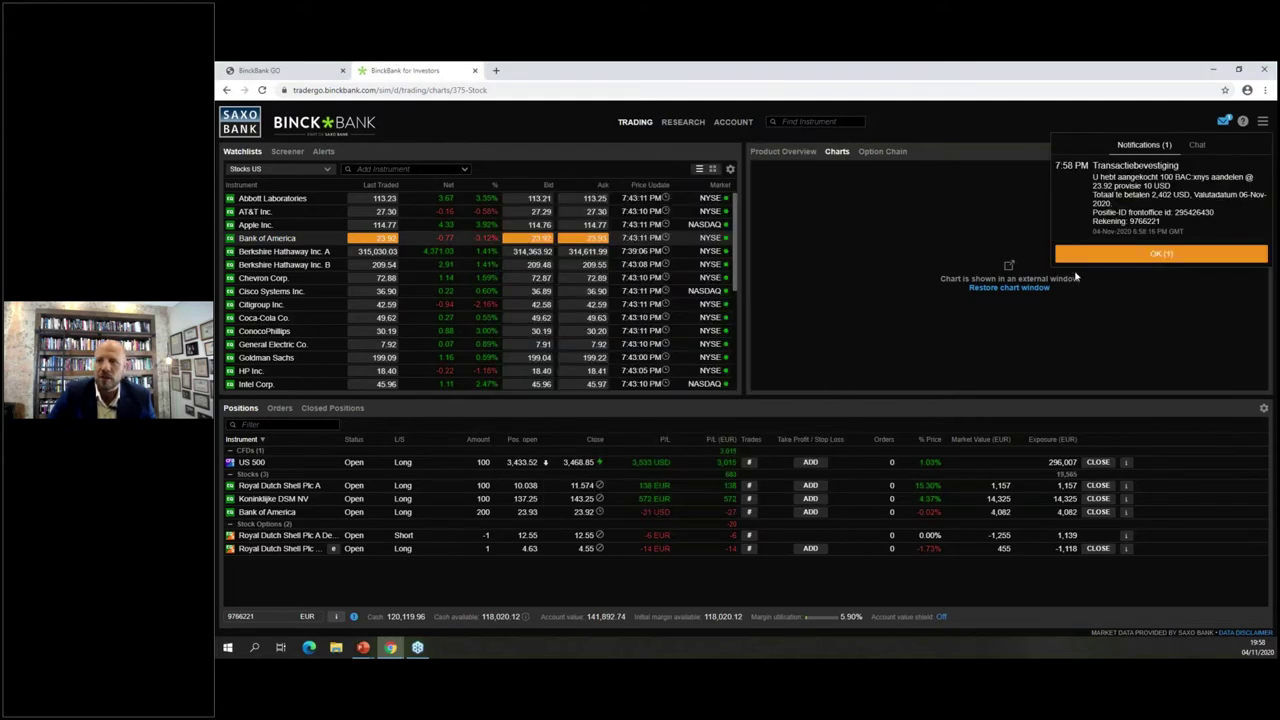
click(1166, 255)
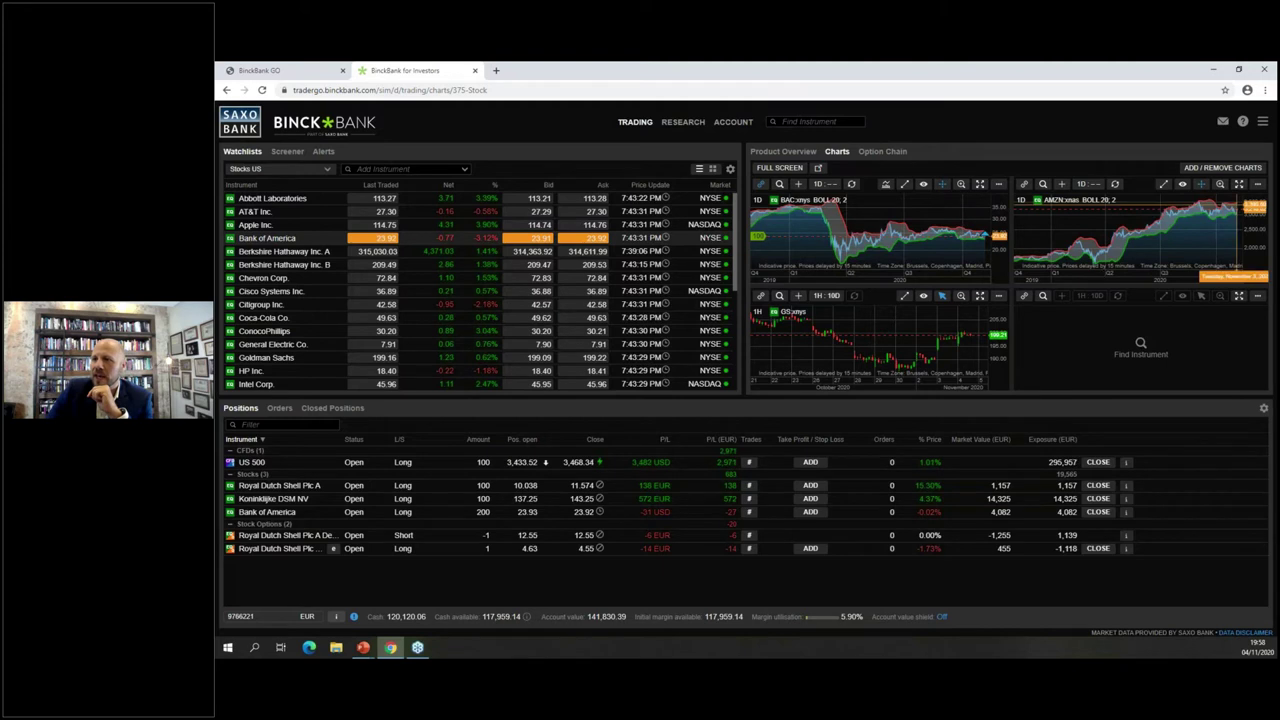
Step: Remove the empty, Goldman Sachs and Amazon charts from the layout, keeping only the Bank of America chart
click(1222, 167)
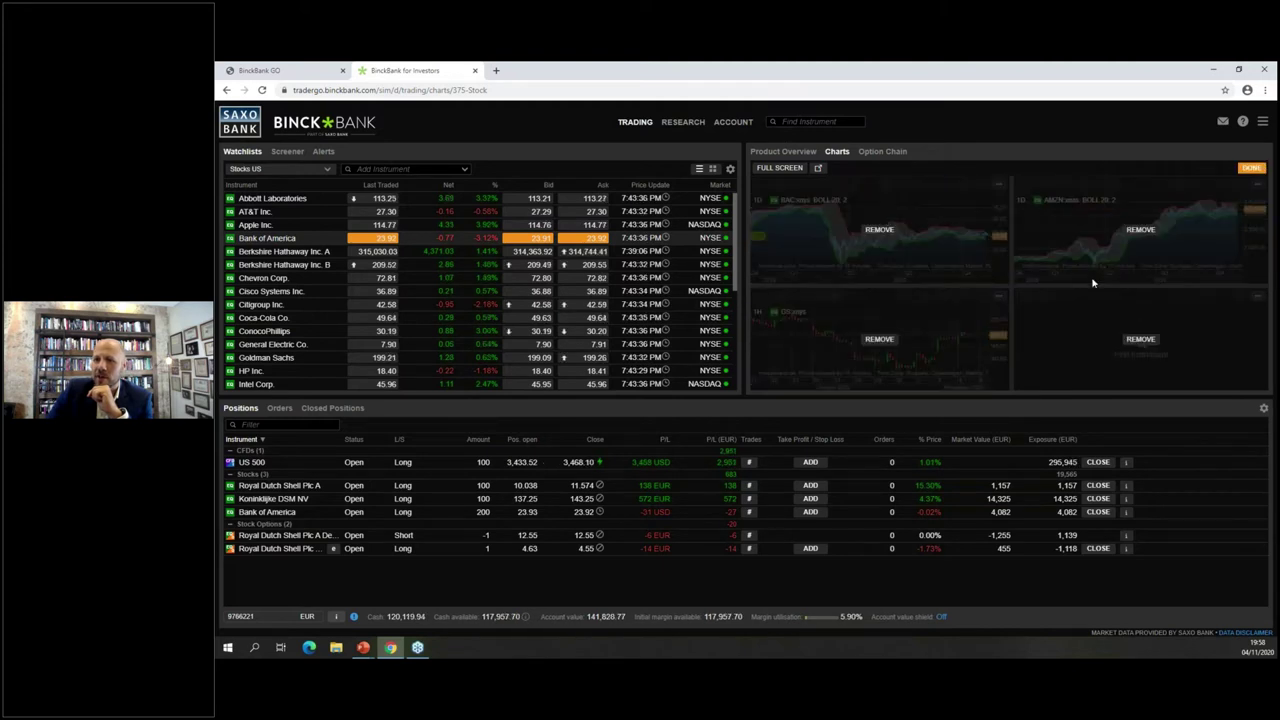
click(1025, 339)
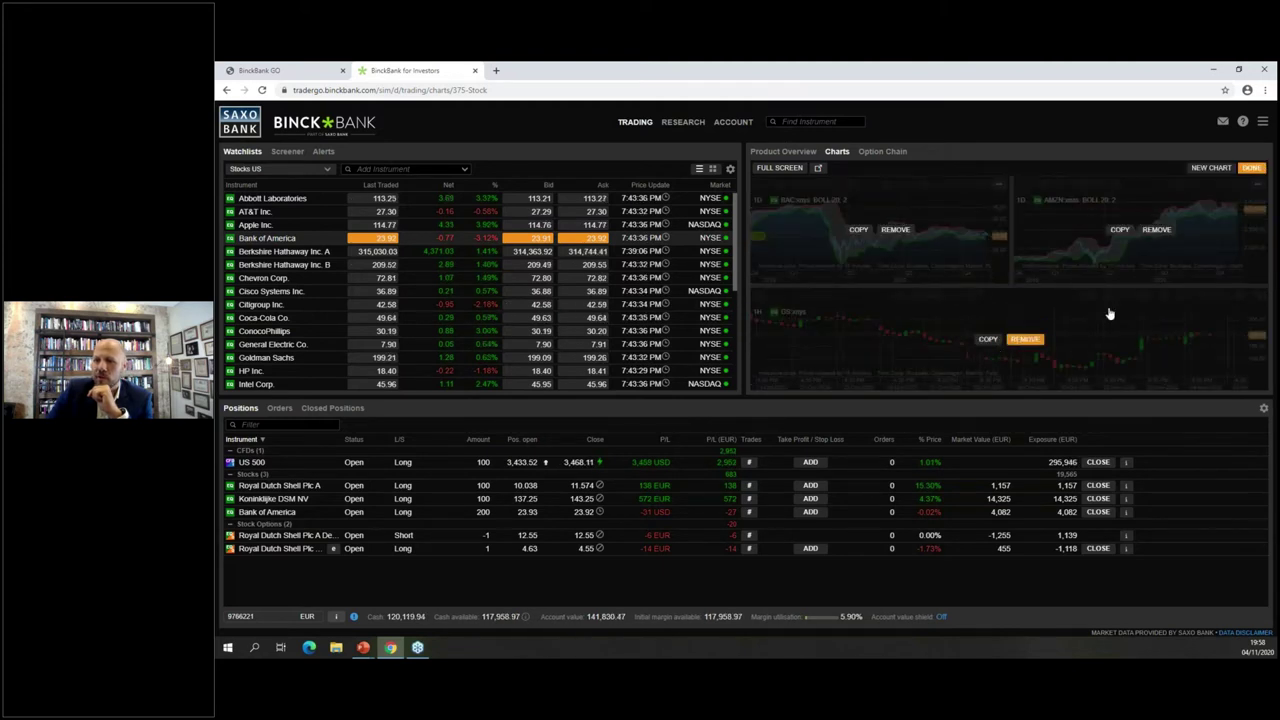
click(1156, 229)
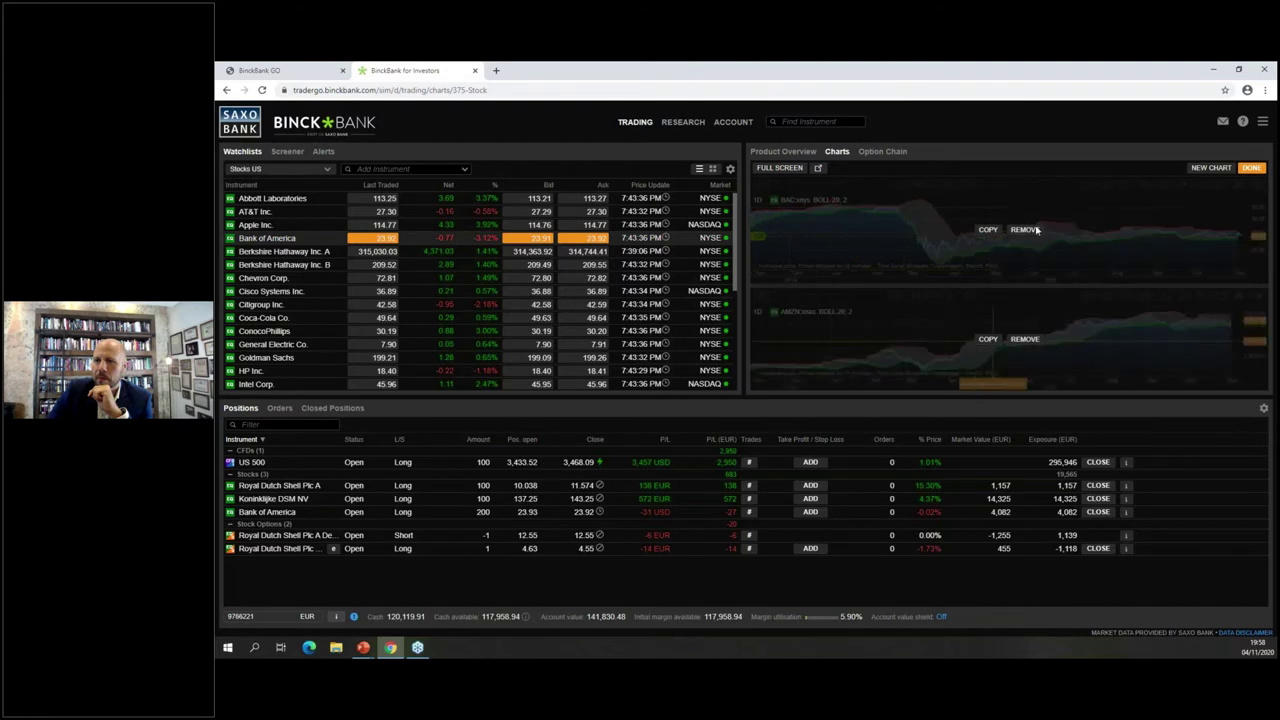
click(1025, 339)
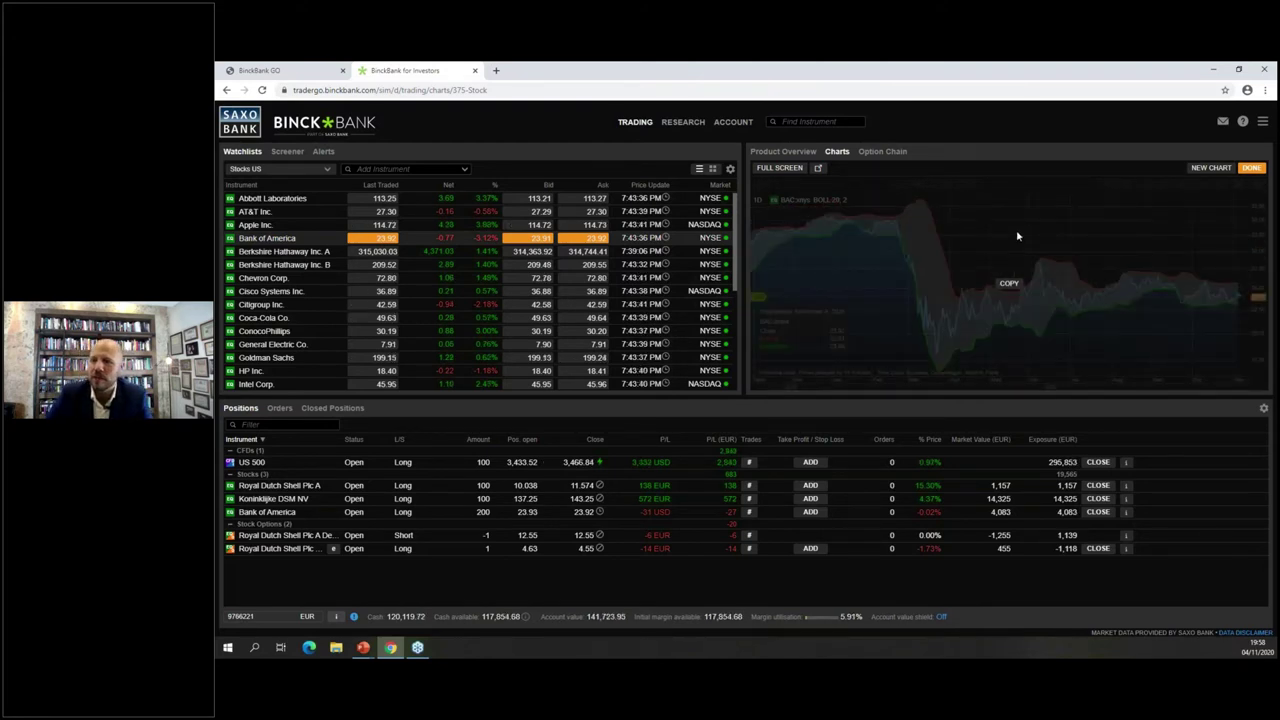
click(1251, 169)
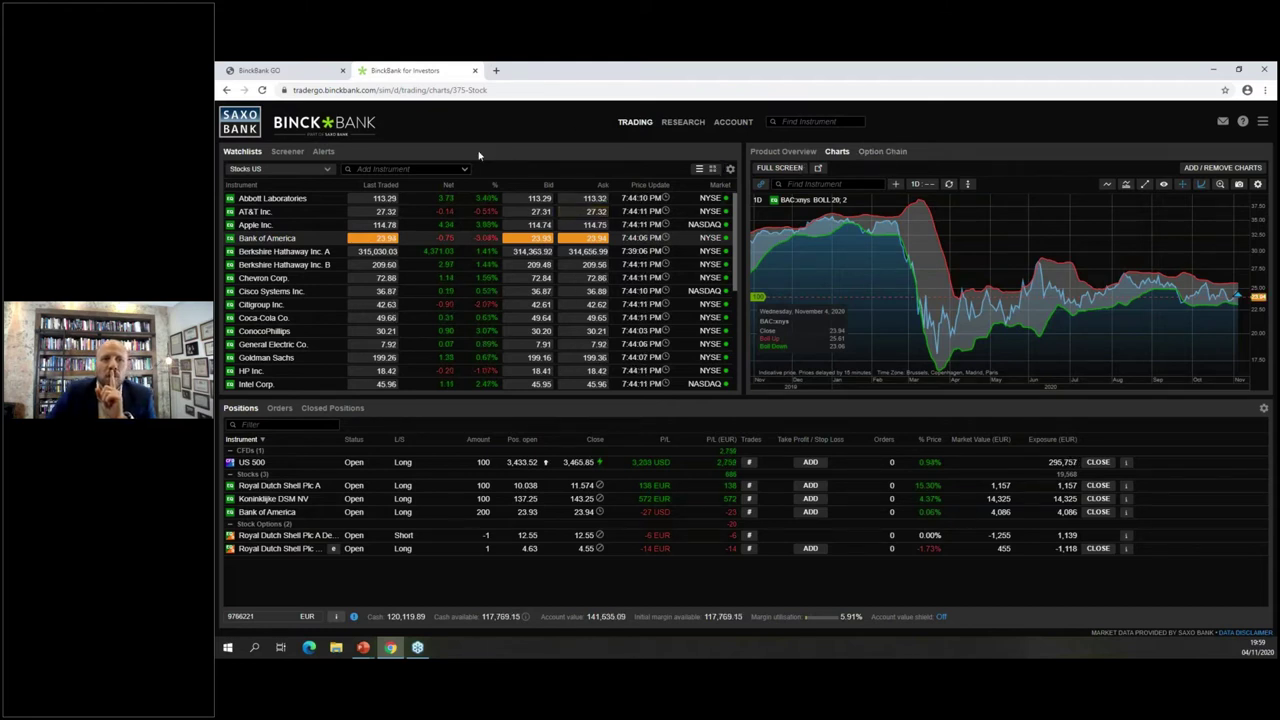
Step: Open the Screener and remove its countries/regions and dividend yield percentage filters
click(286, 155)
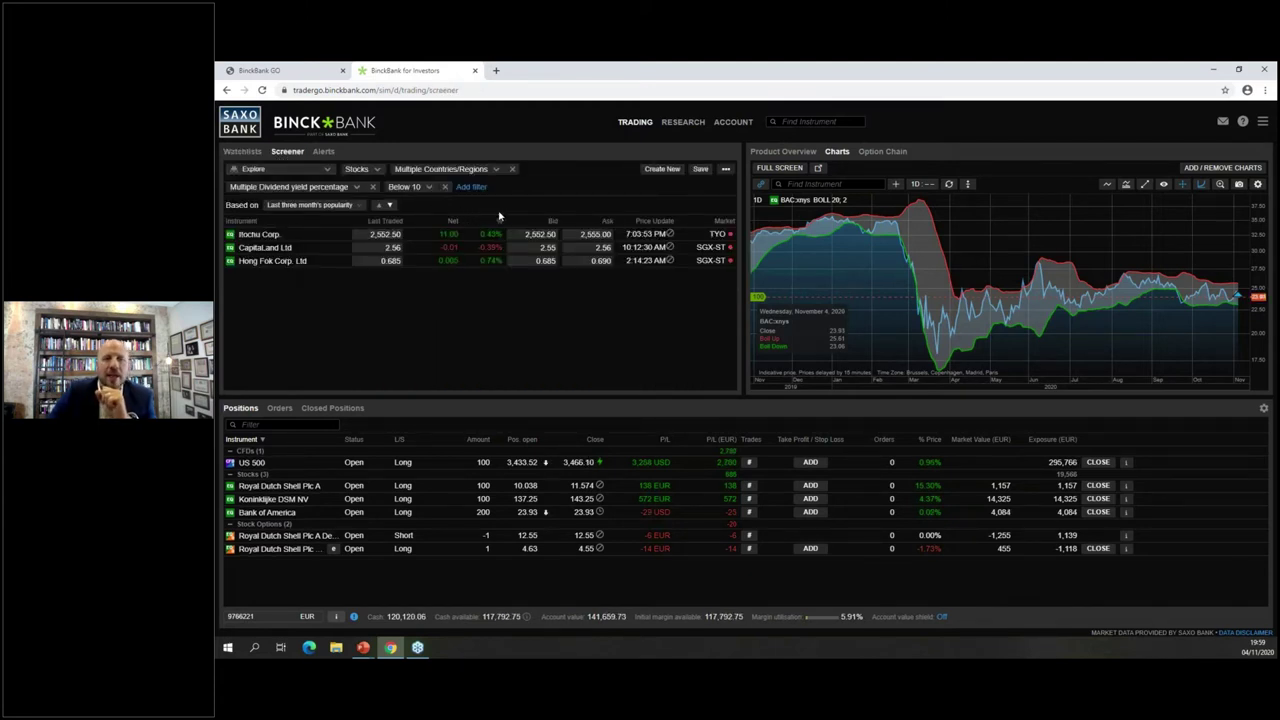
click(385, 190)
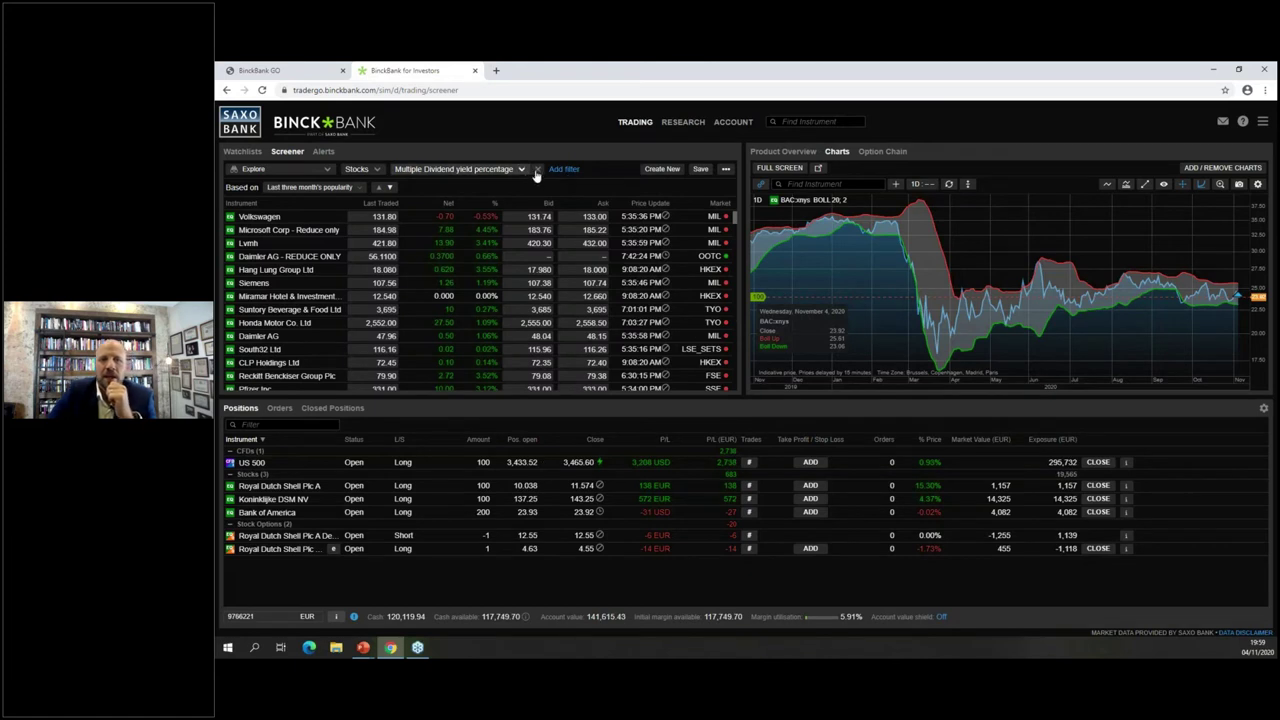
click(537, 169)
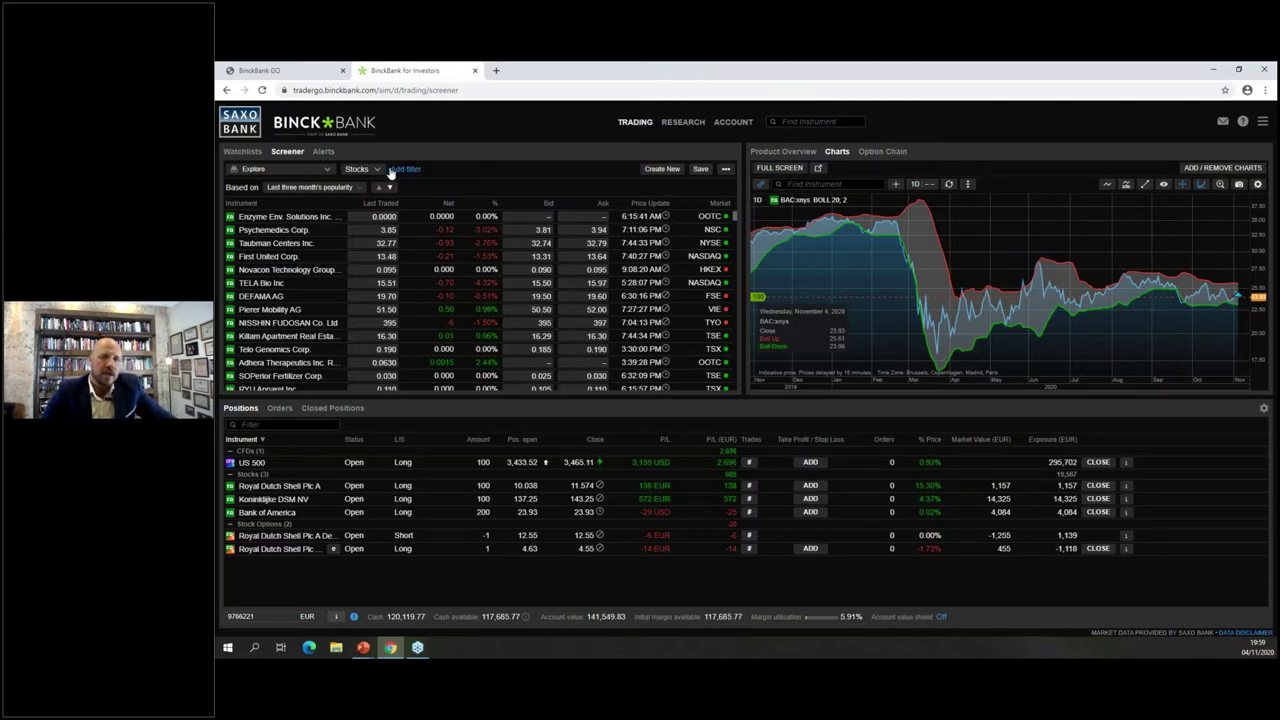
Step: Review the saved screeners and the available product types, keeping Stocks as the screened product
click(328, 172)
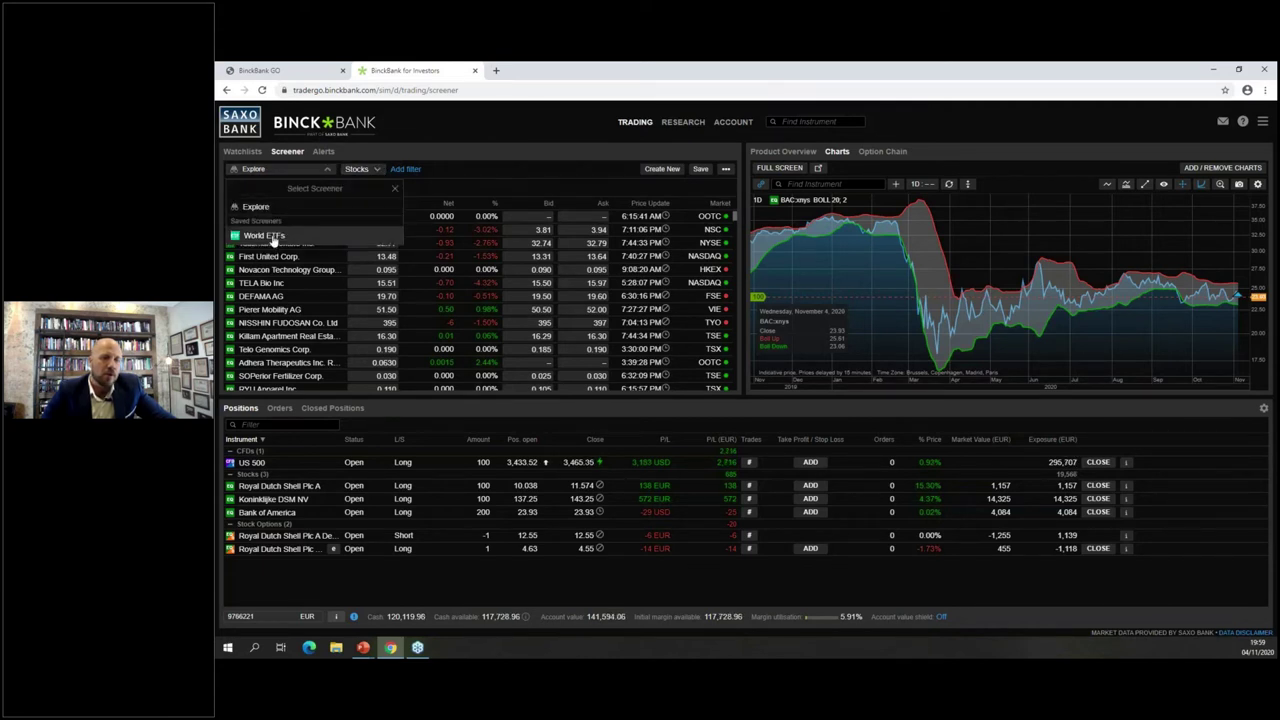
click(323, 172)
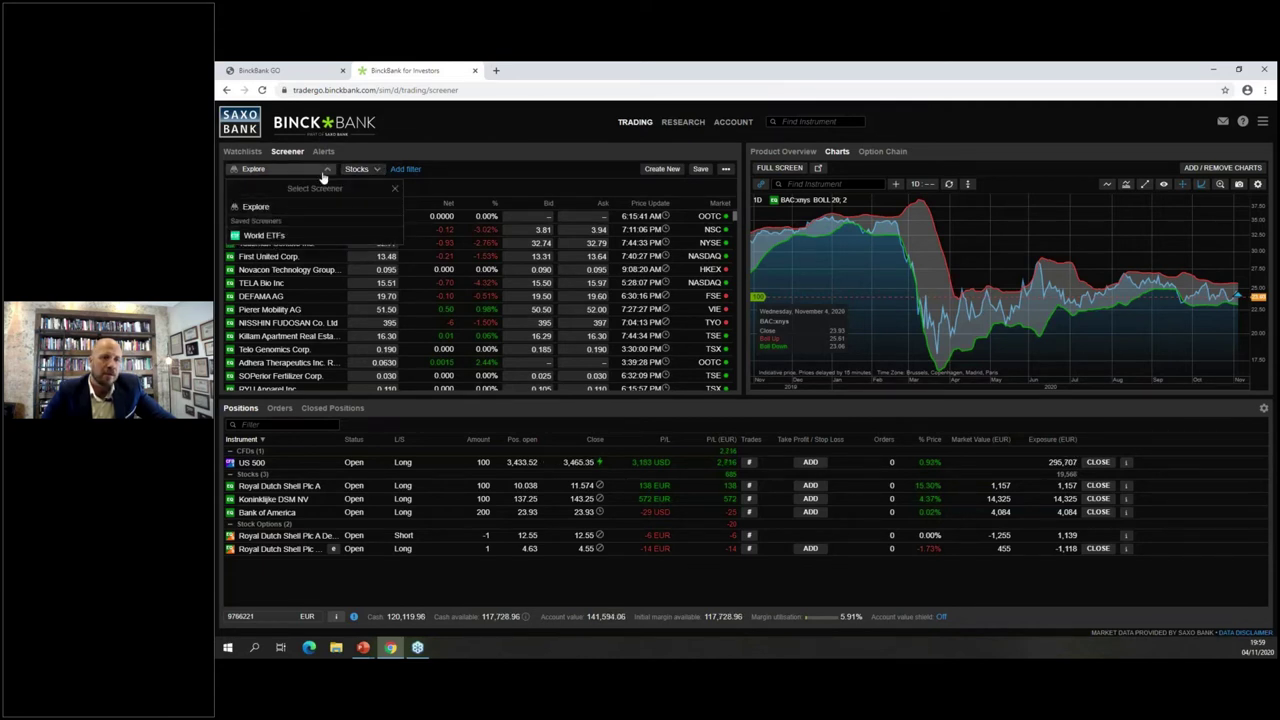
click(377, 170)
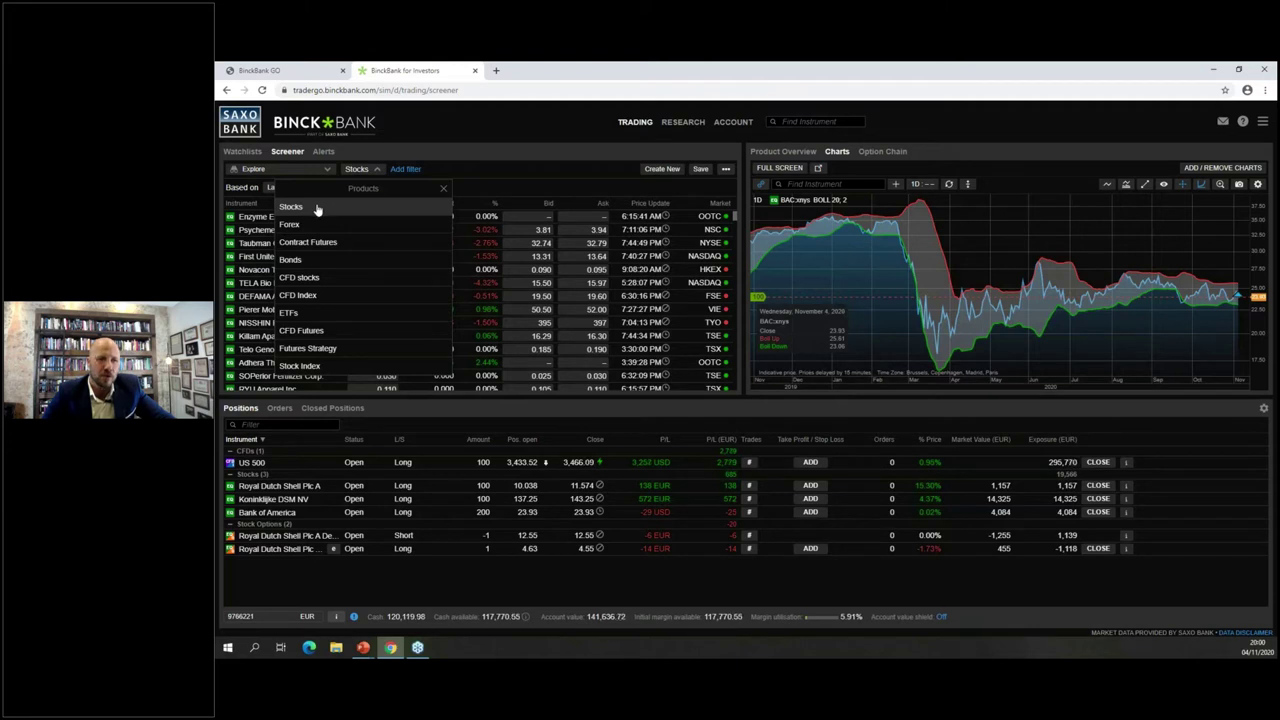
click(317, 207)
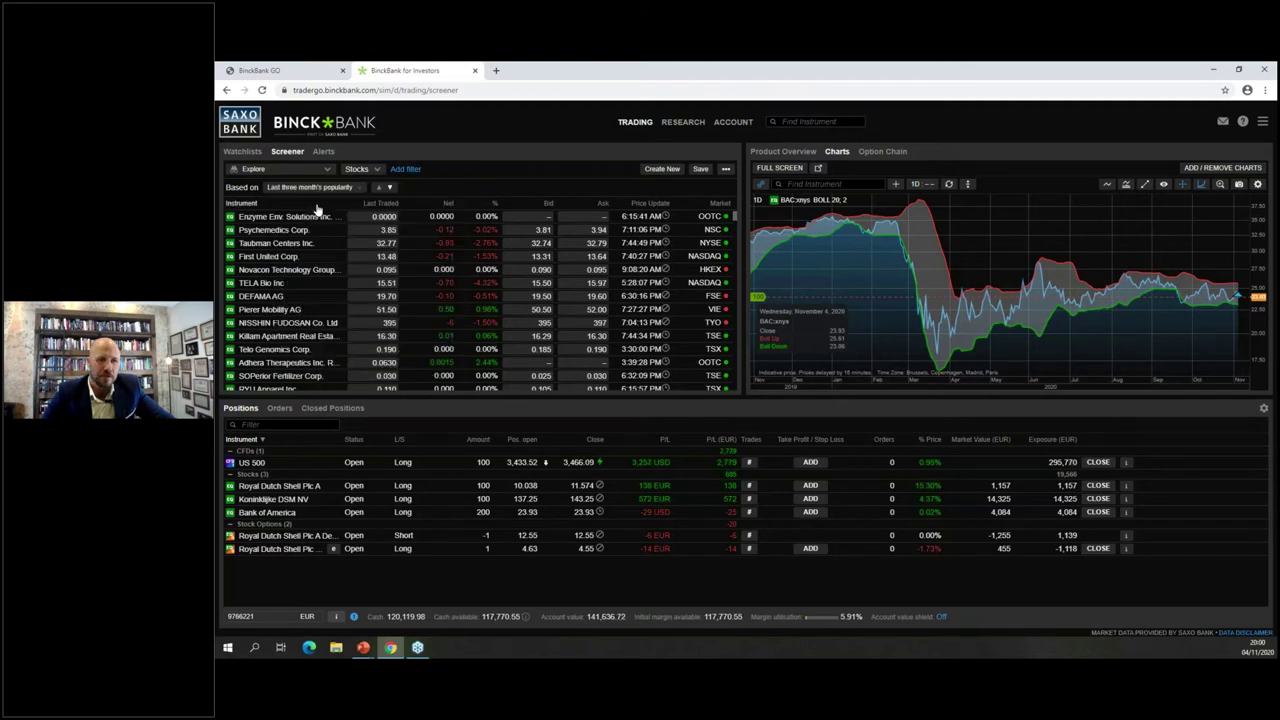
Step: Add a currencies filter to the stock screener and apply it with multiple currencies, including EUR
click(410, 172)
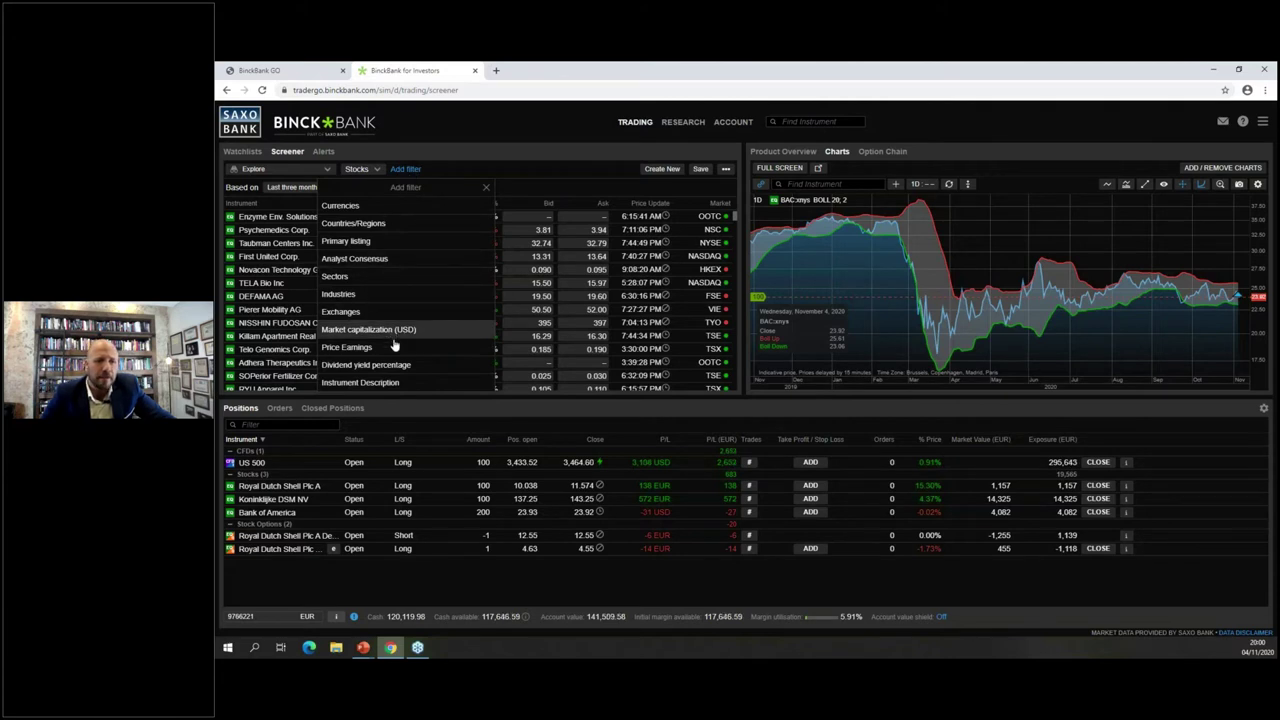
click(355, 222)
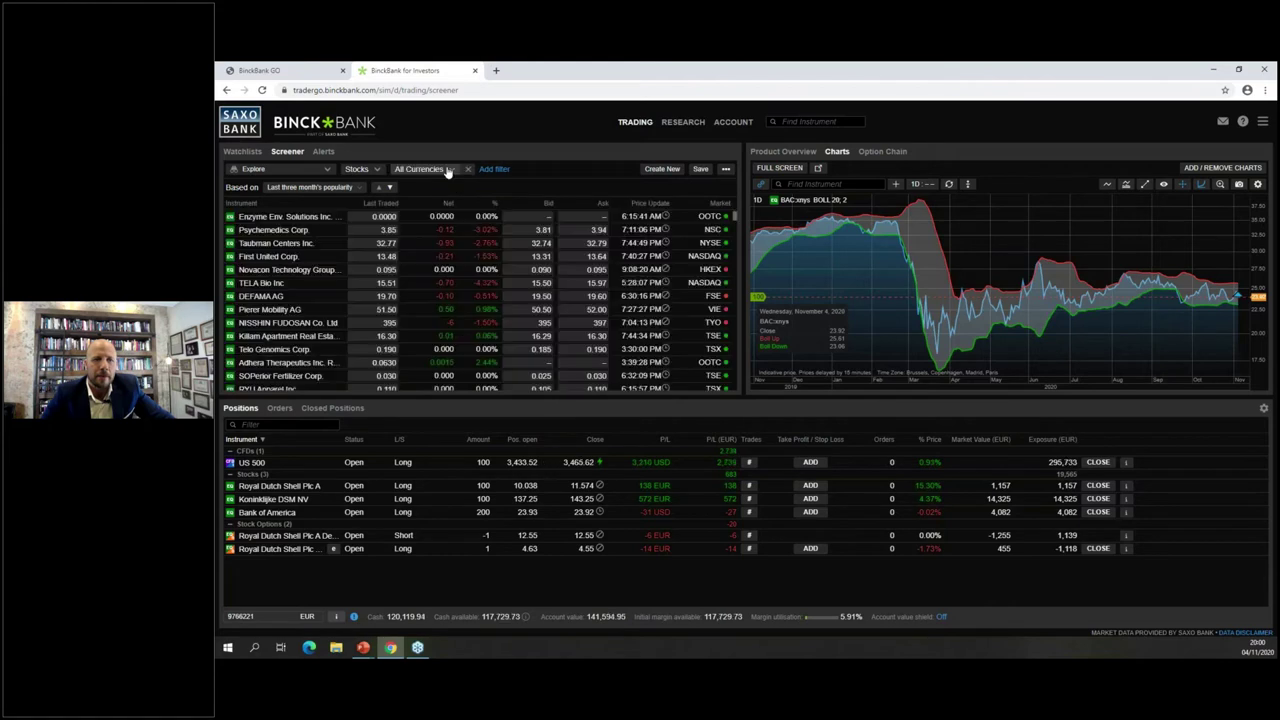
click(440, 169)
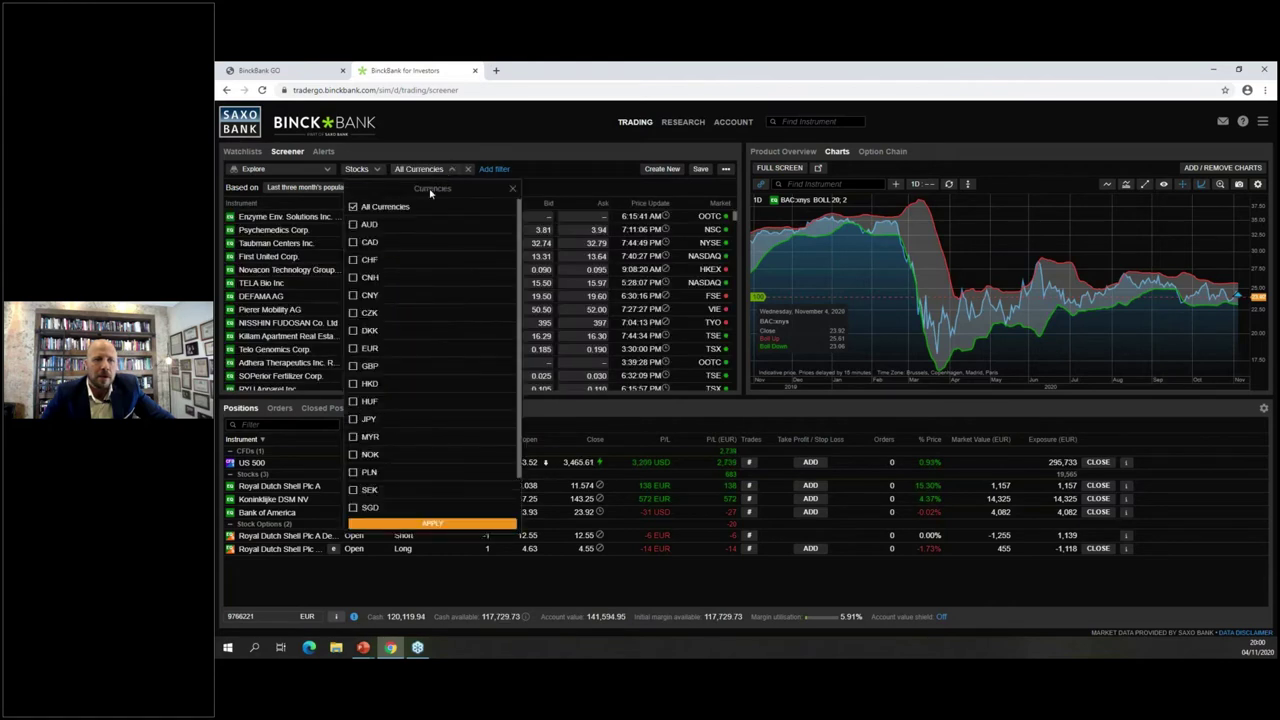
click(357, 348)
scroll(380, 395, down, 1)
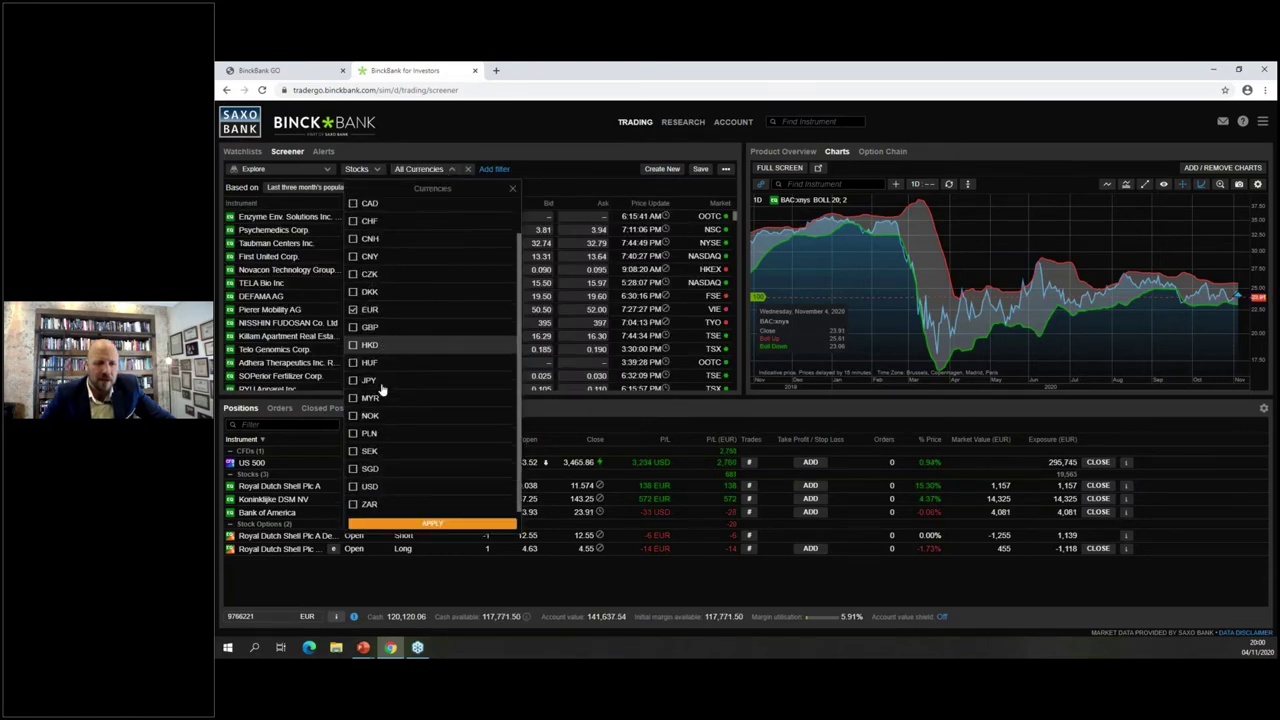
click(437, 523)
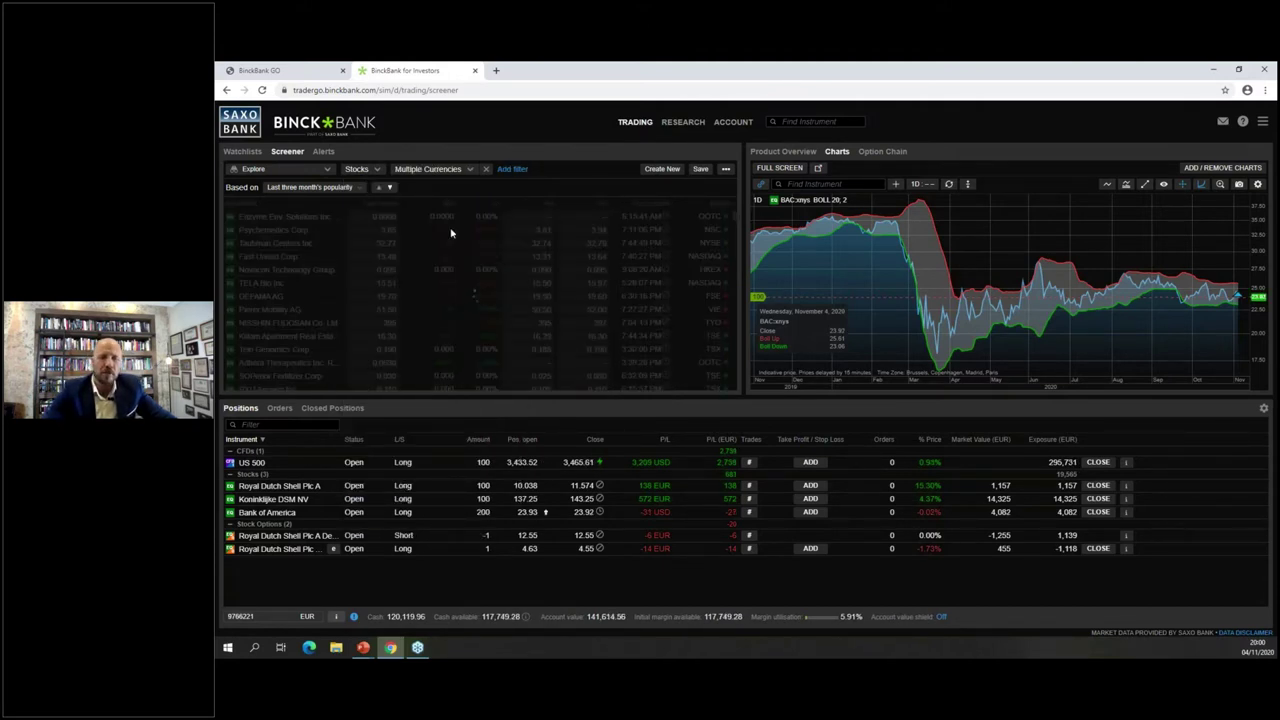
Step: Add an analyst consensus filter to the stock screener, limited to Strong Buy and Buy ratings
click(511, 170)
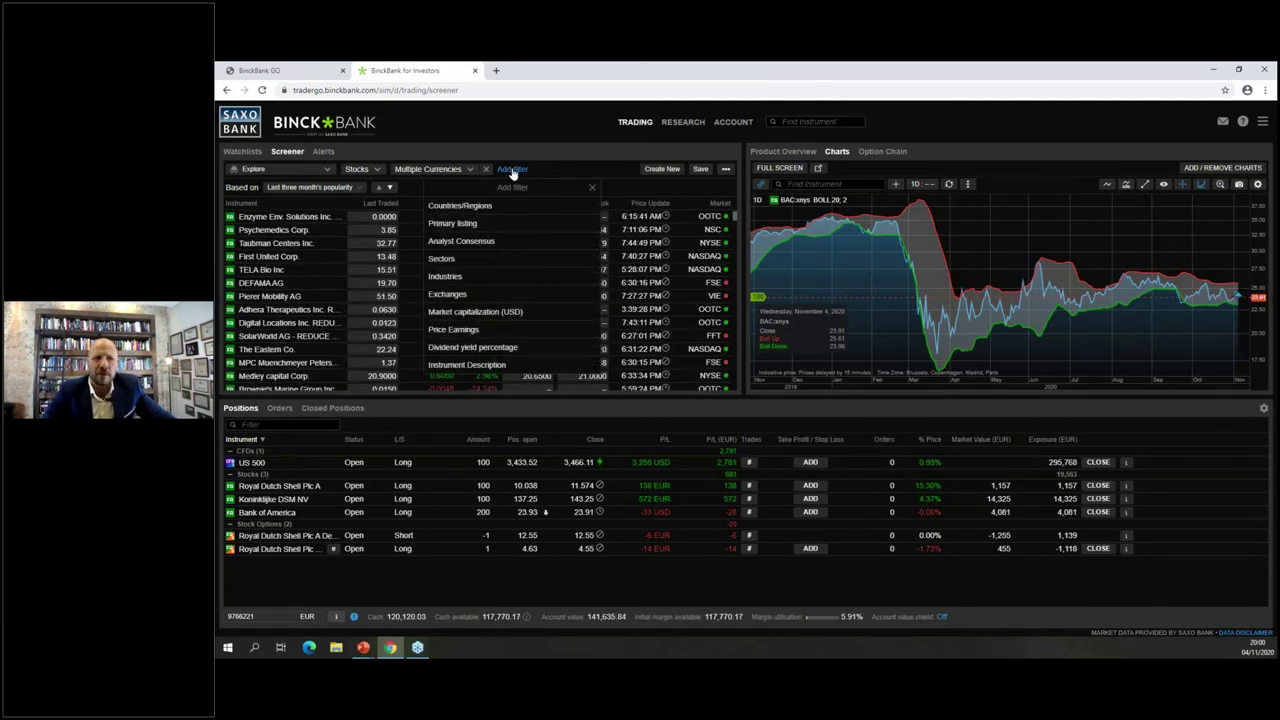
click(484, 245)
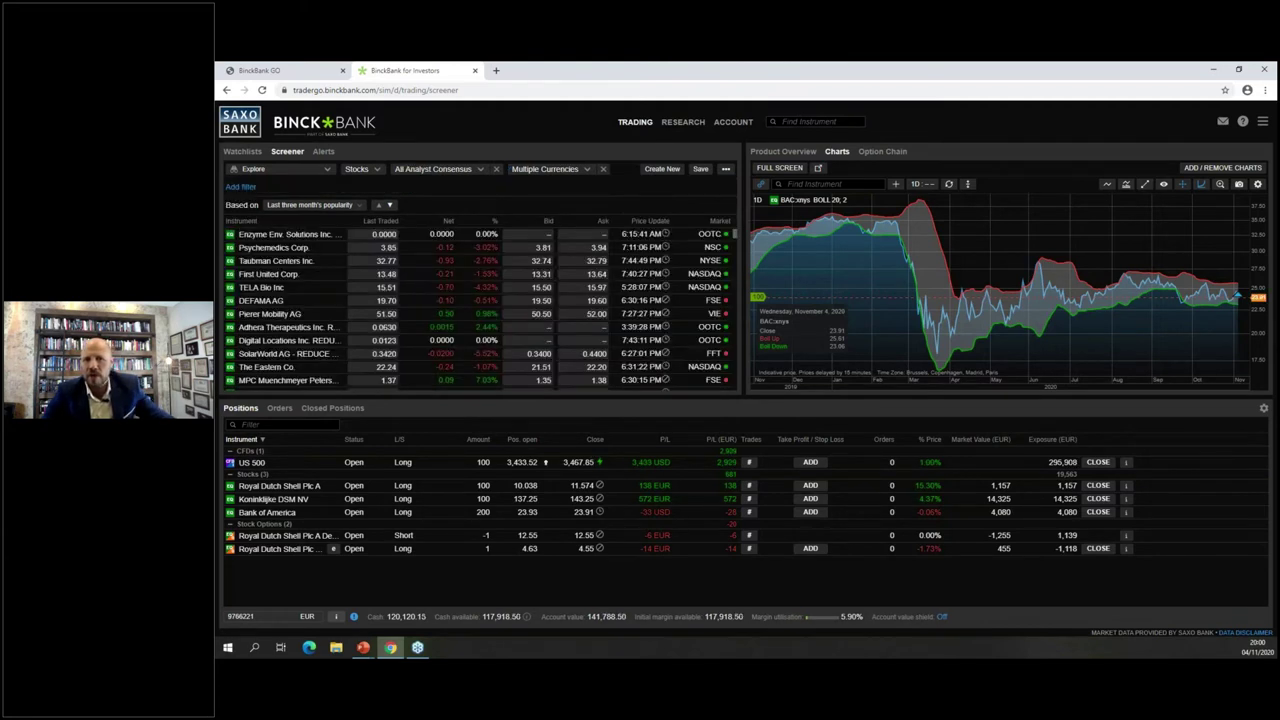
click(484, 170)
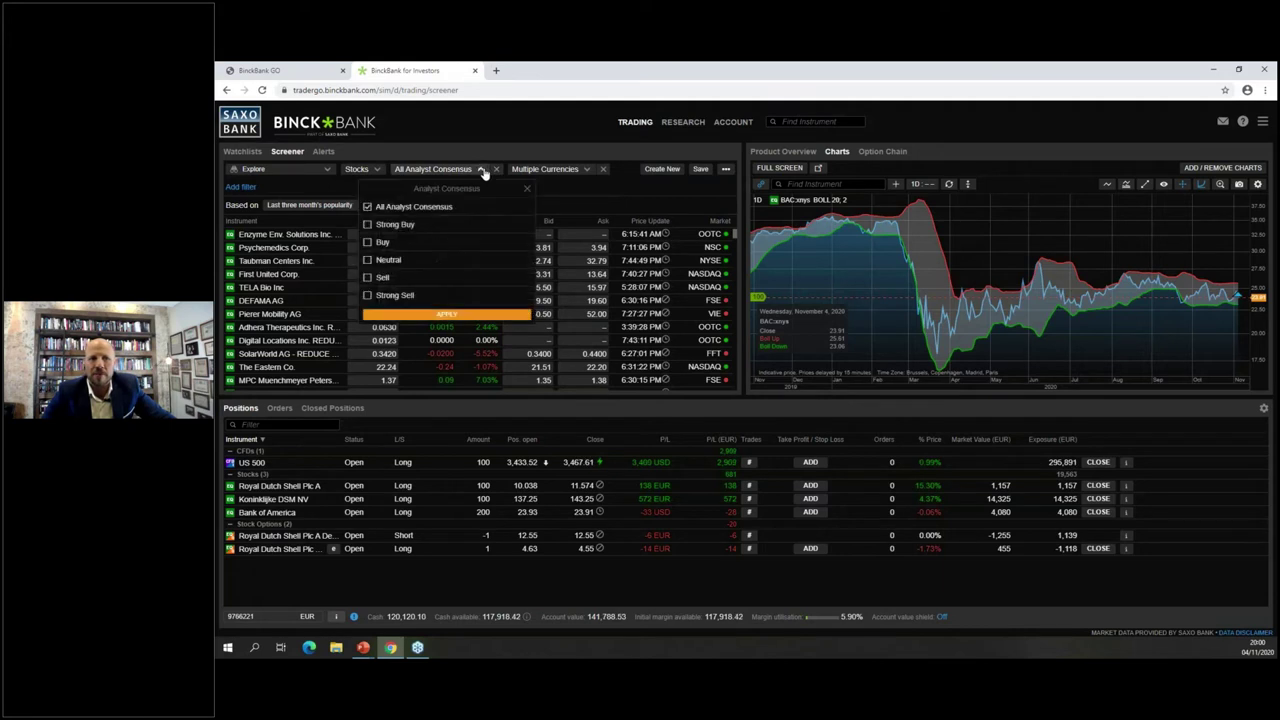
click(399, 226)
click(386, 245)
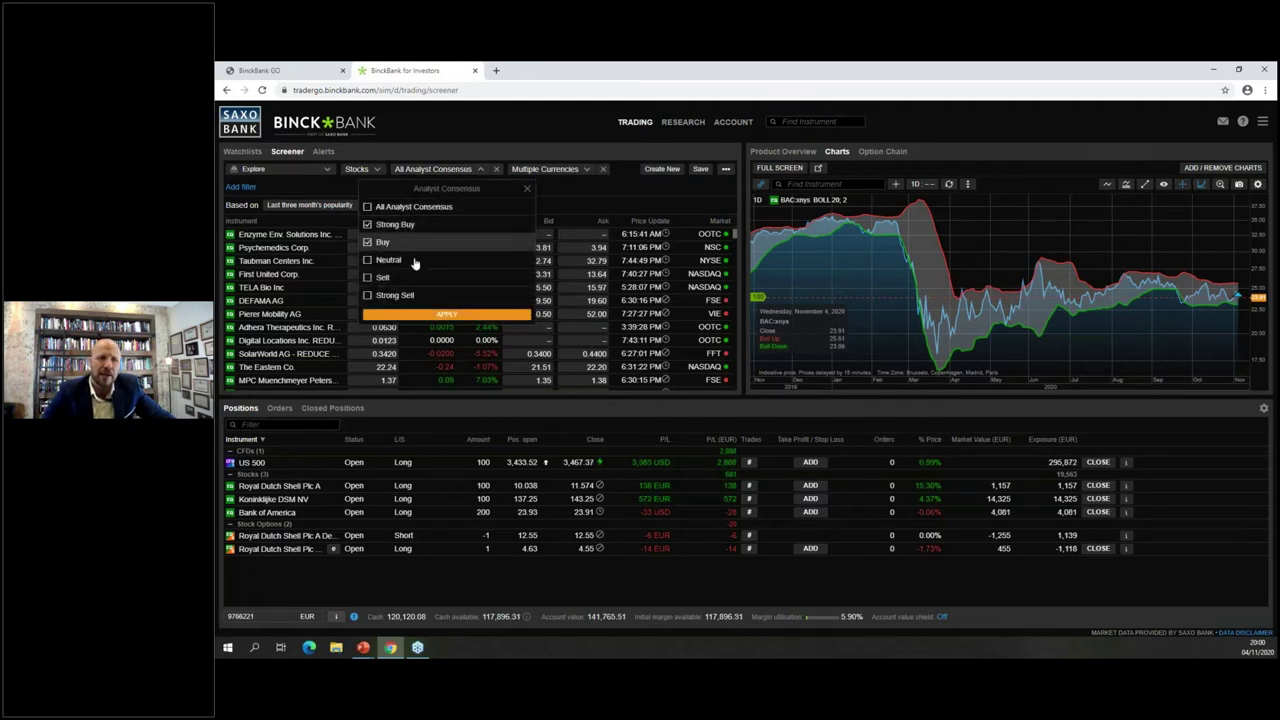
click(458, 316)
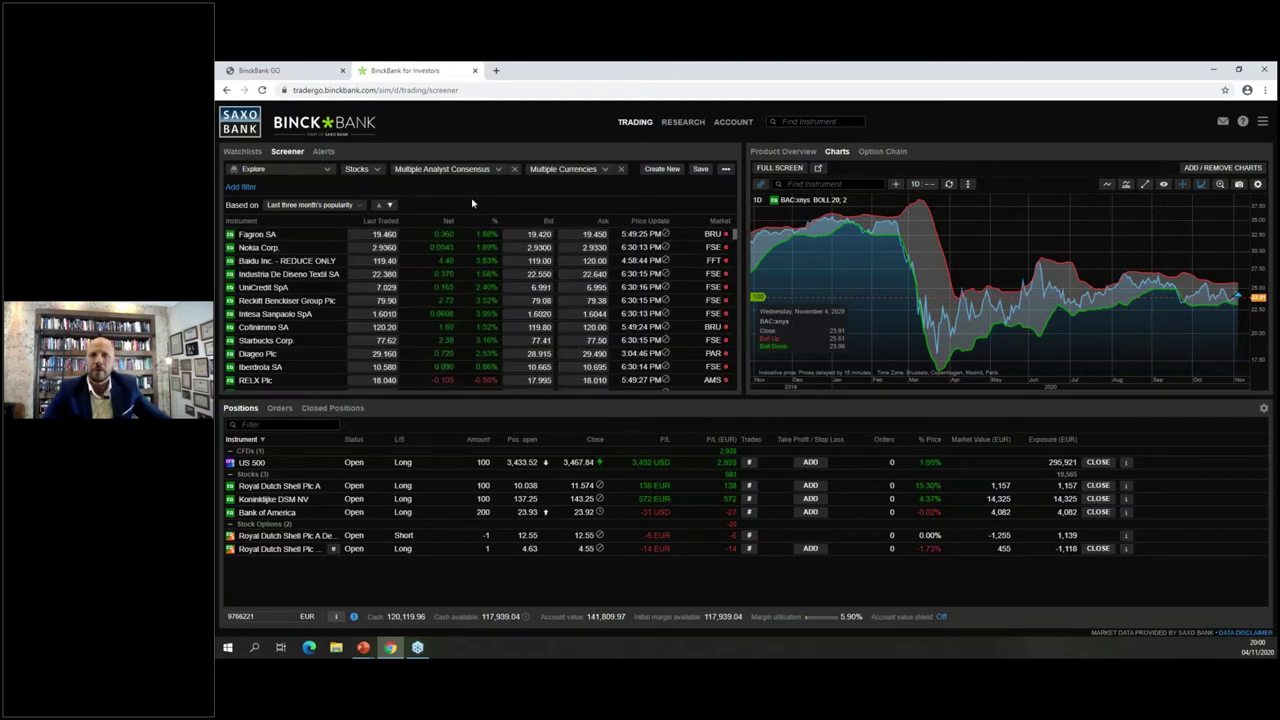
Step: Add a price earnings filter to the stock screener and apply it with the ranges Below 10 and 10 to 15
click(240, 187)
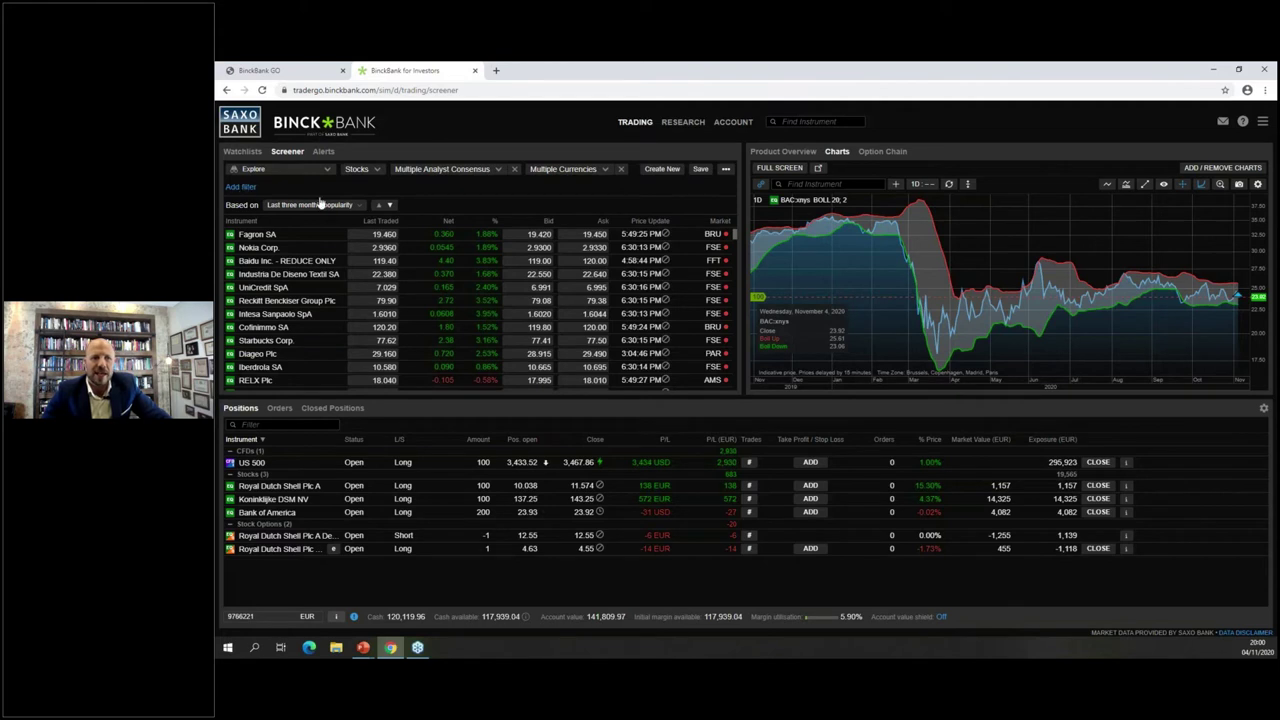
click(281, 337)
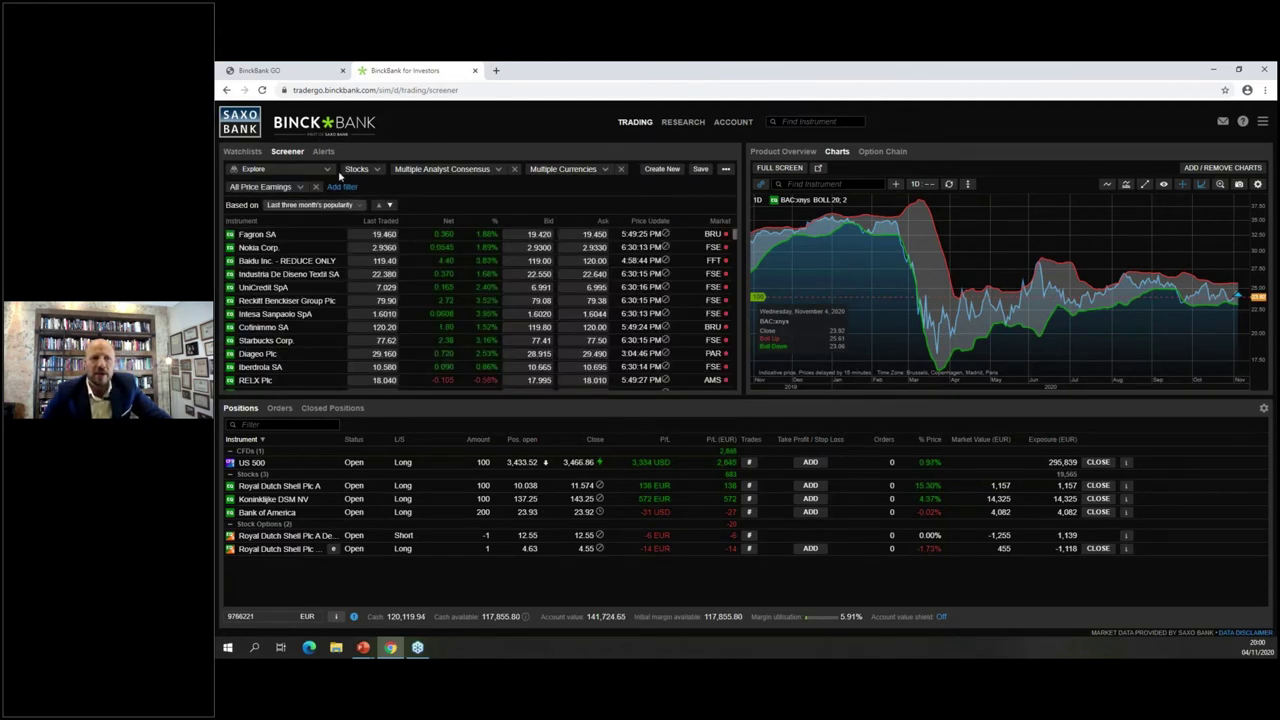
click(298, 188)
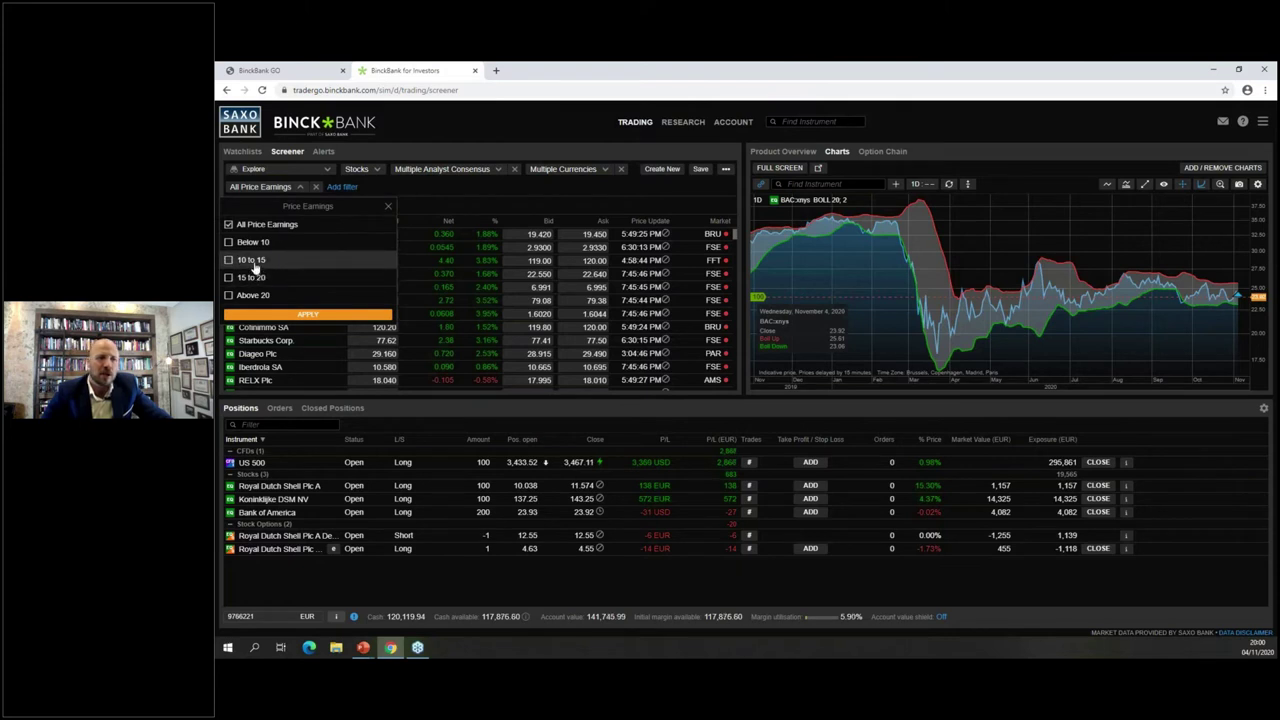
click(258, 246)
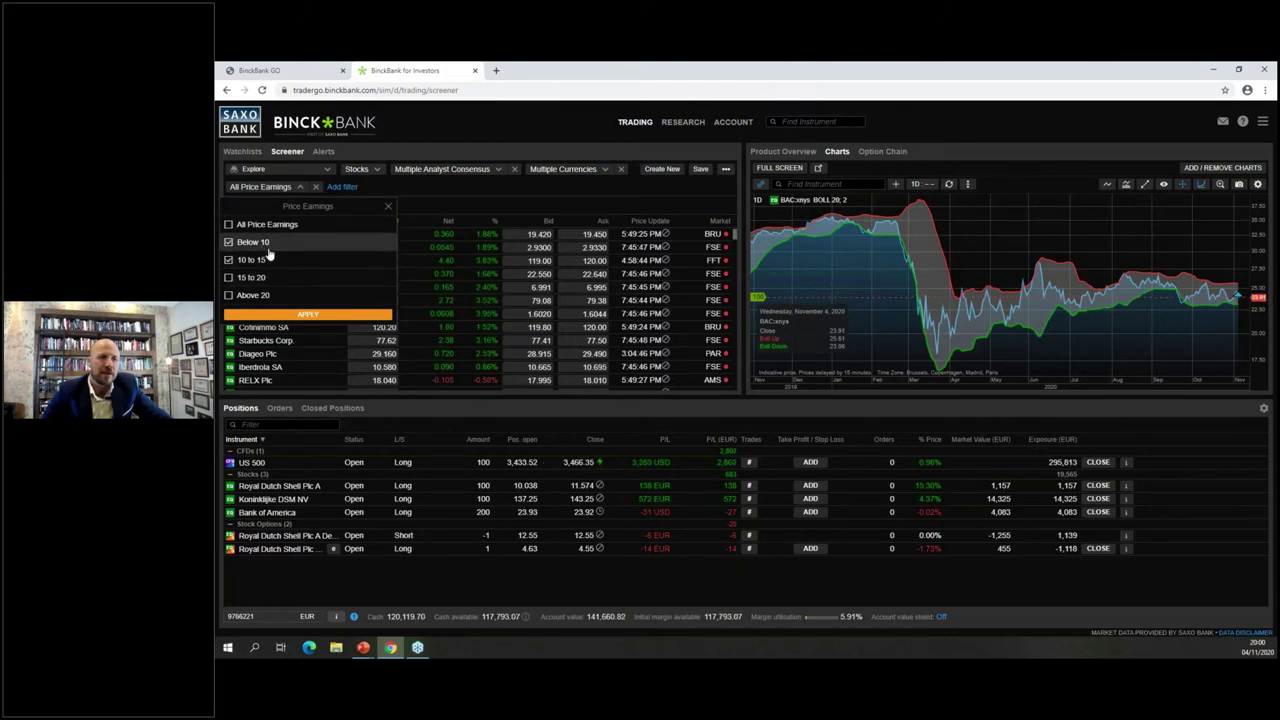
click(305, 314)
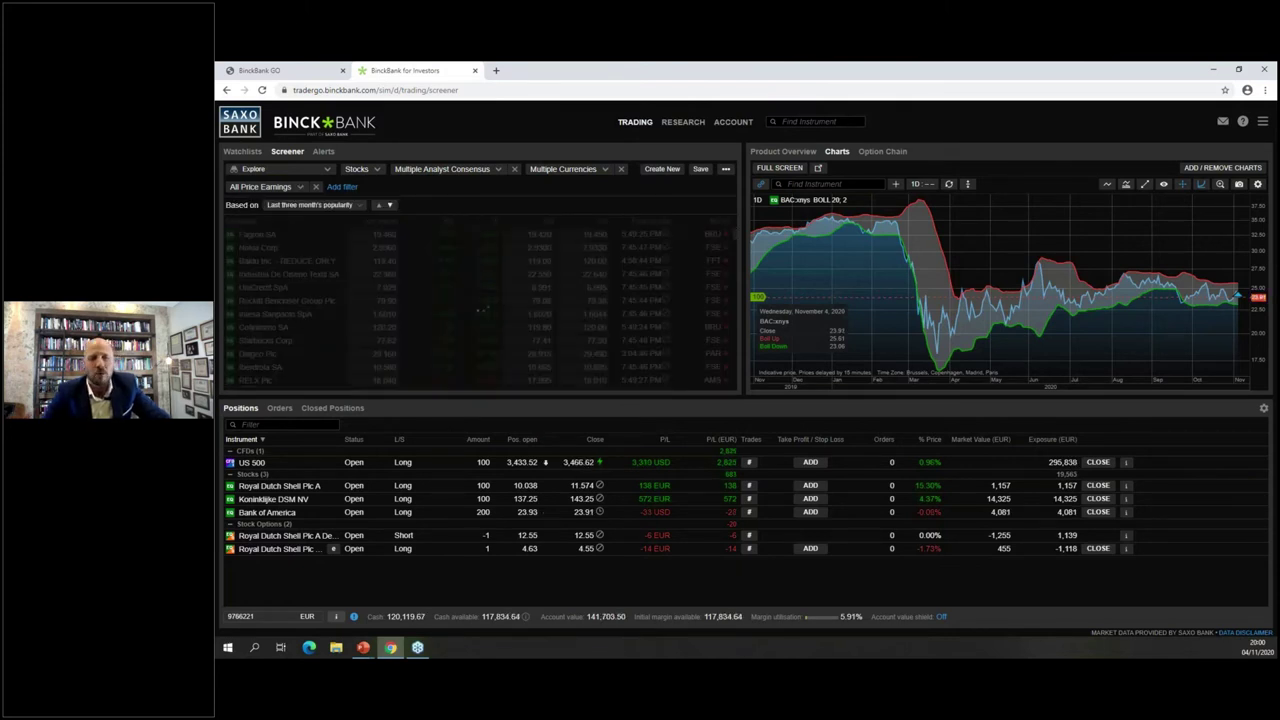
Step: Add an industries filter to the stock screener and apply it with only Broadcasting selected
click(366, 188)
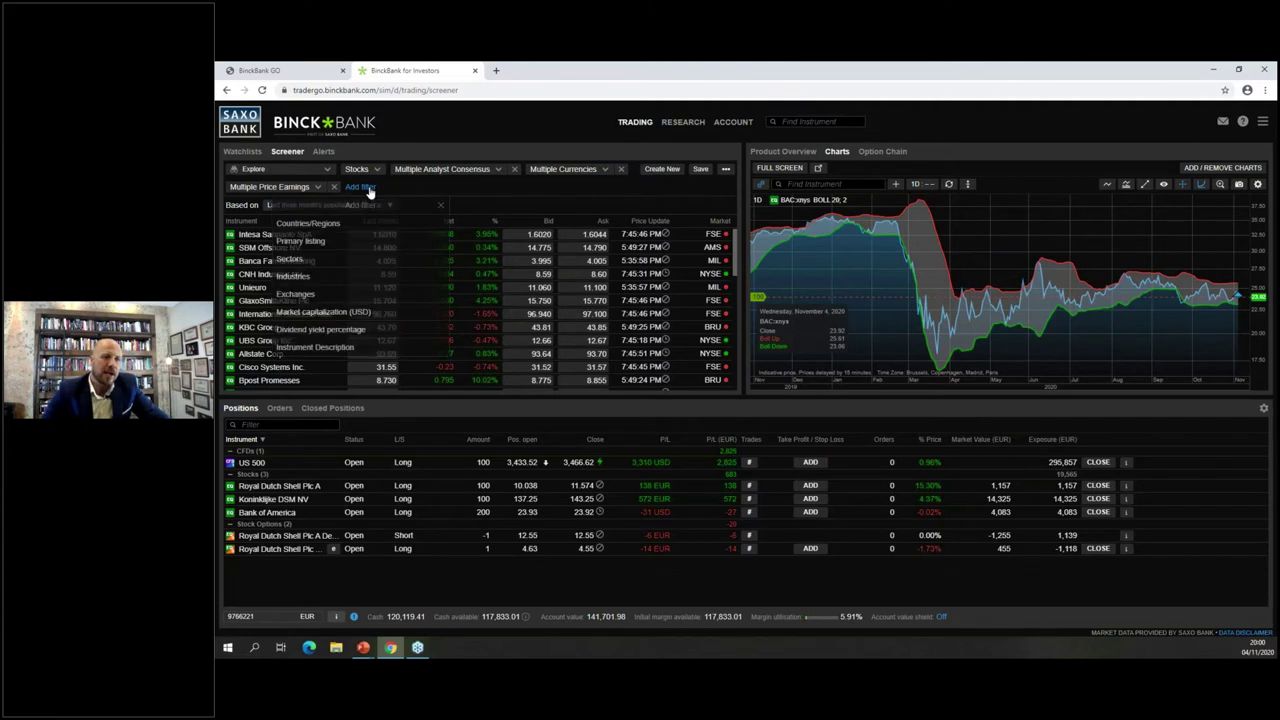
click(306, 276)
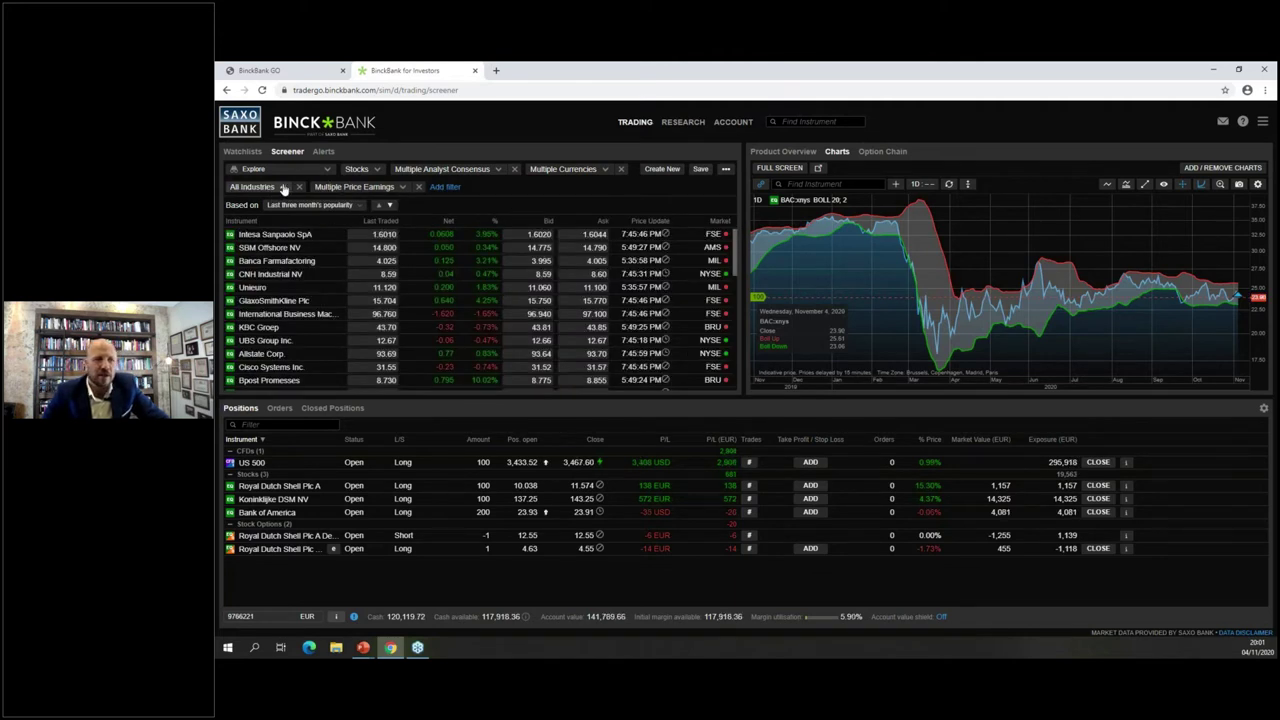
click(284, 188)
scroll(305, 300, down, 2)
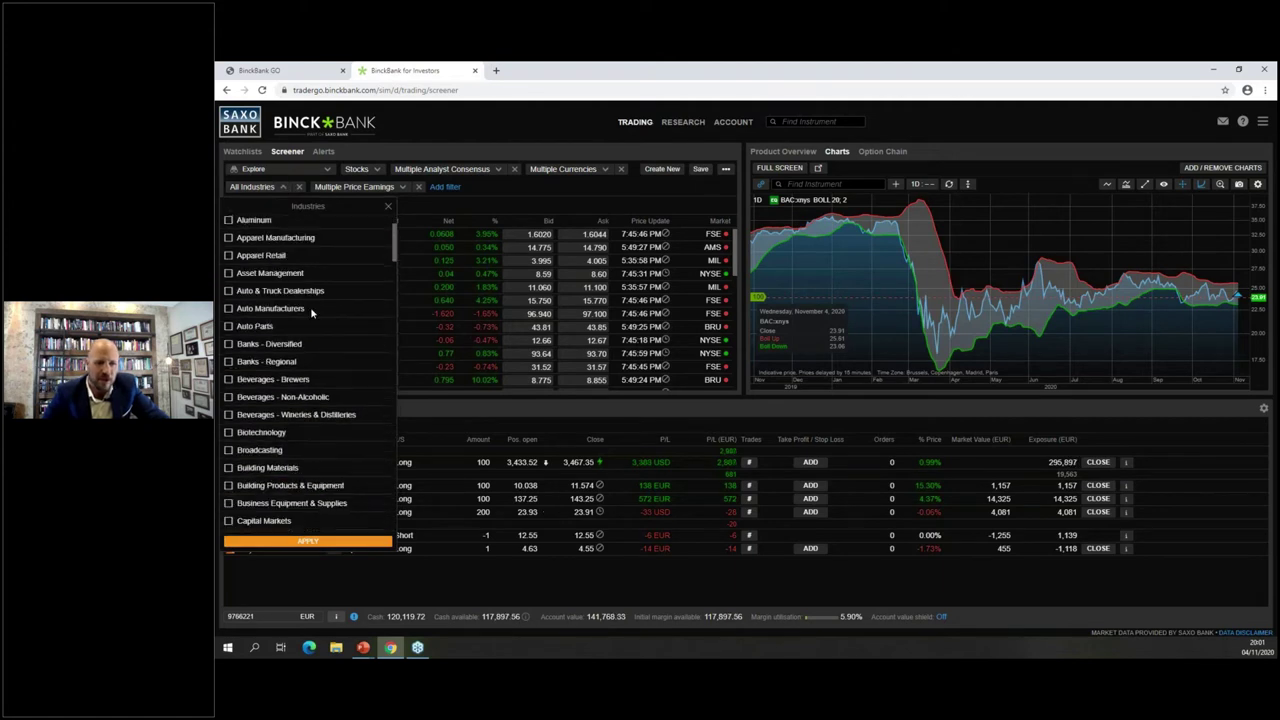
scroll(254, 297, down, 5)
scroll(254, 297, up, 1)
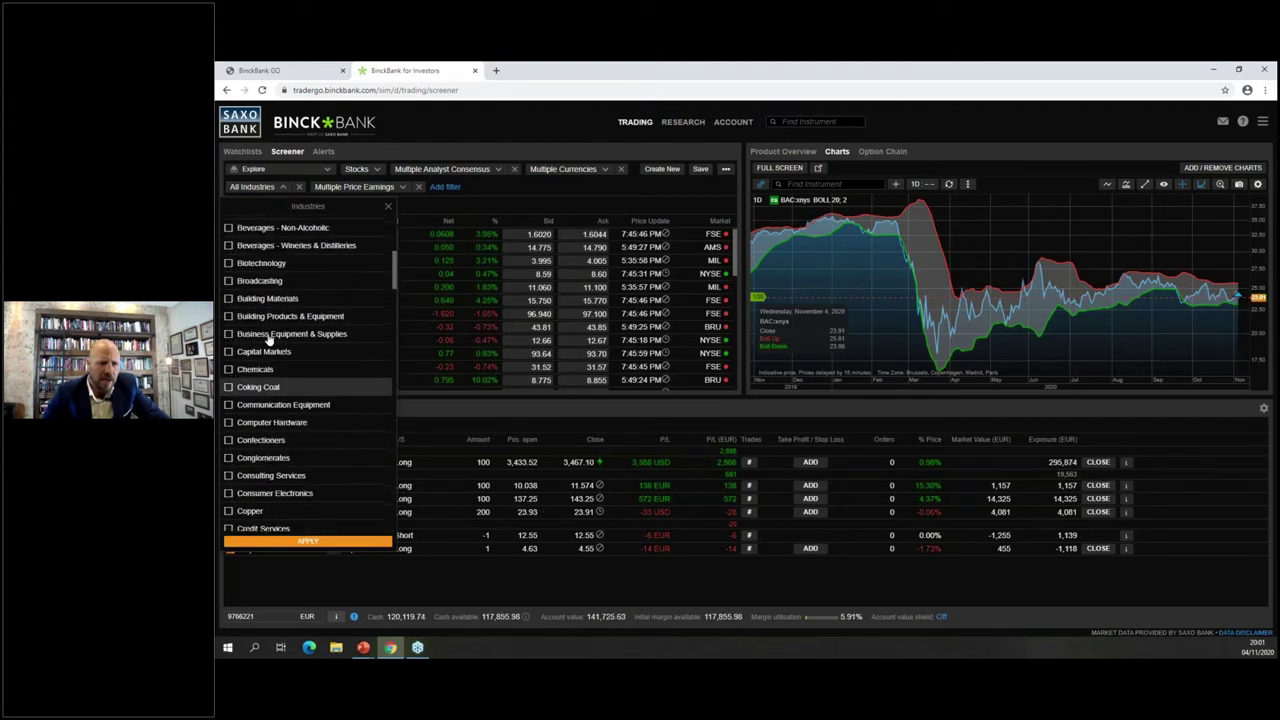
click(254, 288)
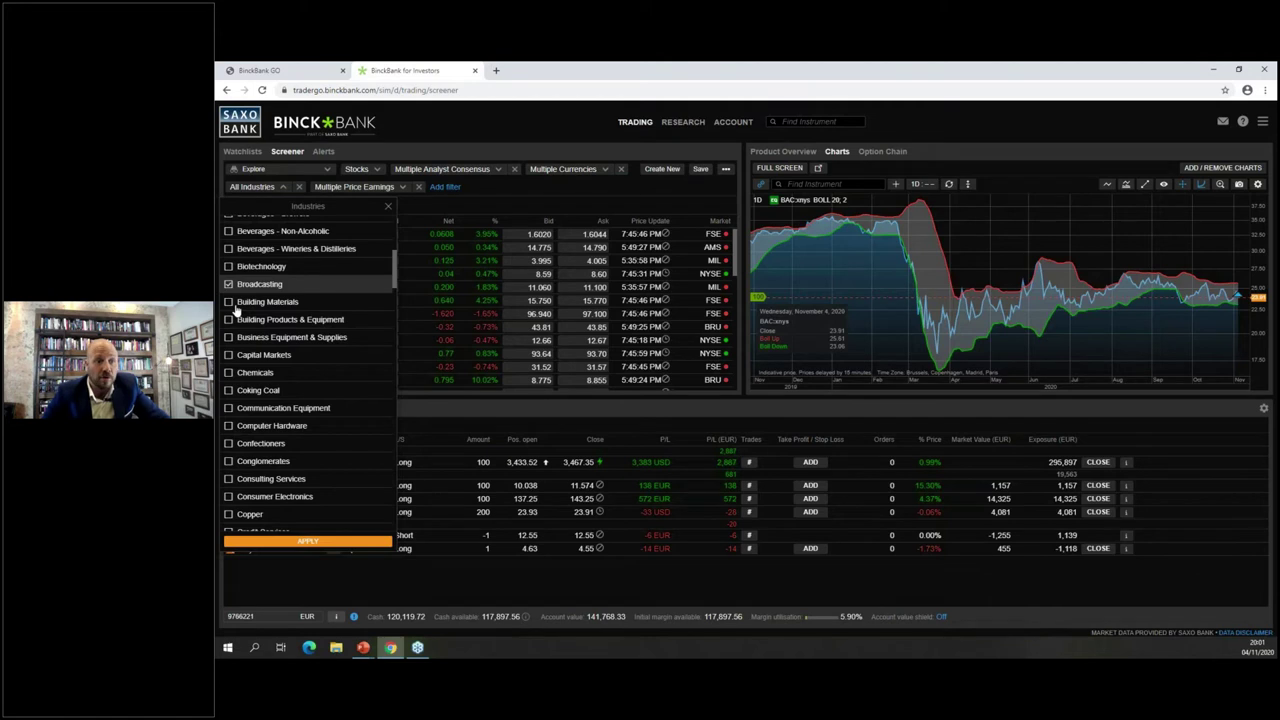
click(306, 543)
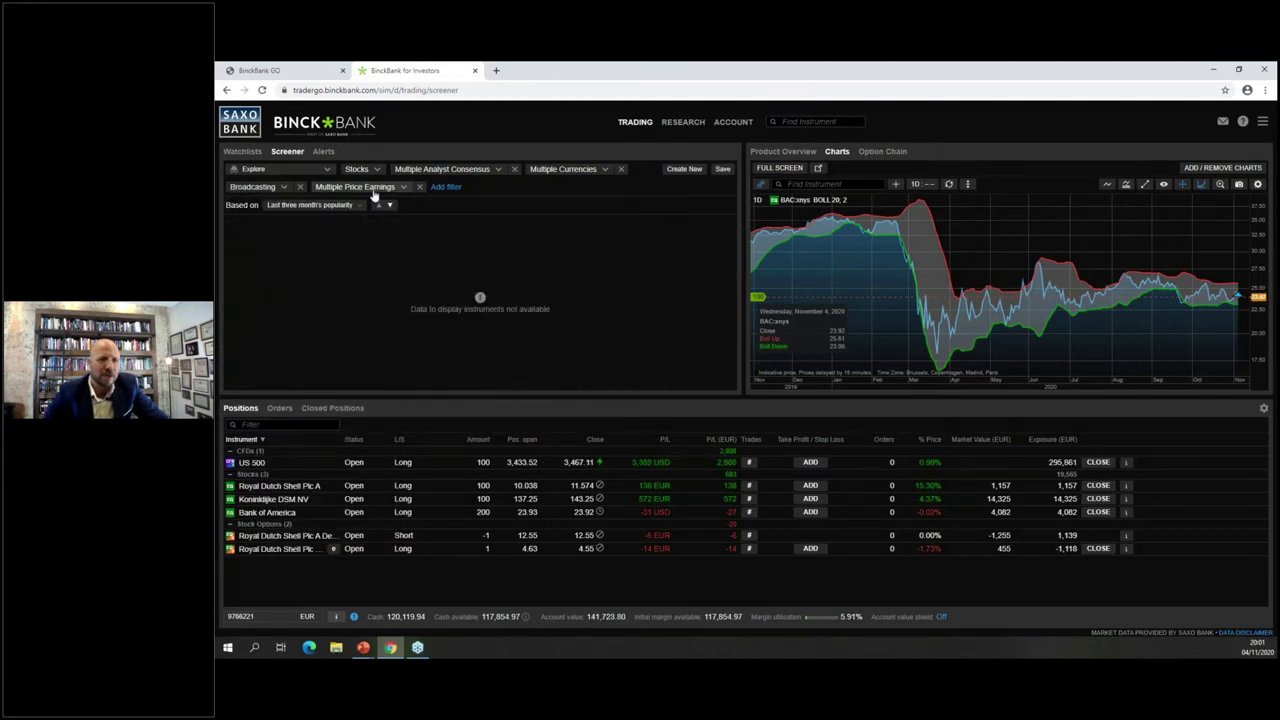
Step: Extend the screener's industries filter with Biotechnology and Banks - Diversified and apply it
click(286, 188)
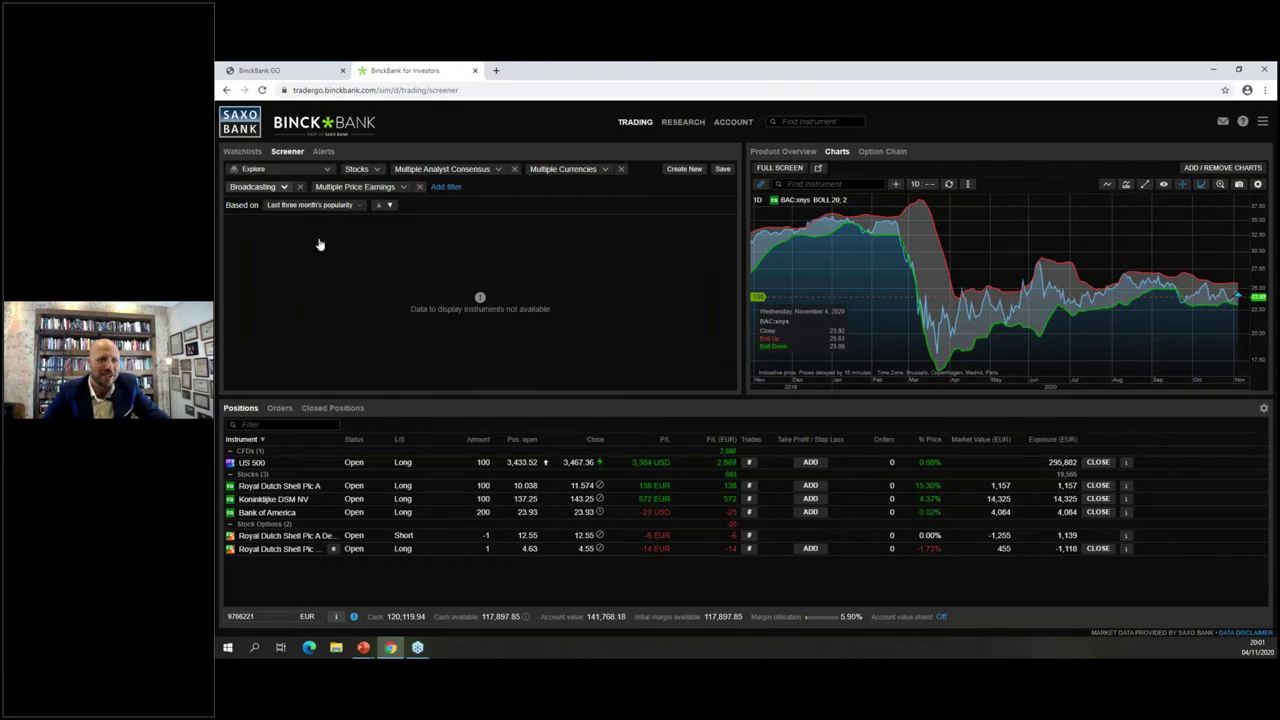
scroll(300, 320, down, 1)
scroll(300, 330, down, 2)
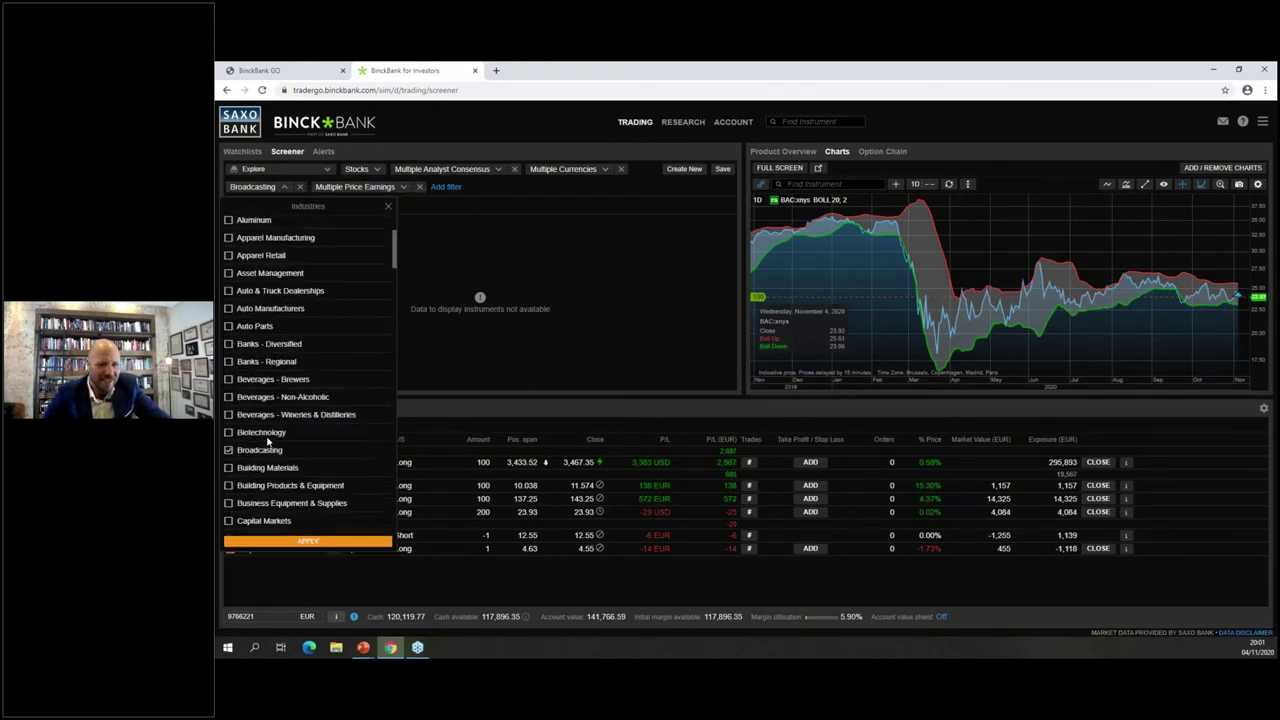
click(270, 434)
click(318, 546)
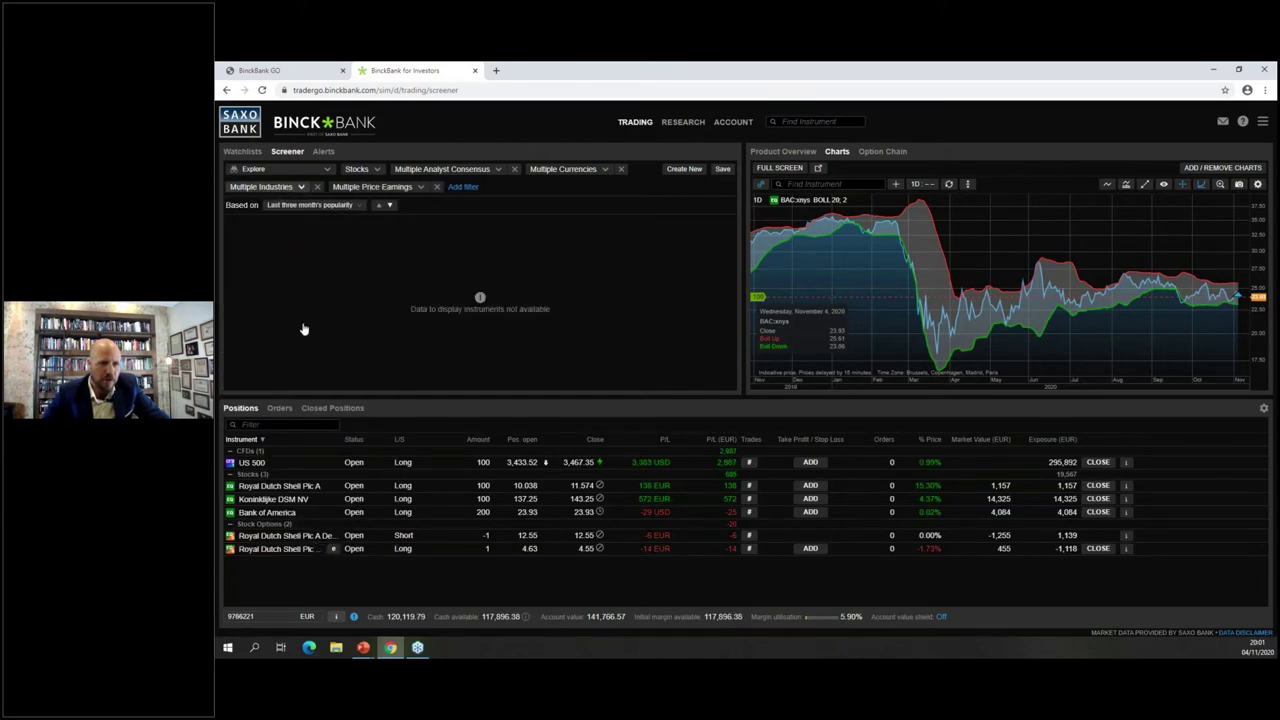
click(262, 187)
scroll(290, 470, up, 10)
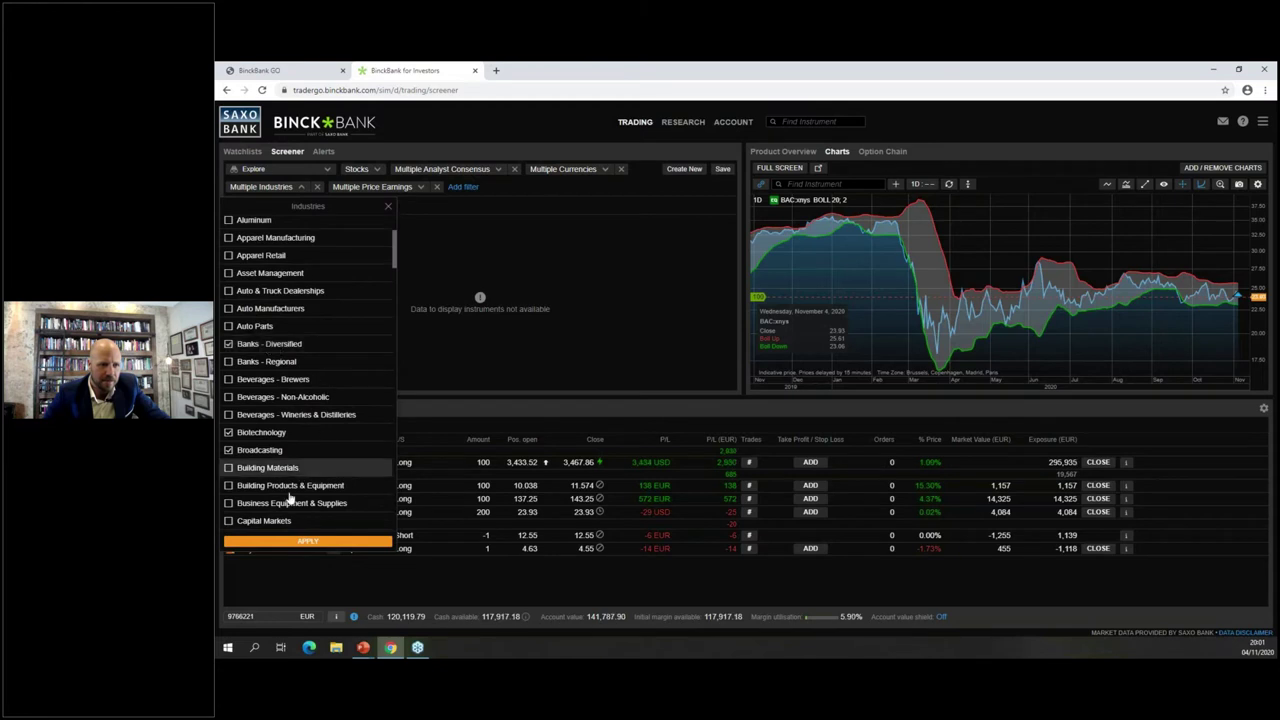
click(308, 541)
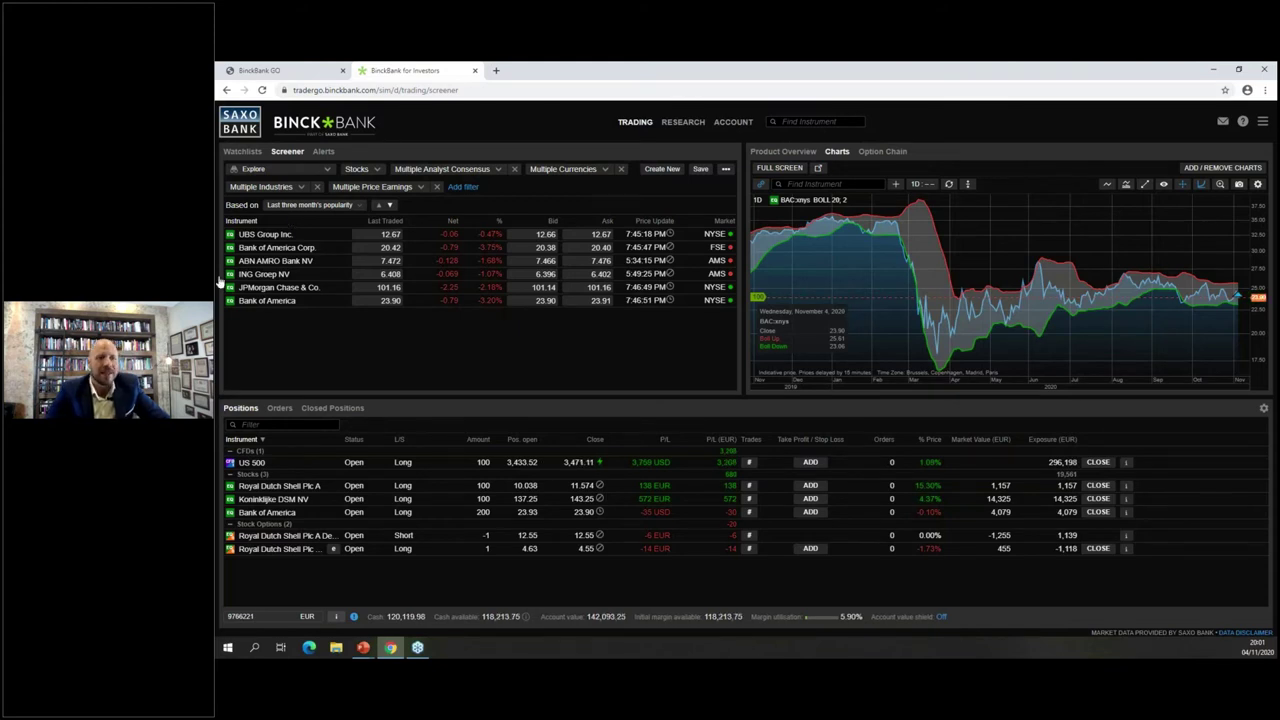
Step: Add a dividend yield percentage filter to the screener and apply it with the range 2.5 to 5
click(468, 188)
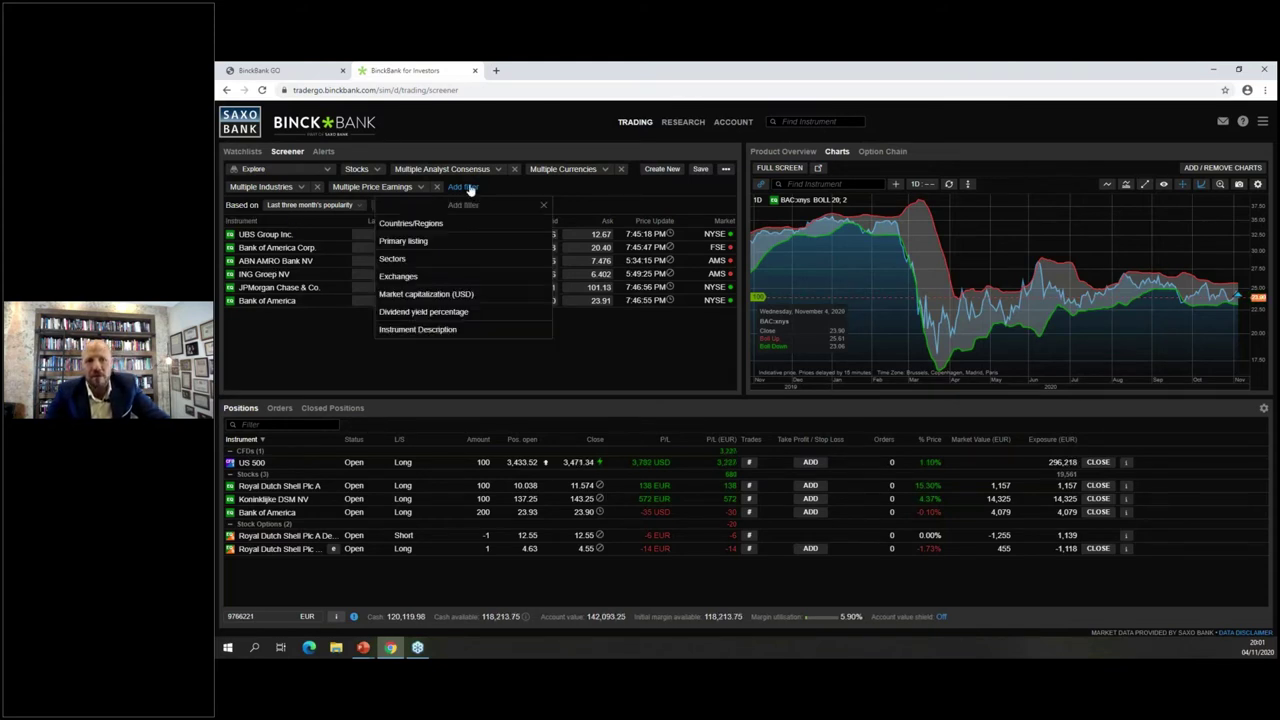
click(435, 318)
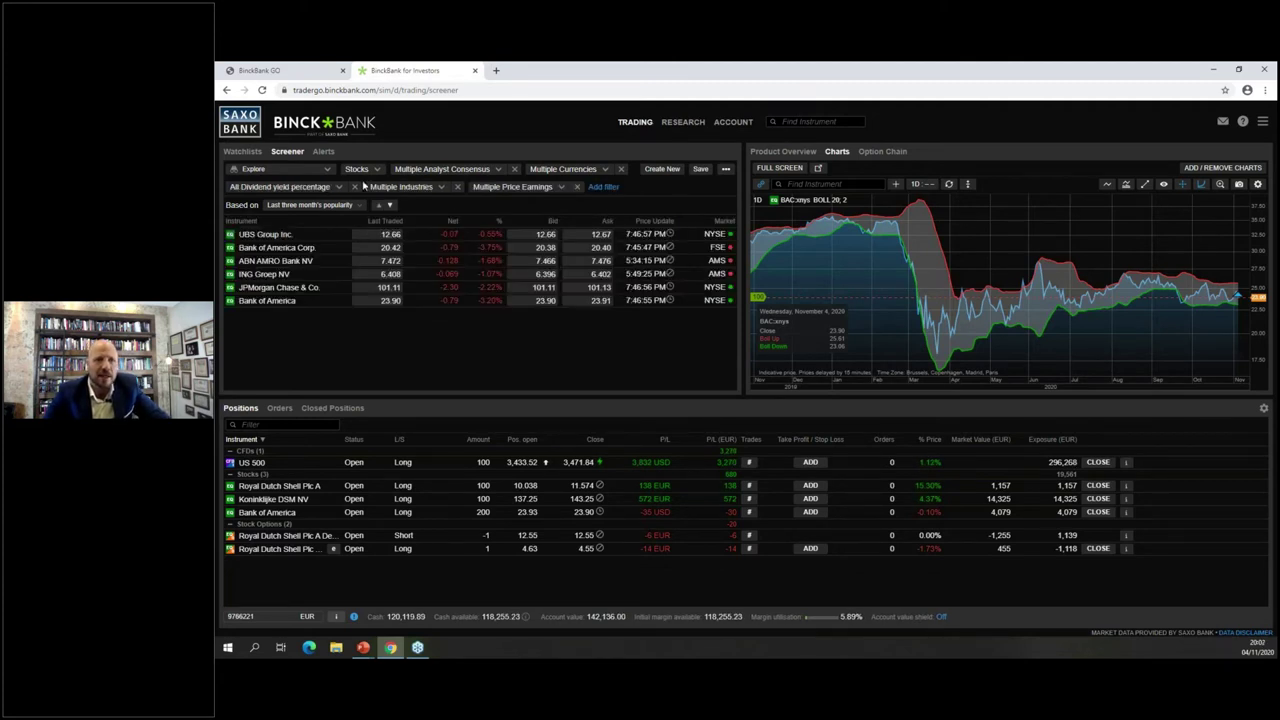
click(339, 187)
click(257, 277)
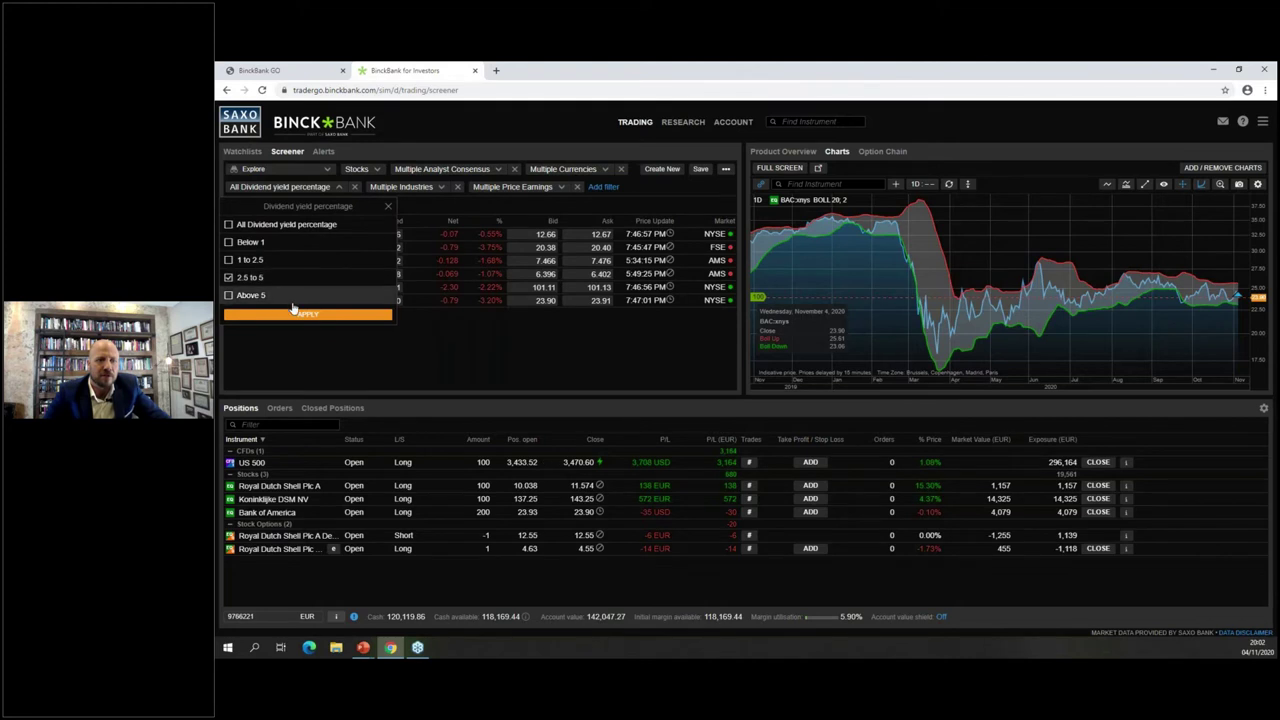
click(297, 314)
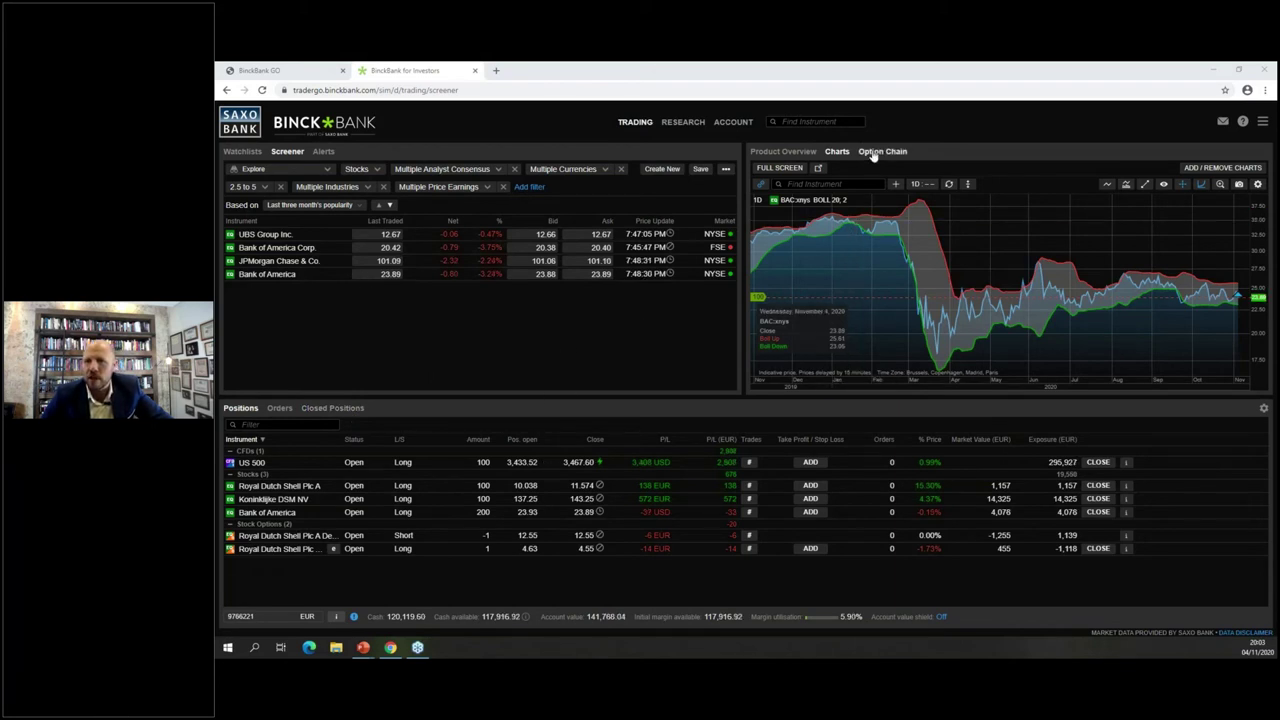
Step: Open the option chain and widen it across the workspace until it covers the screener area
click(873, 153)
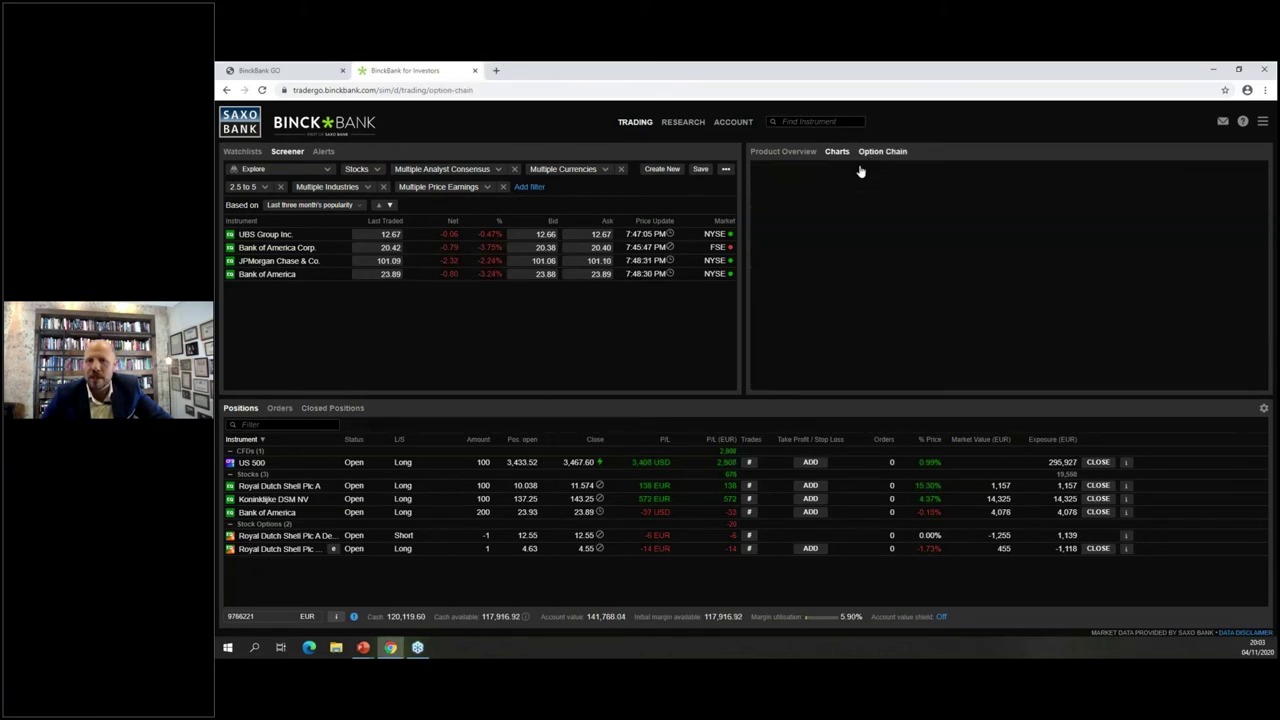
drag(742, 228, 518, 213)
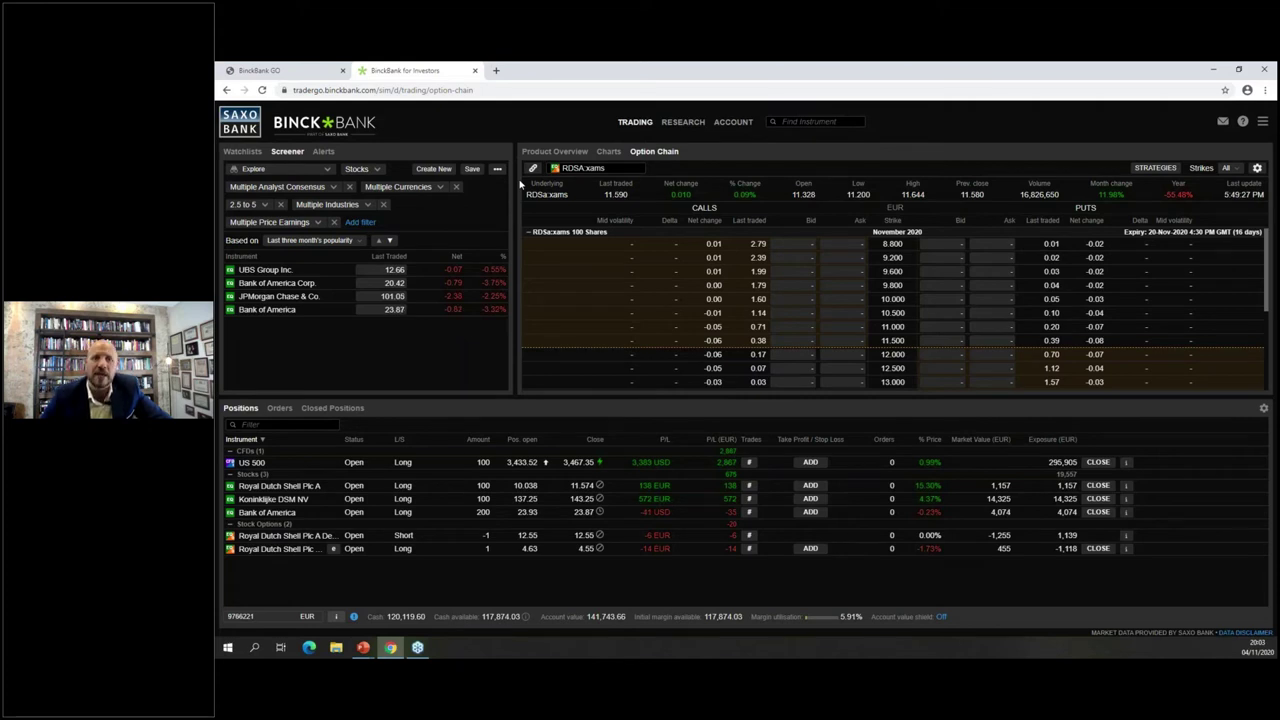
drag(514, 187, 232, 210)
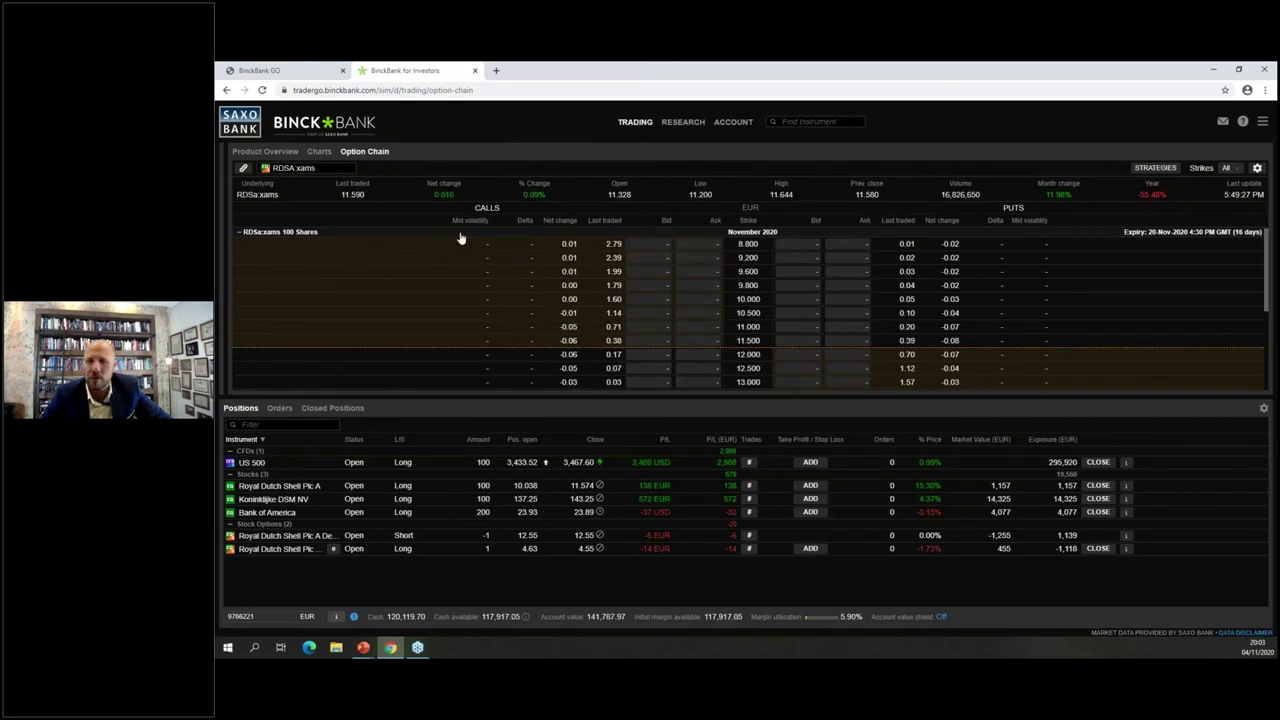
Step: Add the Gamma and Theta columns to the calls side of the option chain, between Delta and Mid volatility
click(1257, 170)
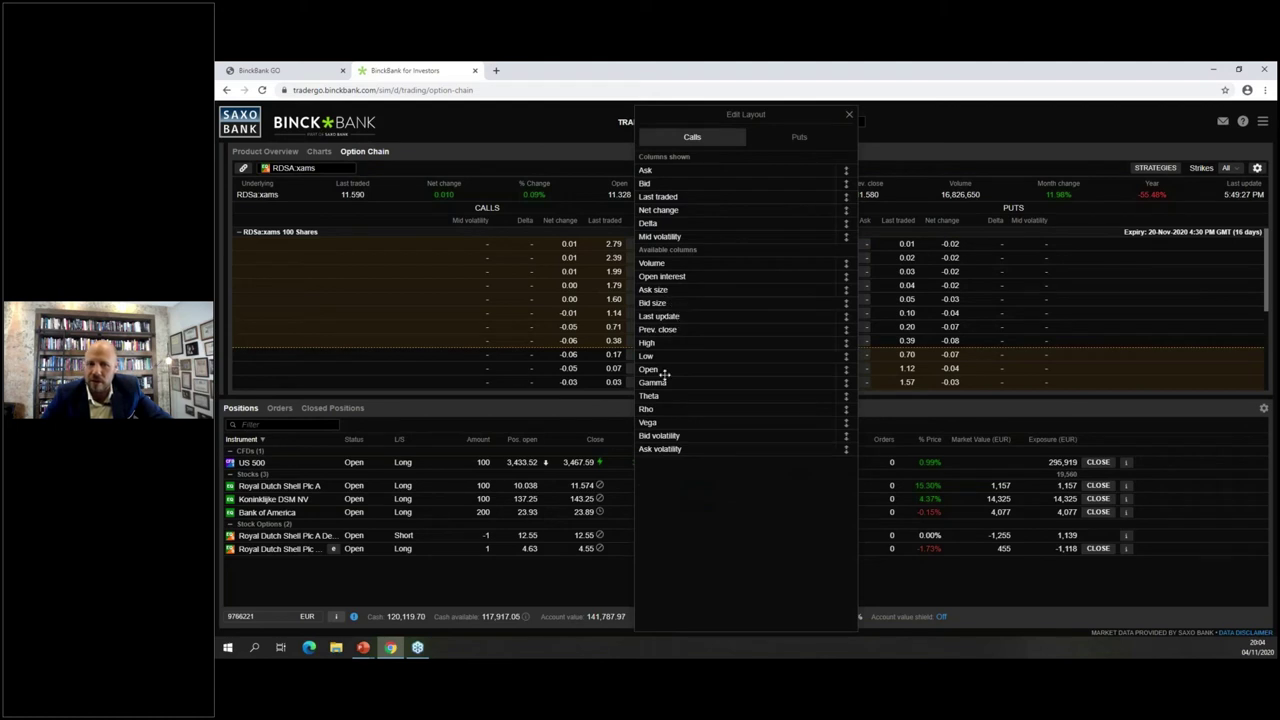
drag(664, 386, 680, 240)
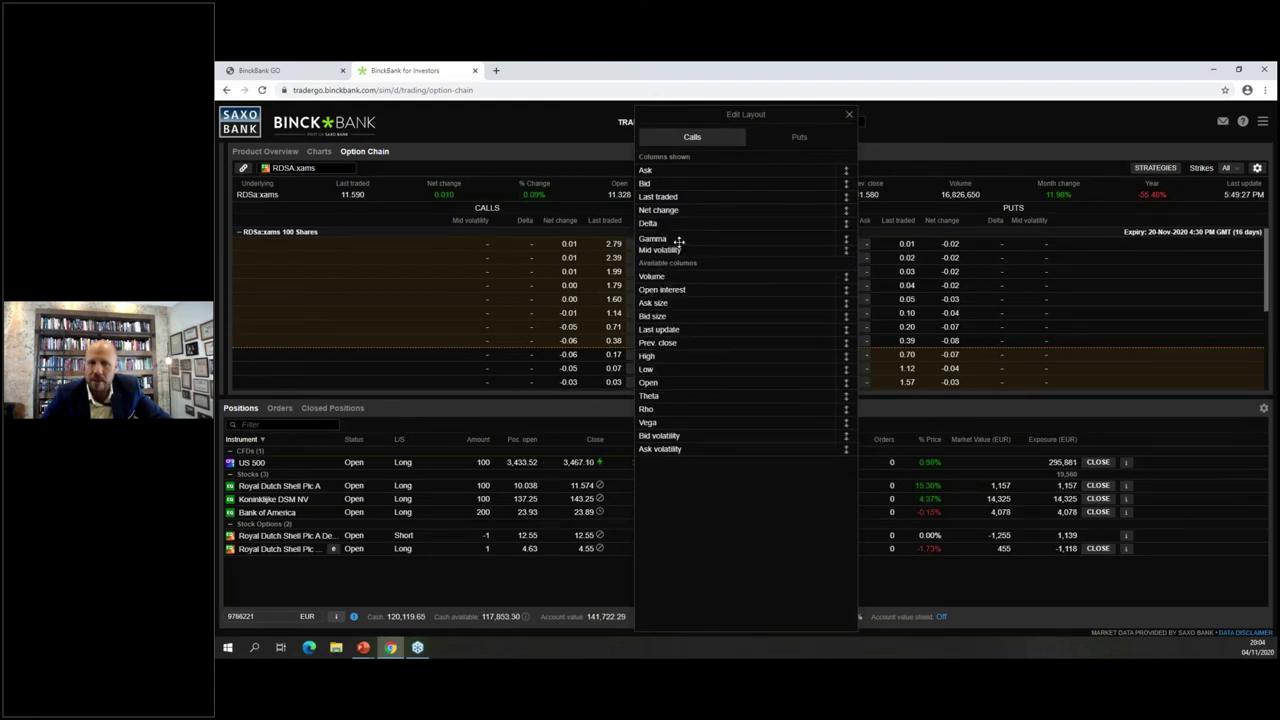
drag(672, 395, 677, 251)
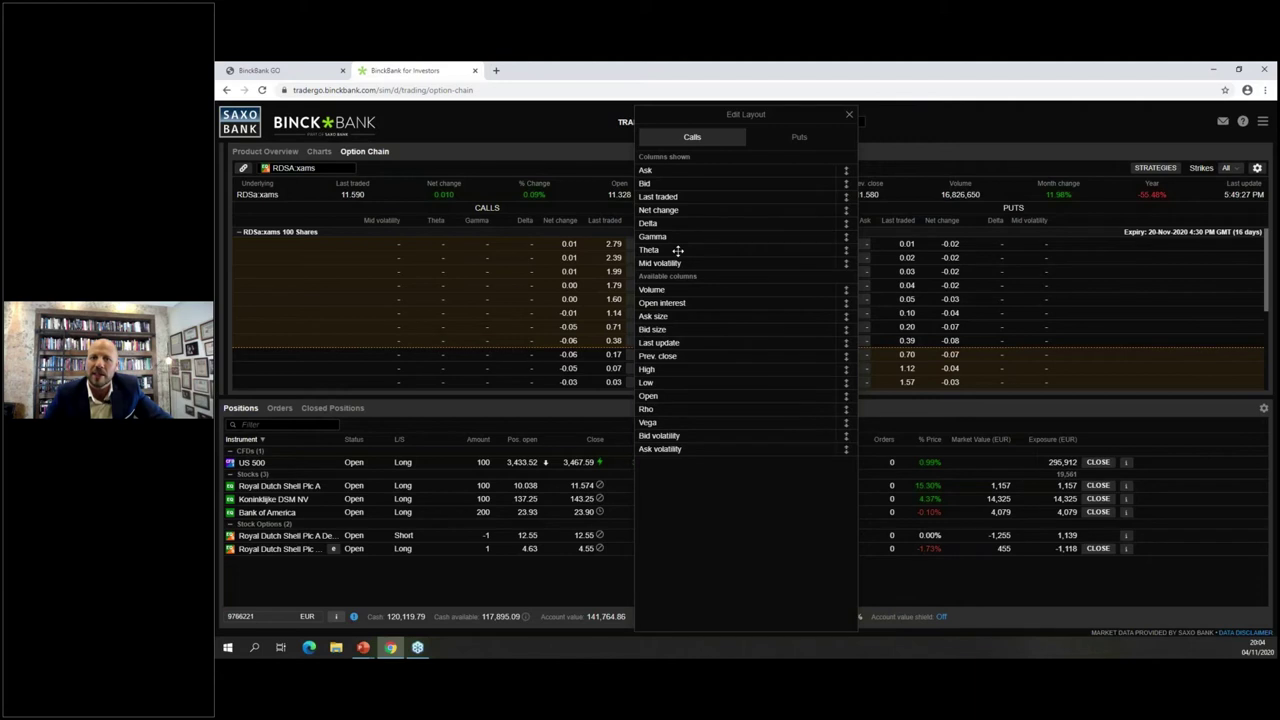
click(850, 117)
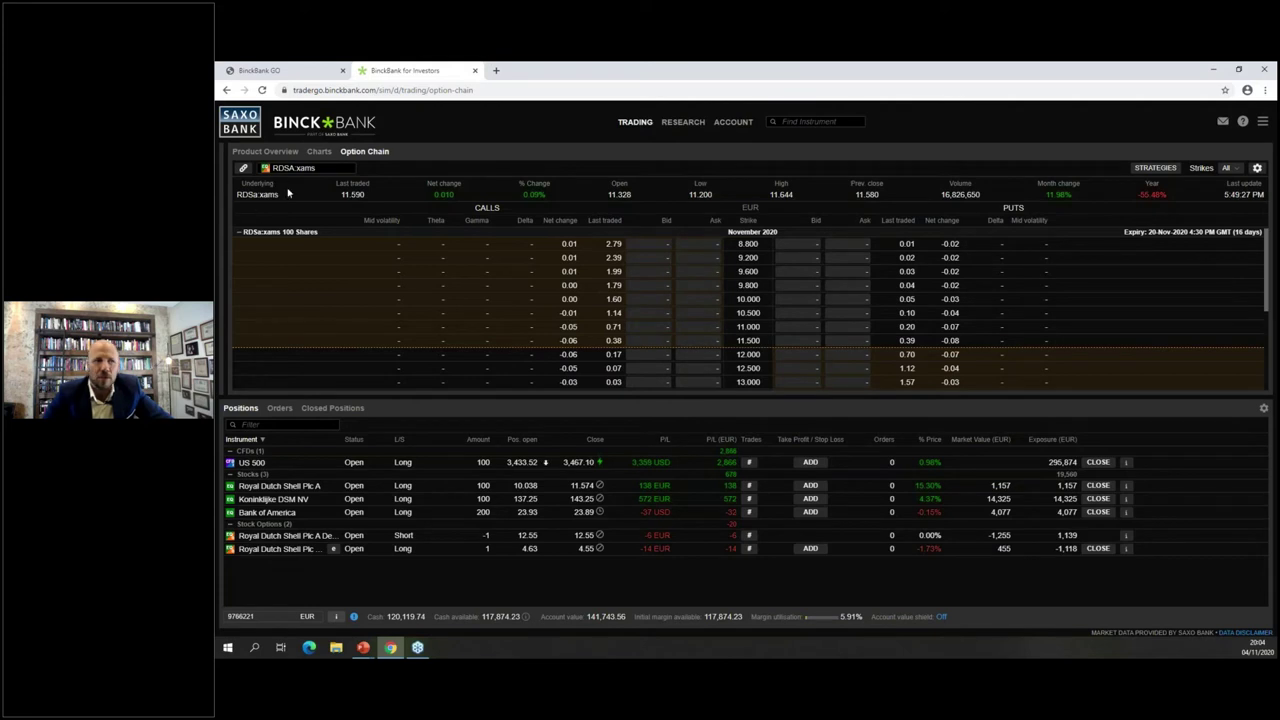
Step: Search for spx in the option chain and load the S&P 500 Index listed options
click(310, 168)
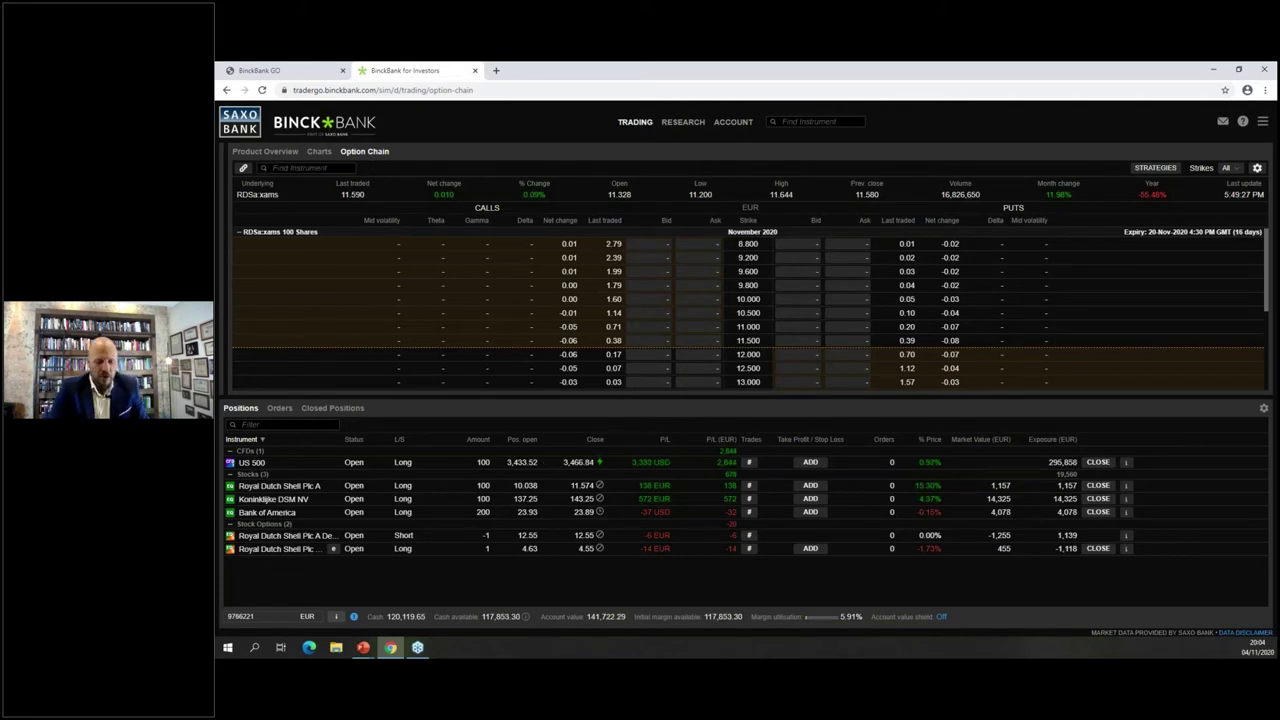
text(spx)
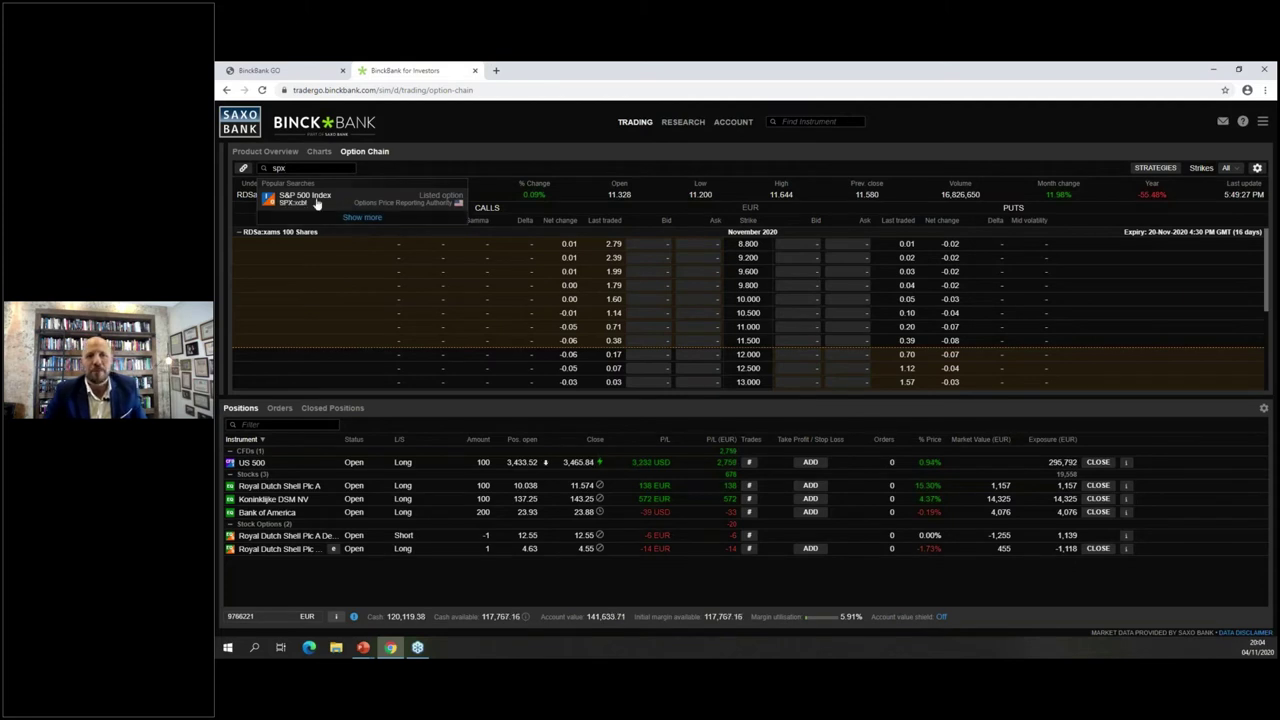
click(316, 203)
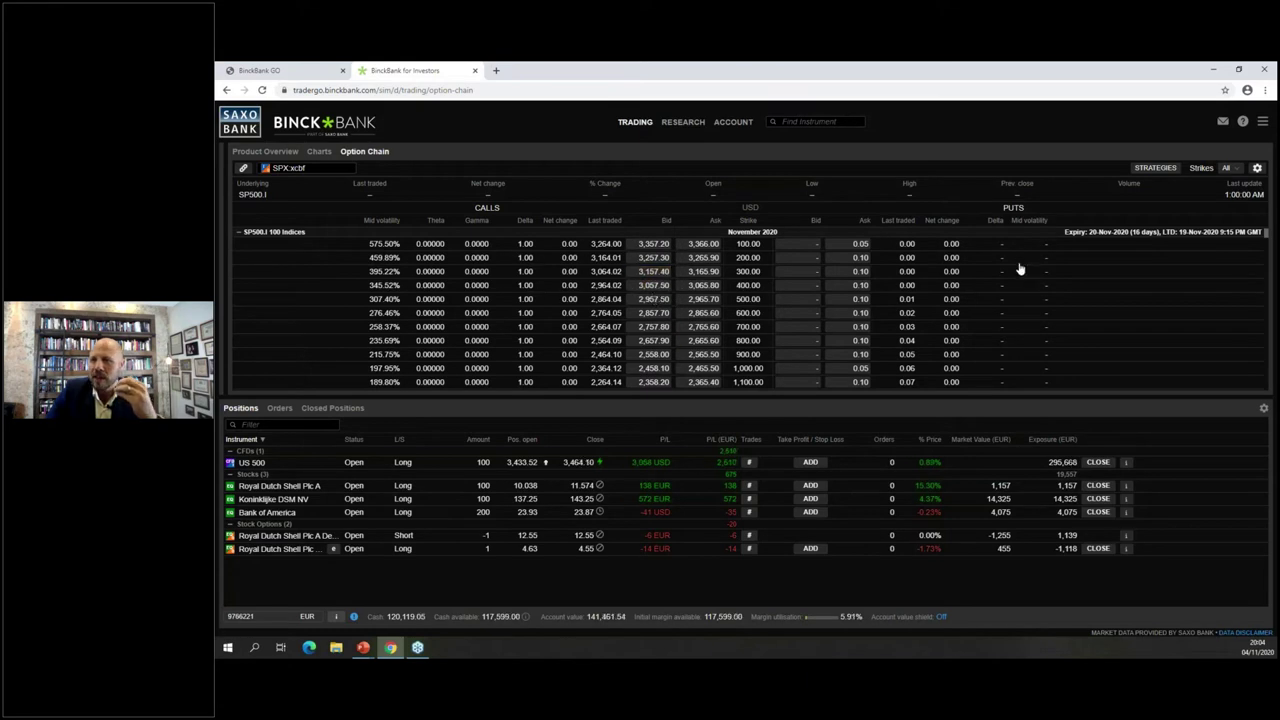
Step: Open the option strategies ticket for the S&P 500 Index and set the strategy to Iron Condor
click(1155, 167)
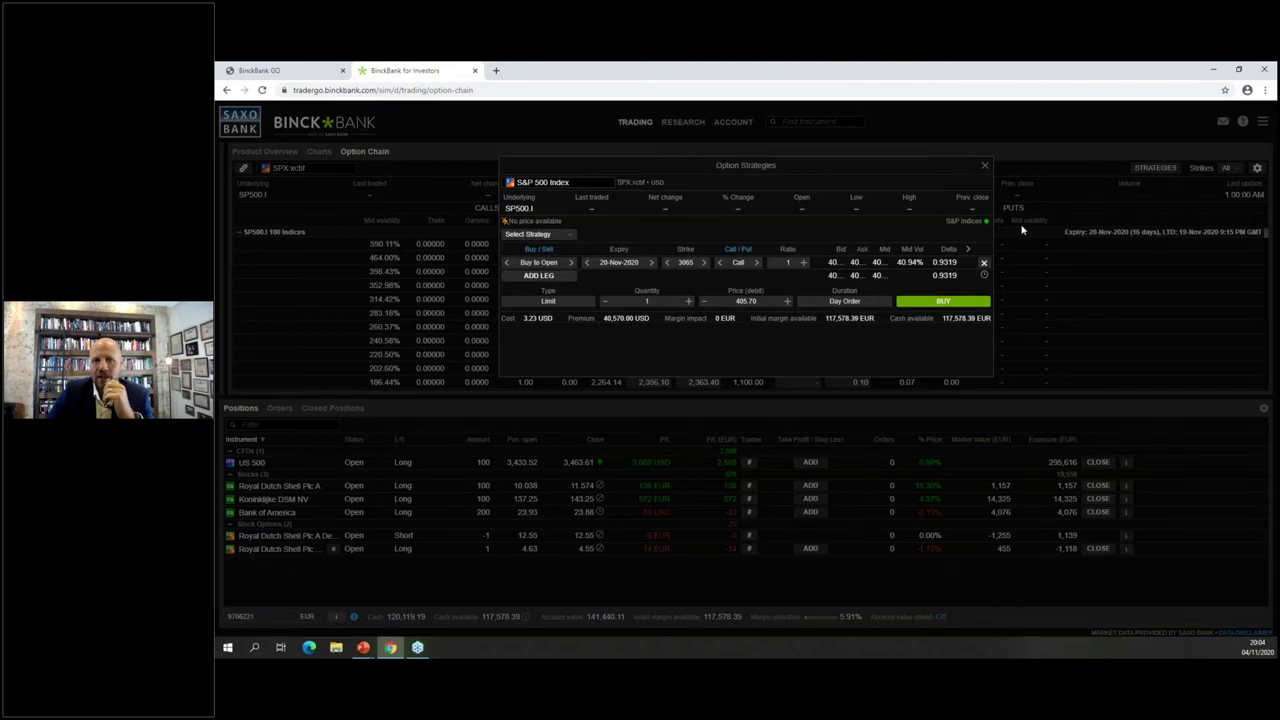
click(559, 238)
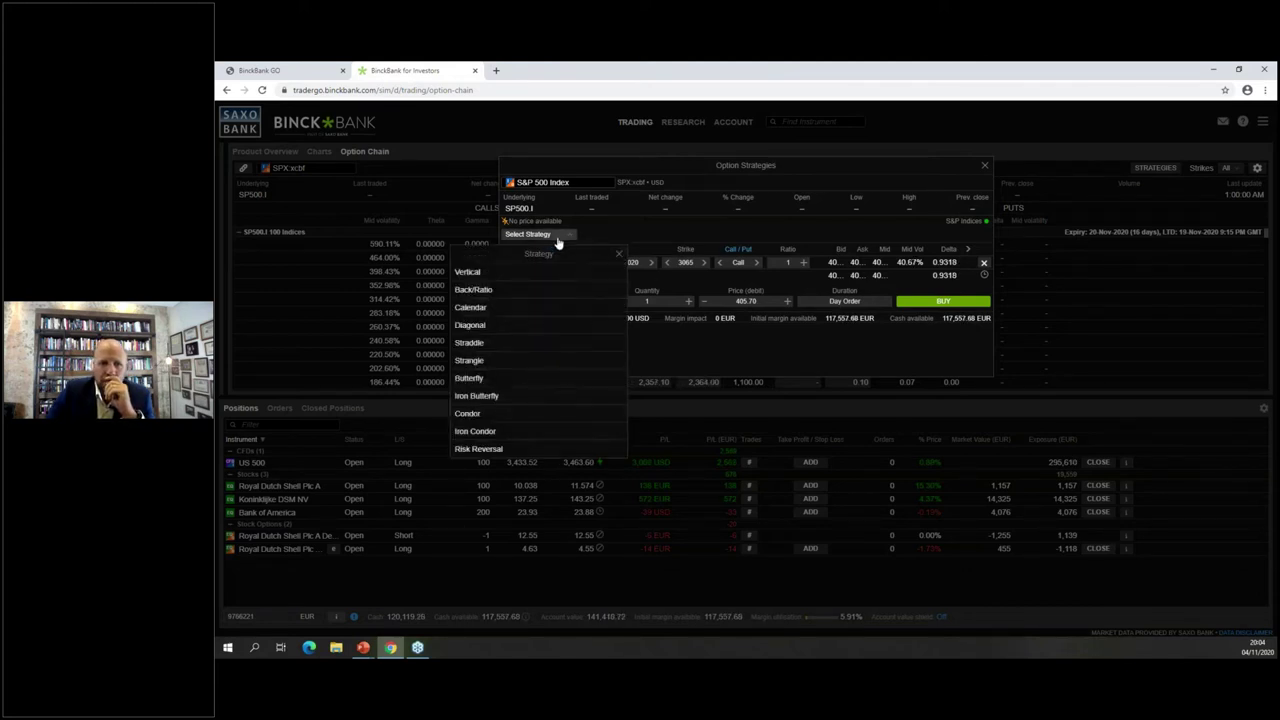
click(490, 434)
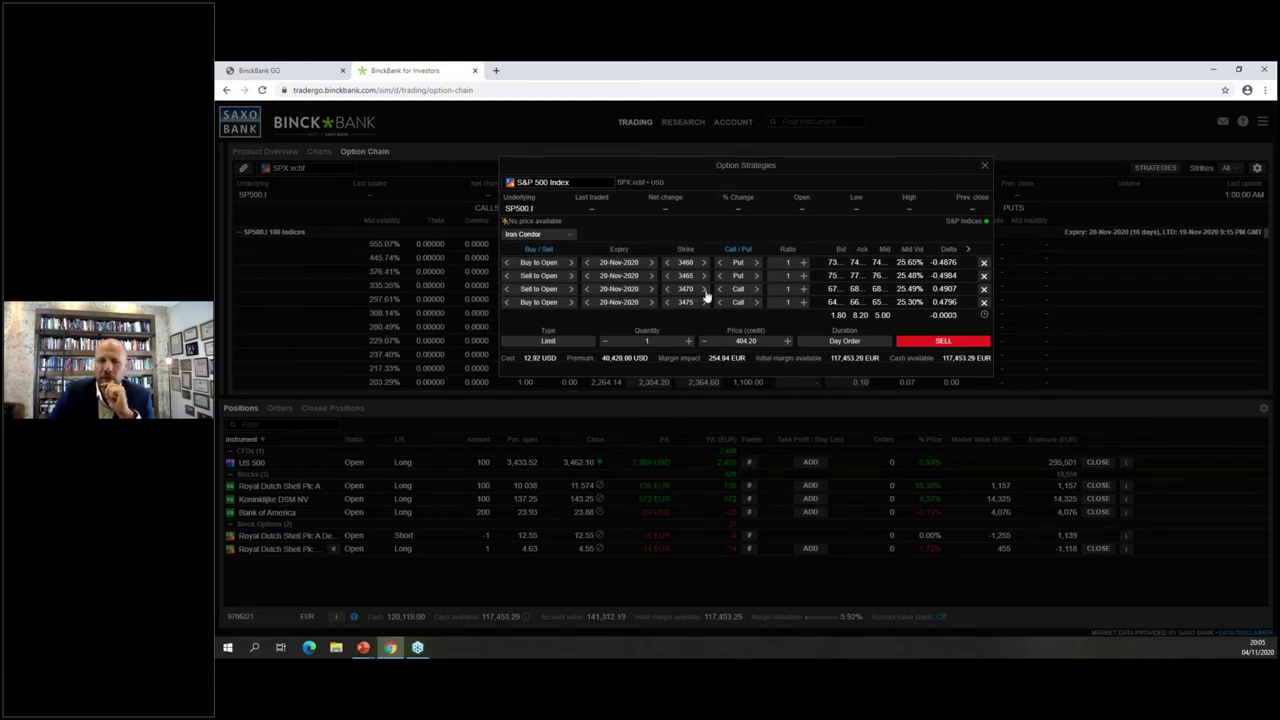
Step: Set the strike of the iron condor's sold call leg to 3500
click(705, 290)
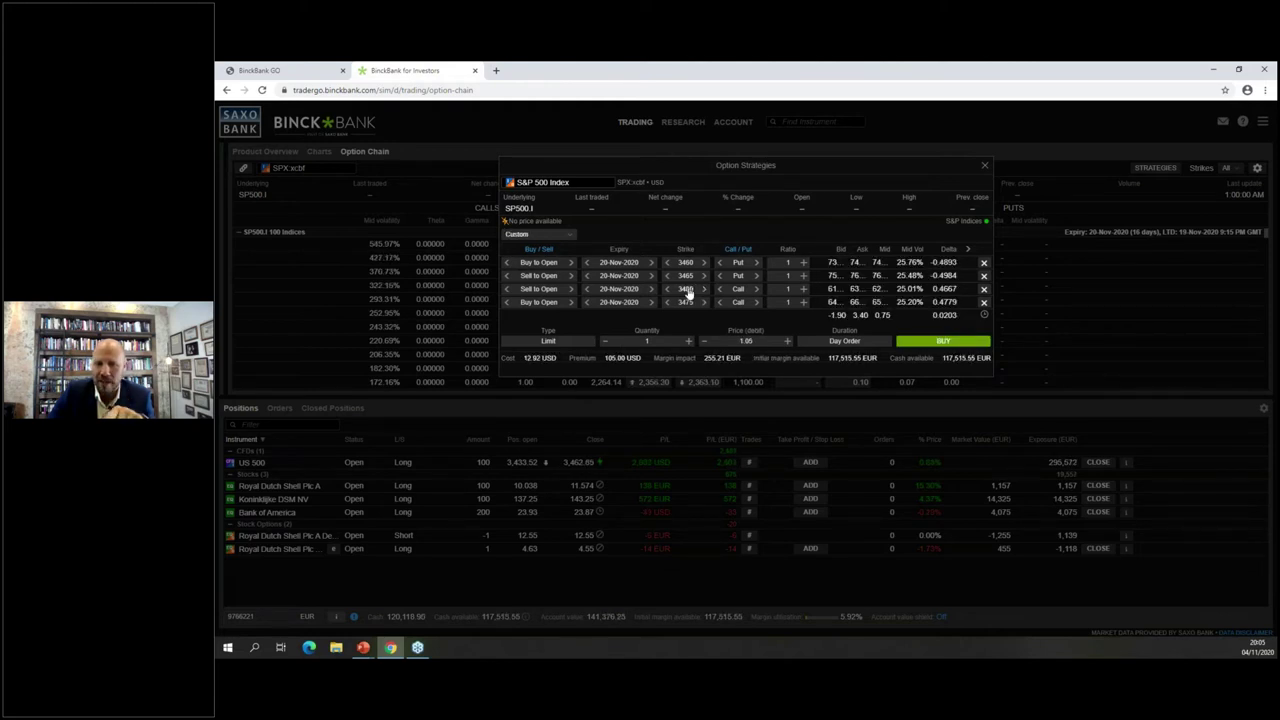
click(687, 293)
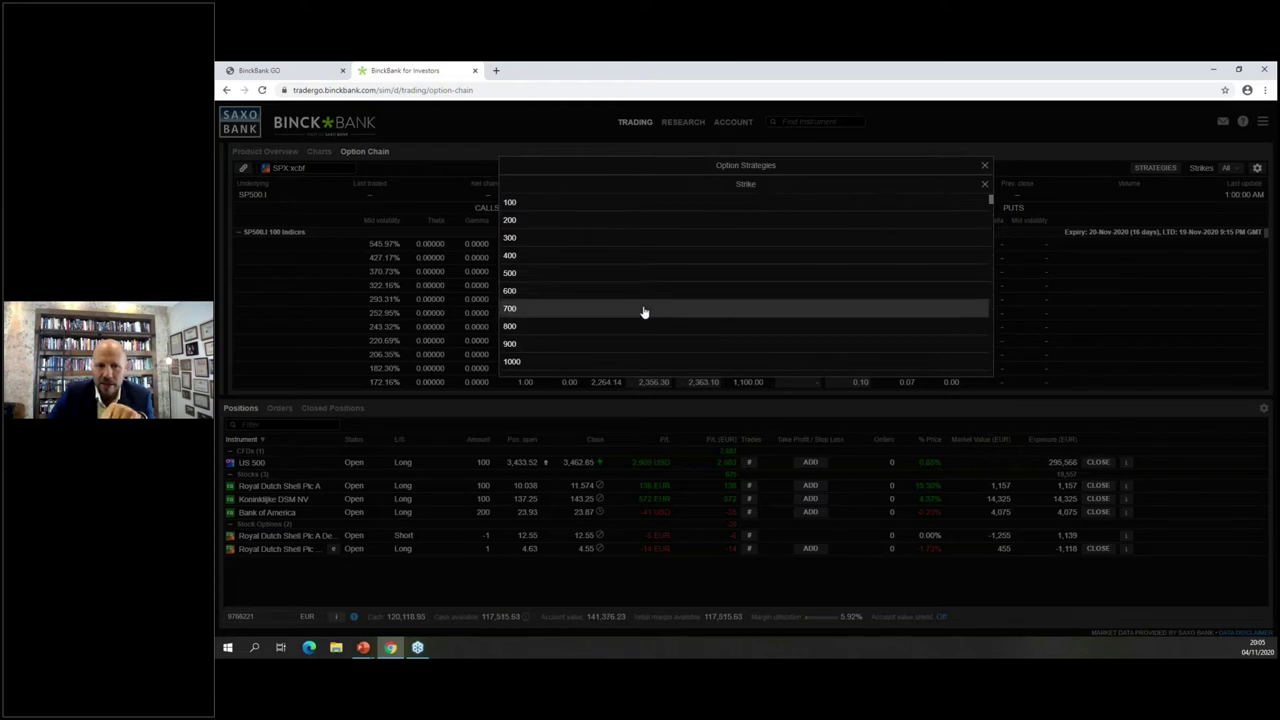
scroll(745, 280, down, 15)
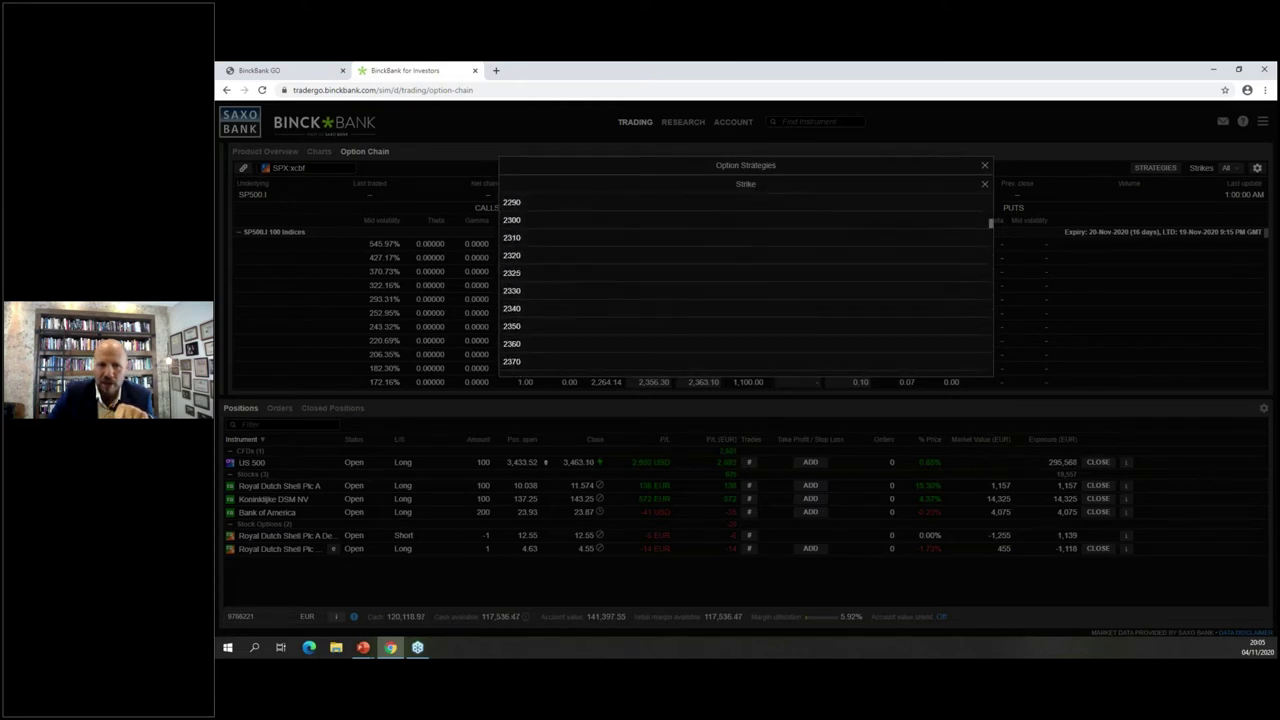
scroll(645, 325, down, 6)
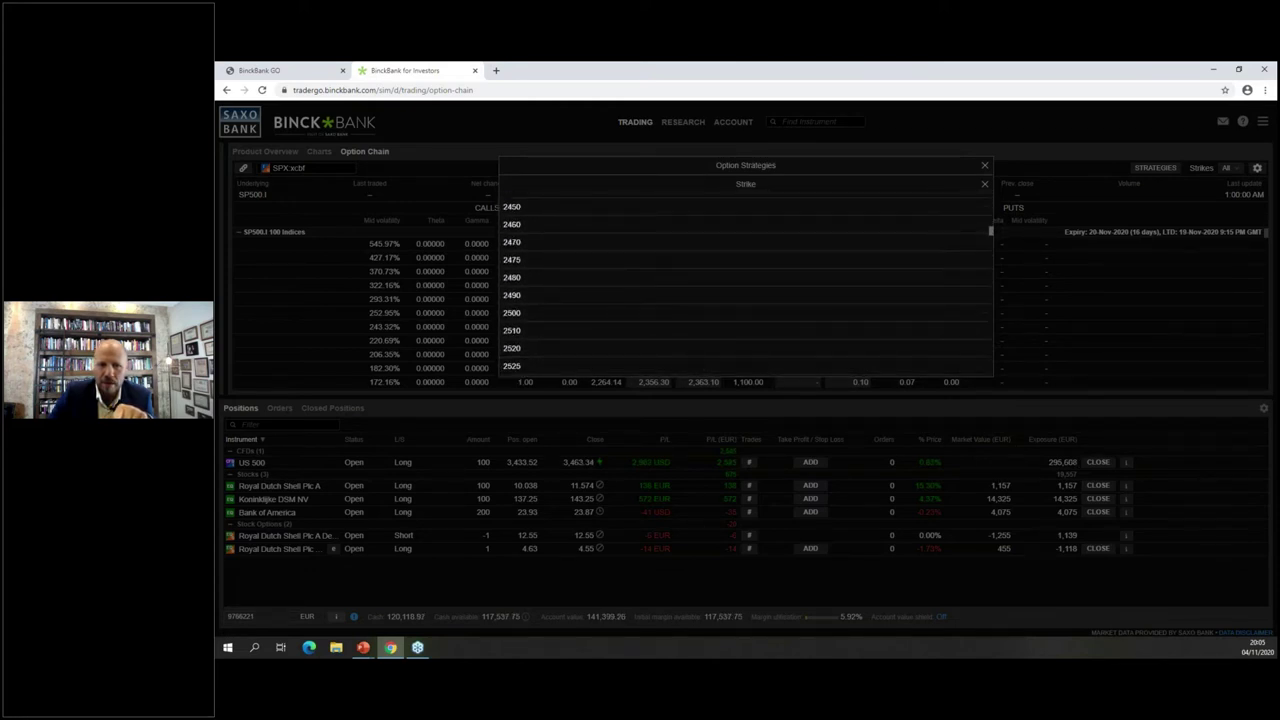
scroll(646, 337, down, 10)
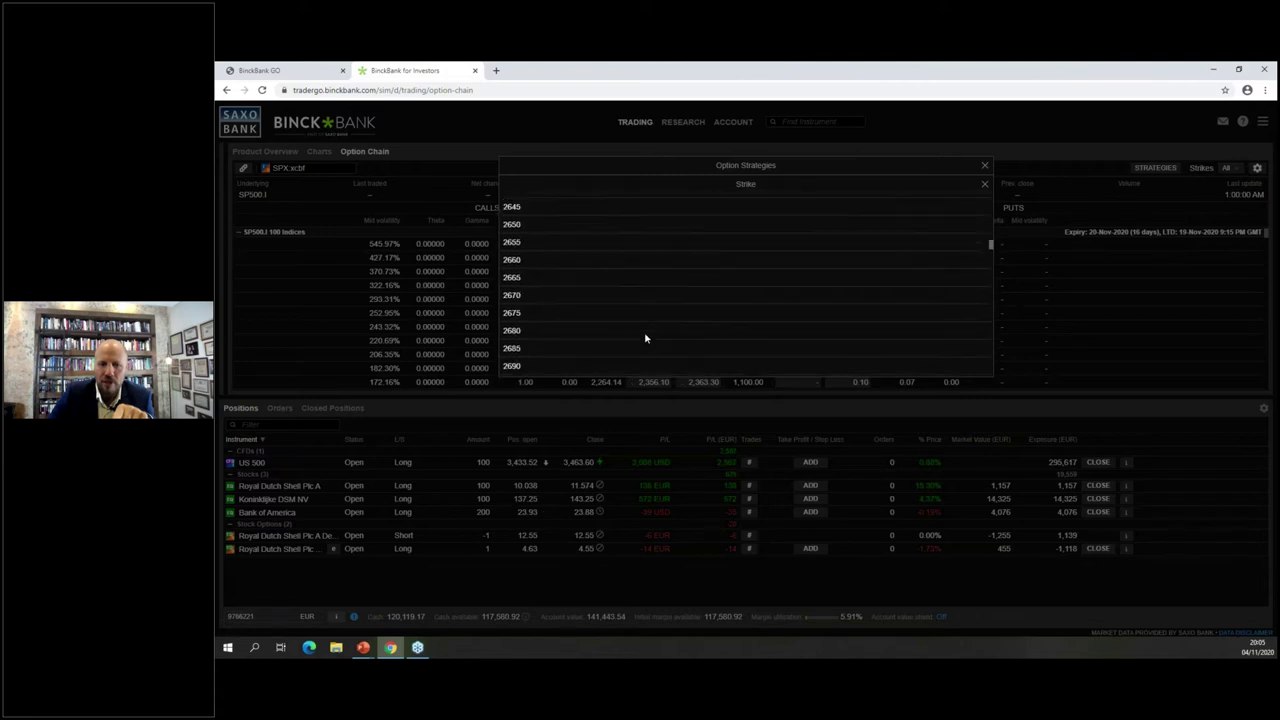
scroll(641, 332, down, 16)
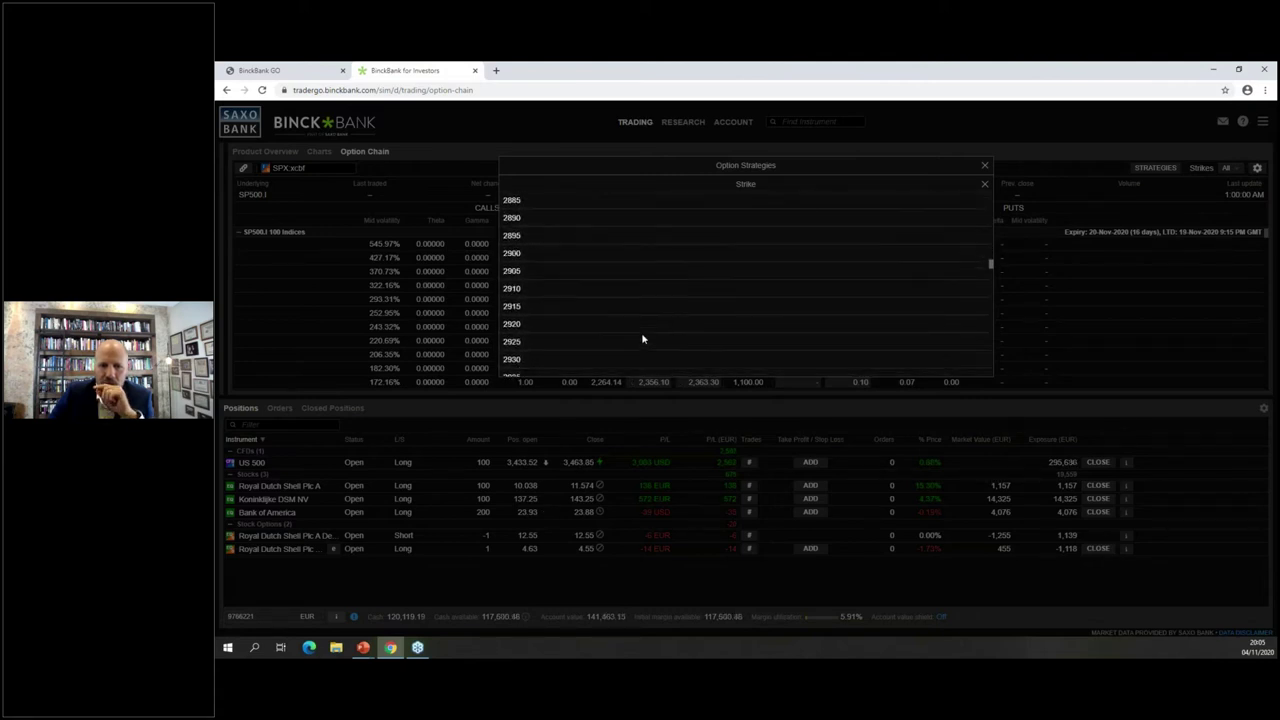
scroll(641, 340, down, 16)
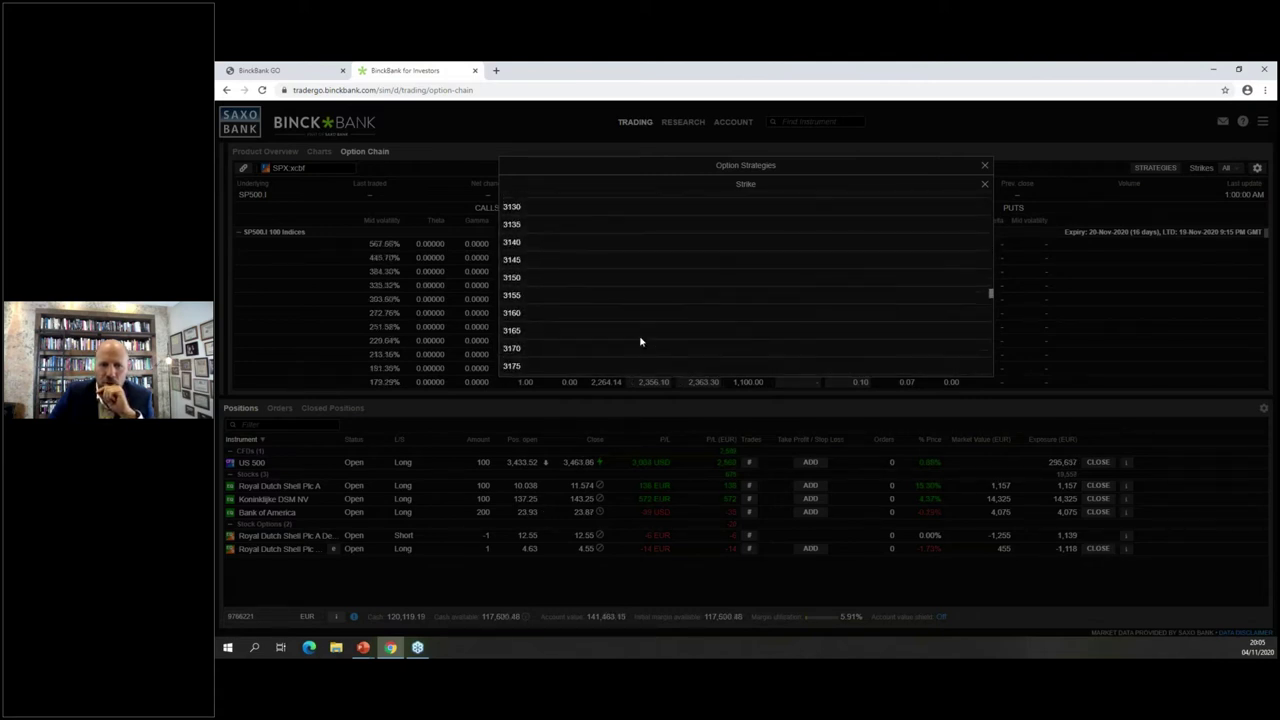
scroll(640, 340, down, 8)
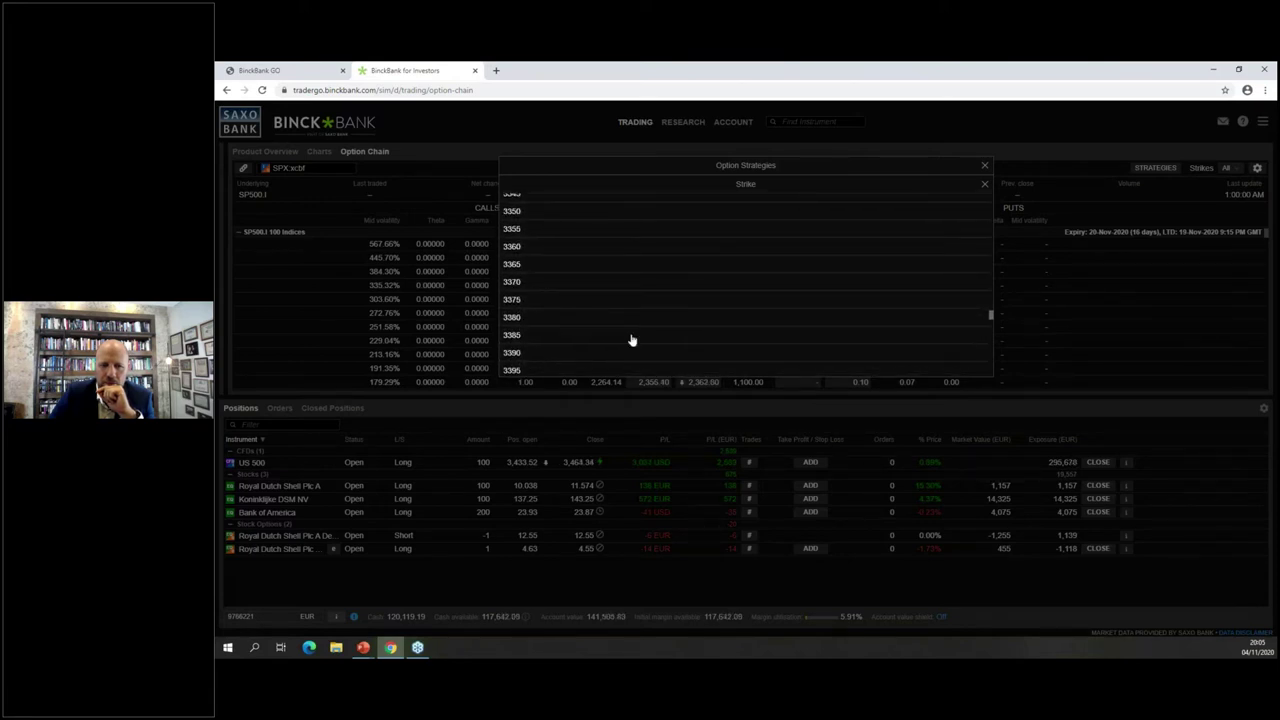
scroll(580, 338, down, 7)
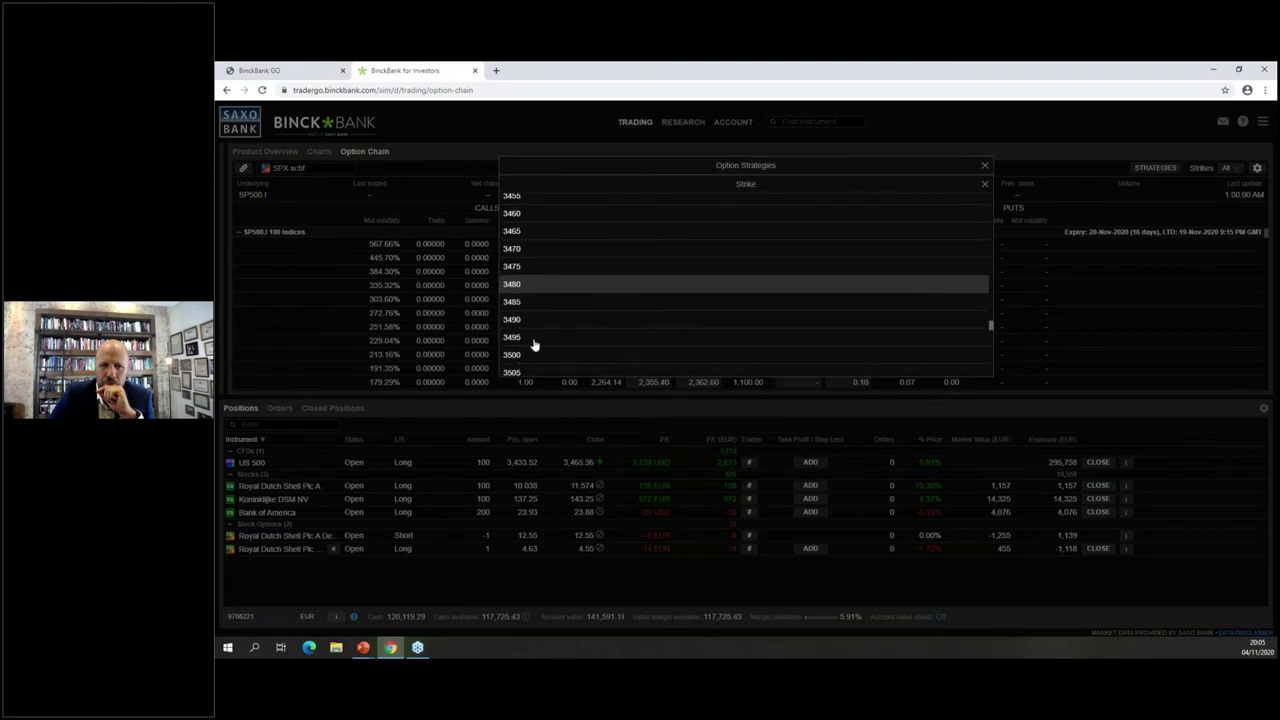
click(512, 357)
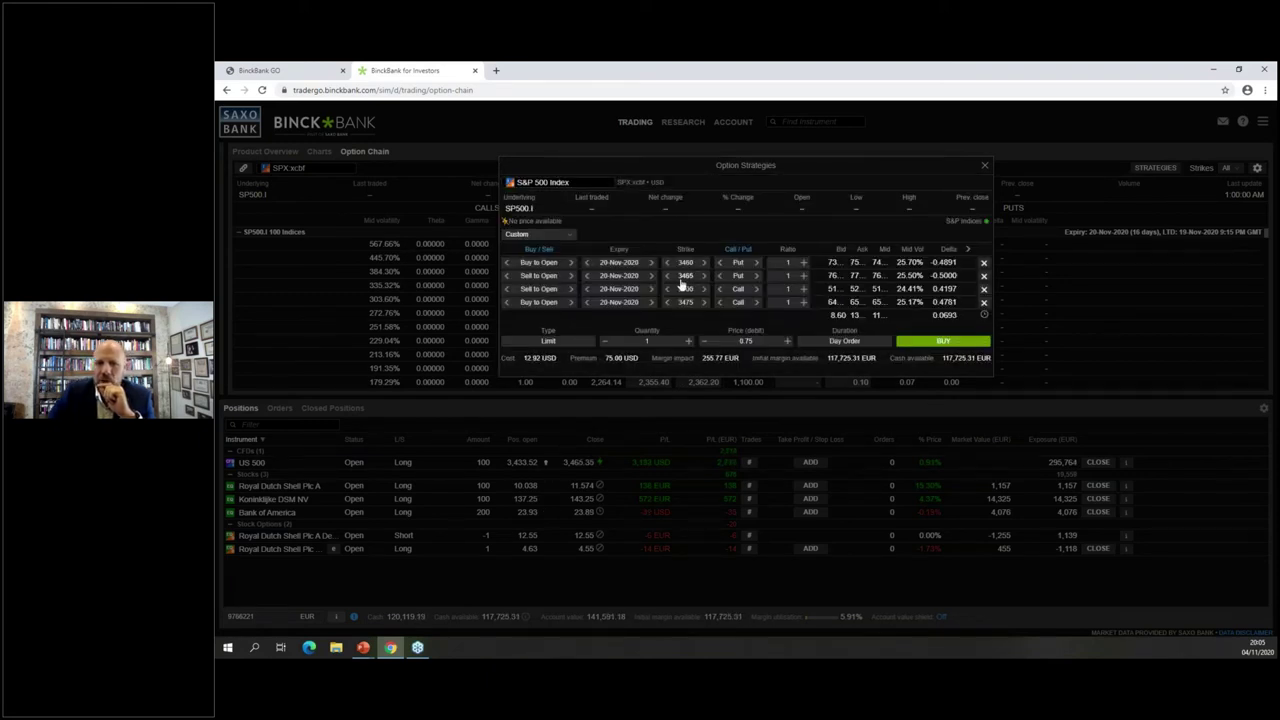
Step: Set the strike of the iron condor's sold put leg to 3000
click(679, 288)
scroll(606, 300, up, 15)
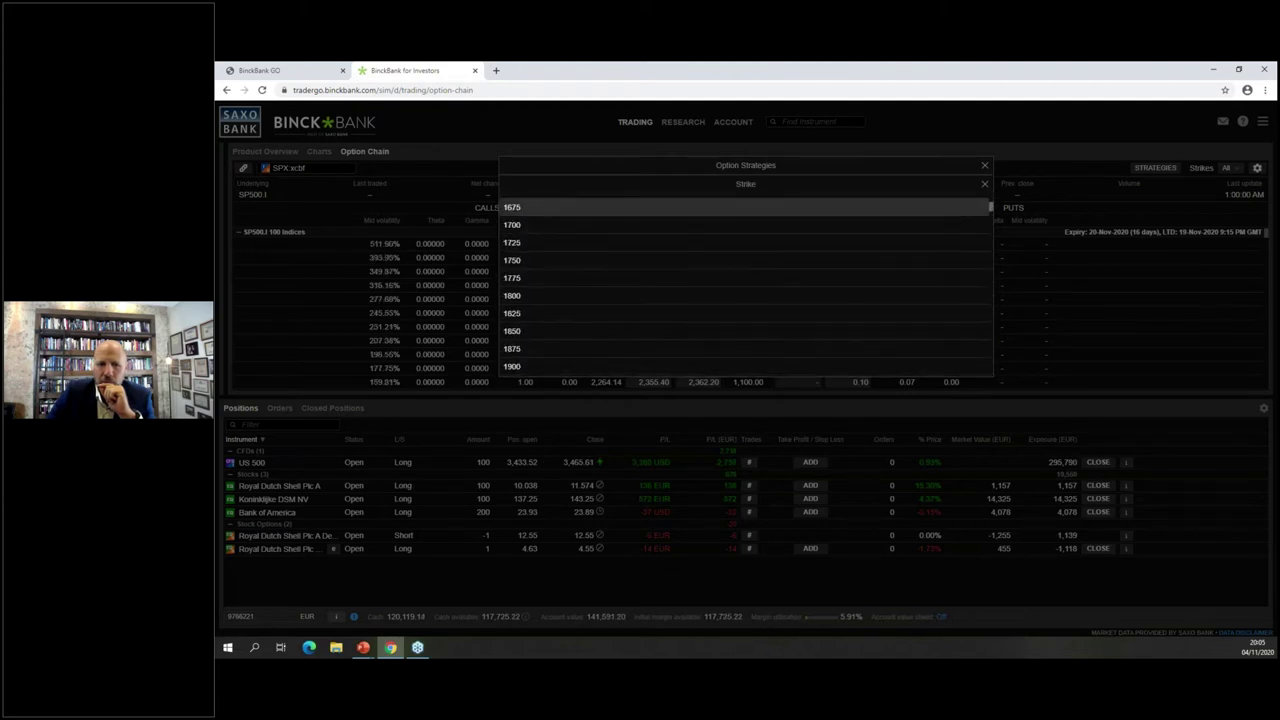
scroll(603, 318, down, 5)
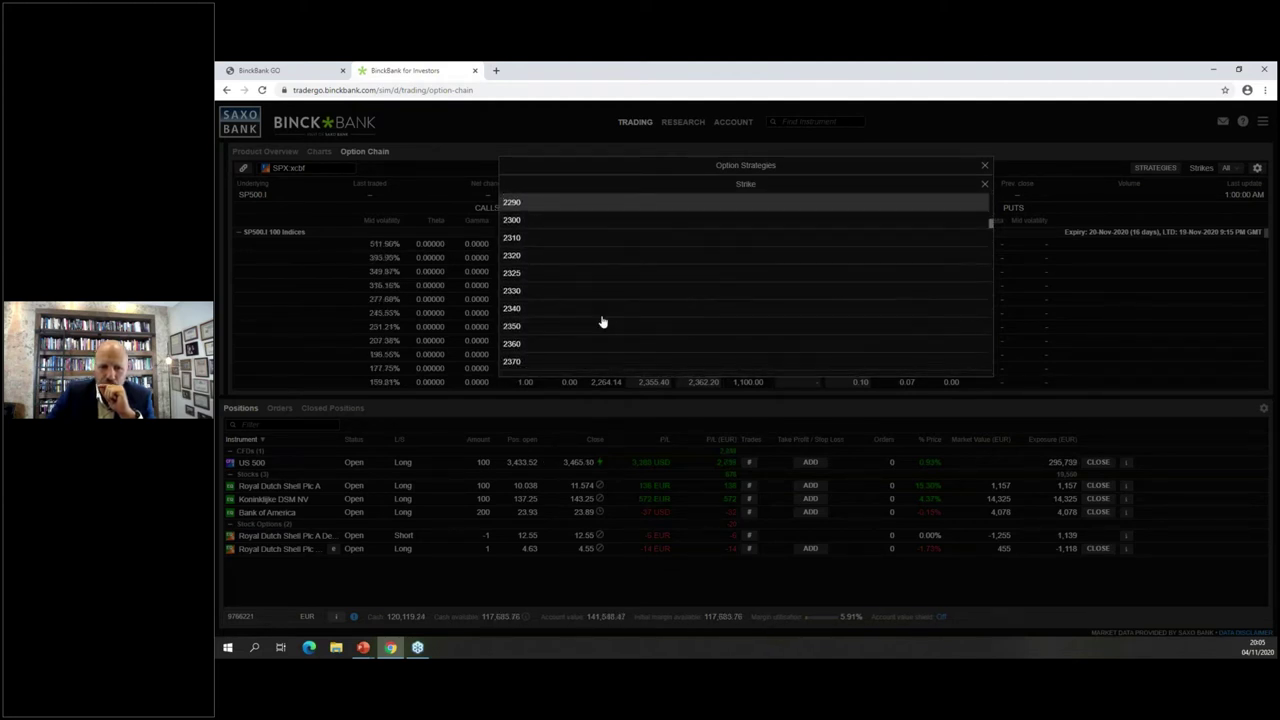
scroll(602, 320, down, 5)
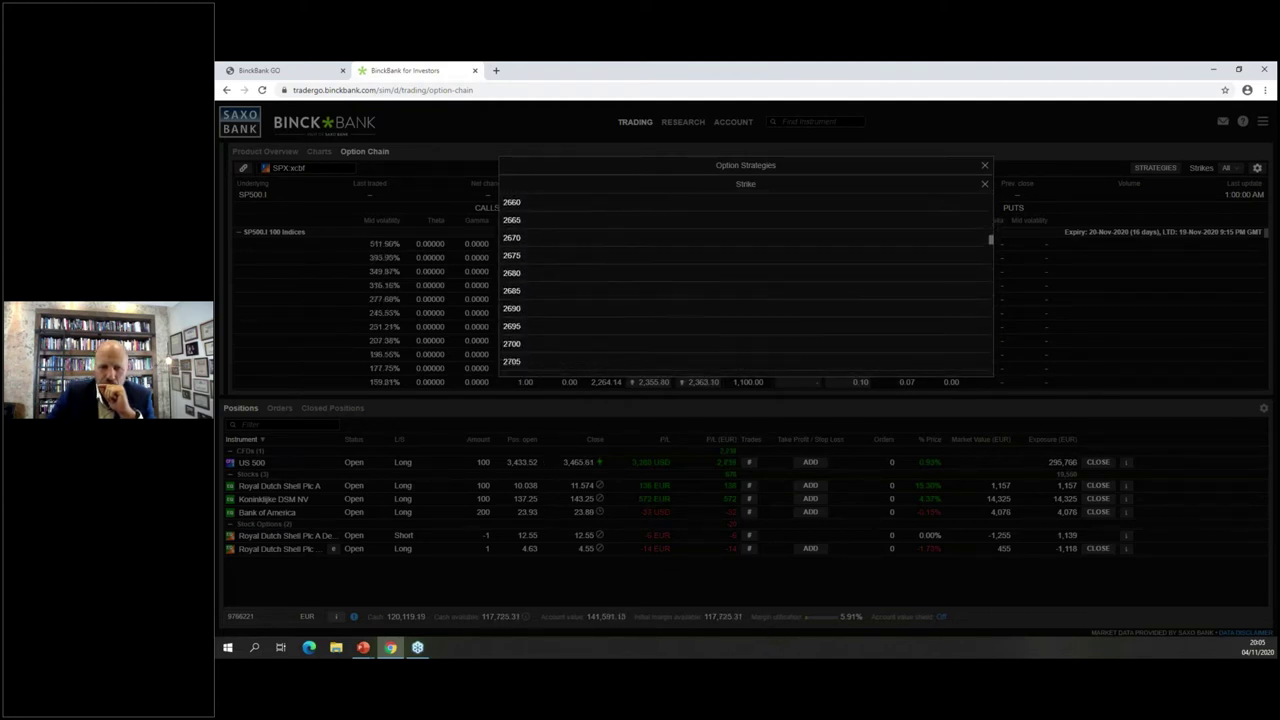
scroll(602, 315, down, 2)
scroll(602, 318, down, 4)
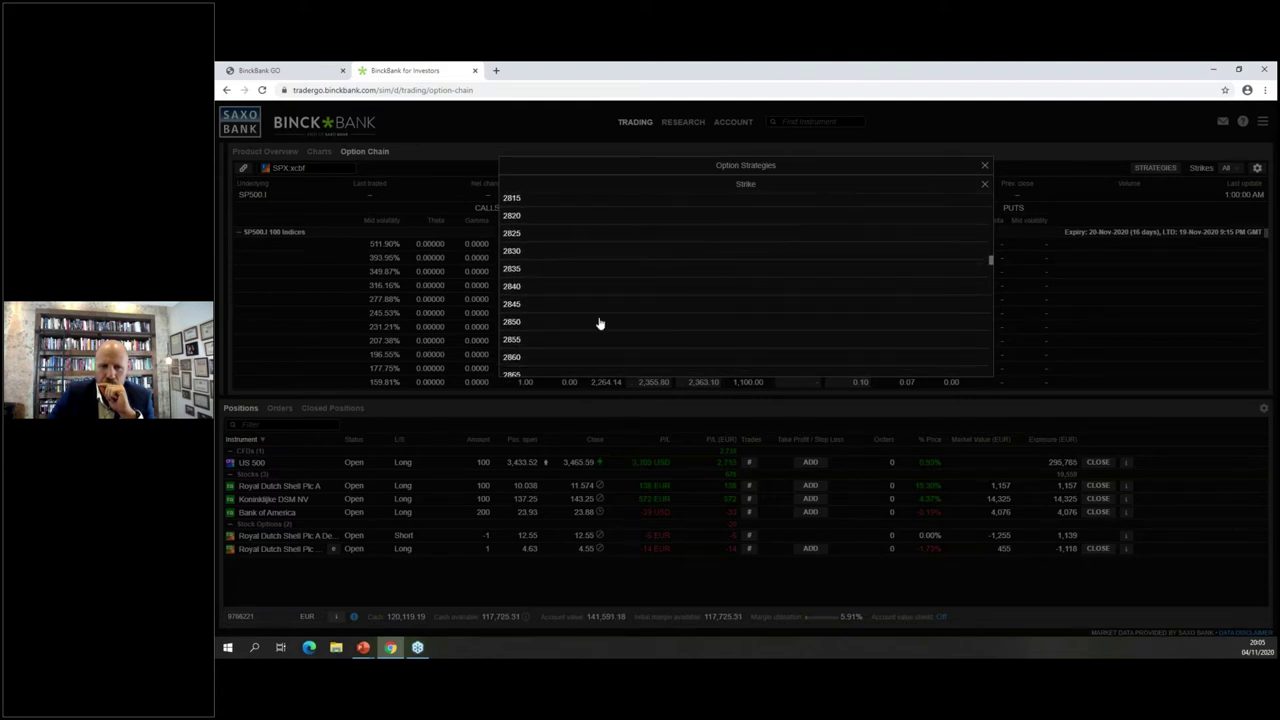
scroll(549, 335, down, 1)
scroll(549, 335, down, 2)
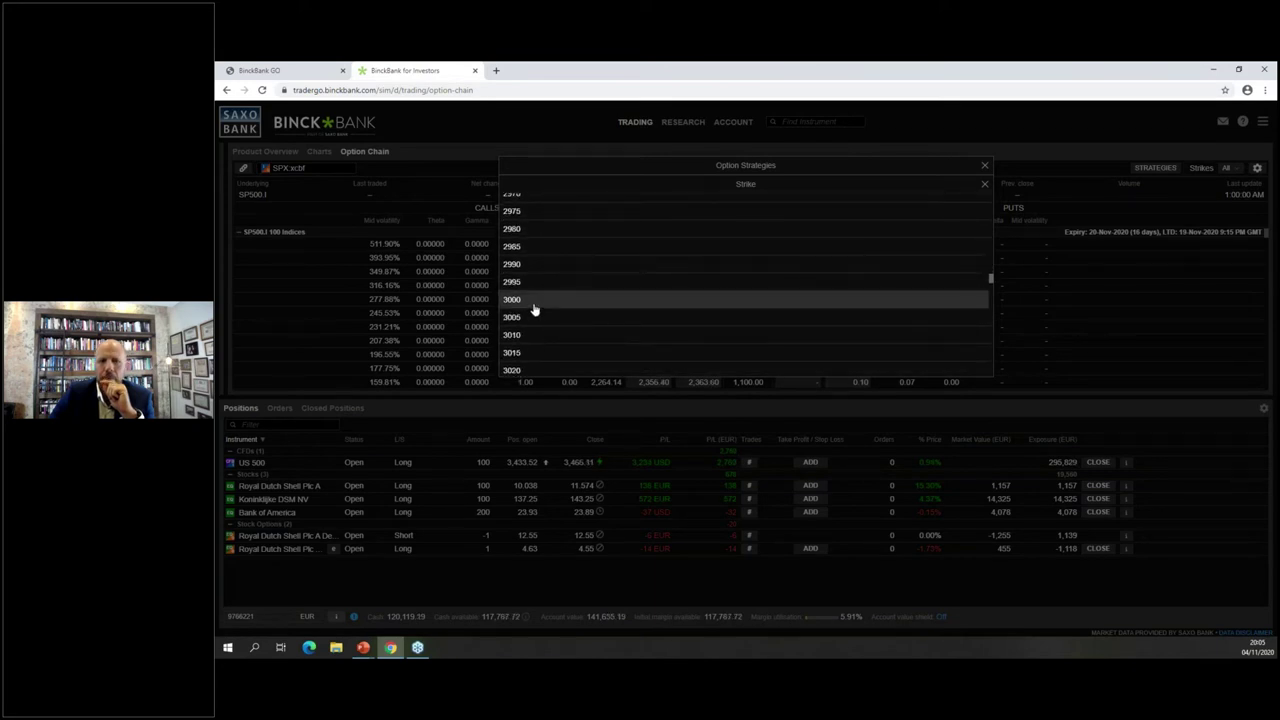
click(549, 303)
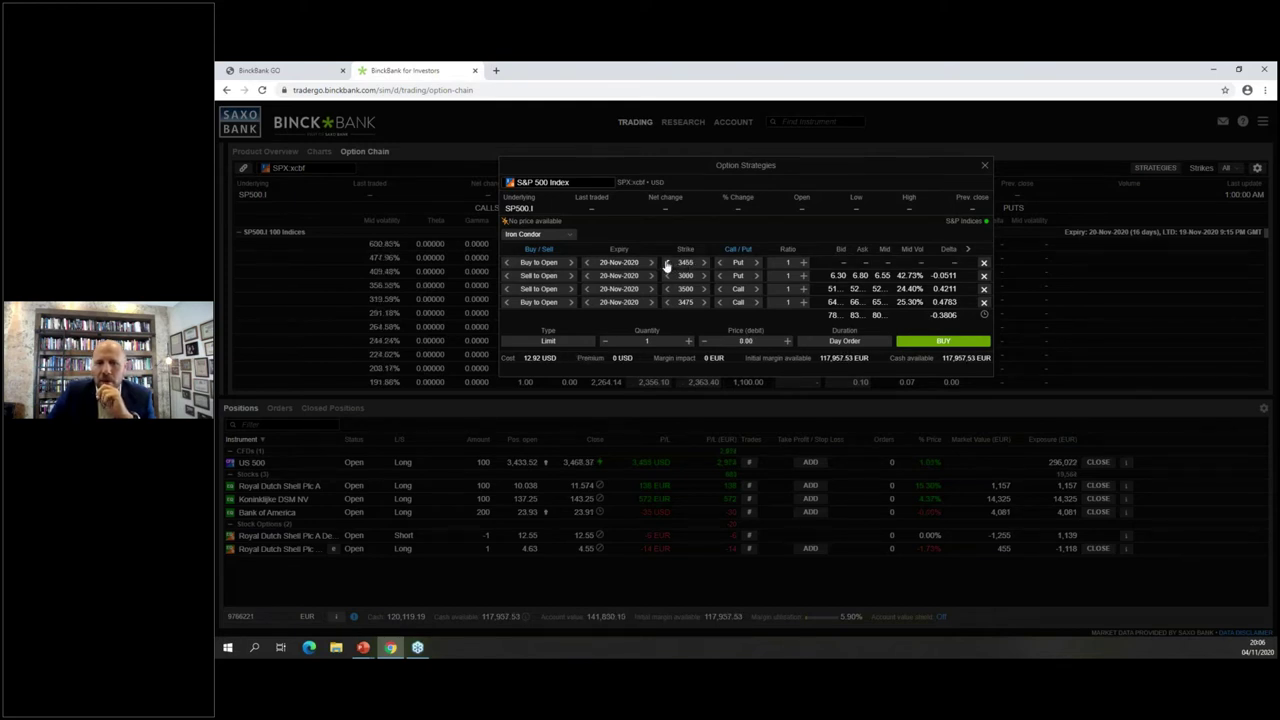
Step: Set the strike of the iron condor's bought put leg to 2900
click(667, 263)
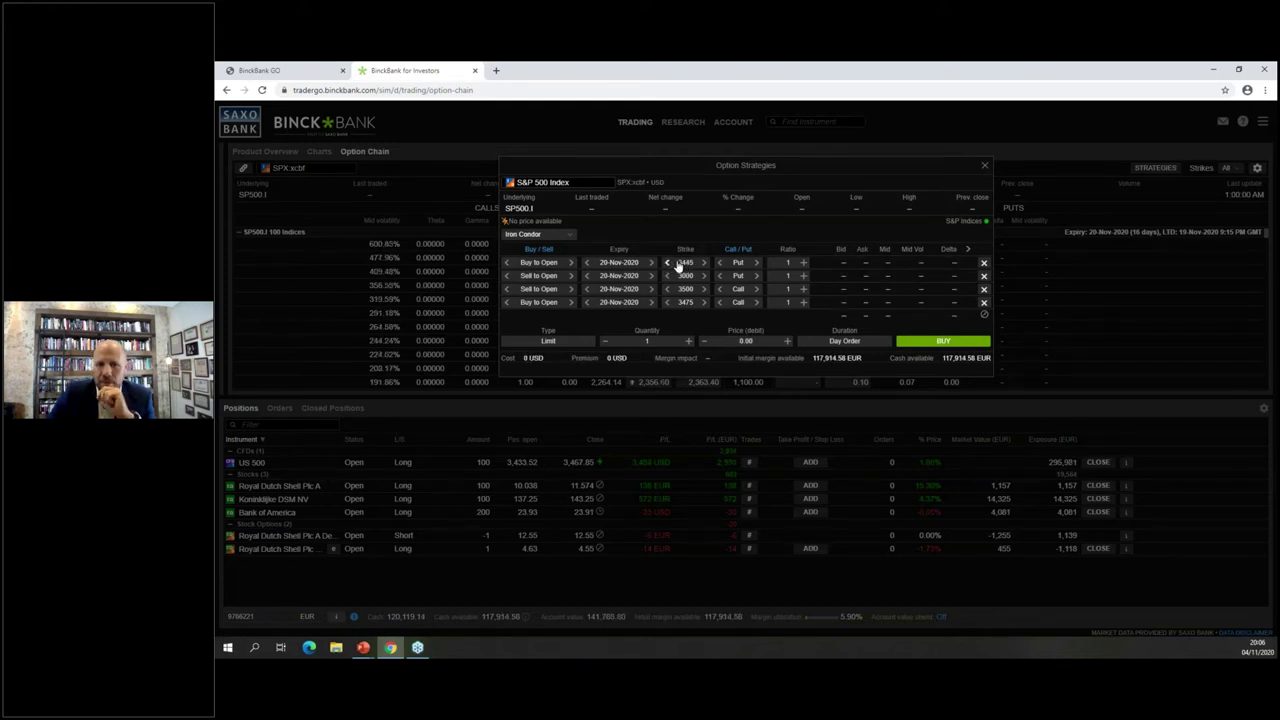
click(702, 265)
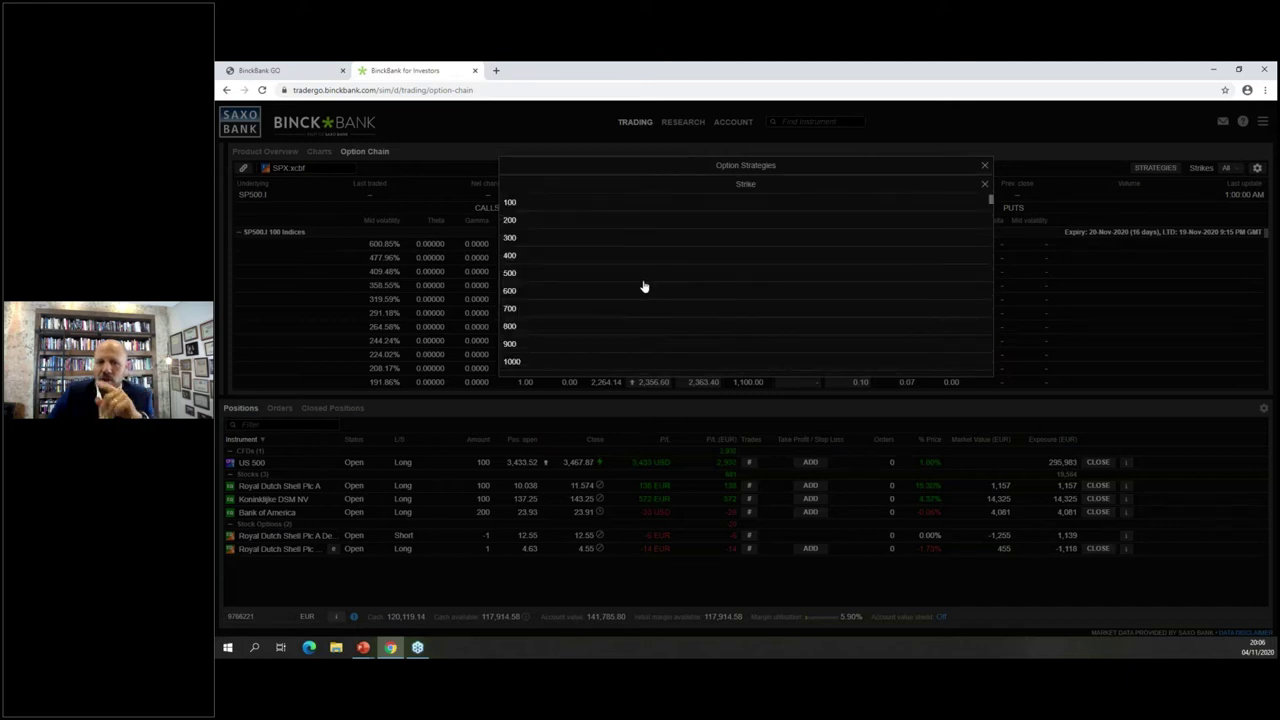
scroll(663, 297, down, 10)
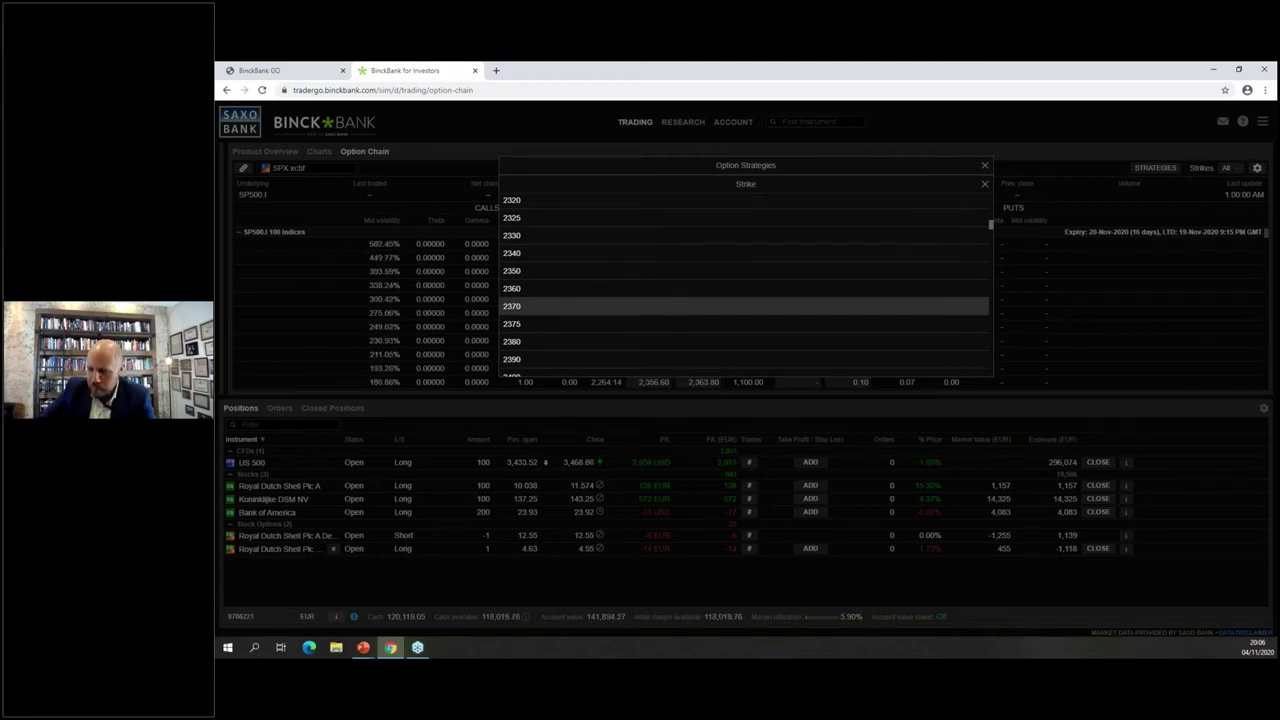
scroll(660, 322, down, 6)
scroll(660, 317, down, 8)
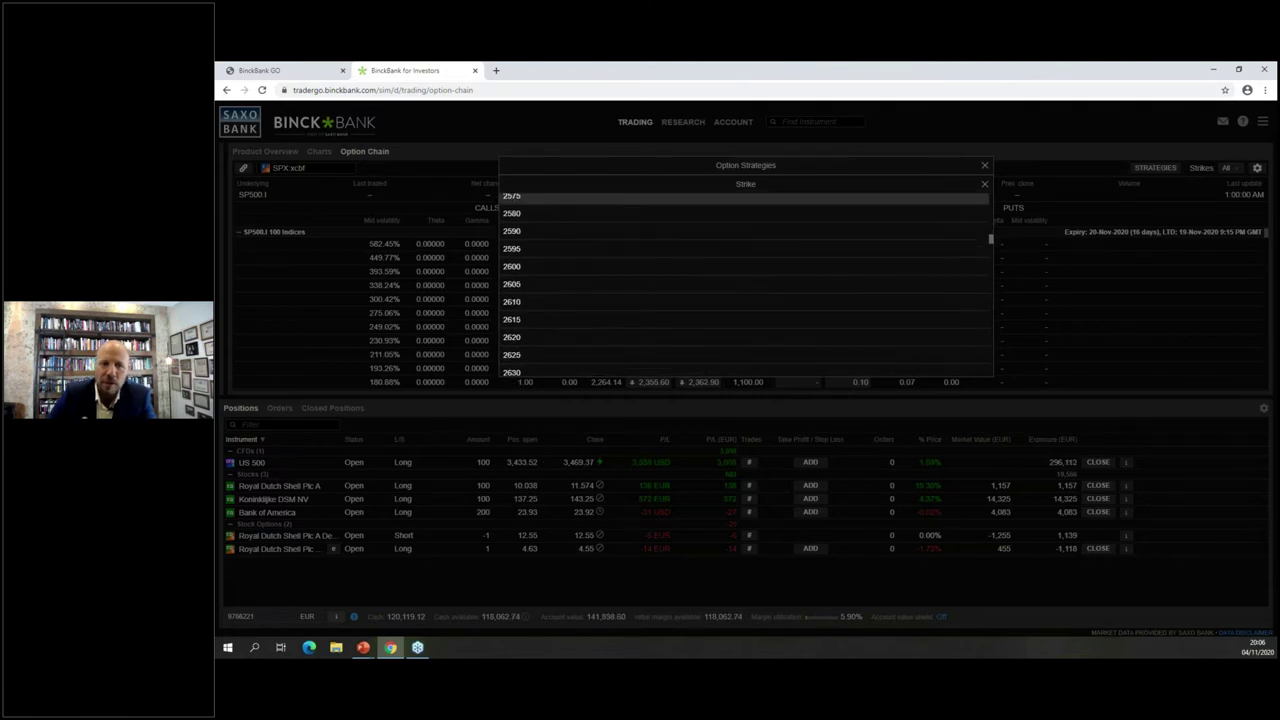
scroll(658, 316, down, 4)
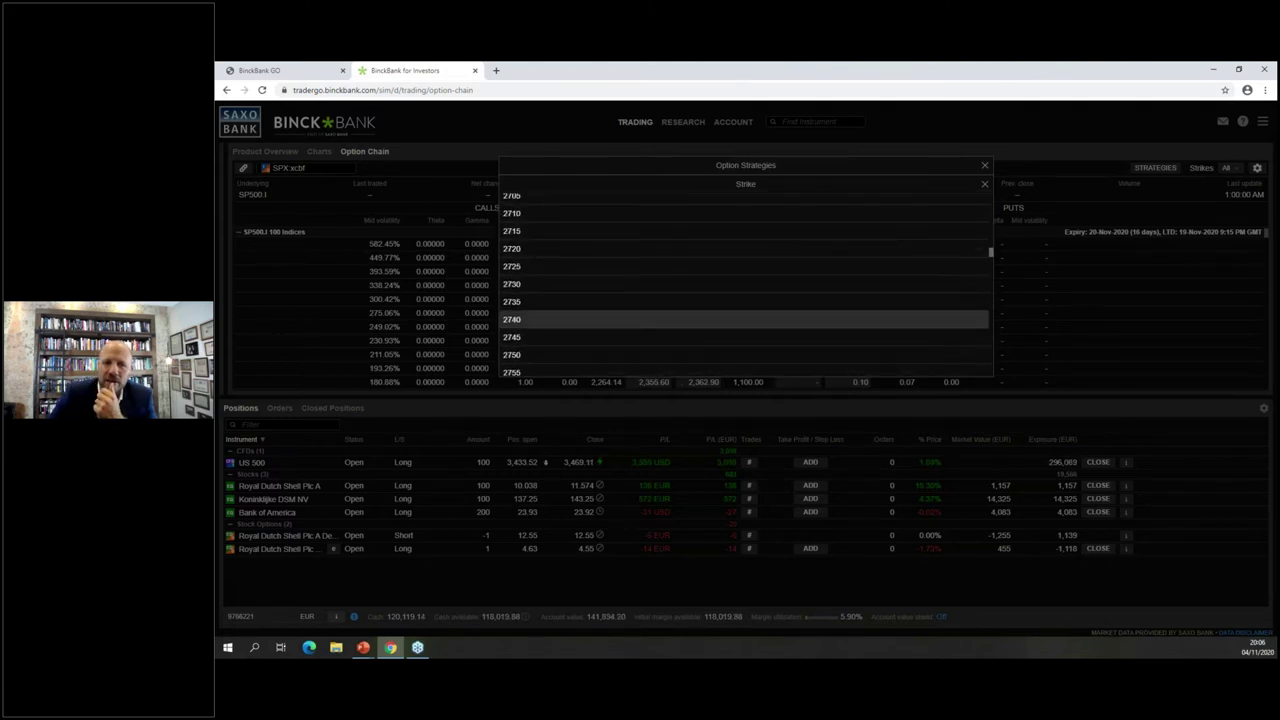
scroll(591, 320, down, 4)
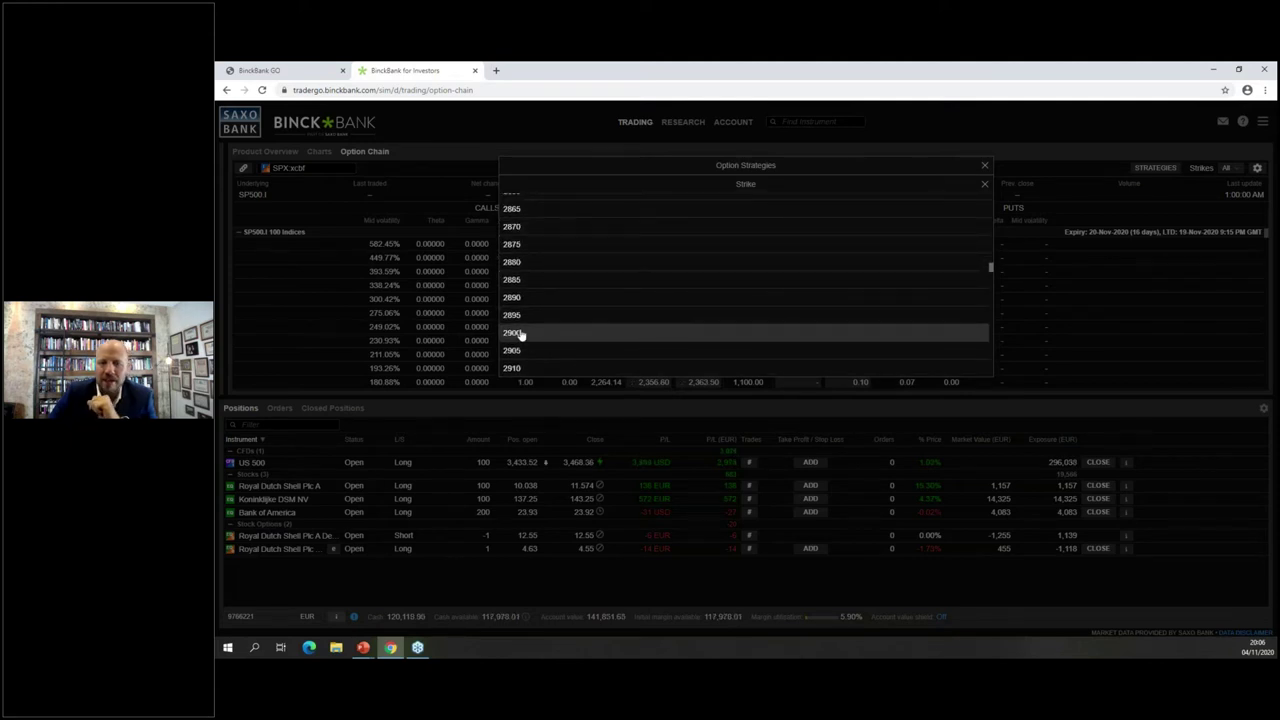
click(520, 334)
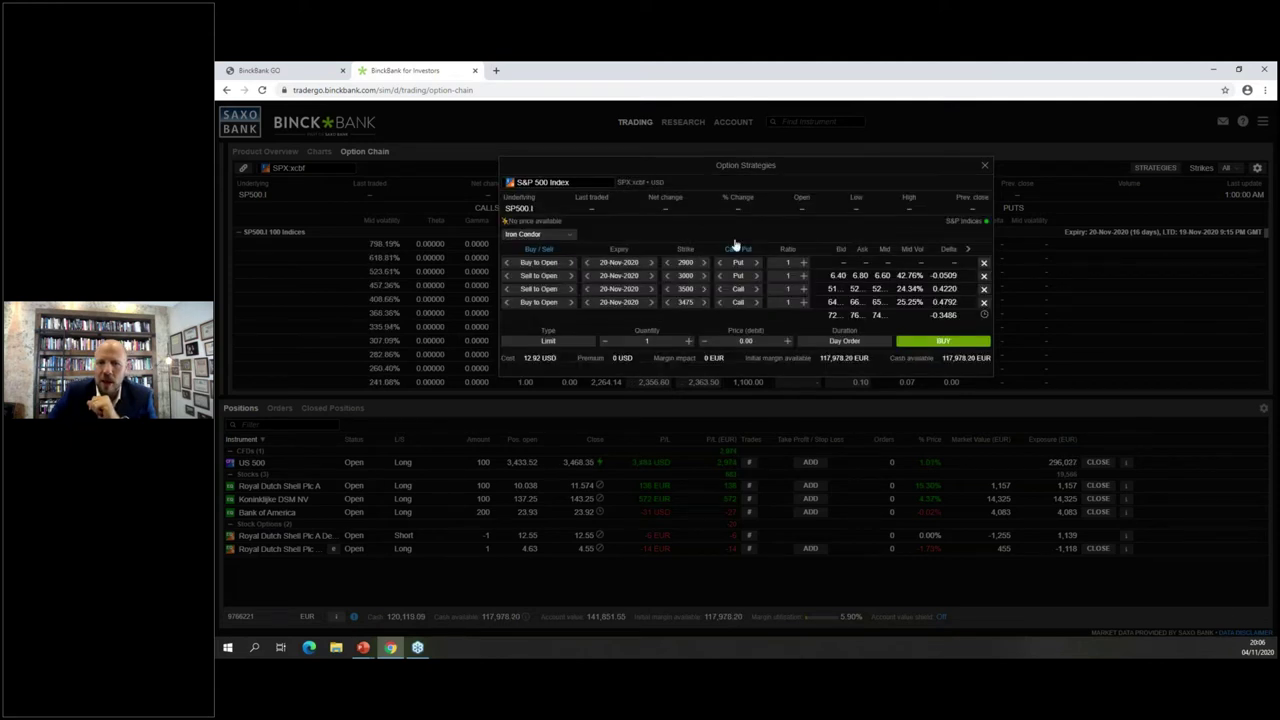
Step: Set the strike of the iron condor's bought call leg to 3600
click(686, 302)
scroll(663, 277, down, 15)
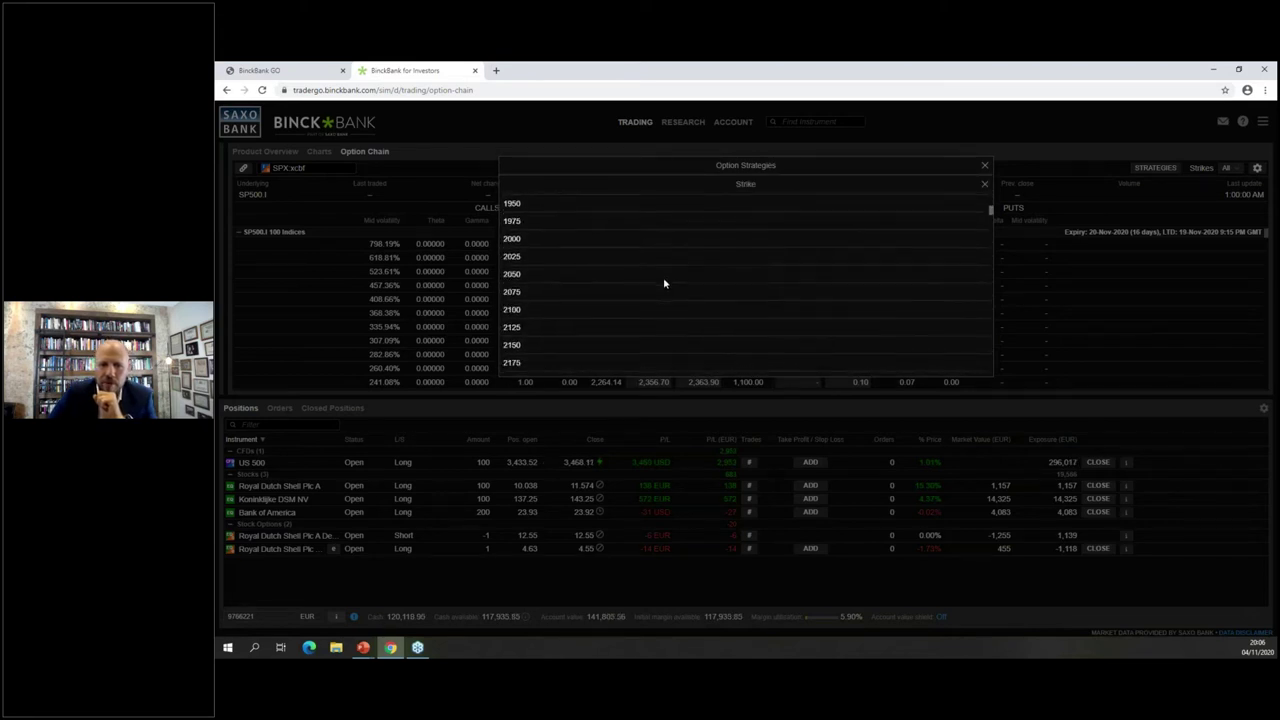
scroll(663, 287, down, 10)
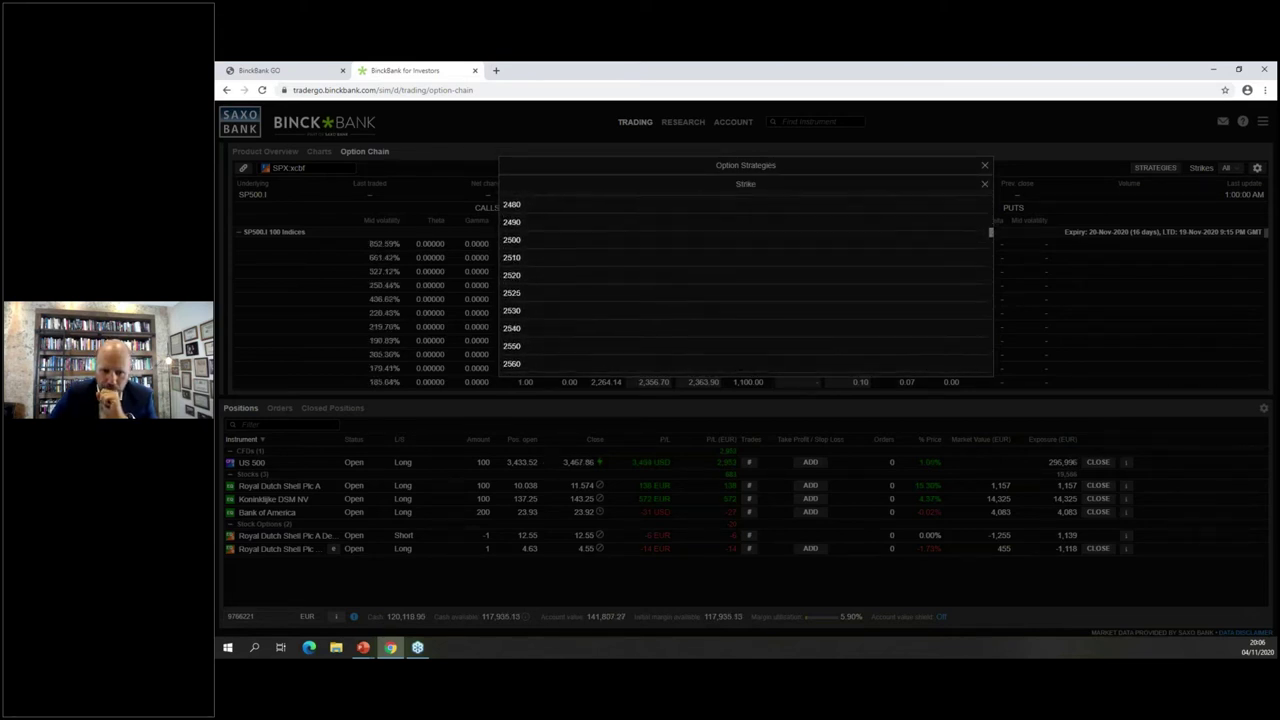
scroll(661, 289, down, 5)
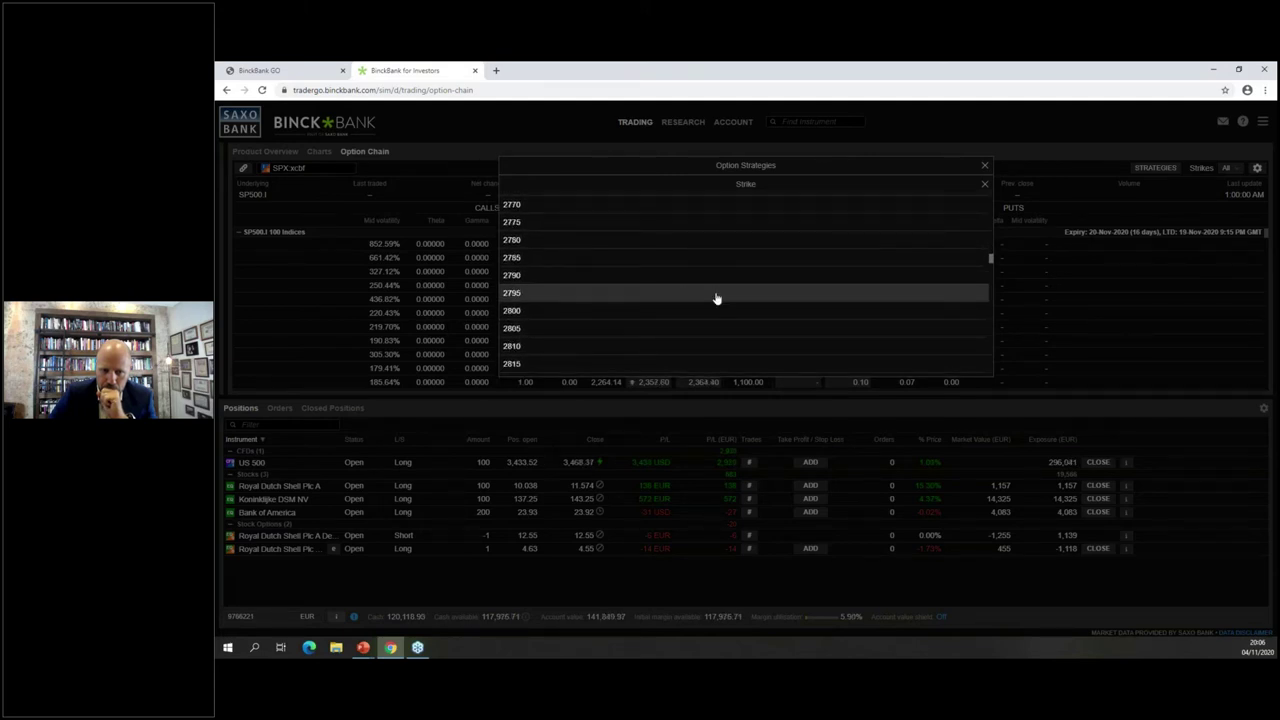
scroll(774, 297, down, 20)
scroll(770, 302, down, 6)
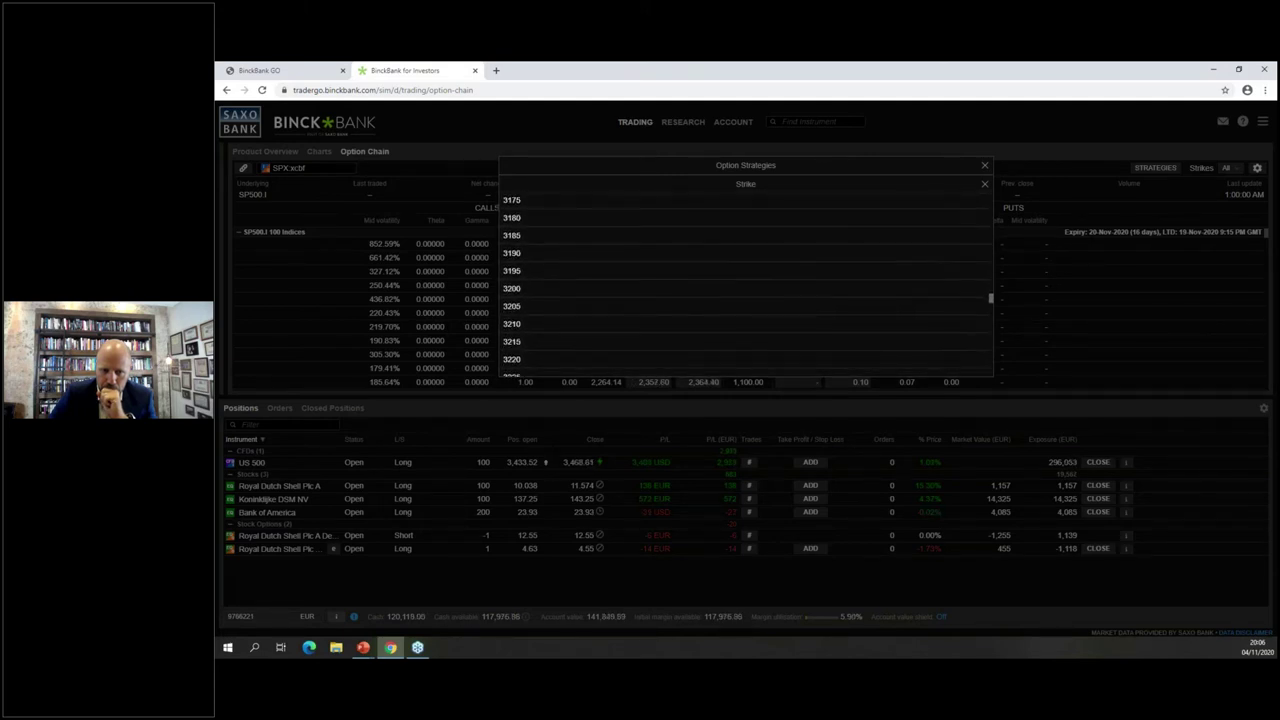
scroll(770, 302, down, 11)
scroll(768, 307, down, 4)
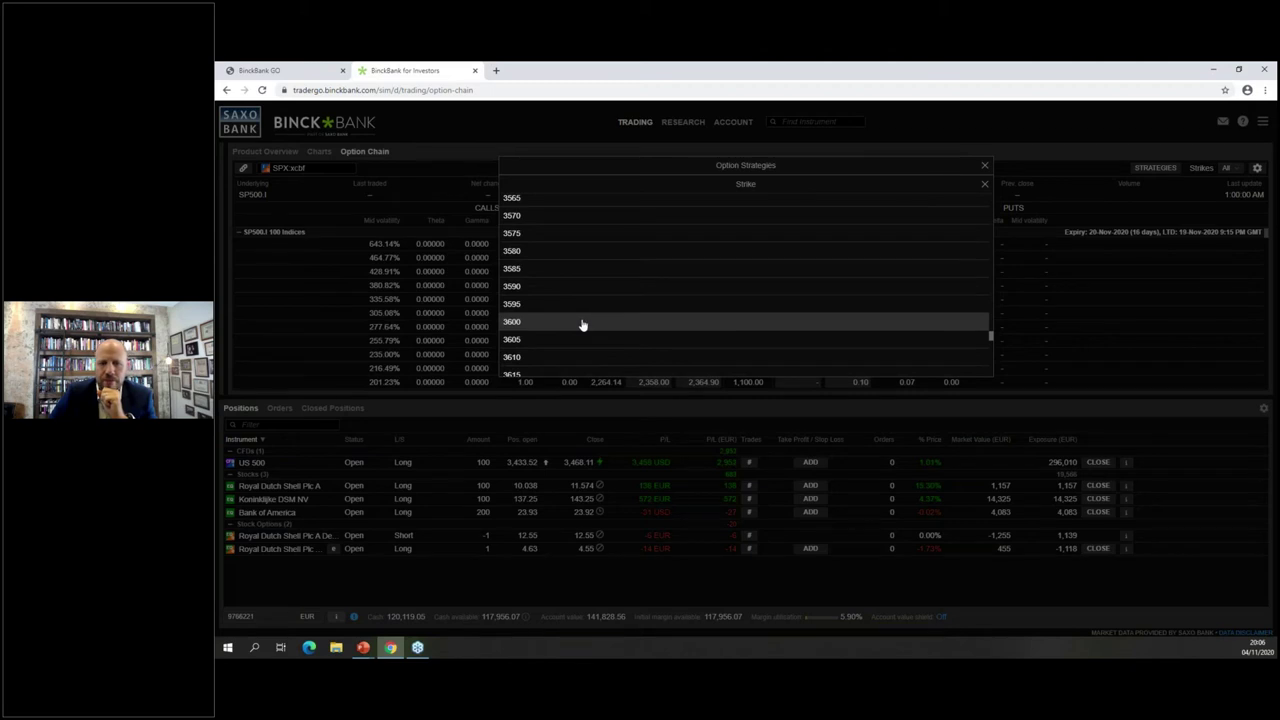
click(583, 322)
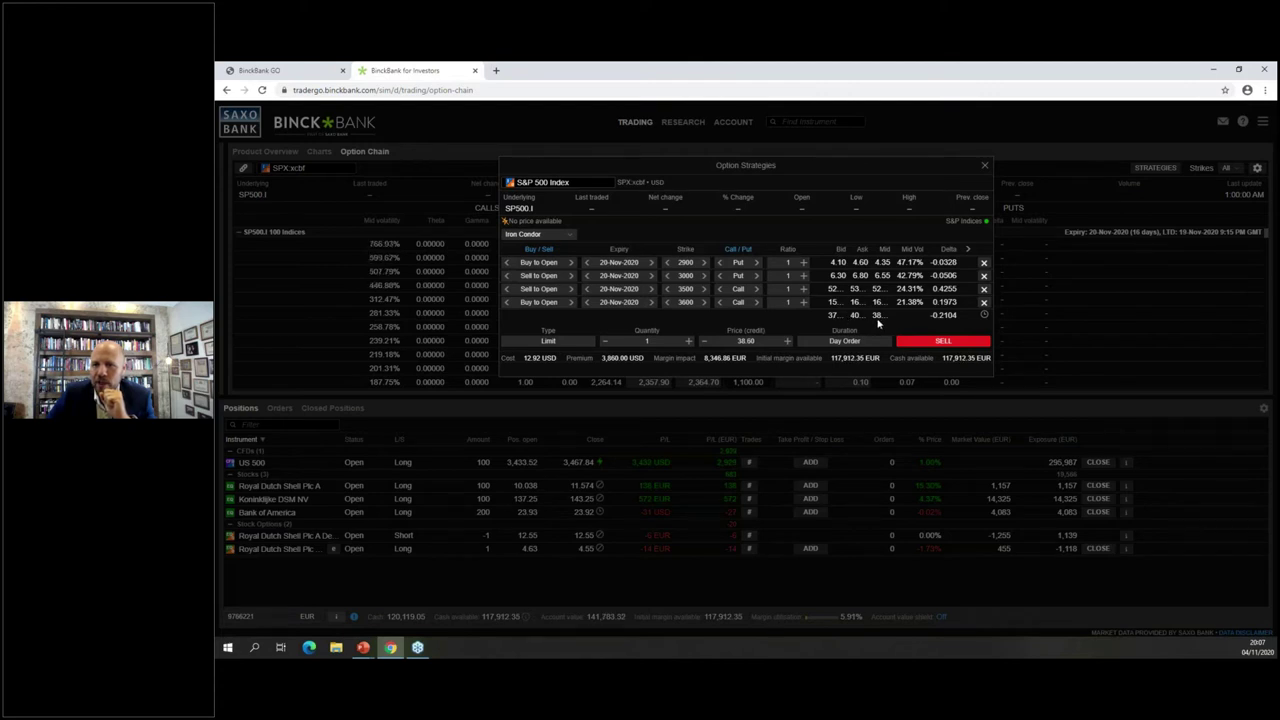
Step: Set the iron condor's credit price to 37, then submit and confirm the sell order
click(655, 341)
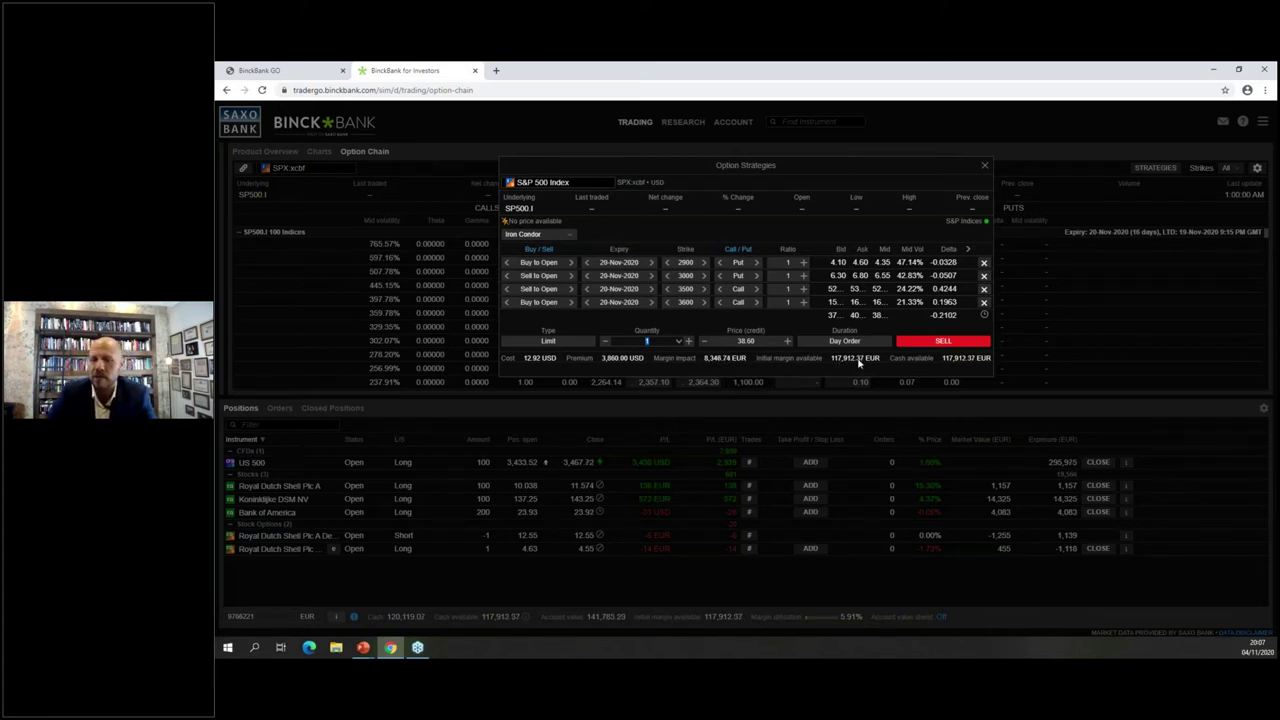
click(776, 340)
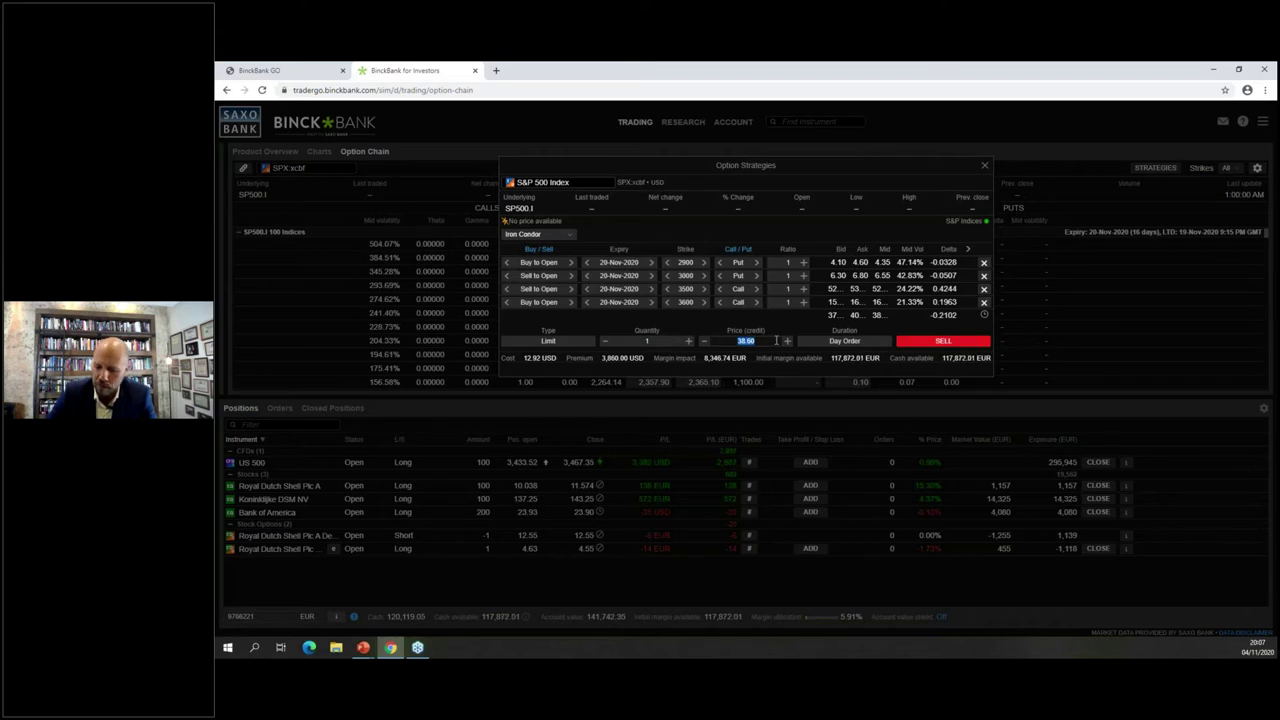
text(37.)
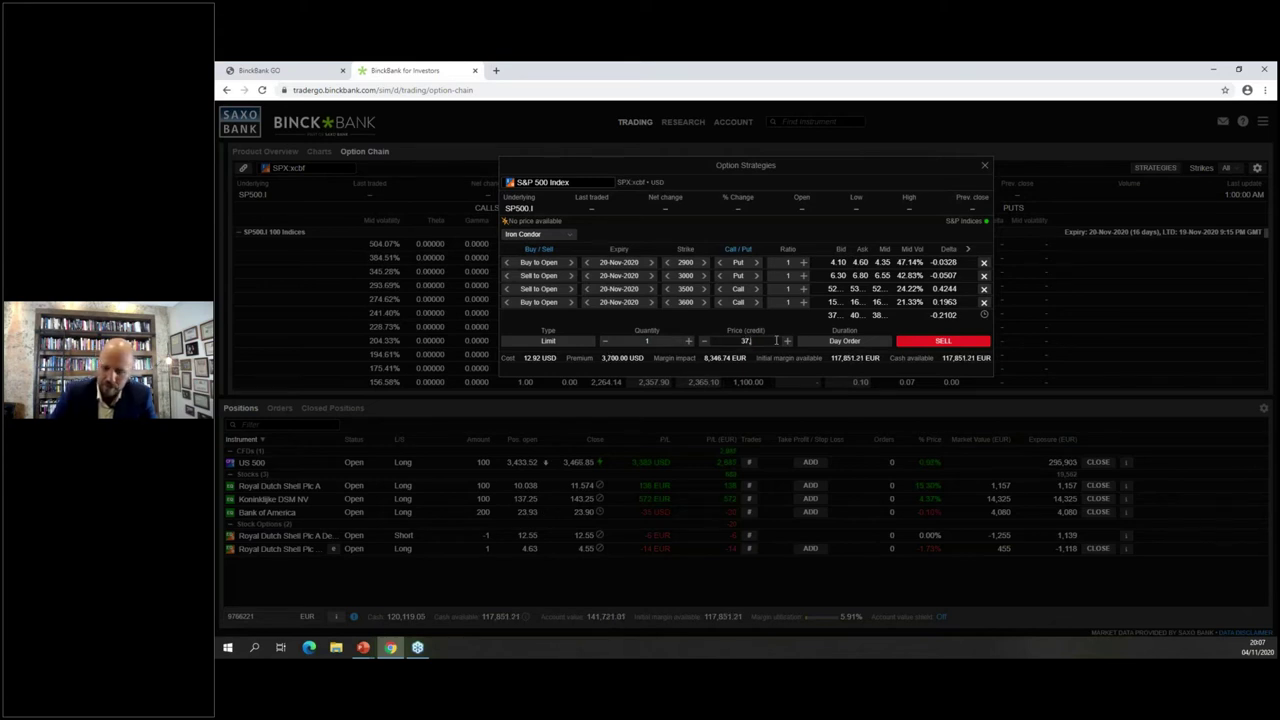
text(50)
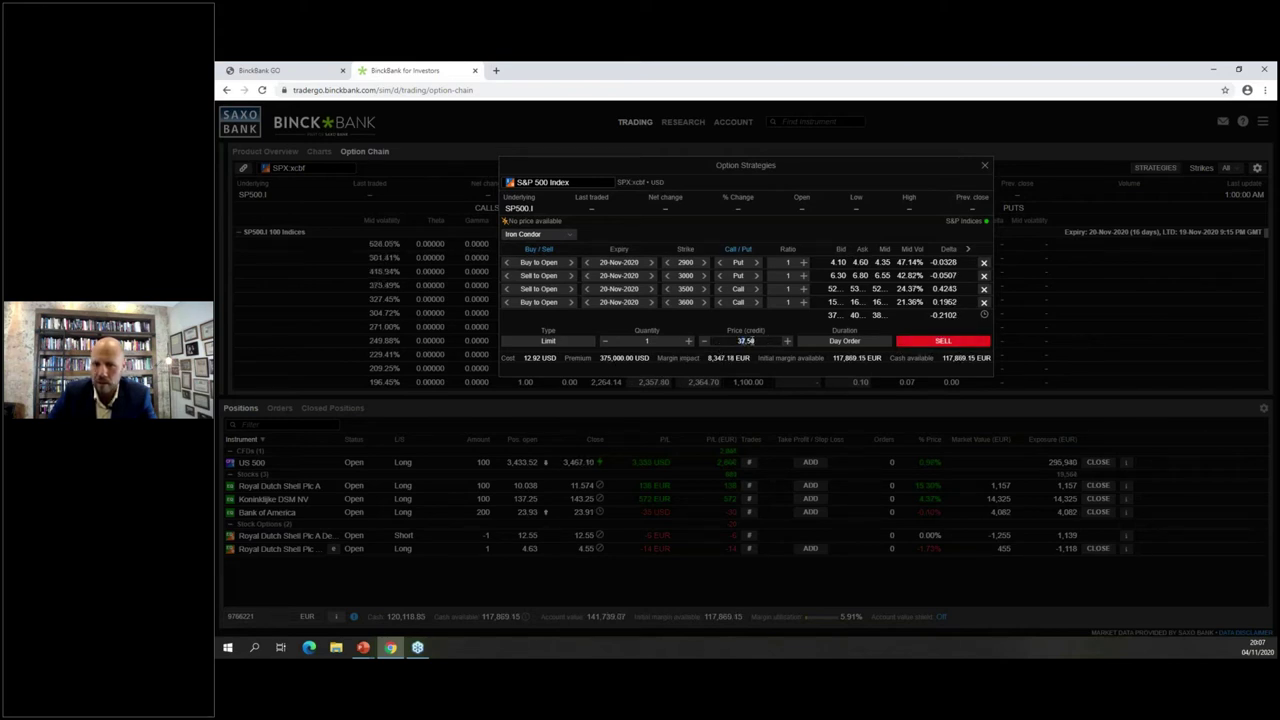
key(BackSpace)
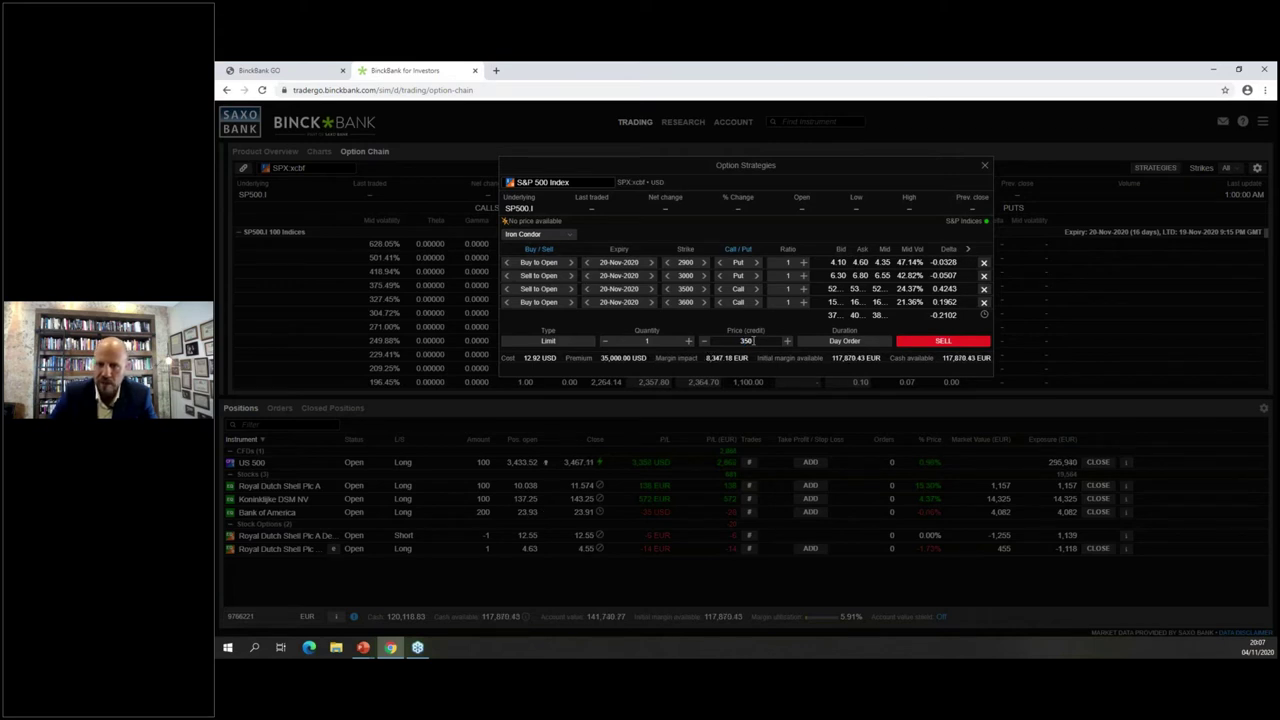
key(BackSpace)
key(BackSpace)
key(BackSpace)
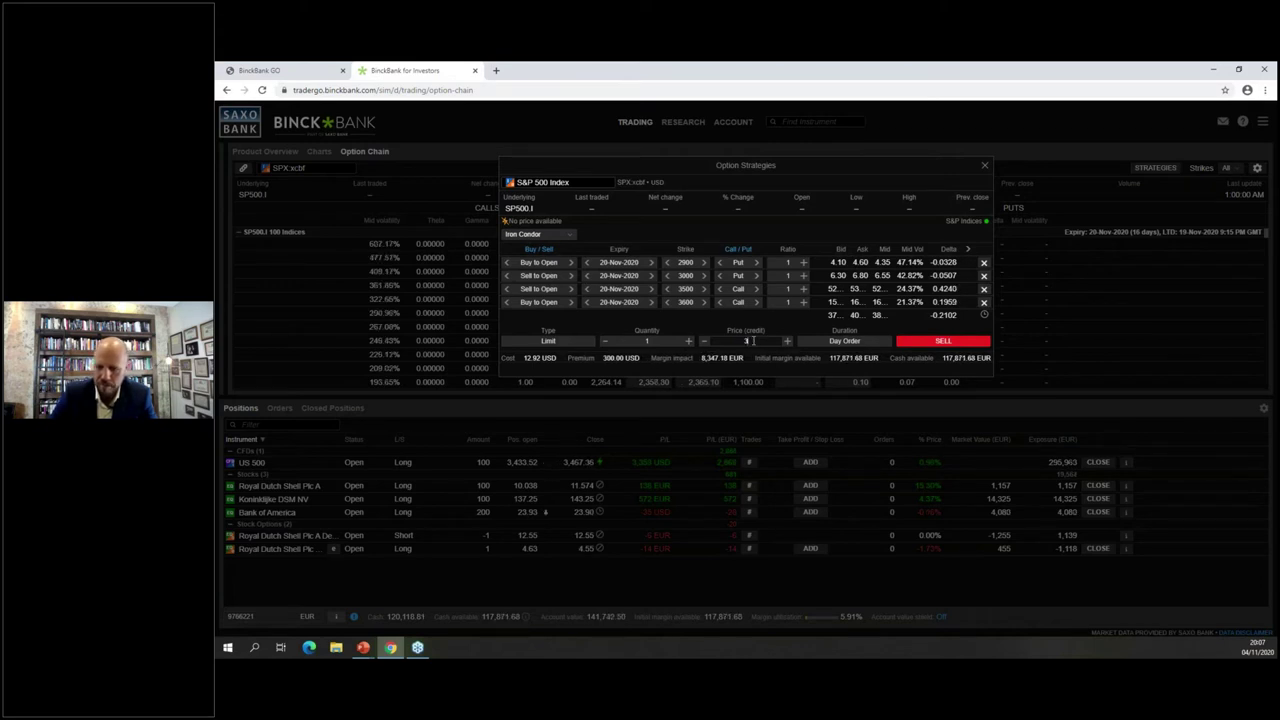
text(7)
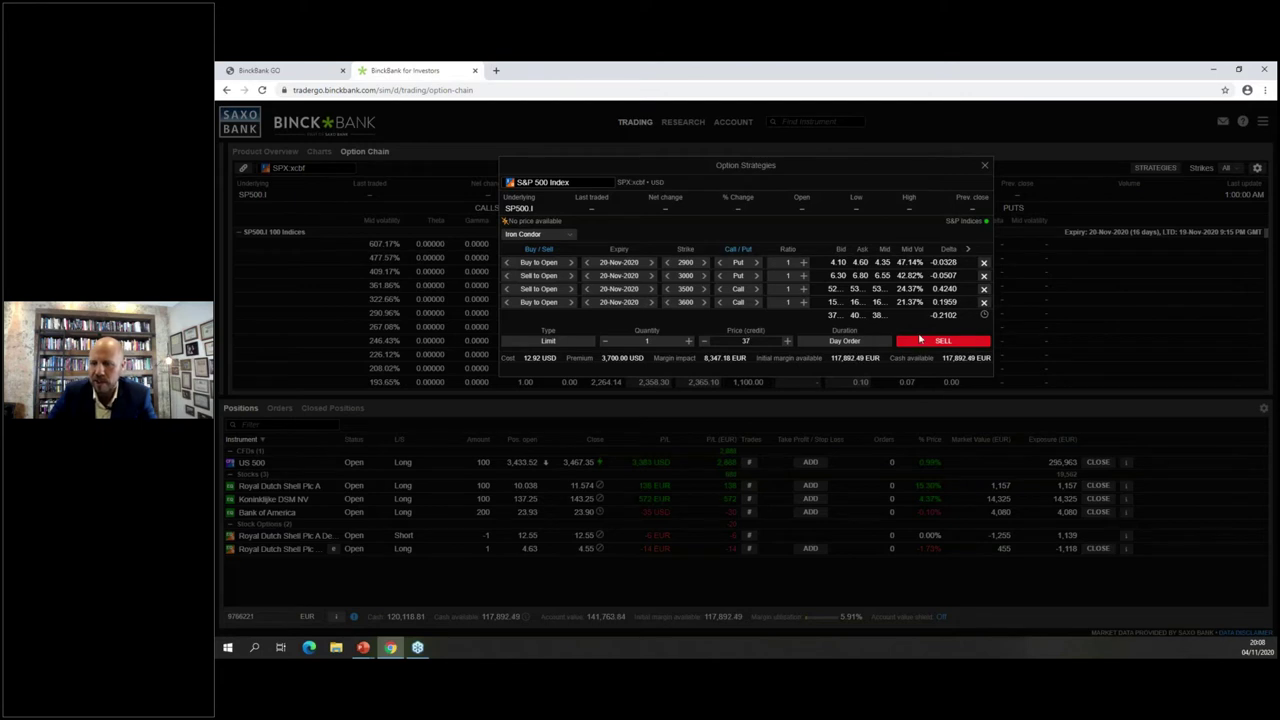
click(943, 343)
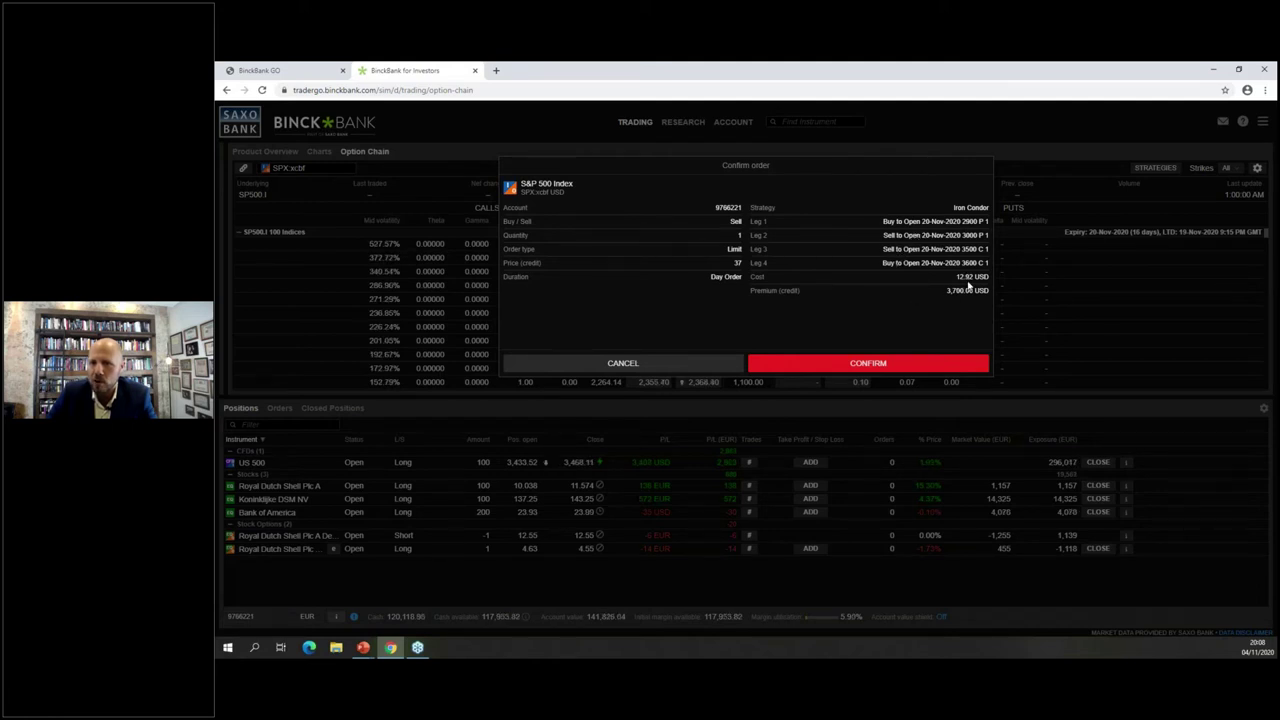
click(887, 366)
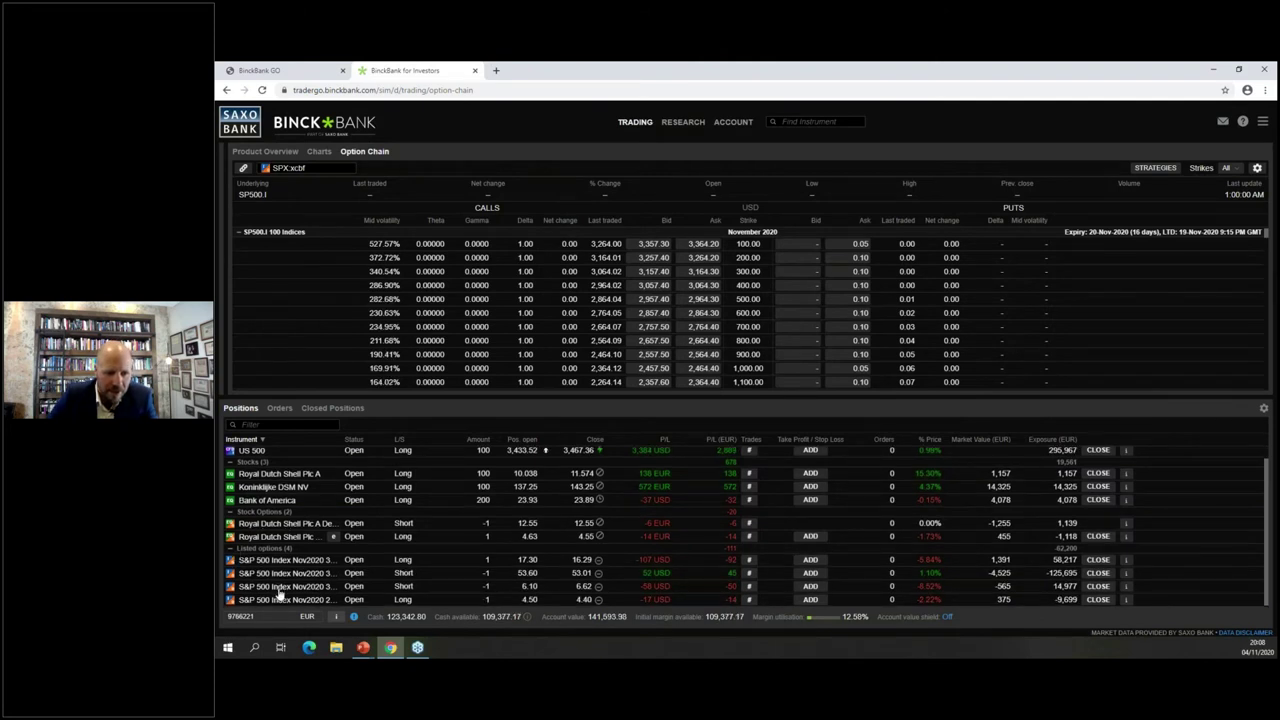
Step: Collapse the CFDs, Stocks and Stock Options position groups, leaving only Listed options expanded
click(230, 548)
click(230, 523)
click(230, 474)
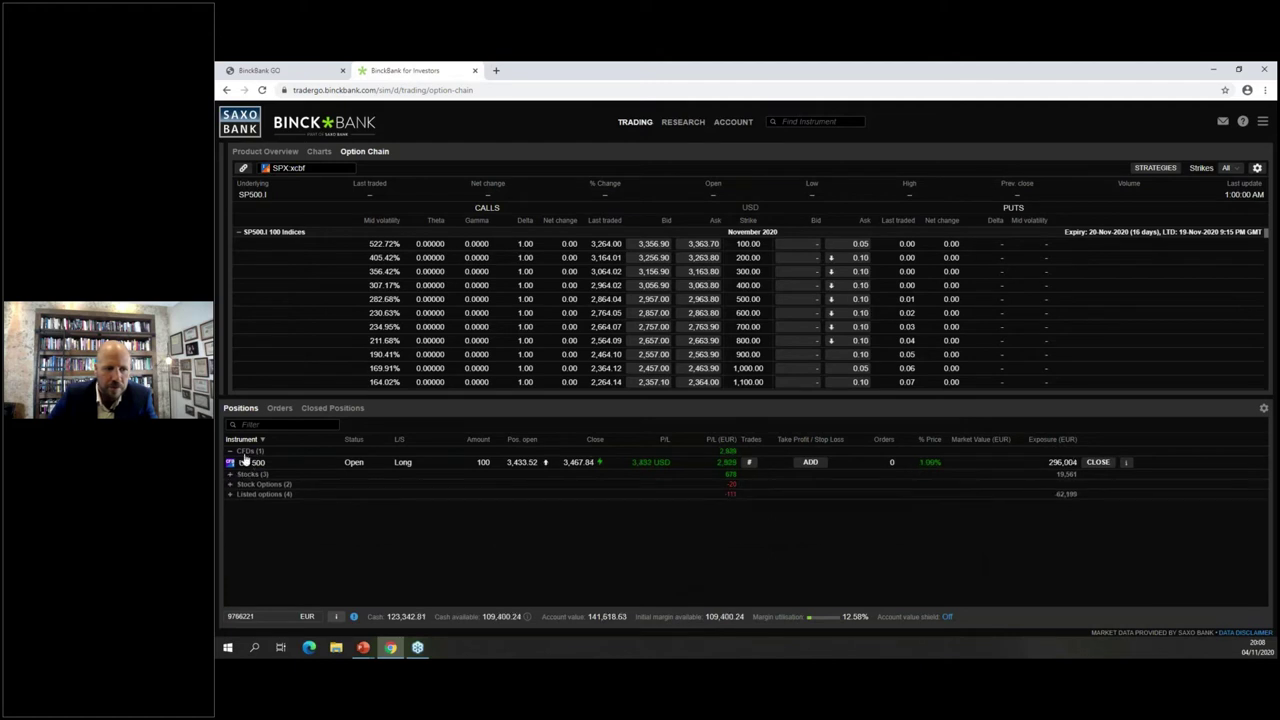
click(230, 451)
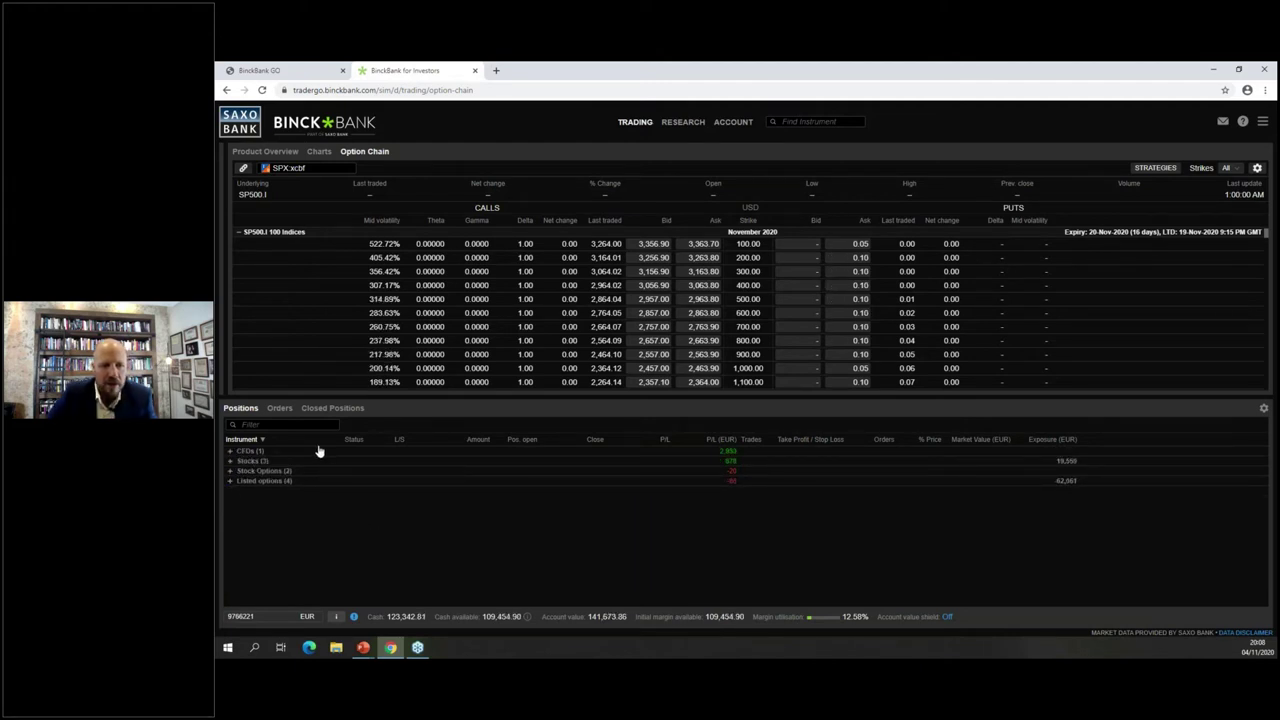
click(230, 482)
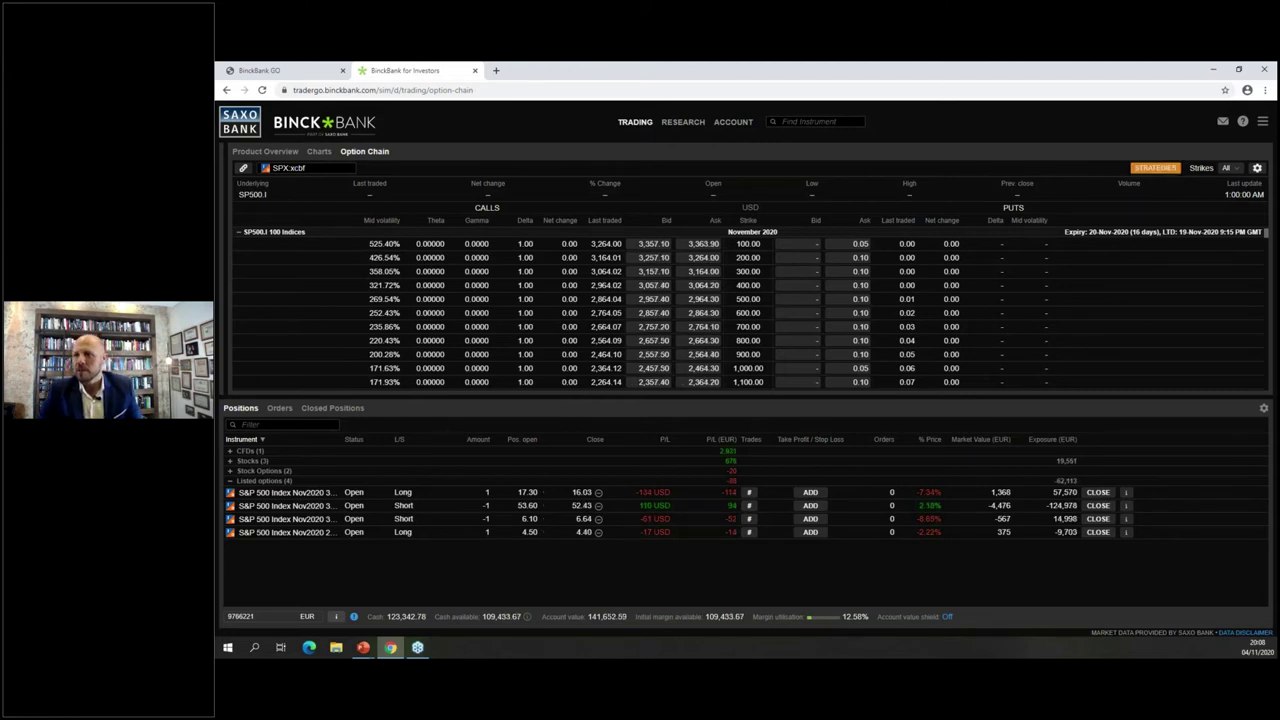
Step: Preview the legs of a Butterfly option strategy on the S&P 500 Index and close the strategy ticket without ordering
click(1140, 170)
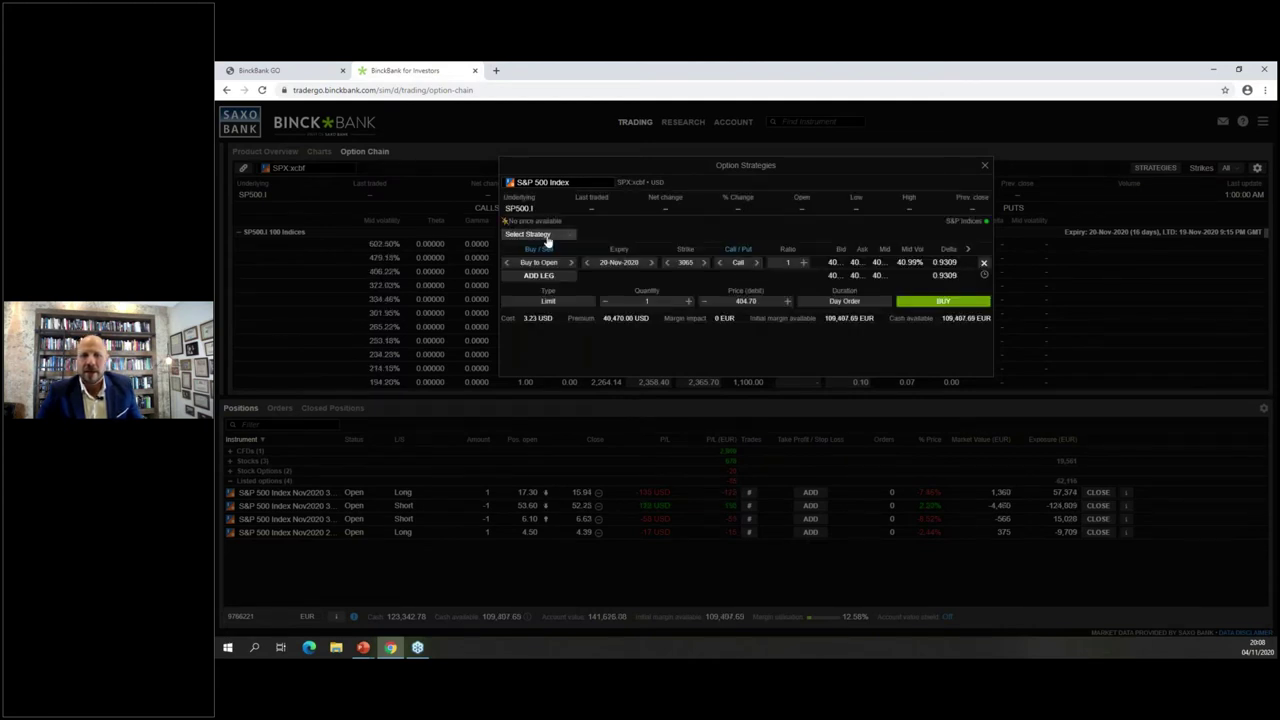
click(545, 236)
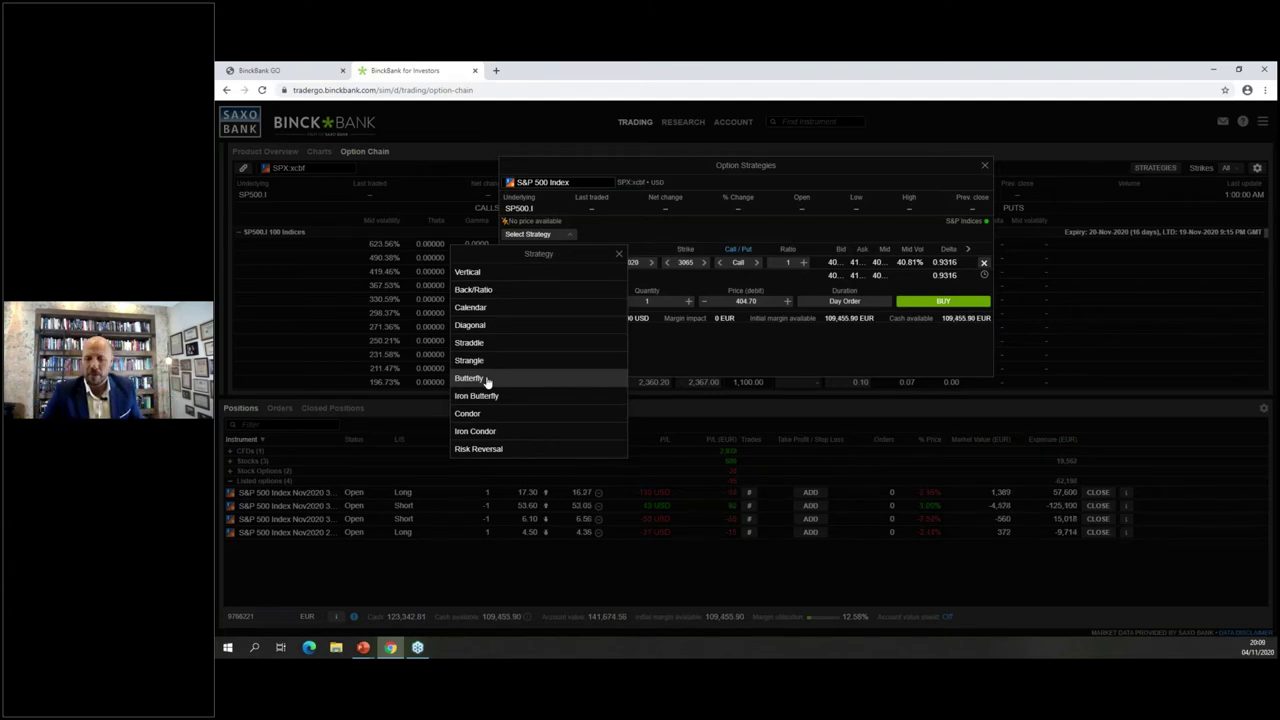
click(487, 380)
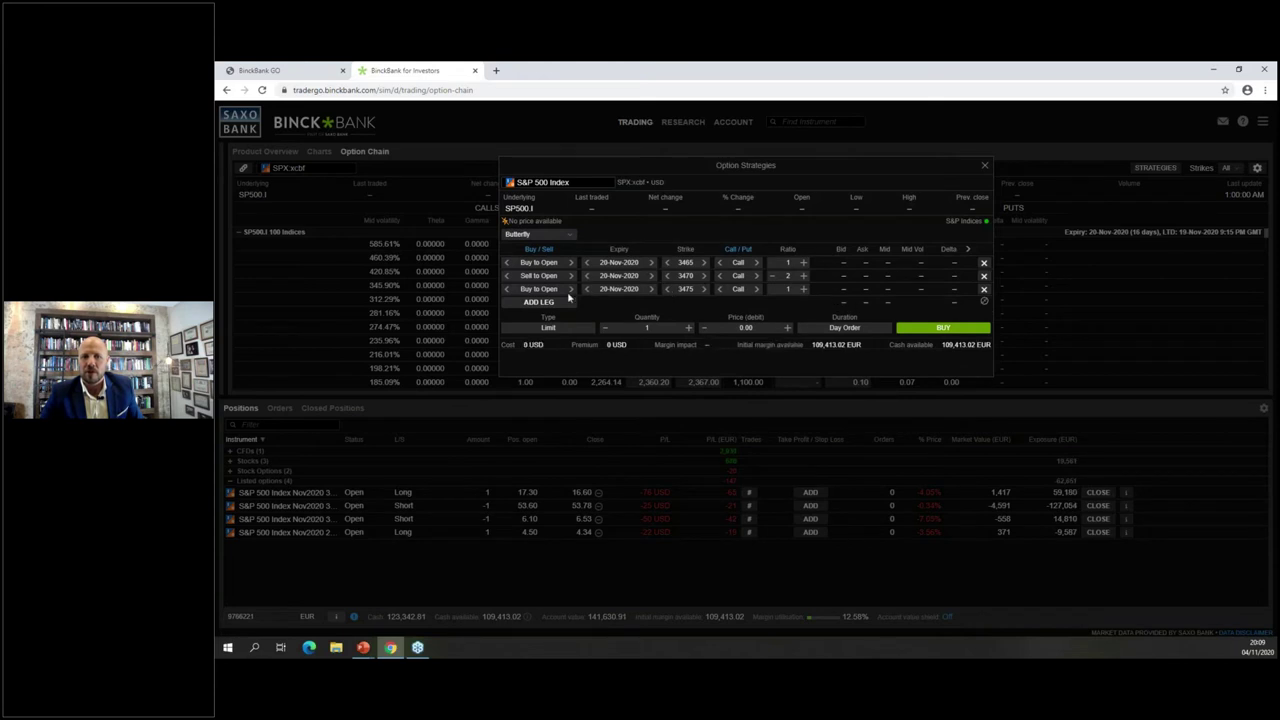
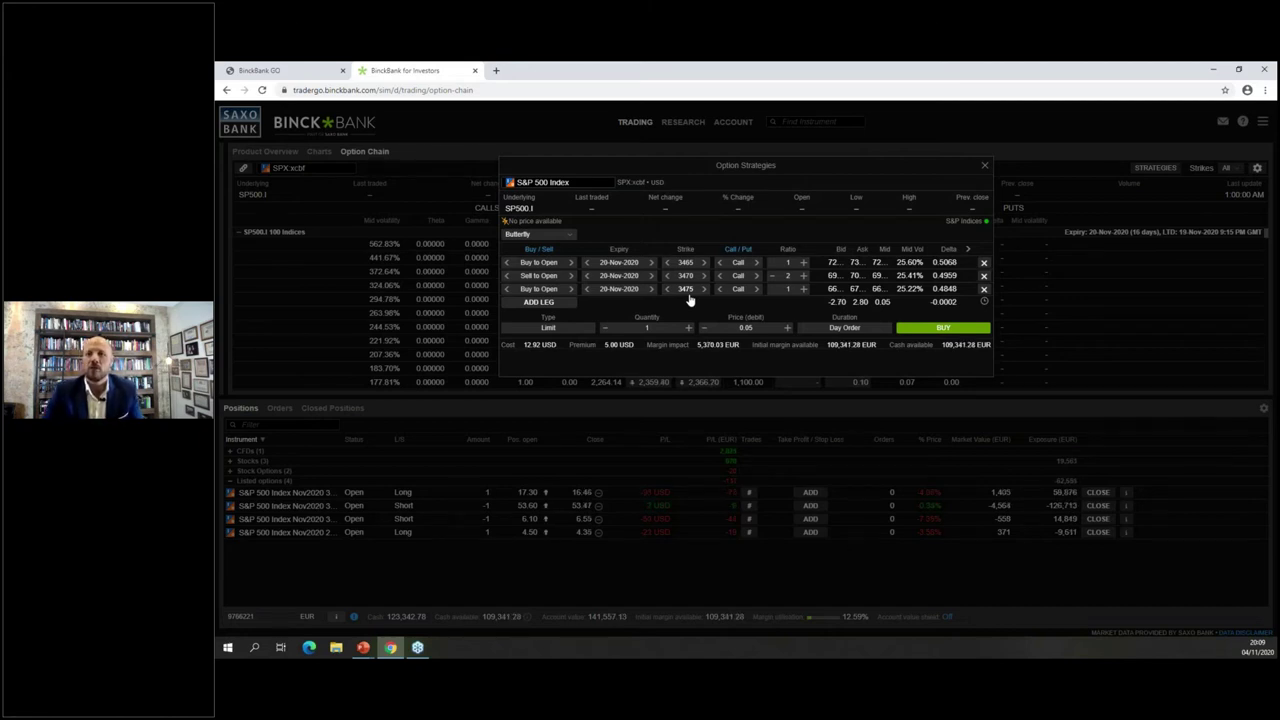
click(985, 167)
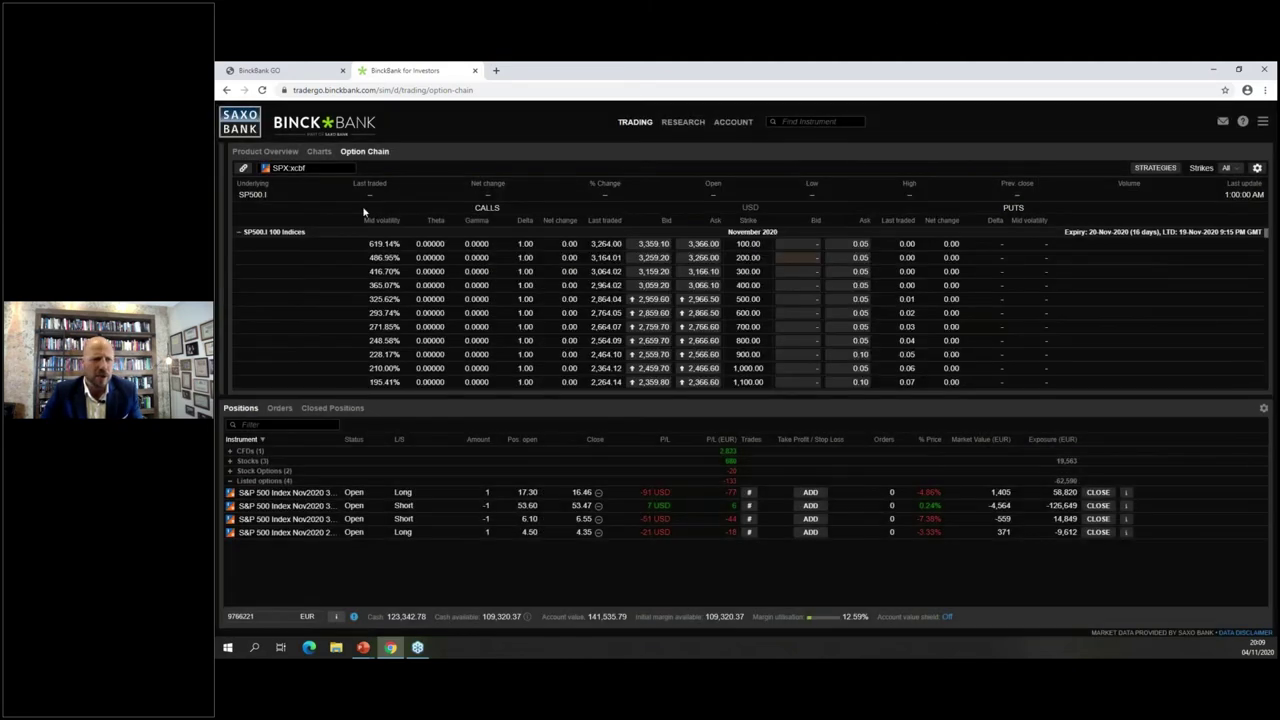
Step: Narrow the option chain pane to show the Screener beside it, and collapse the Listed options position group
click(226, 205)
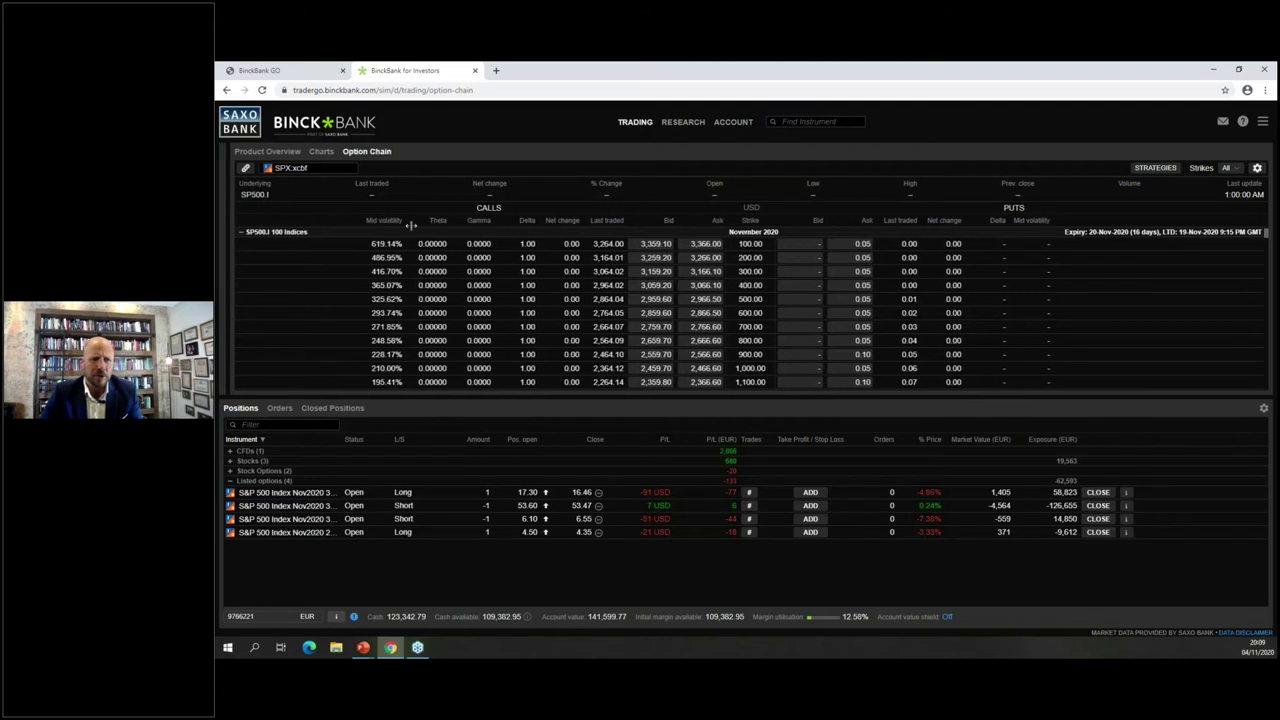
drag(614, 256, 700, 256)
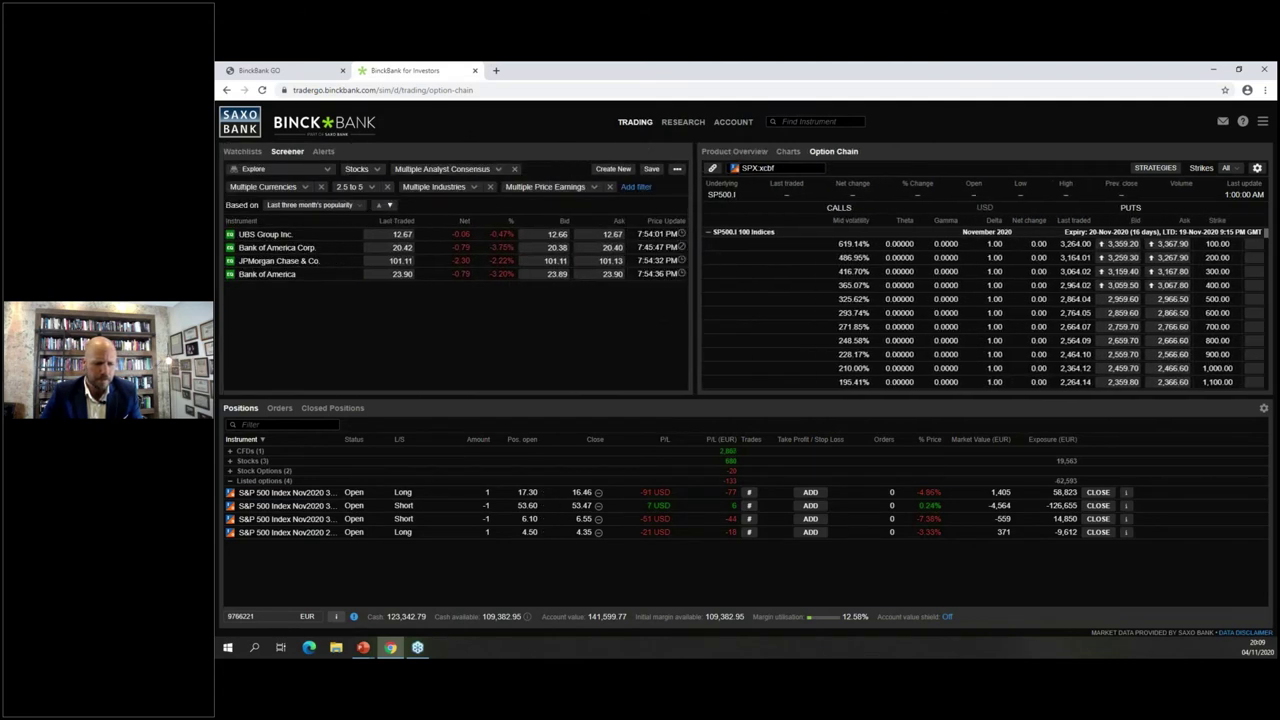
click(232, 481)
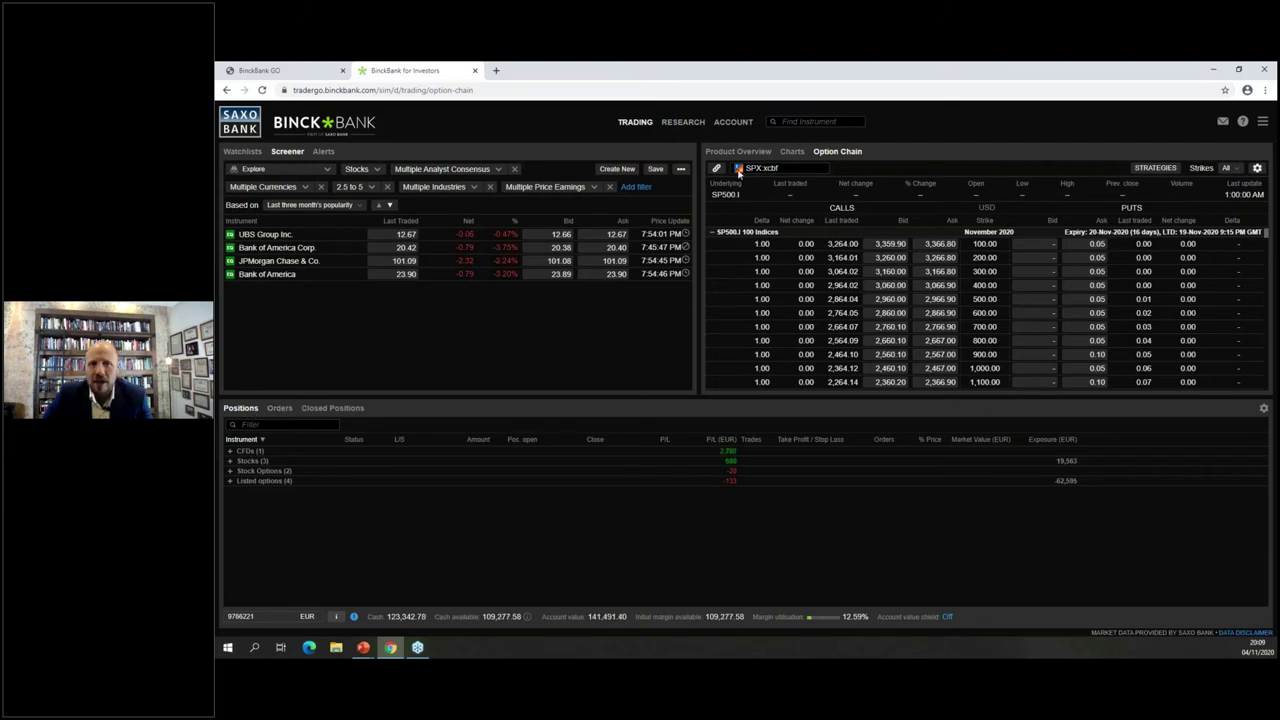
Step: Start a limit buy order for Apple Inc. from the Stocks US watchlist with 100 shares at a price of 113
click(246, 152)
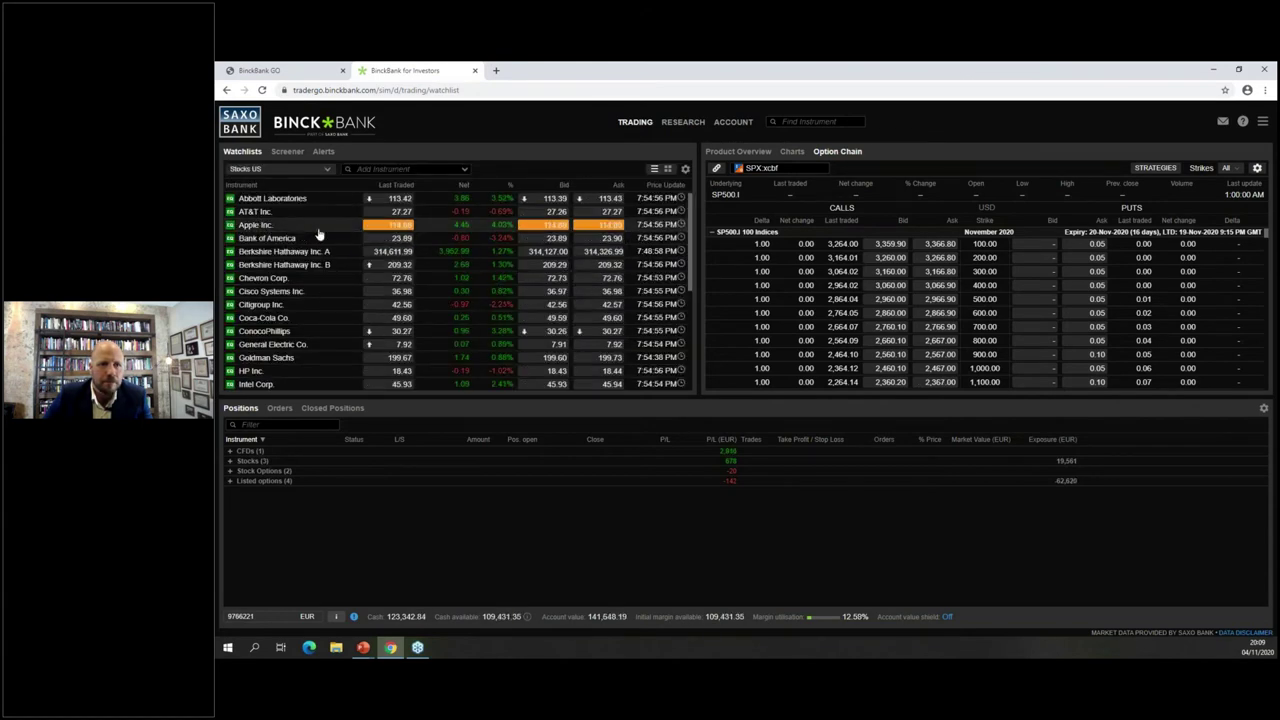
click(562, 195)
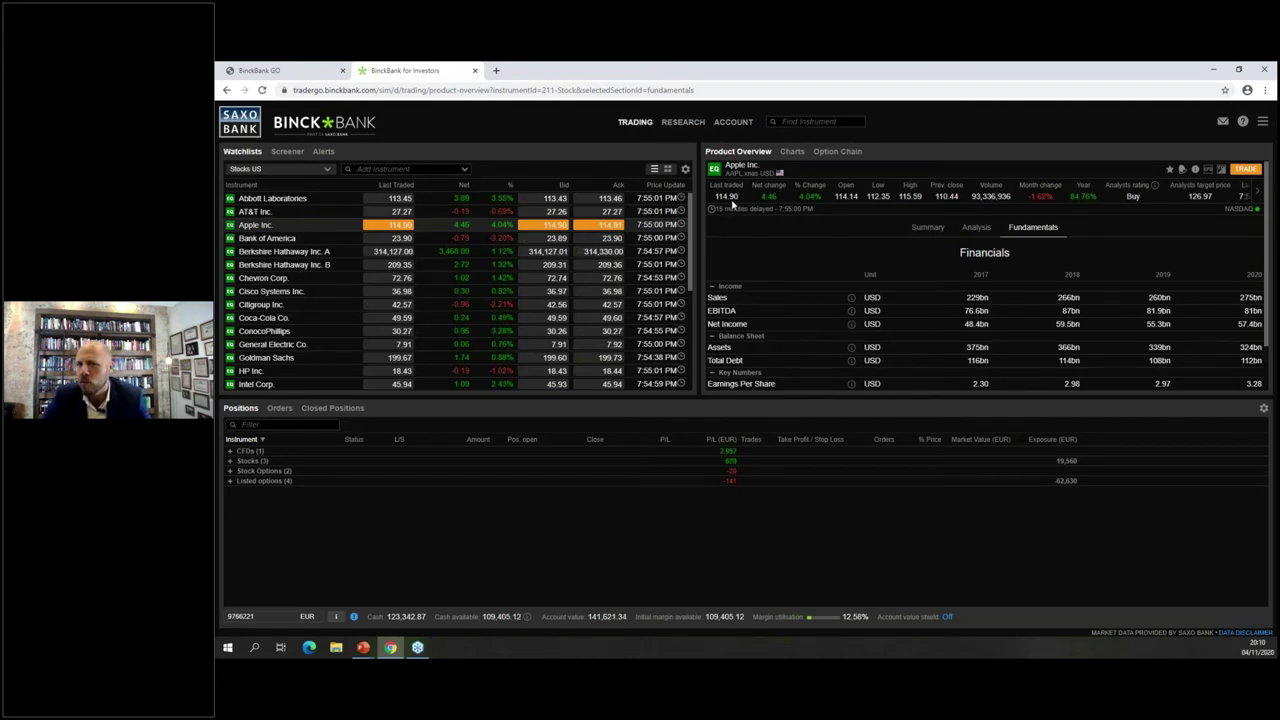
click(1245, 169)
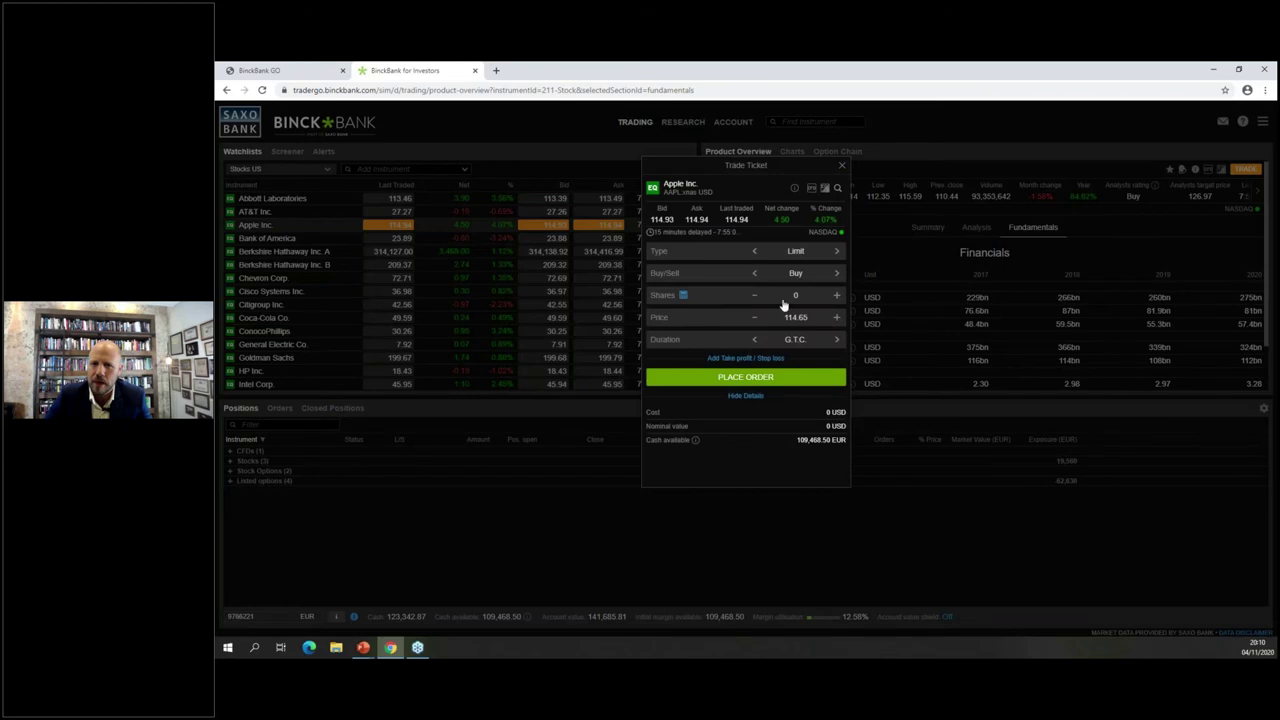
click(809, 294)
text(100)
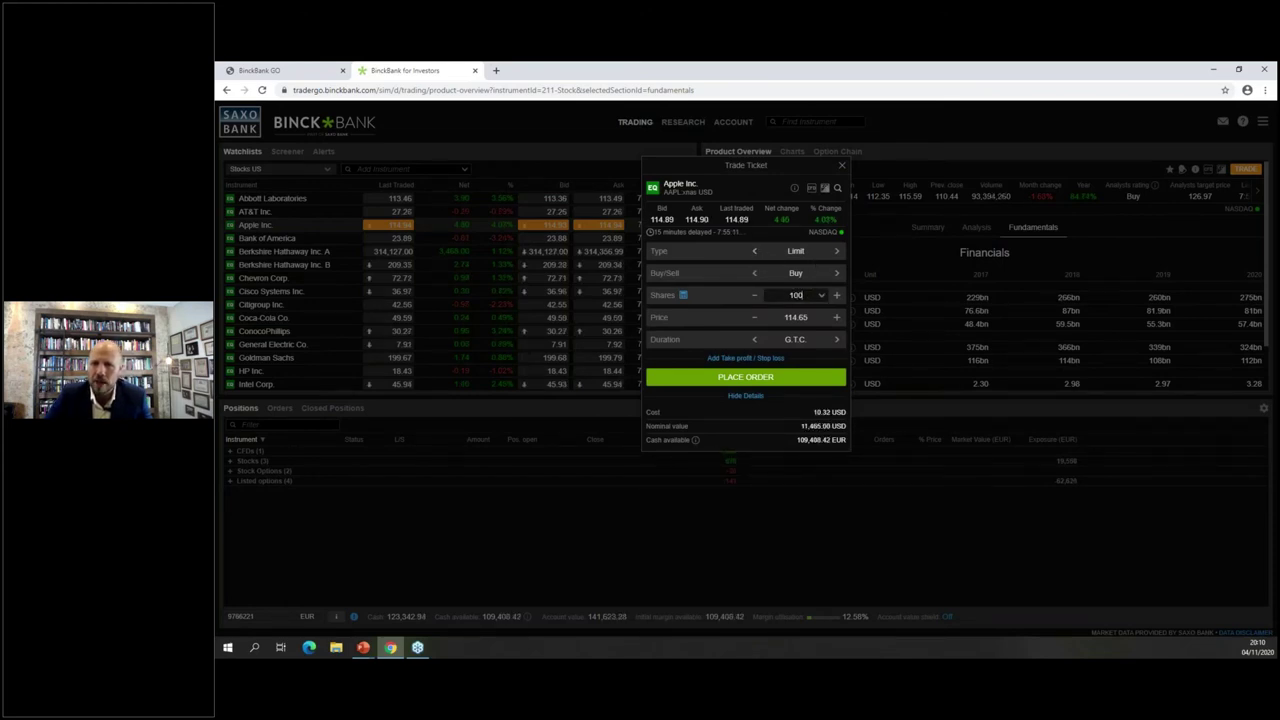
click(803, 318)
text(113)
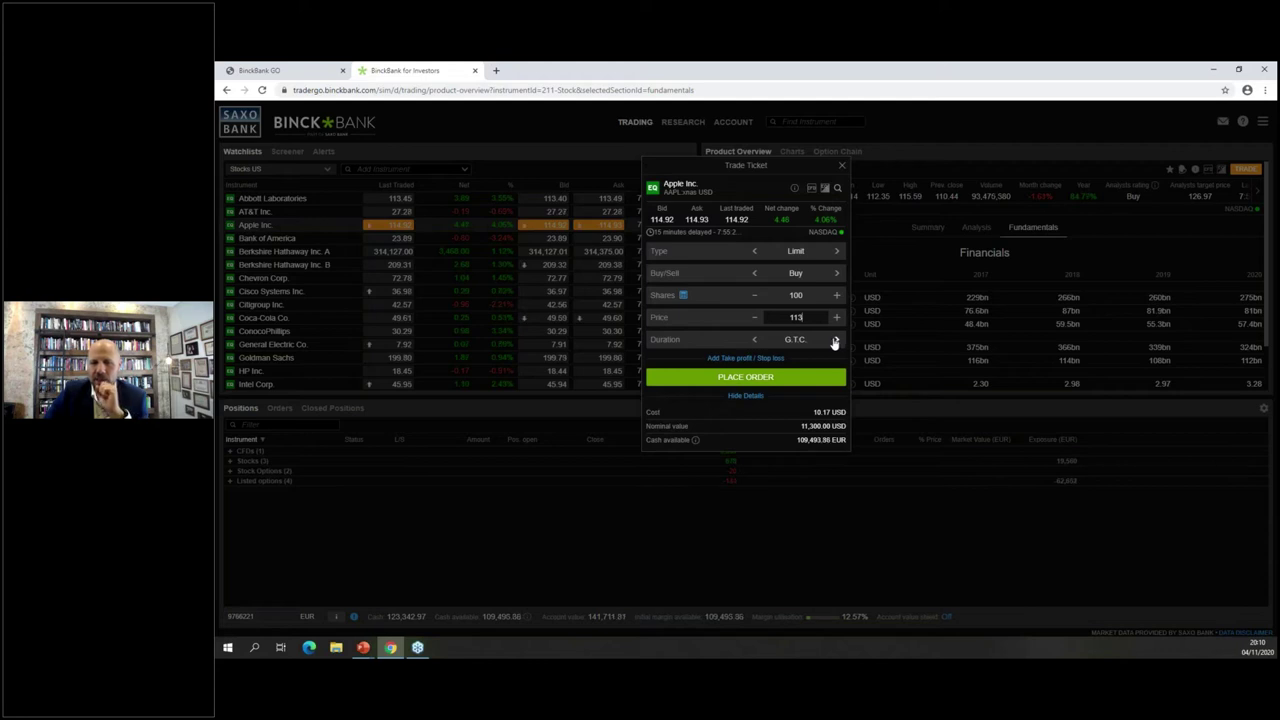
Step: Set the Apple order's duration to 31-Dec-2020, place the order and dismiss its notification
click(836, 341)
click(836, 341)
click(836, 341)
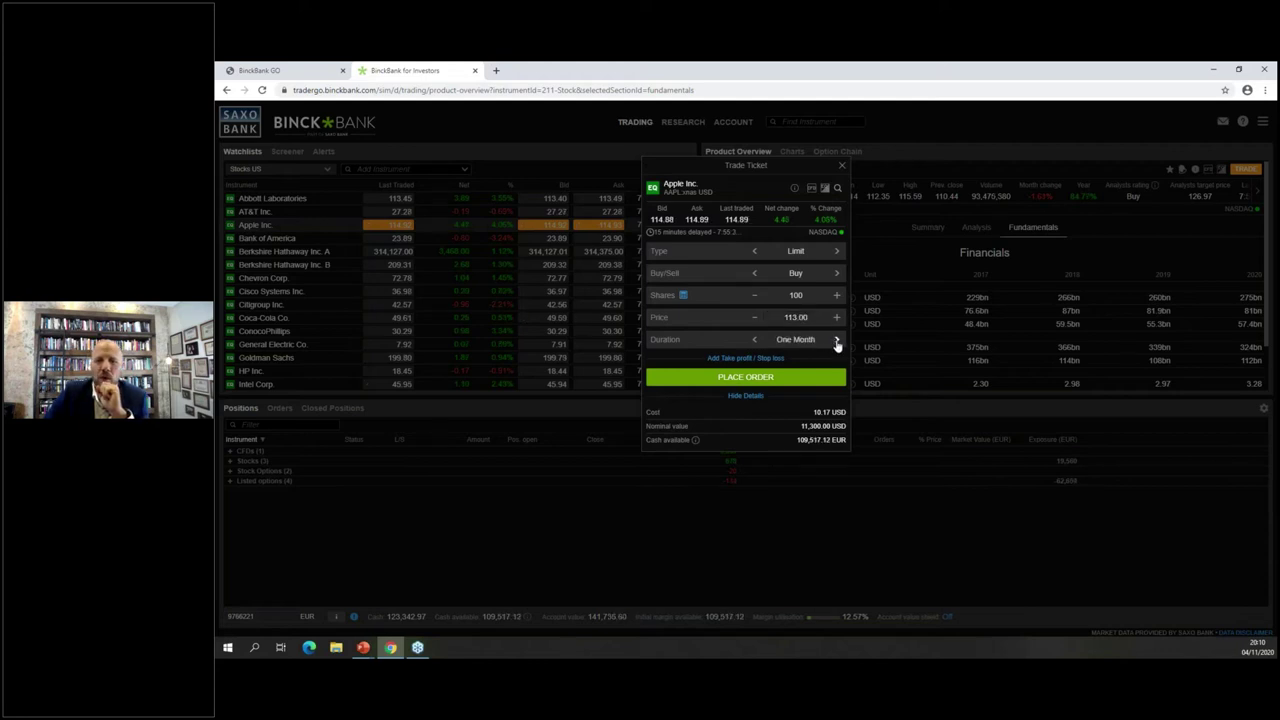
click(836, 341)
click(836, 341)
click(836, 341)
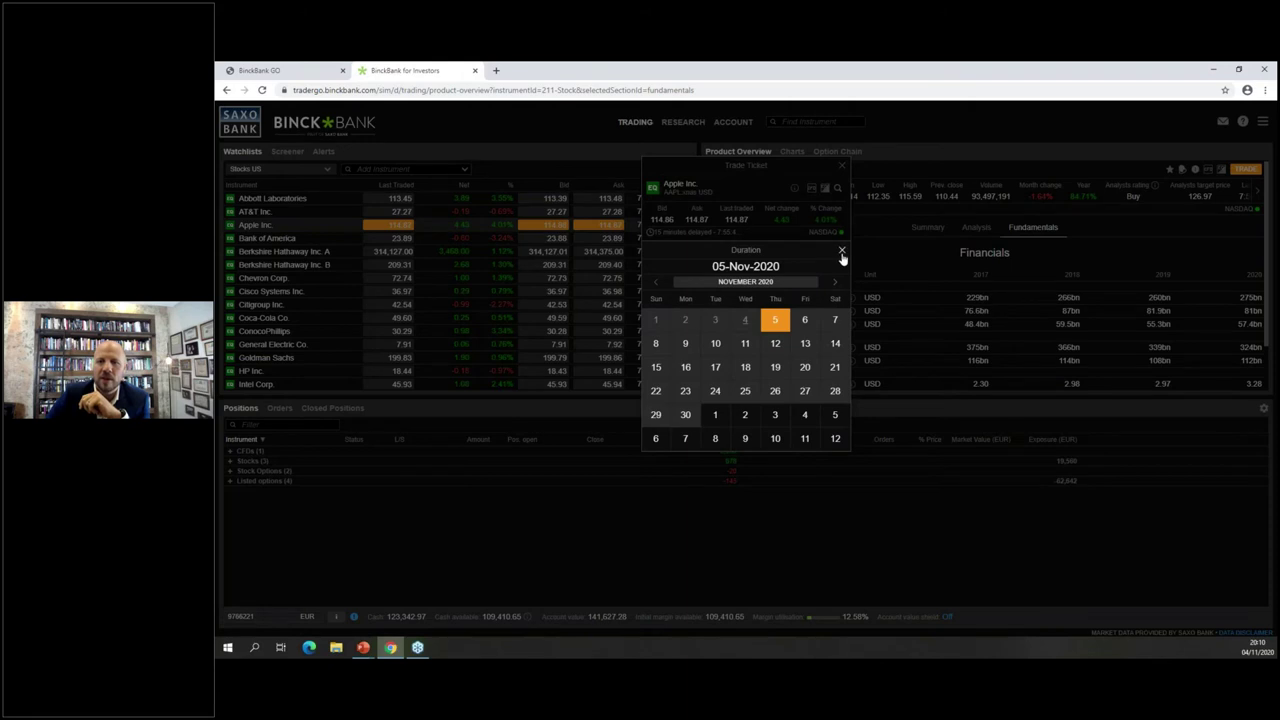
click(842, 252)
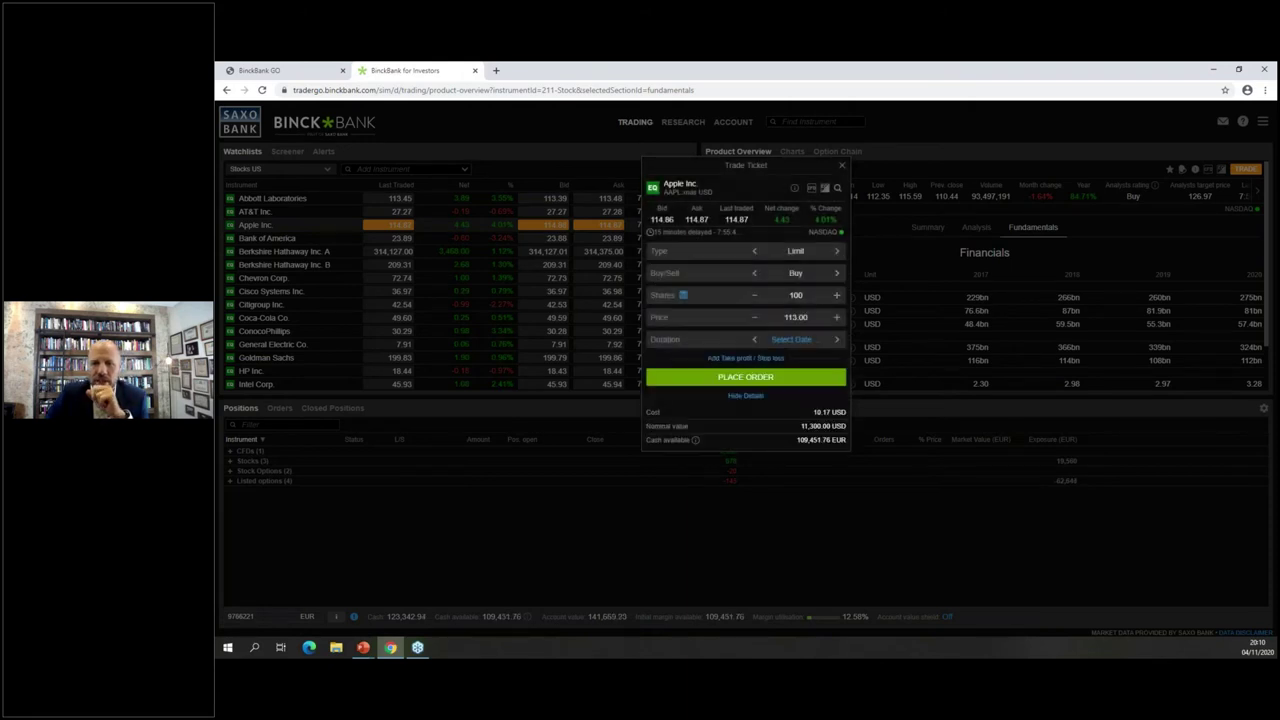
click(761, 380)
click(801, 438)
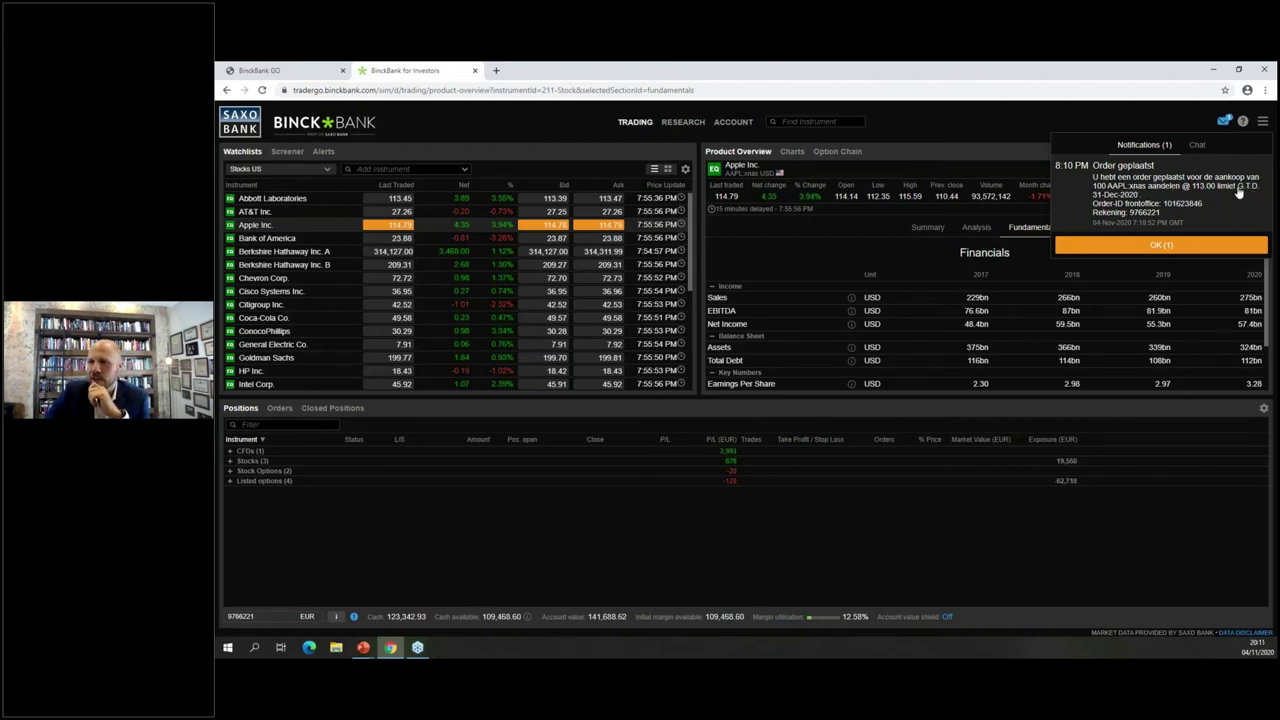
click(1150, 245)
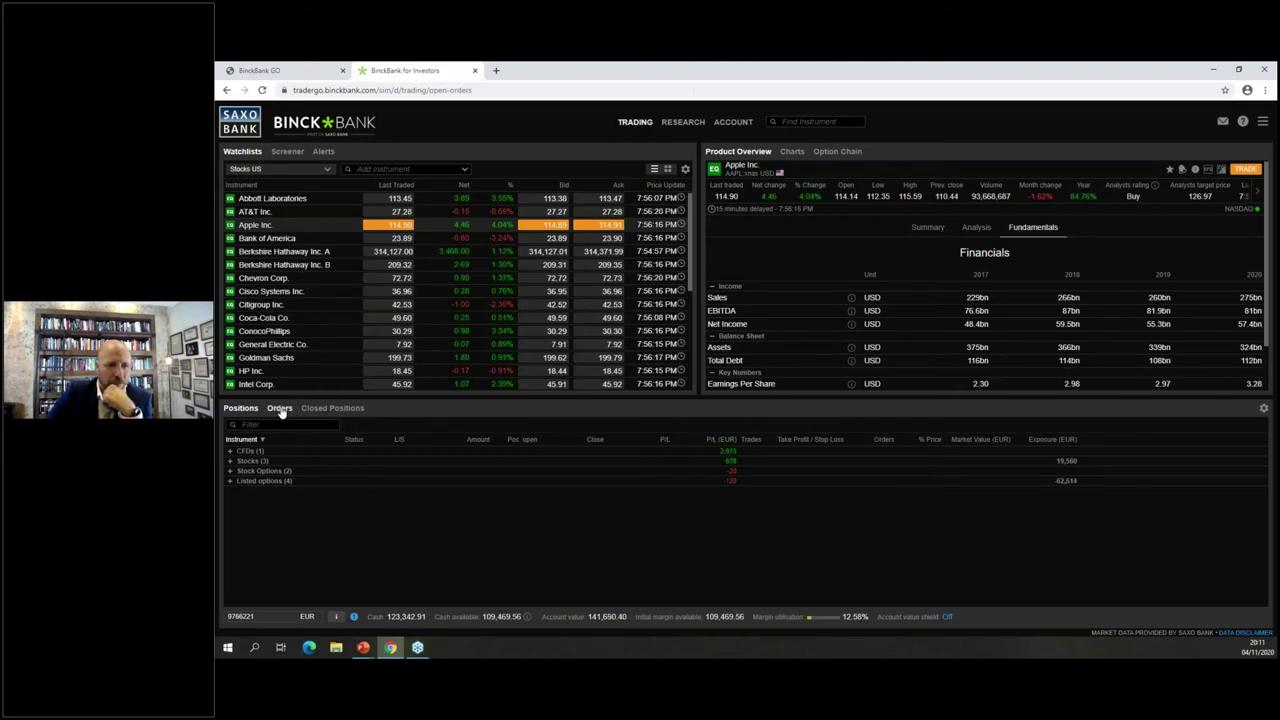
Step: Show all open orders, change the Apple Inc. buy order to a market order and dismiss the notifications
click(279, 408)
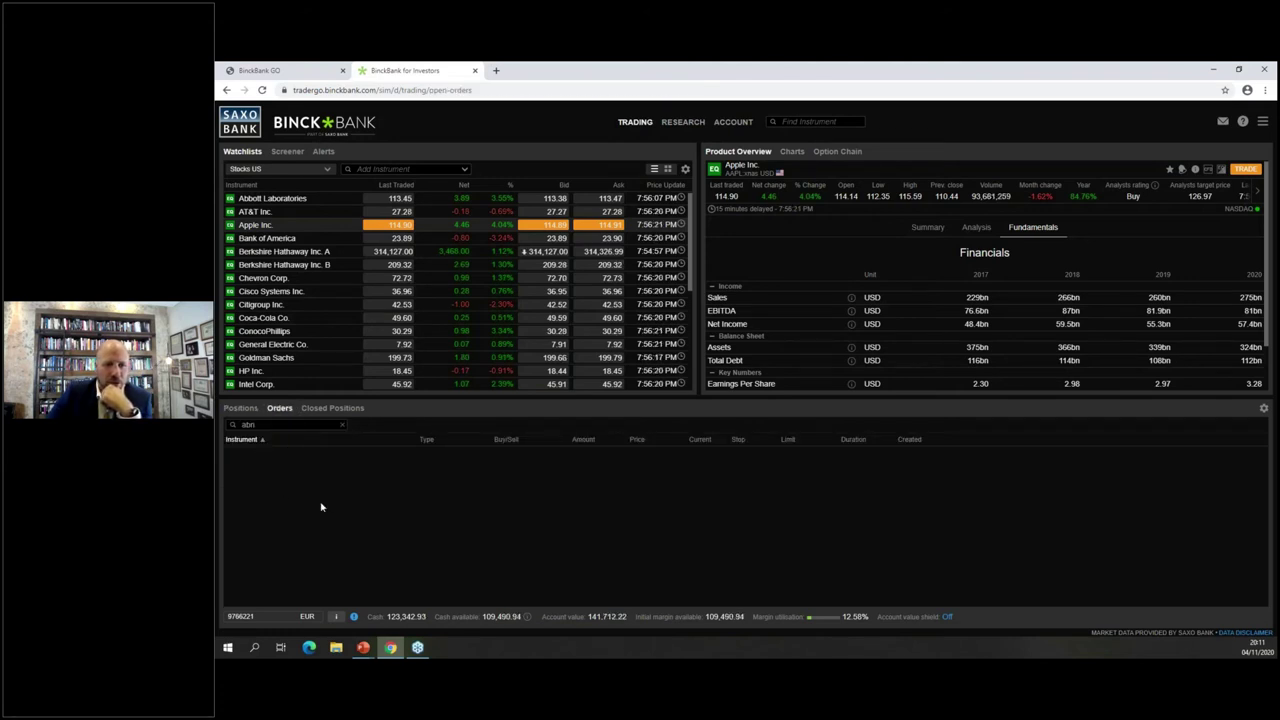
click(245, 410)
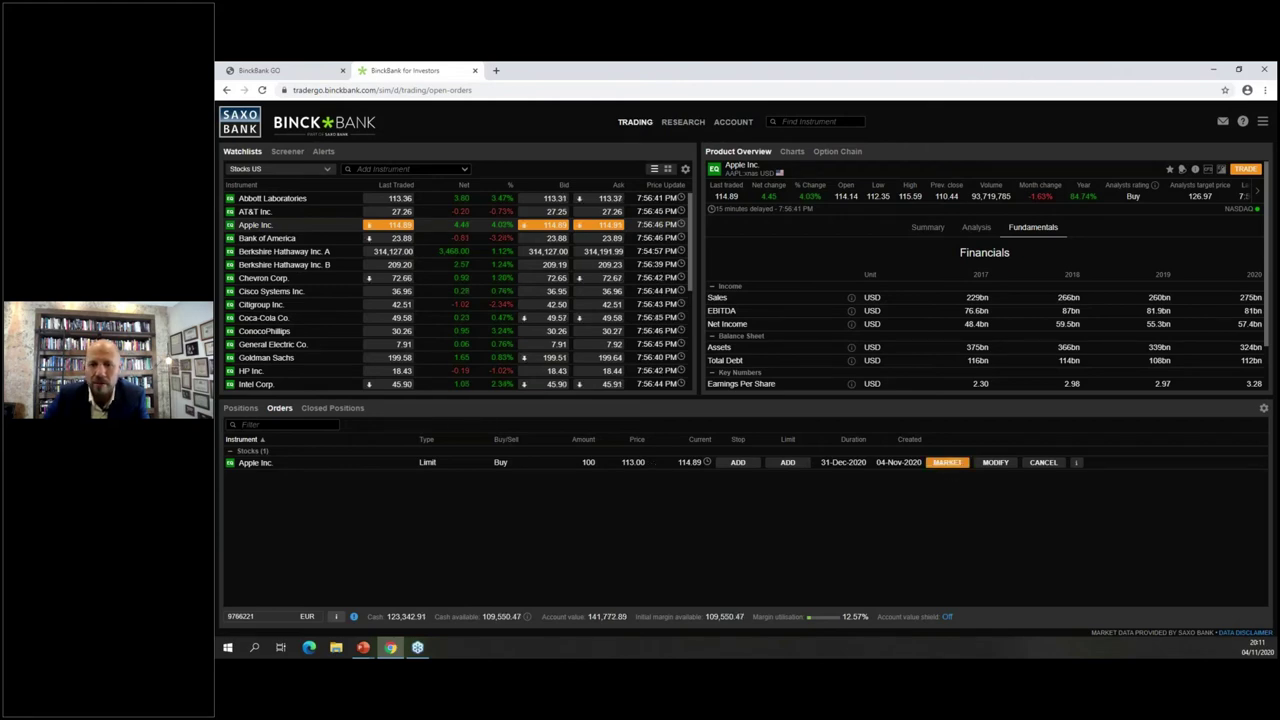
click(947, 462)
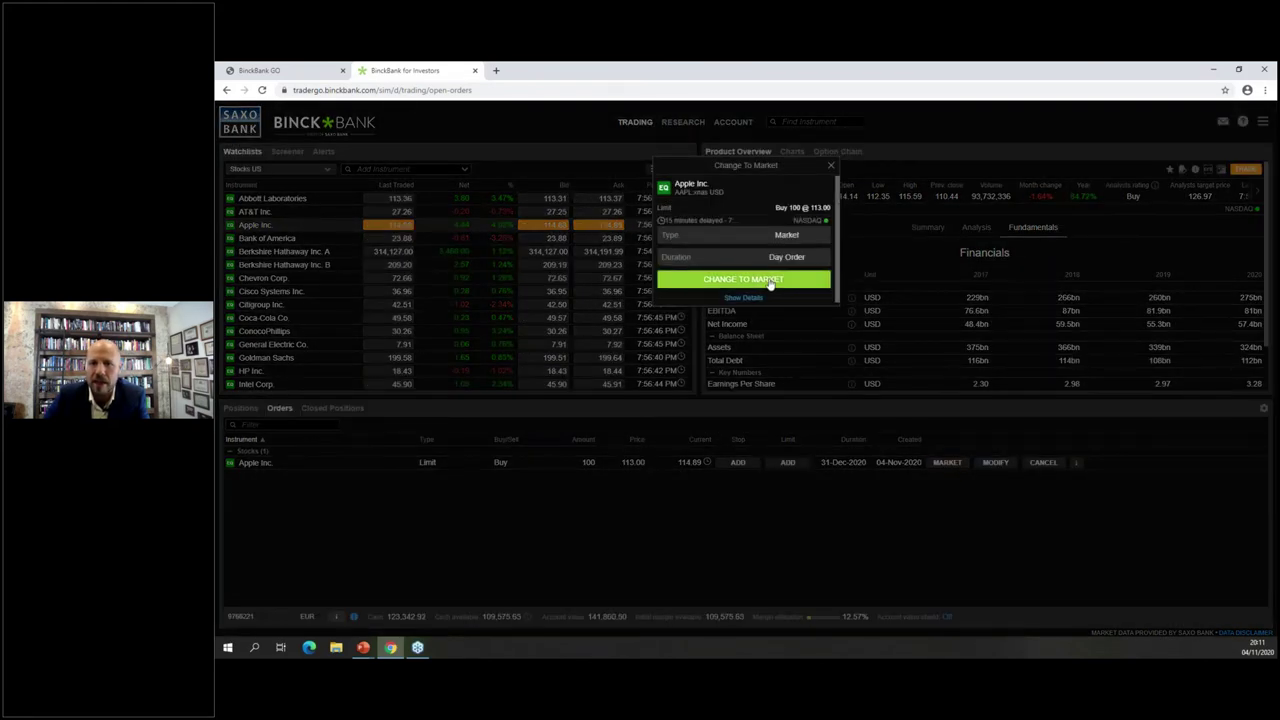
click(770, 283)
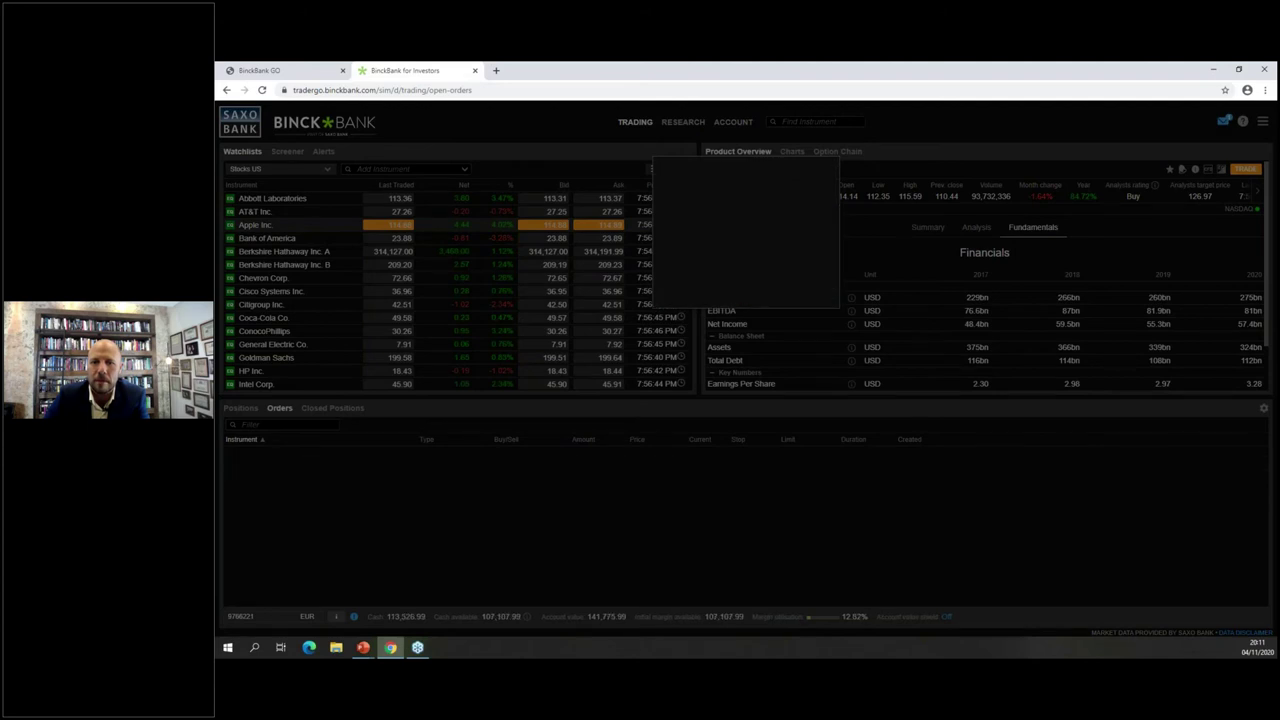
click(1120, 372)
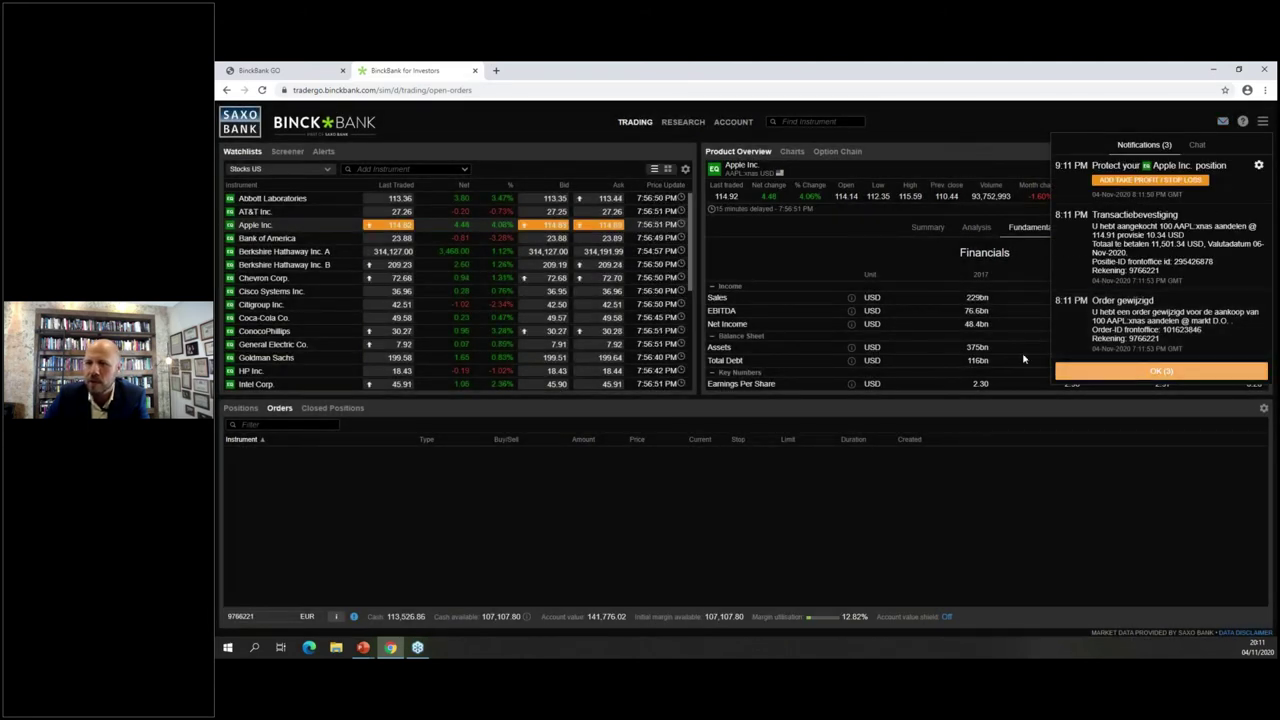
Step: Add a take profit at 116 and a stop loss at 113 to the Apple Inc. stock position, place the order and dismiss the notifications
click(240, 408)
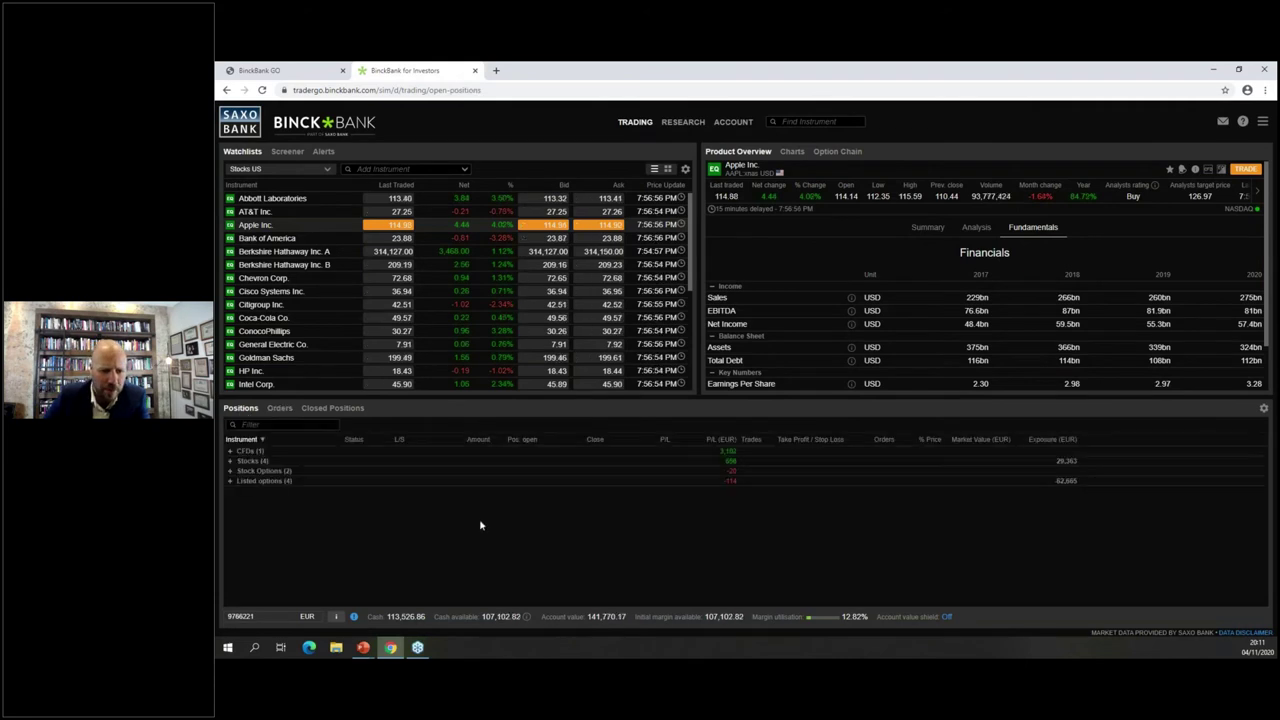
click(230, 461)
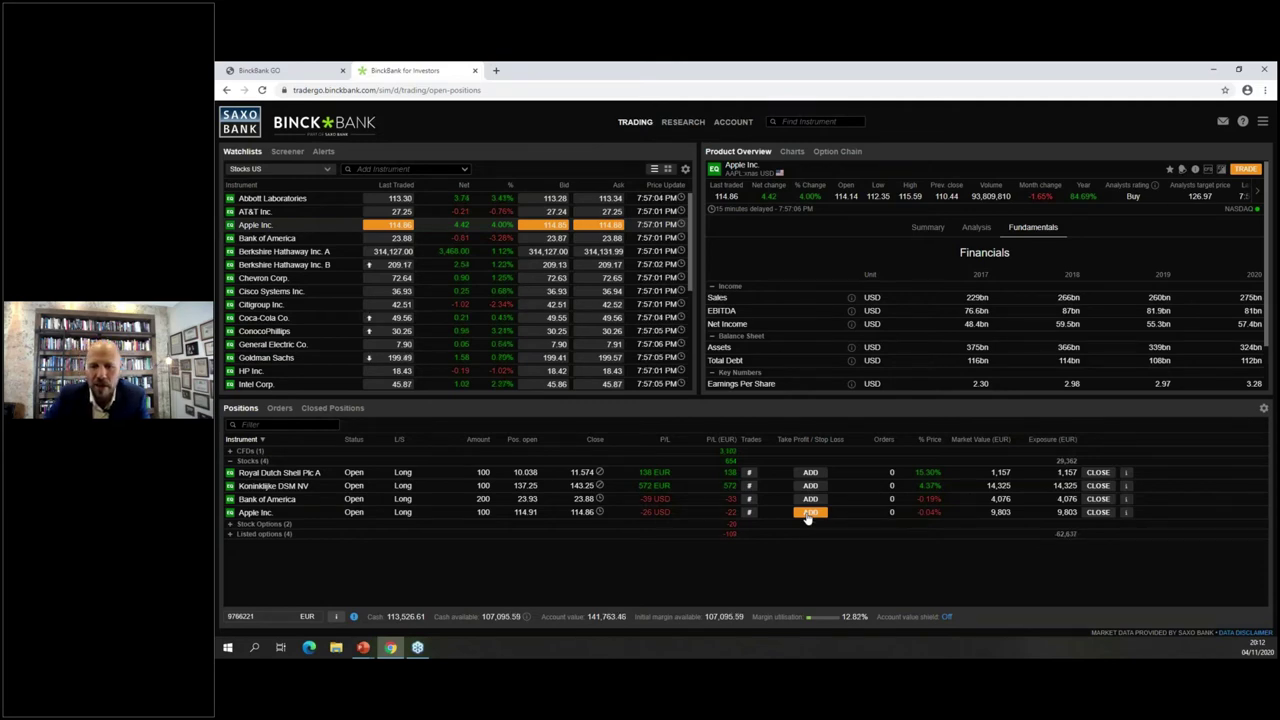
click(810, 512)
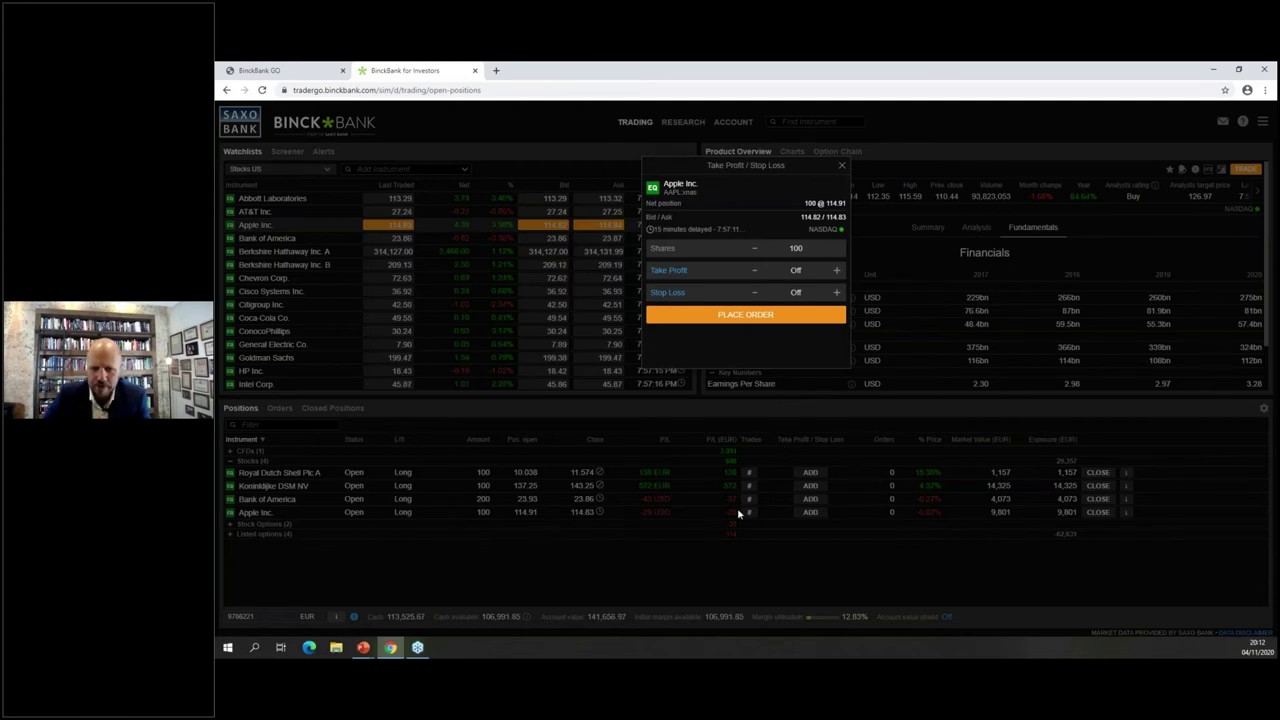
click(806, 270)
text(116)
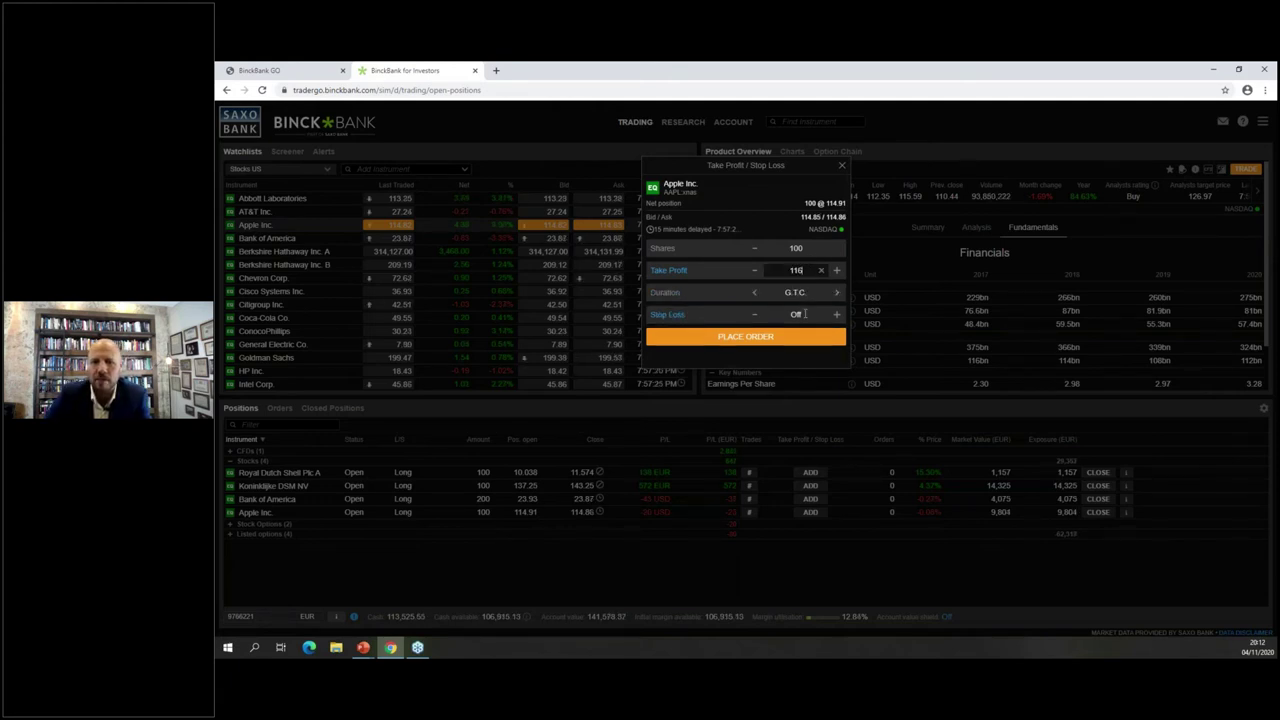
click(806, 314)
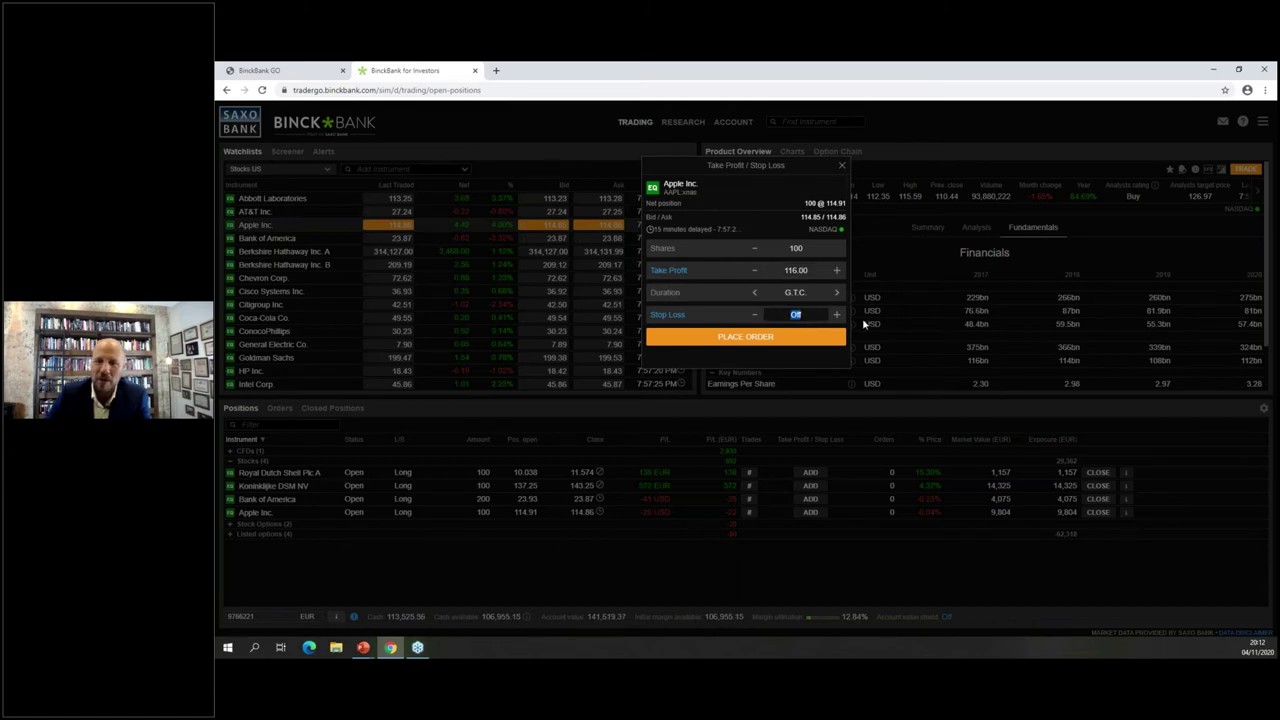
text(113)
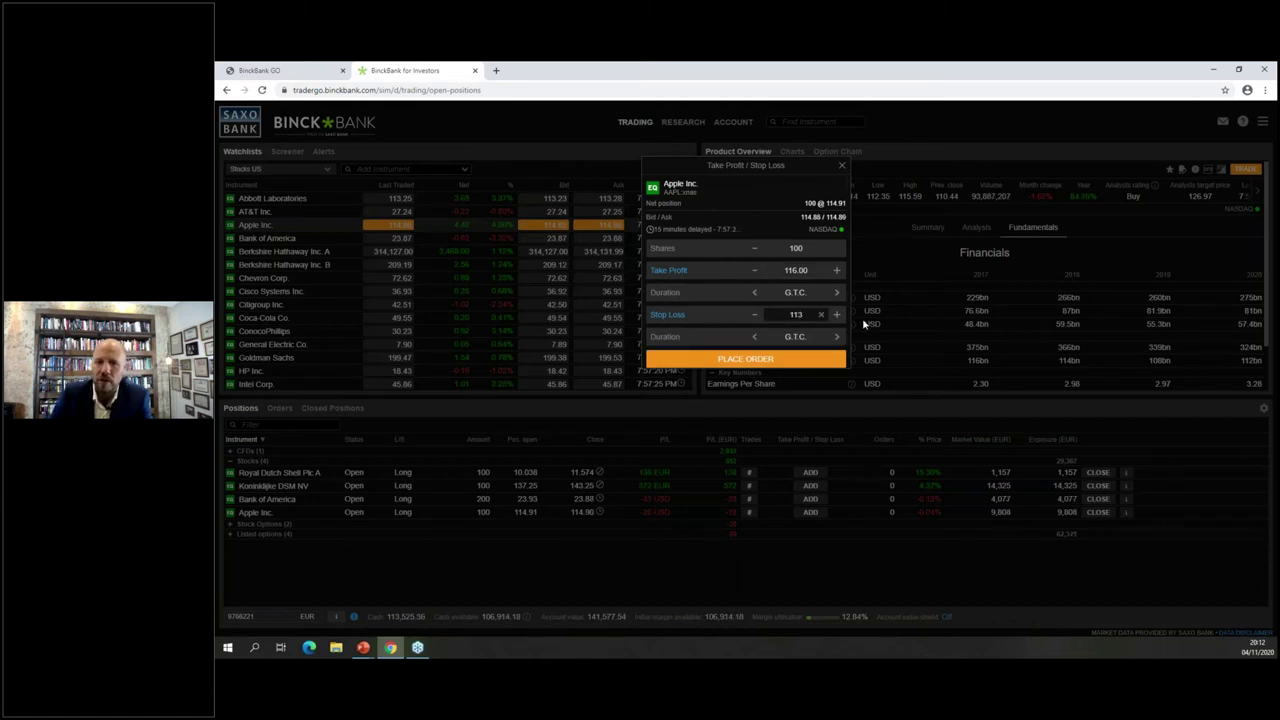
click(746, 364)
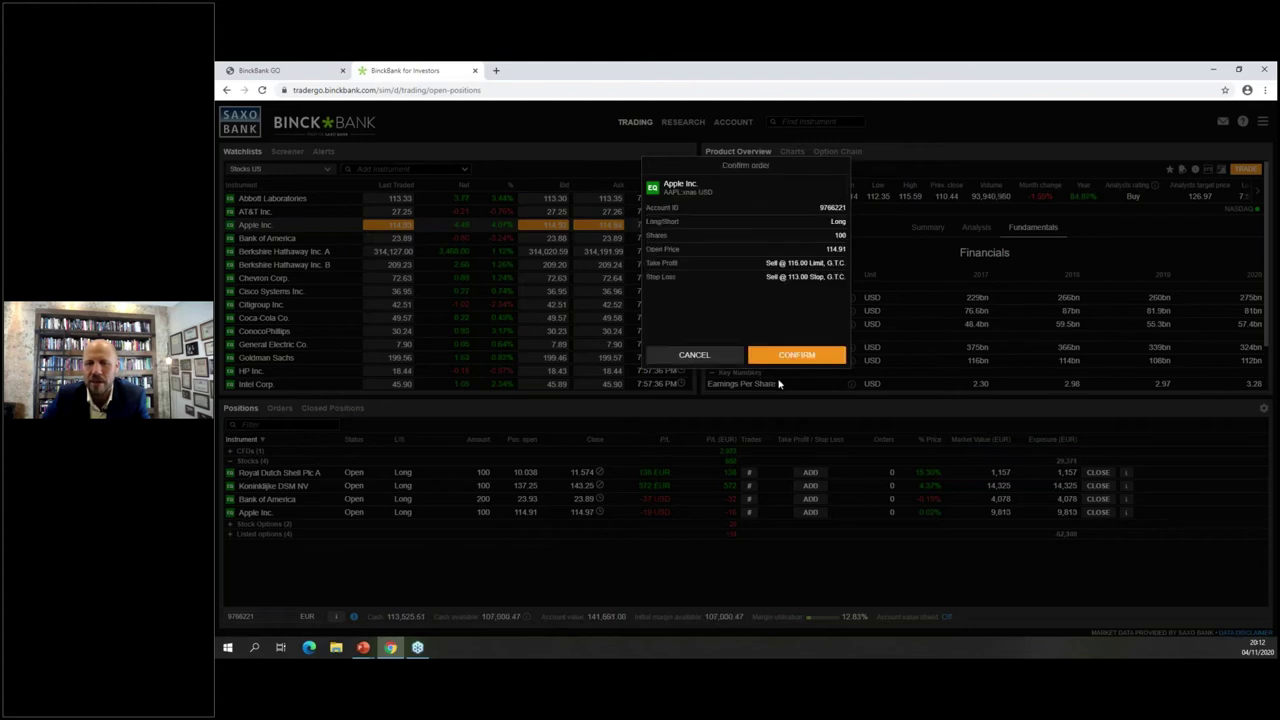
click(790, 362)
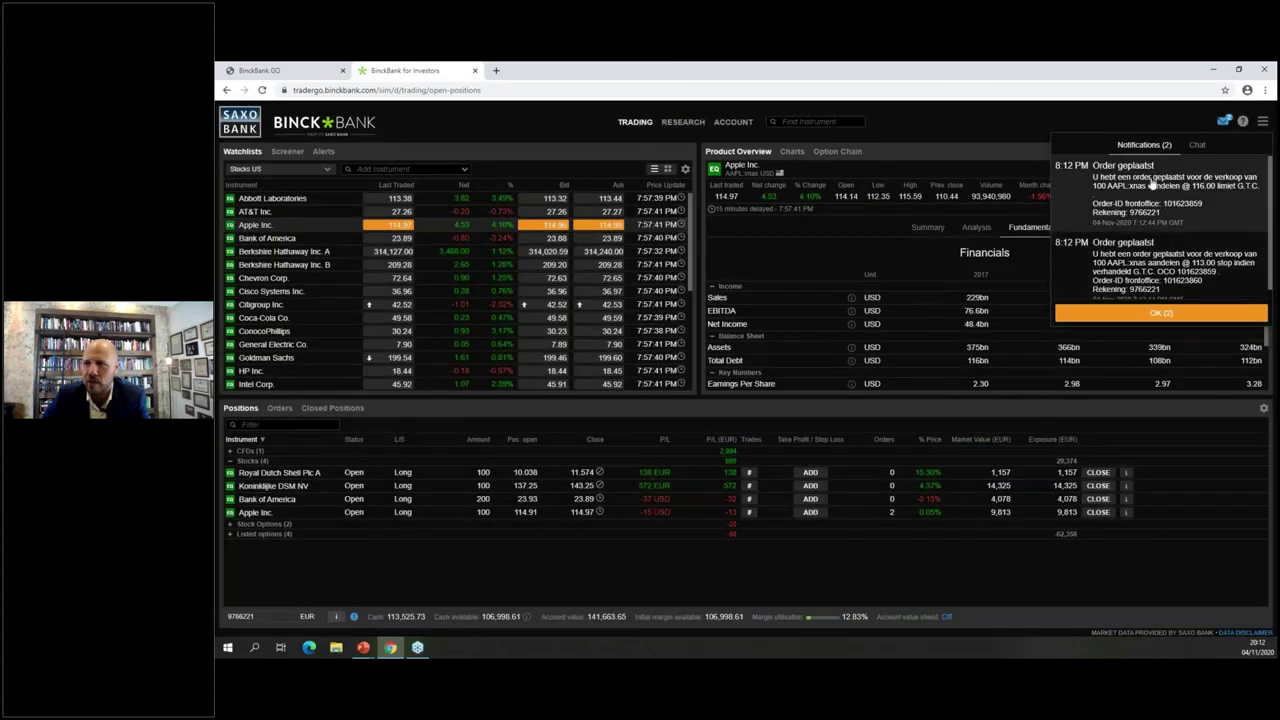
click(1120, 318)
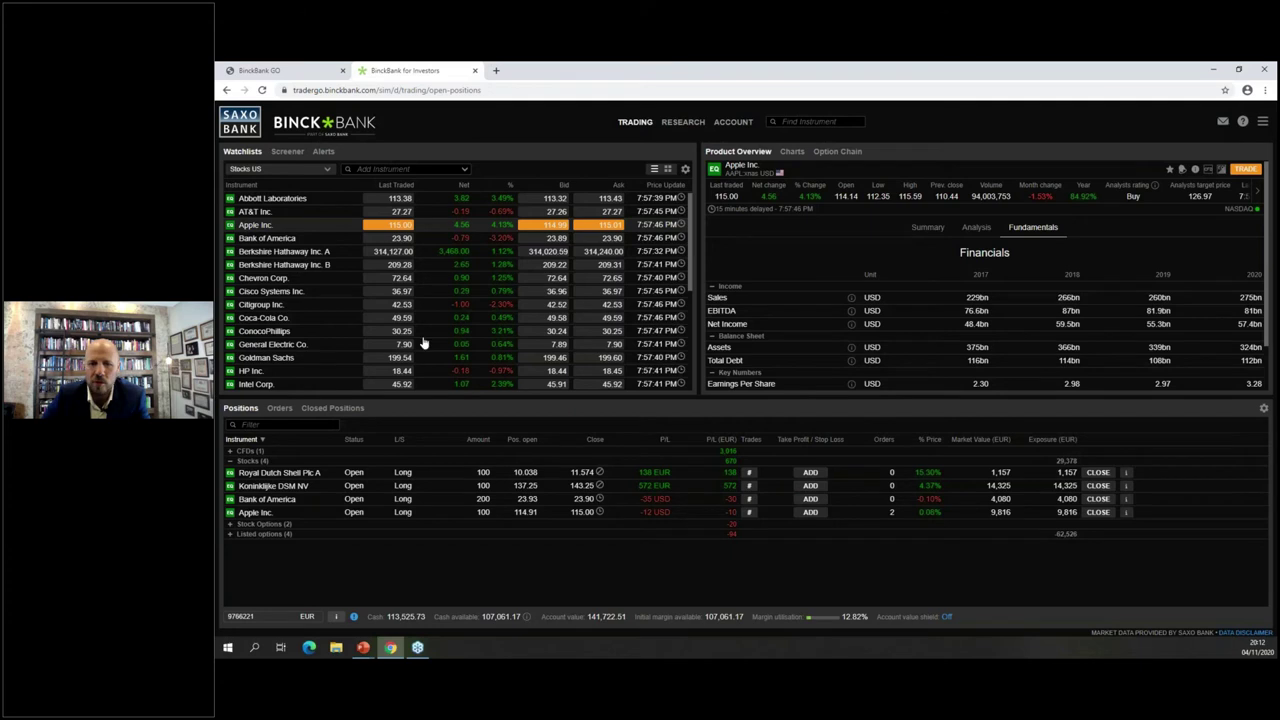
Step: Close the Bank of America stock position, dismiss the notifications and list the closed positions
click(322, 408)
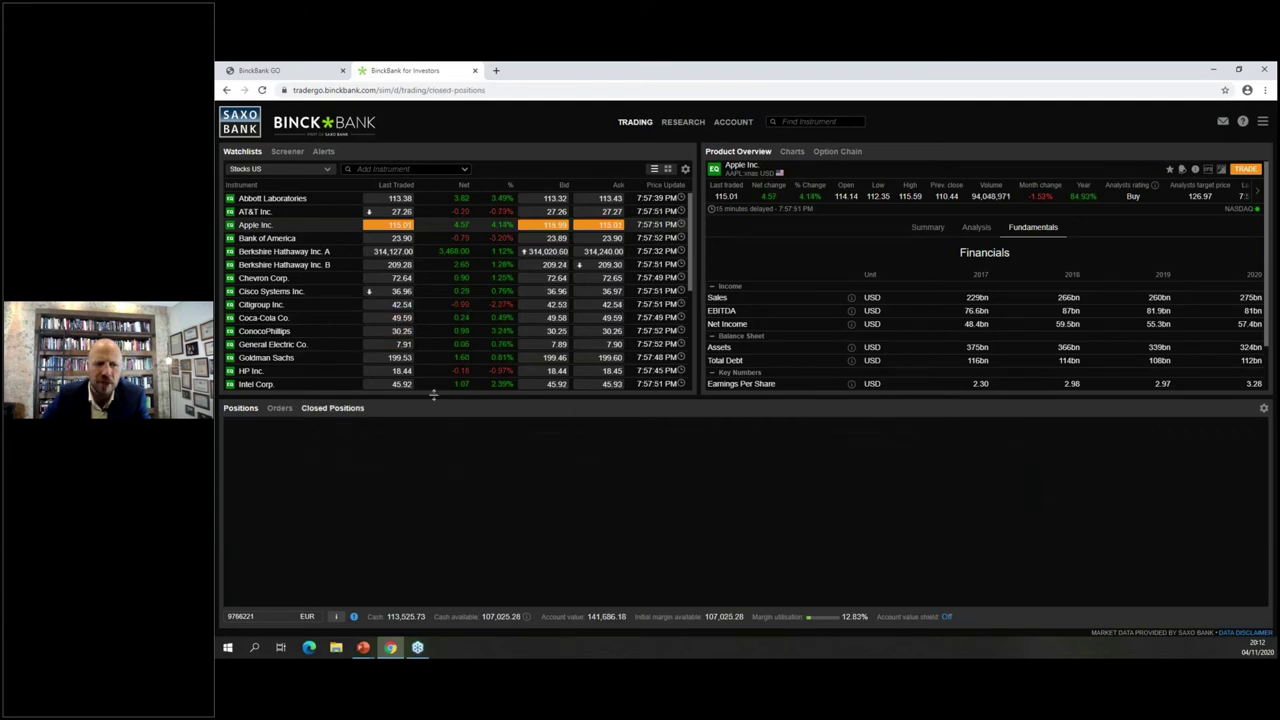
click(241, 408)
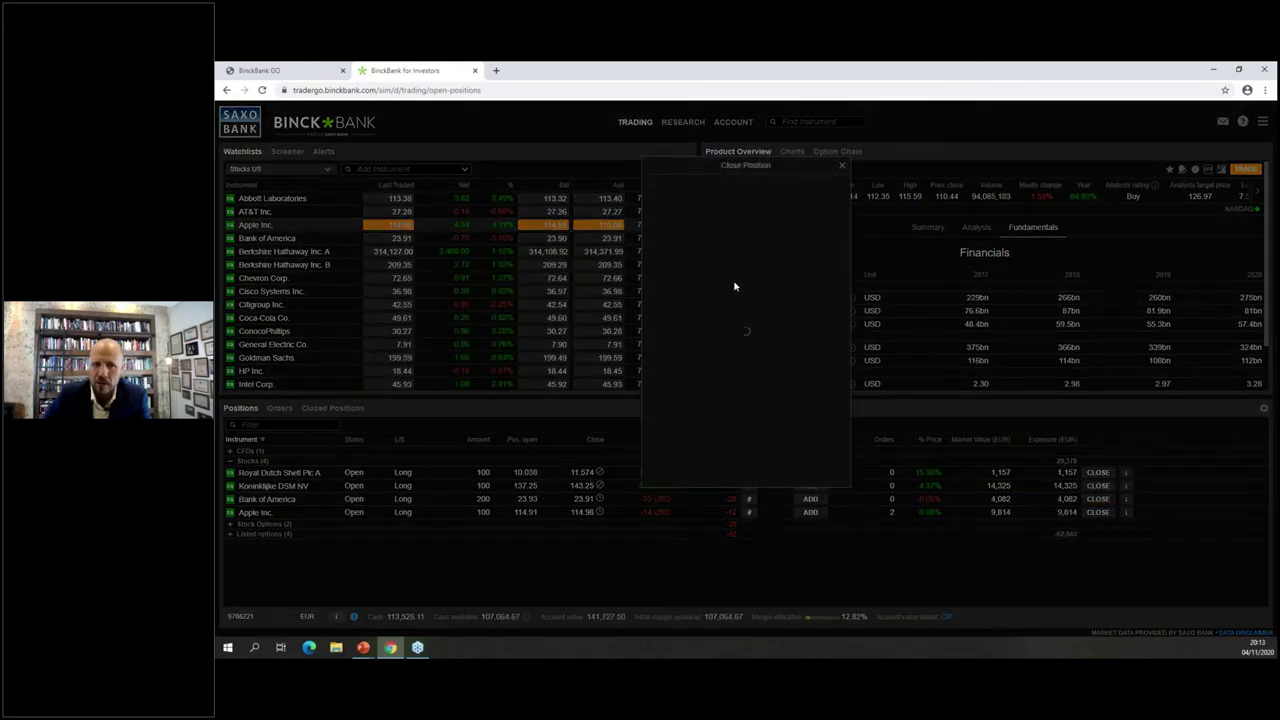
click(806, 362)
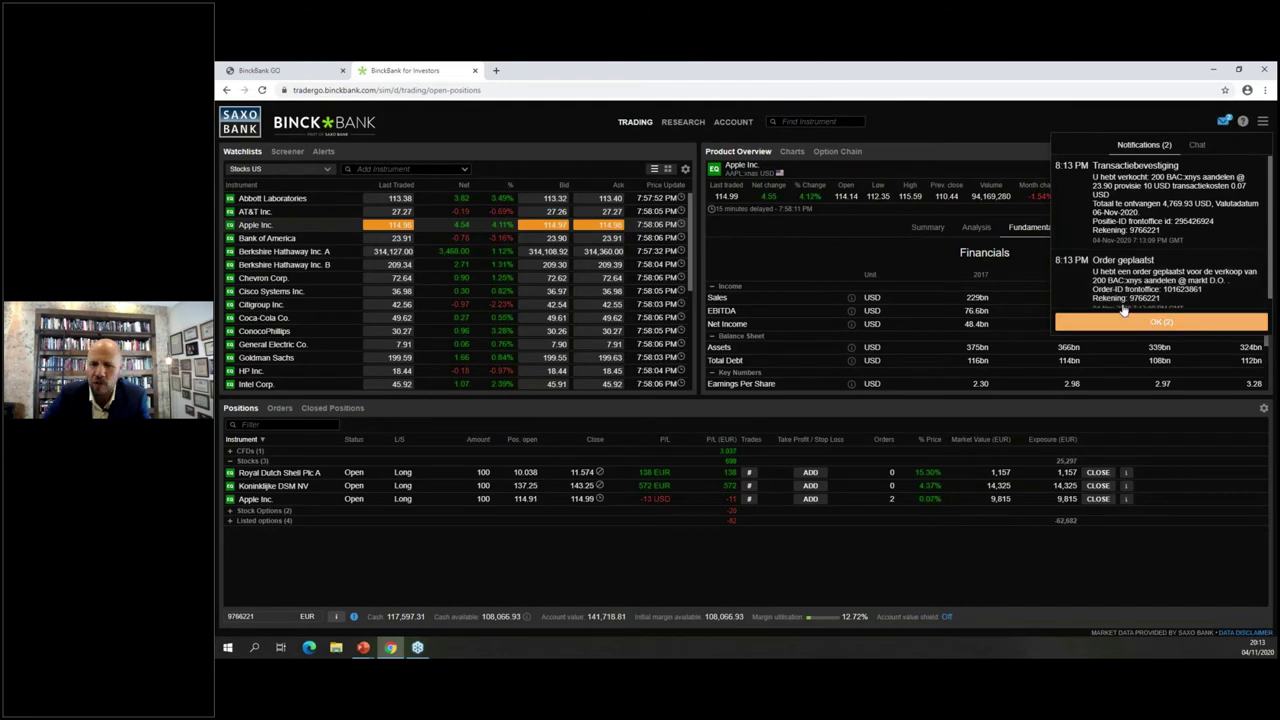
click(1124, 318)
click(338, 405)
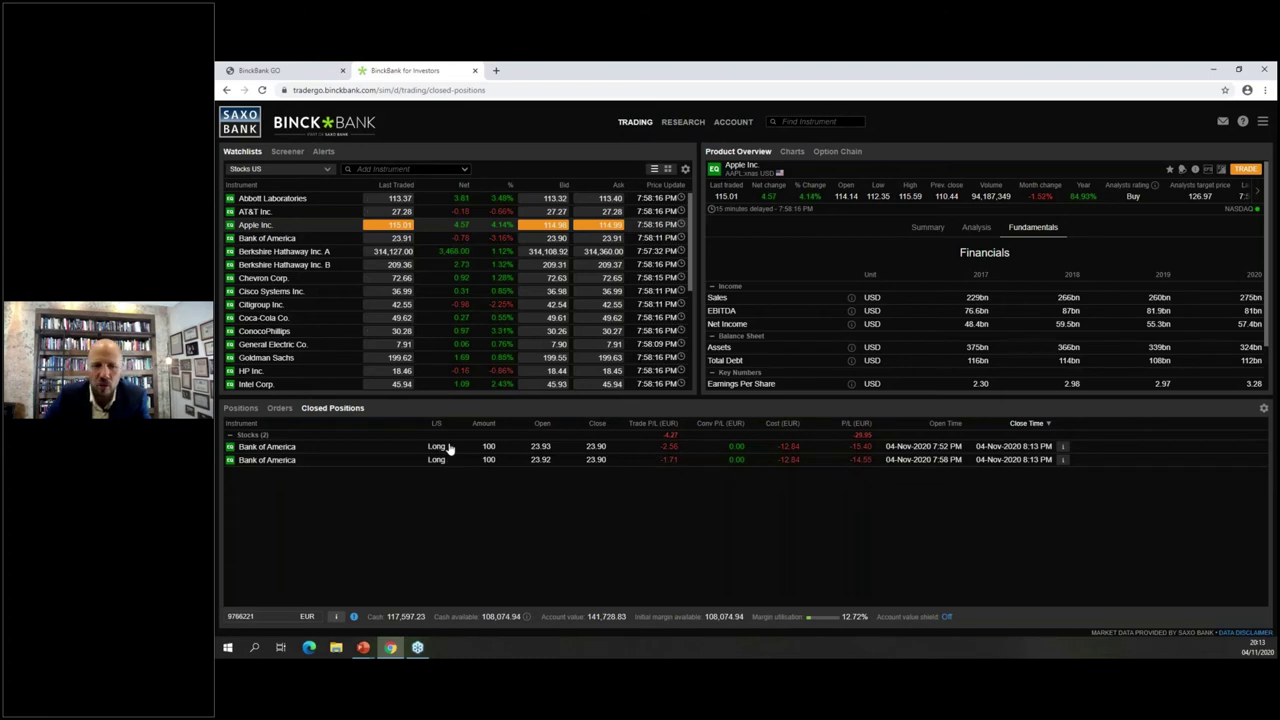
Step: Add the Exposure column to the open positions list and switch the list to the double-row layout
click(241, 408)
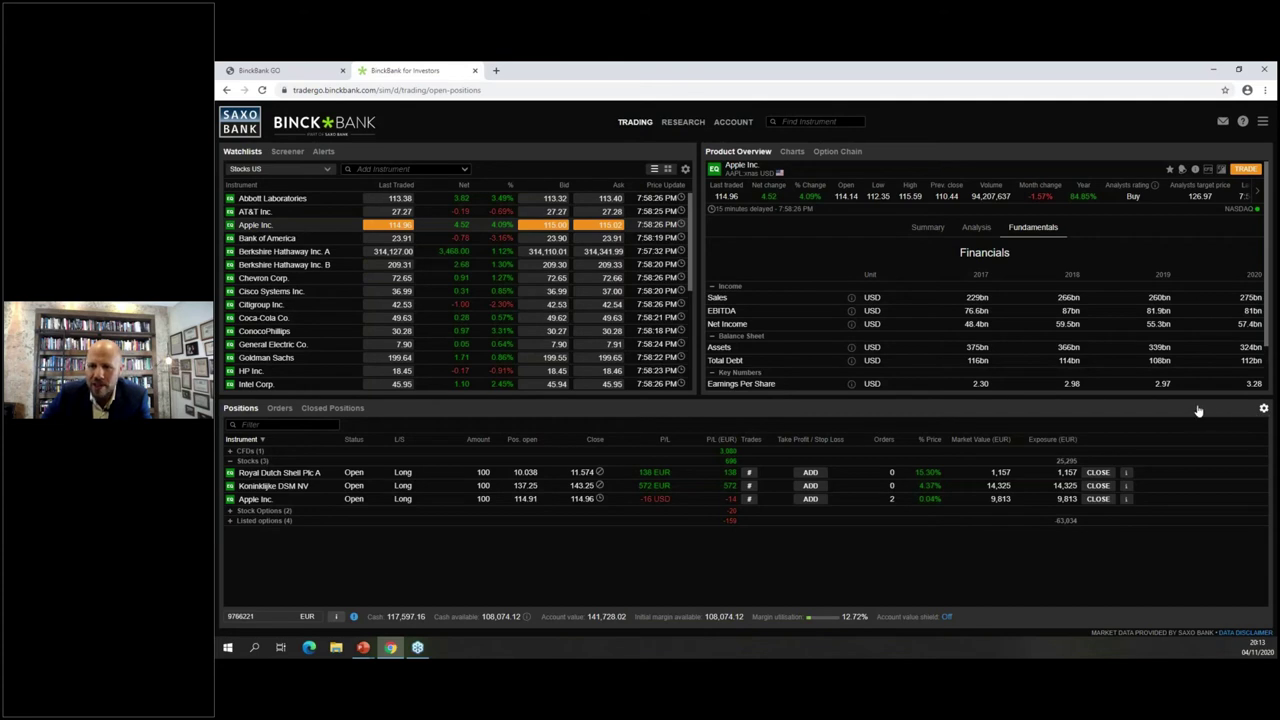
click(1263, 409)
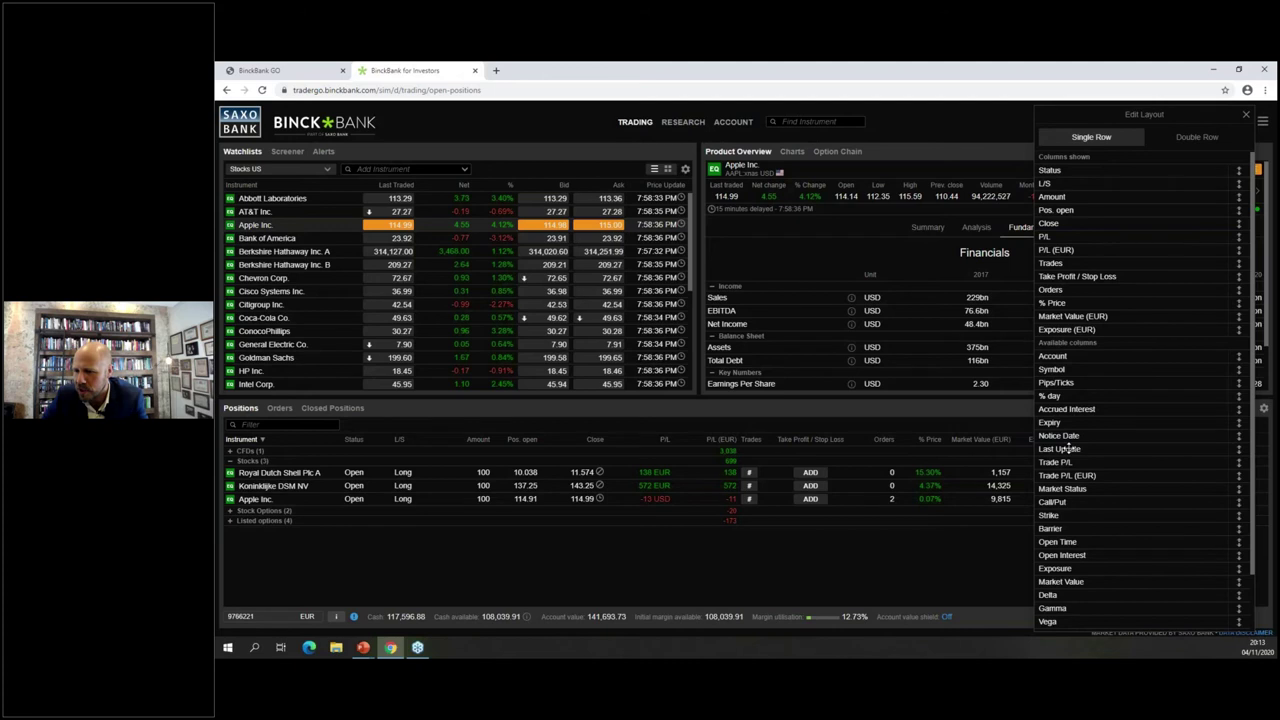
drag(1059, 564, 1058, 541)
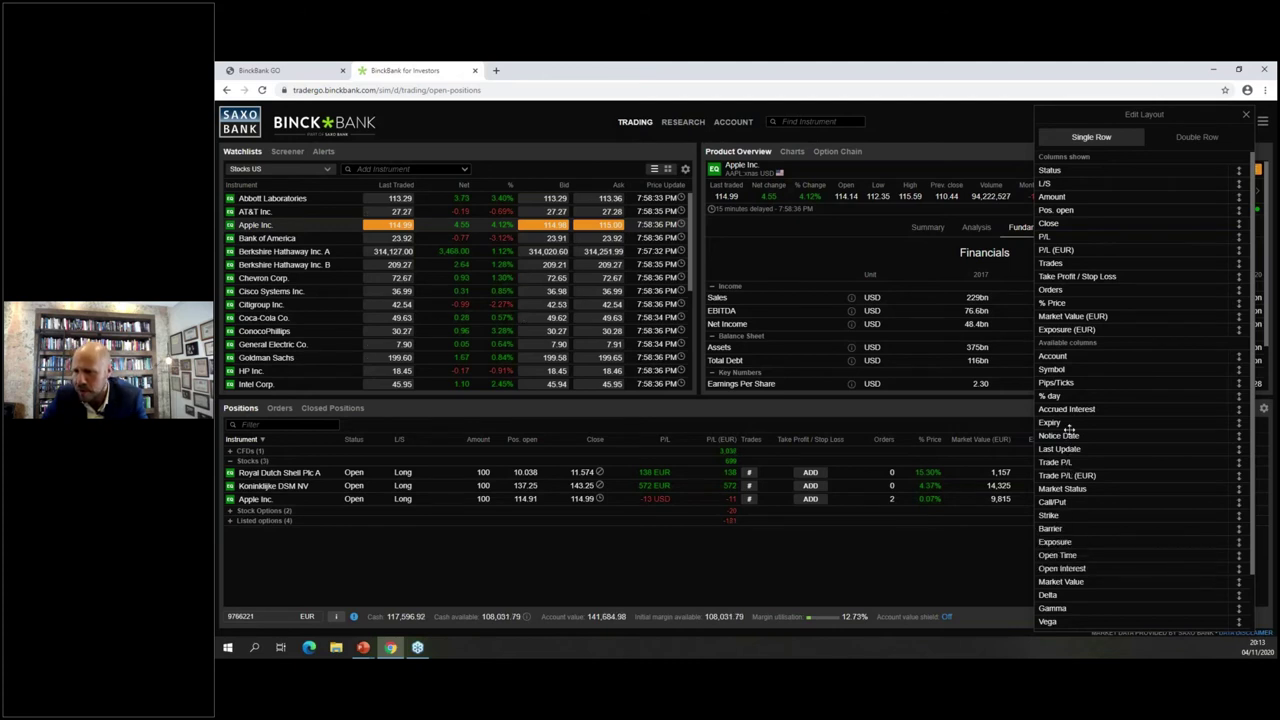
drag(1074, 359, 1081, 332)
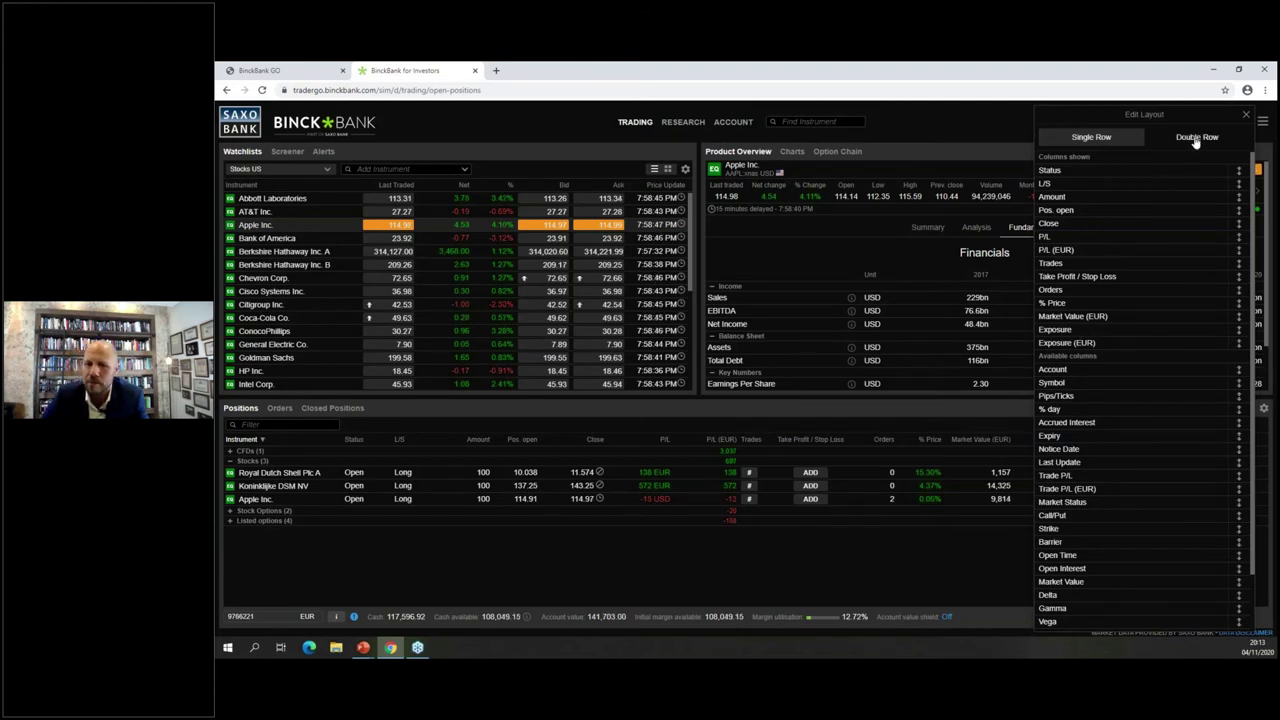
click(1196, 138)
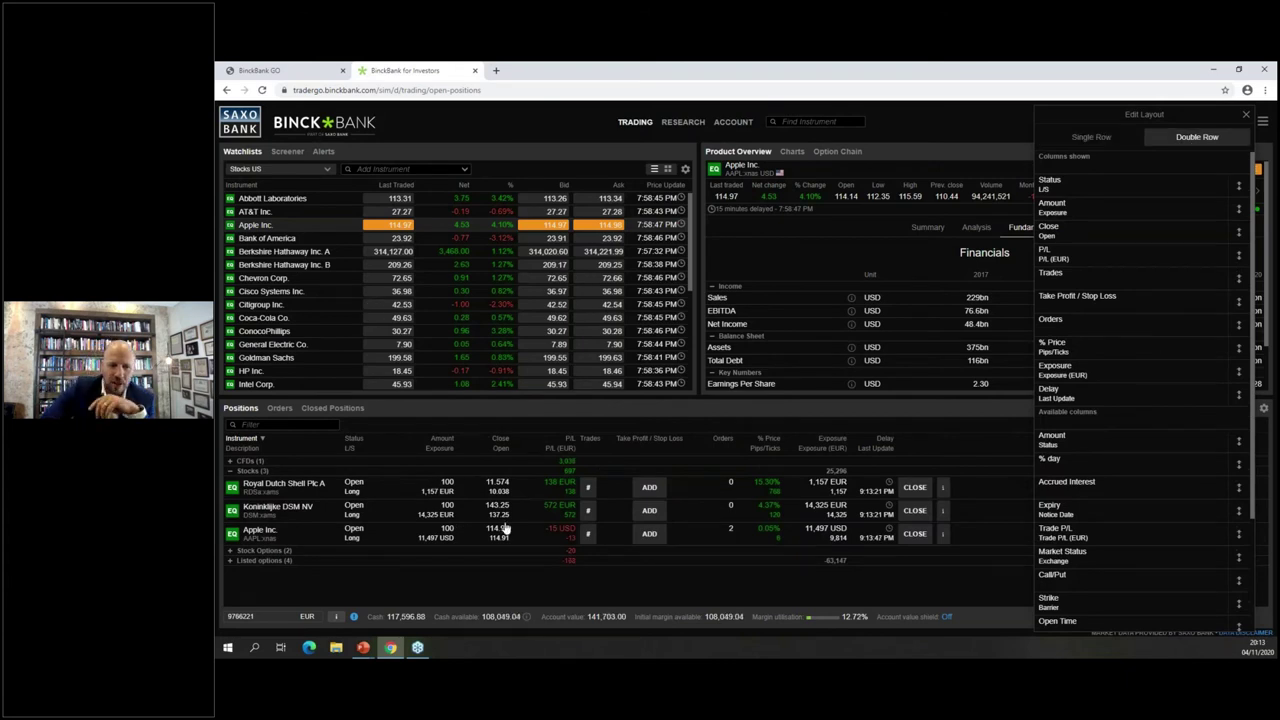
click(1247, 116)
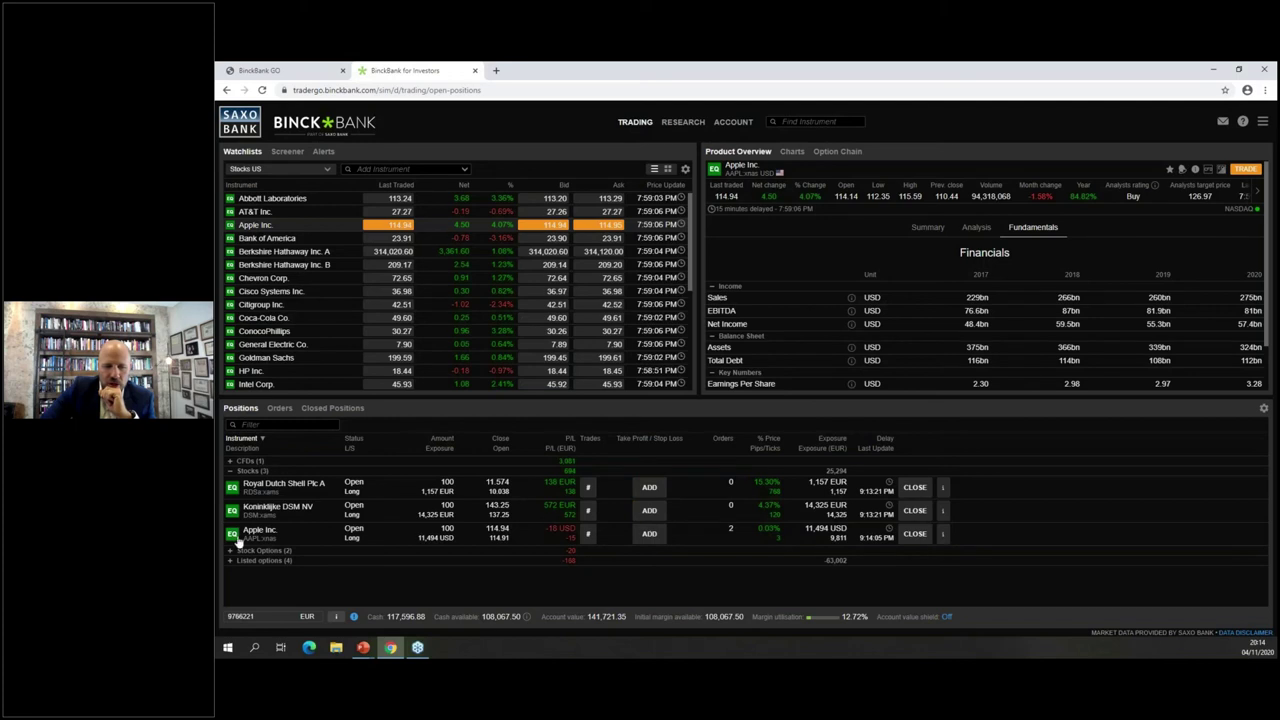
Step: Collapse the Stocks position group, then view the open orders and closed positions and return to the open positions
click(231, 471)
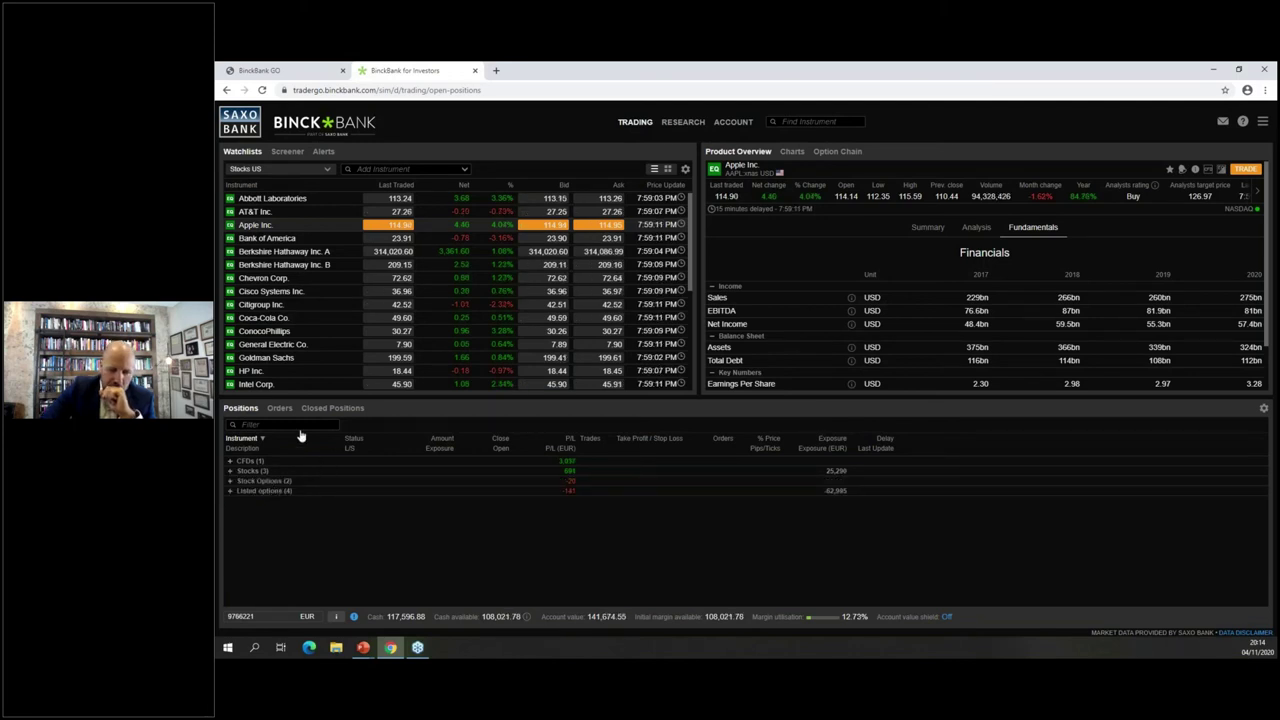
click(280, 408)
click(330, 411)
click(280, 408)
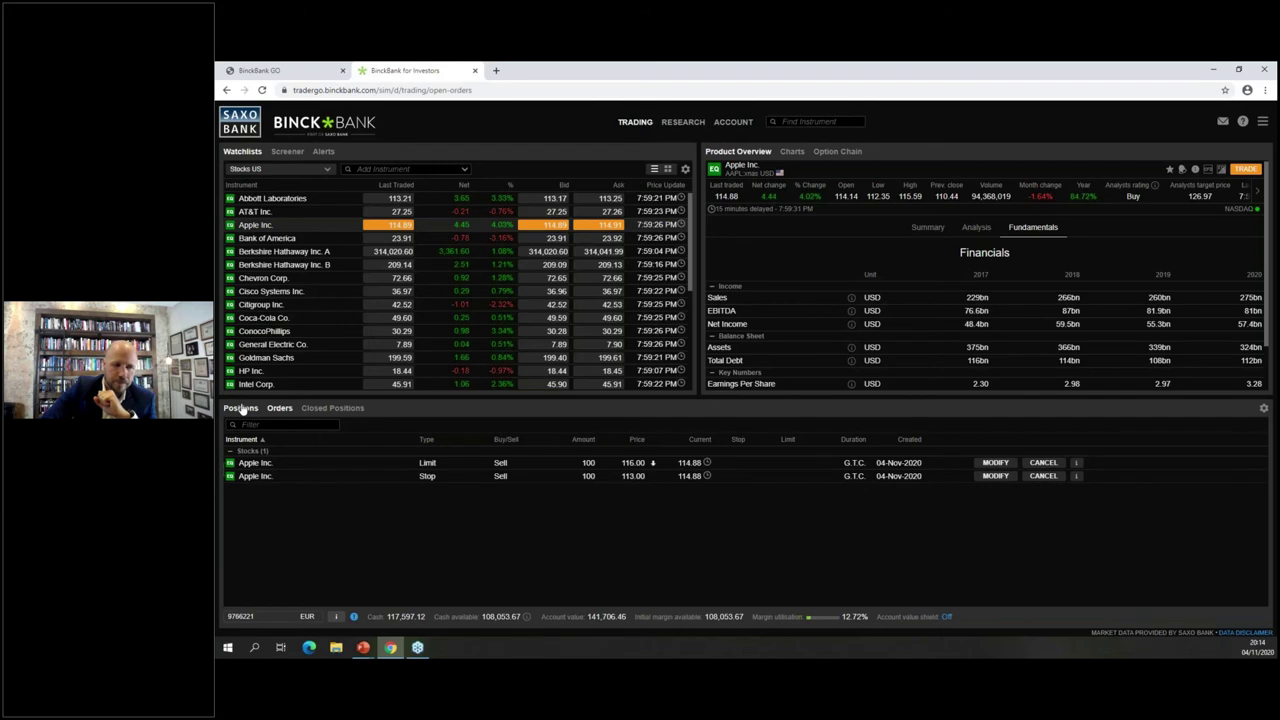
click(242, 410)
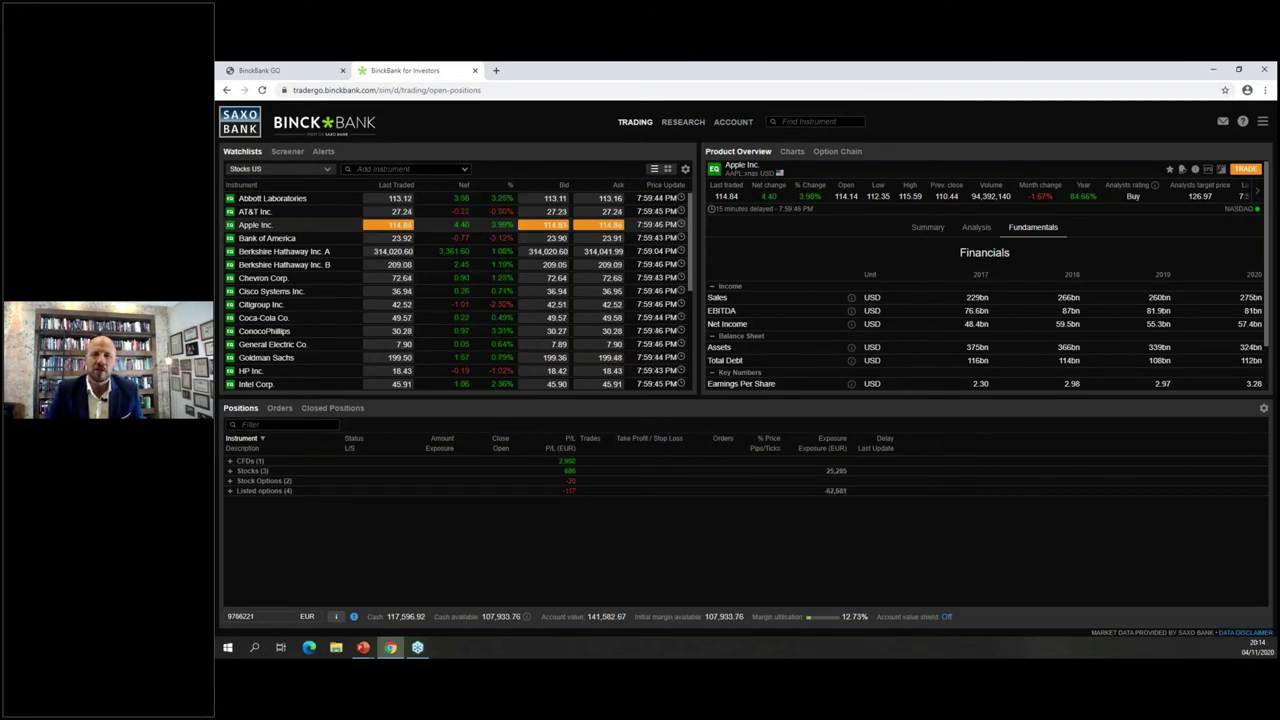
Step: Filter the price alerts by amazon and start a new price alert for Amazon.com Inc
click(324, 152)
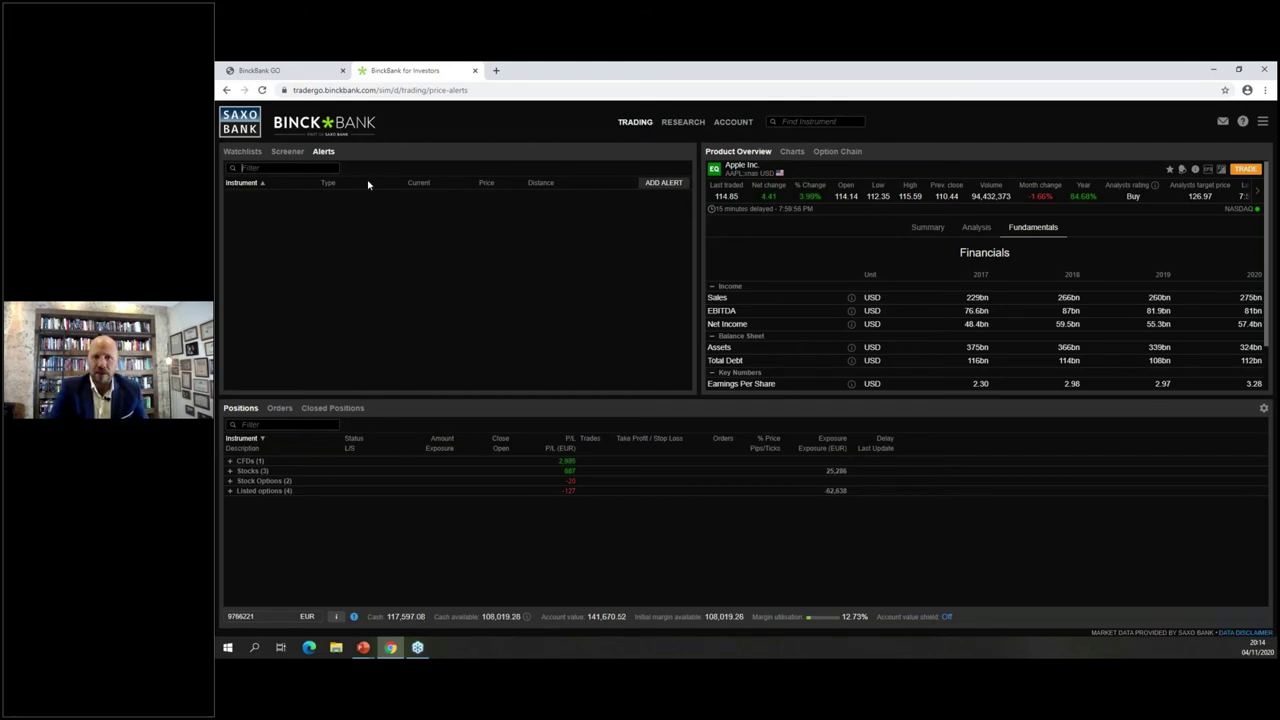
text(bp)
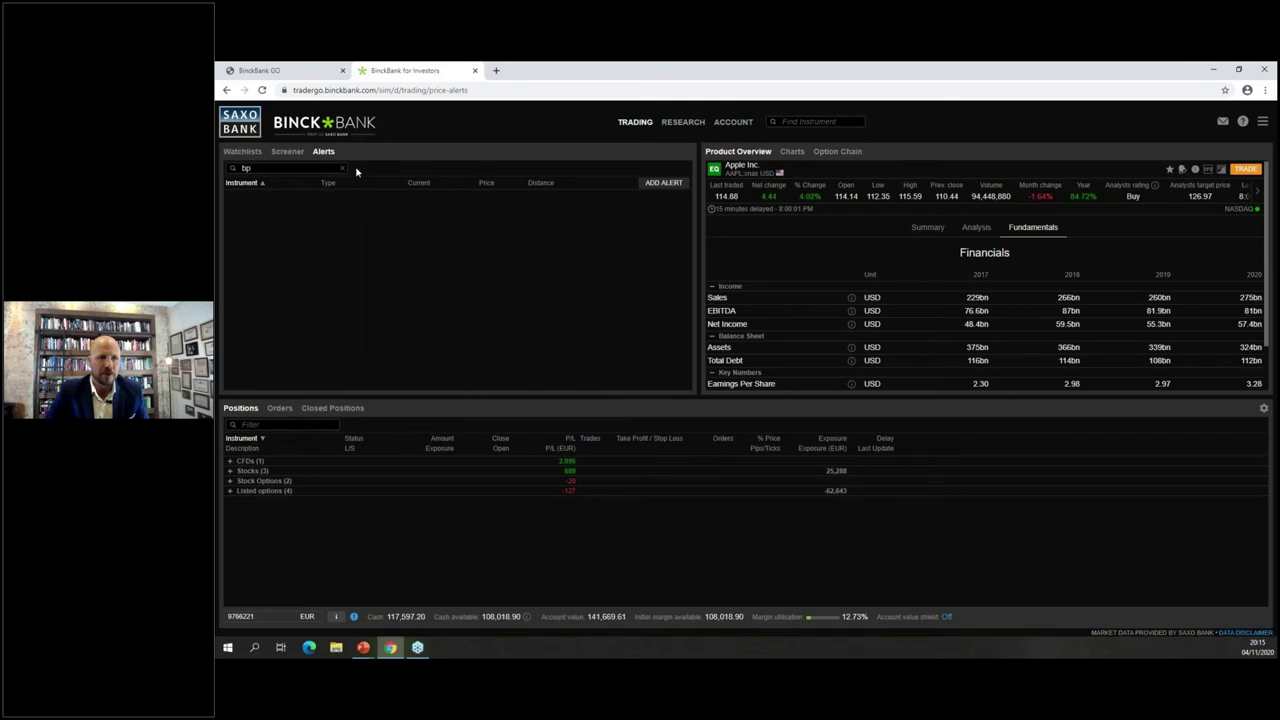
click(340, 168)
text(amazon)
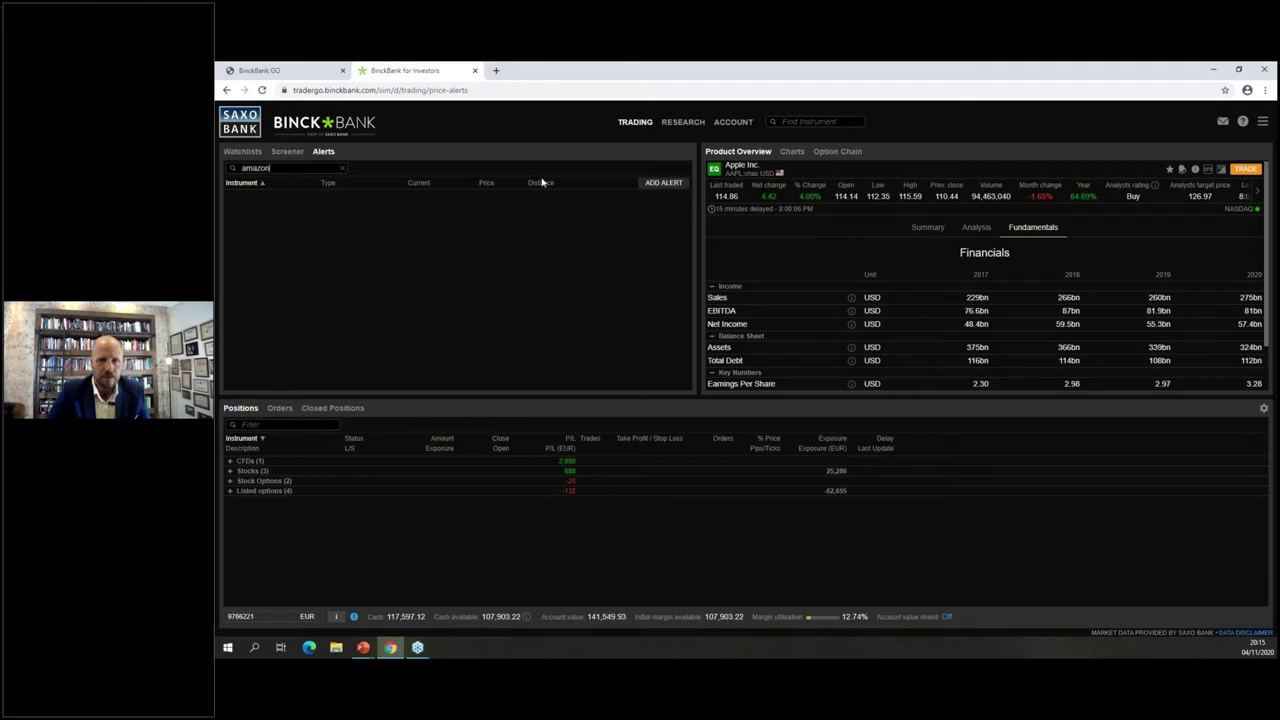
click(661, 184)
text(amazn)
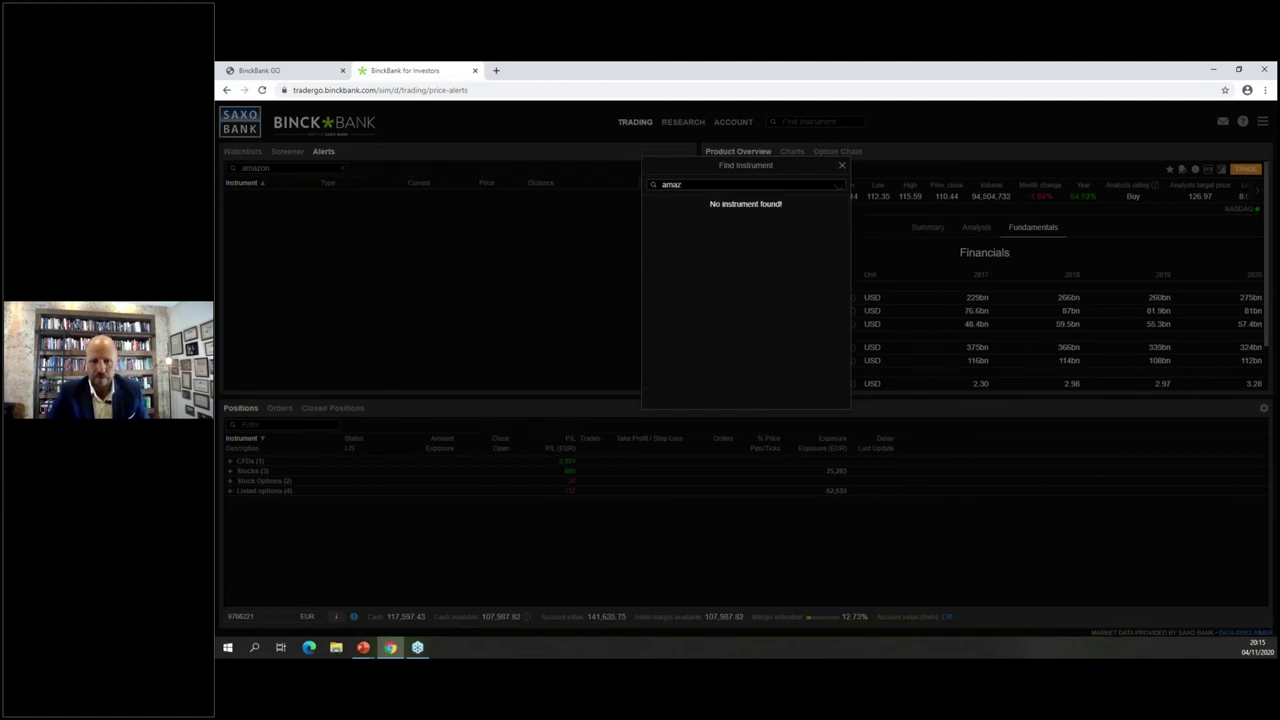
key(BackSpace)
click(720, 229)
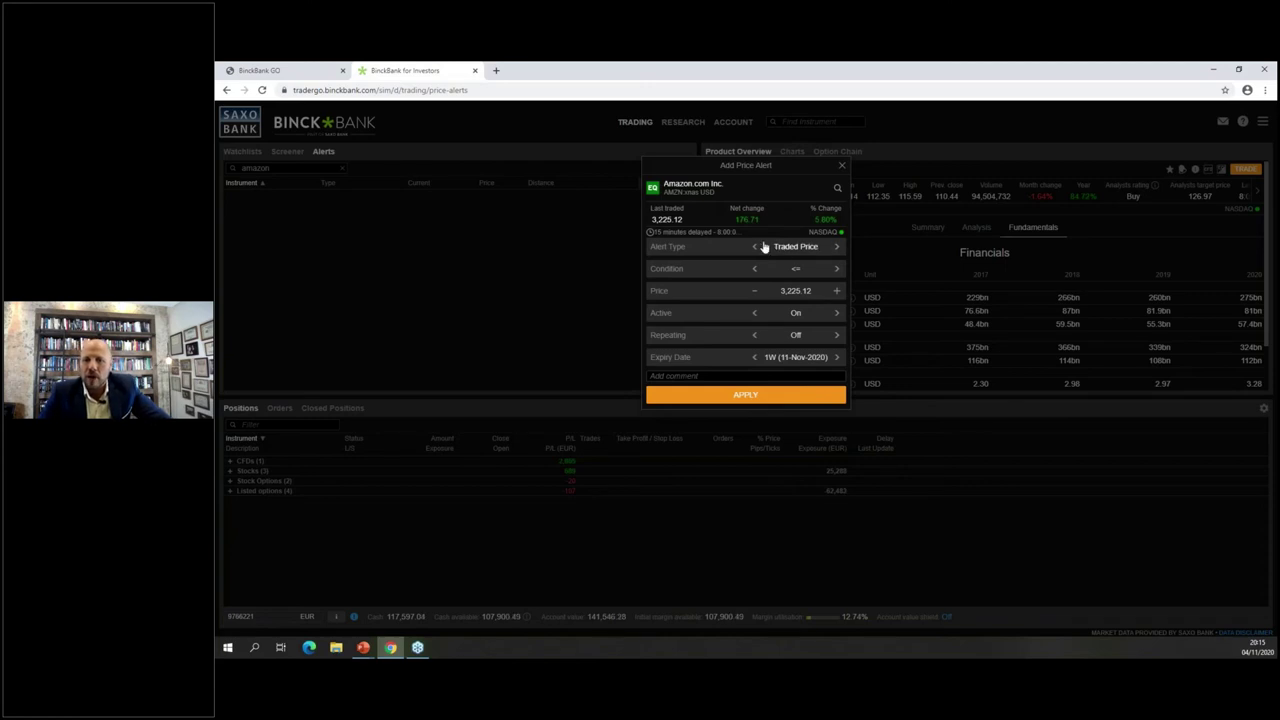
Step: Set the Amazon alert to % Change at 2.00%, keep it active, add the comment "buy" and apply it
click(837, 248)
click(837, 248)
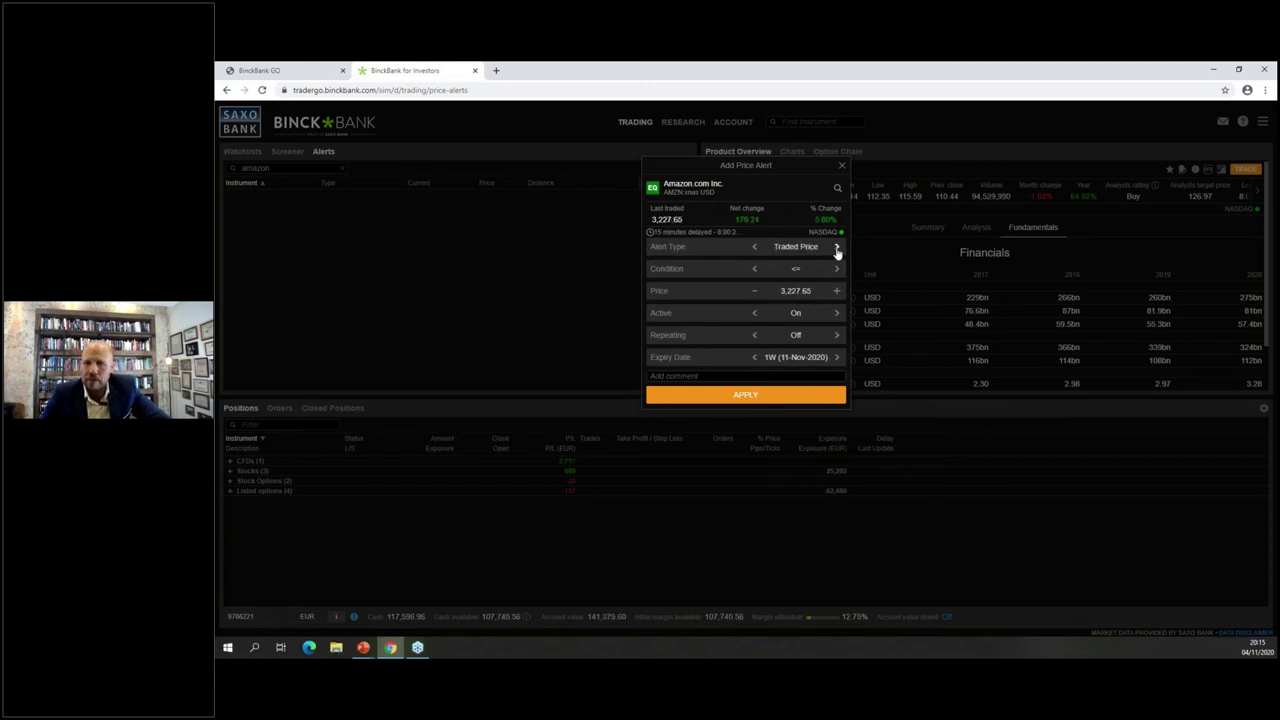
click(837, 248)
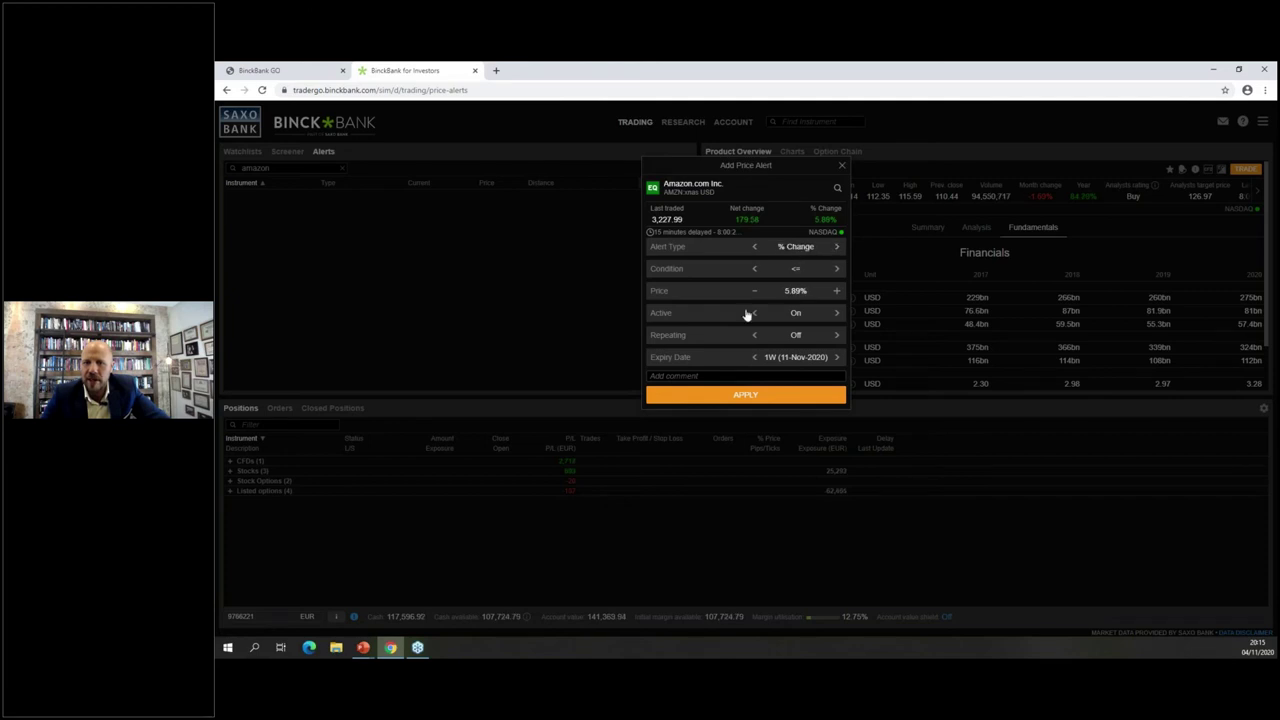
click(795, 290)
text(2)
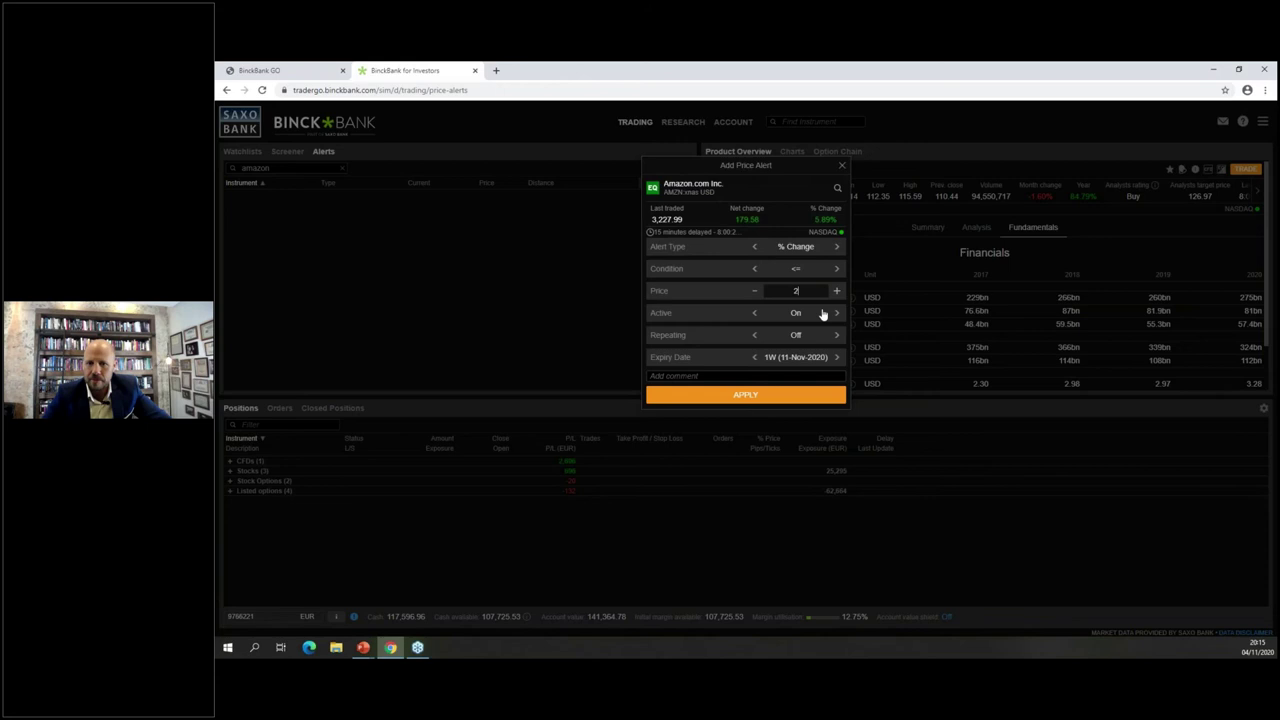
click(837, 313)
click(837, 313)
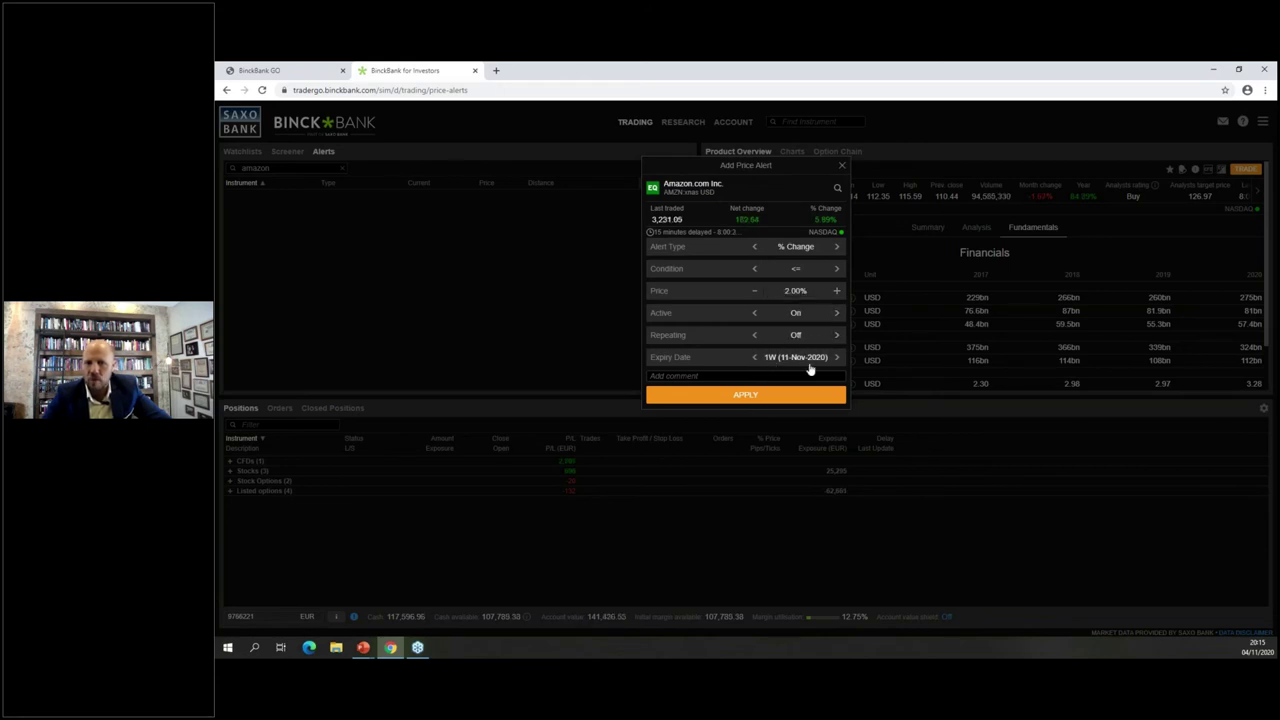
click(761, 375)
text(buy)
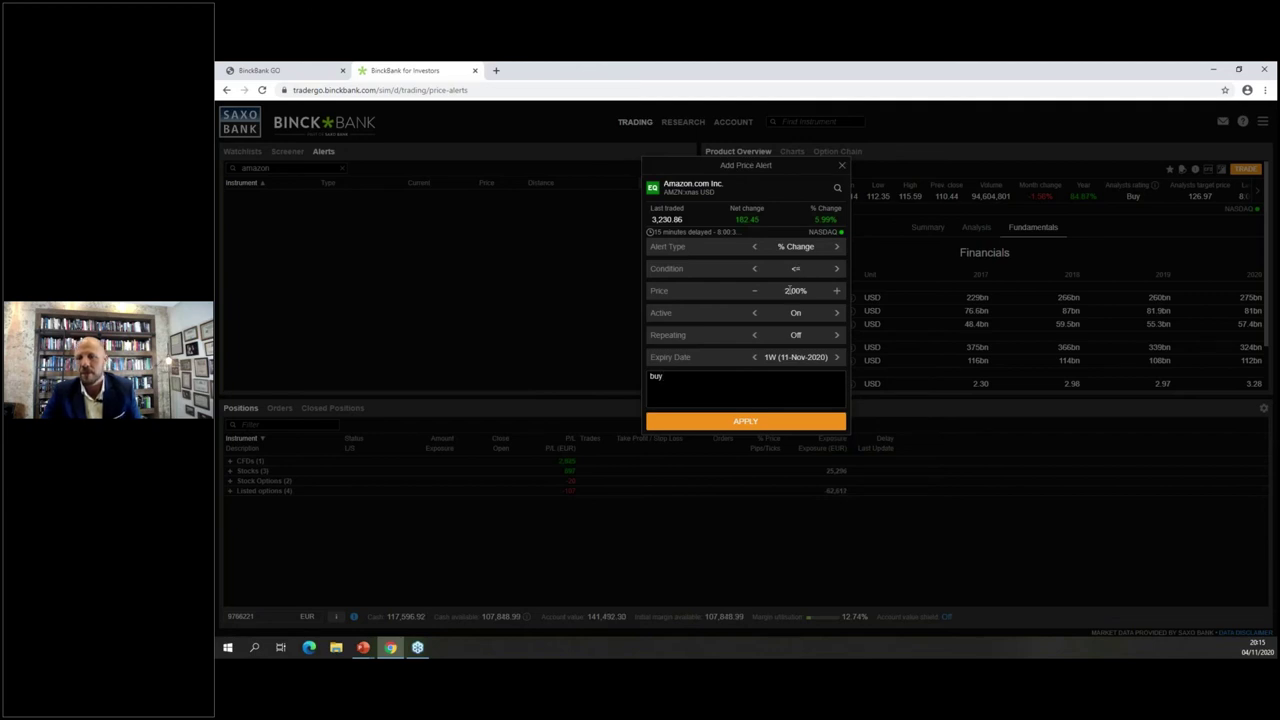
click(748, 424)
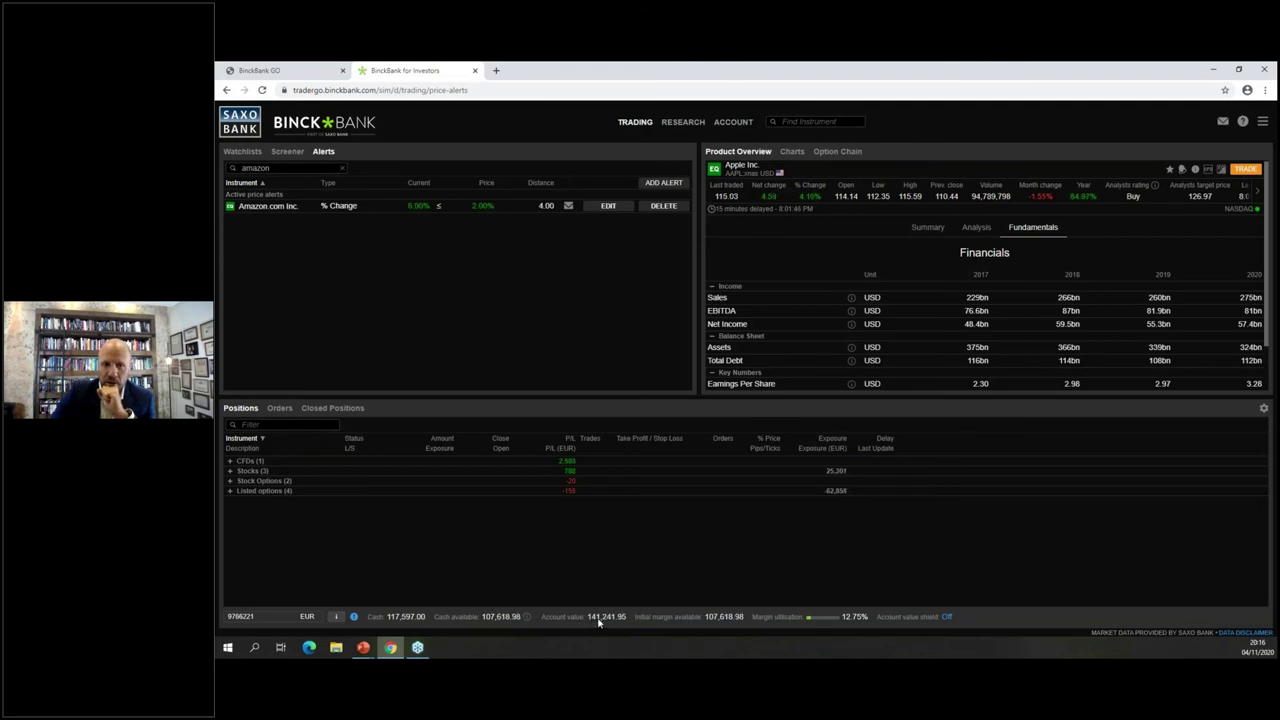
Step: Expand the CFDs and Listed options groups in the open positions to examine their individual positions
click(231, 461)
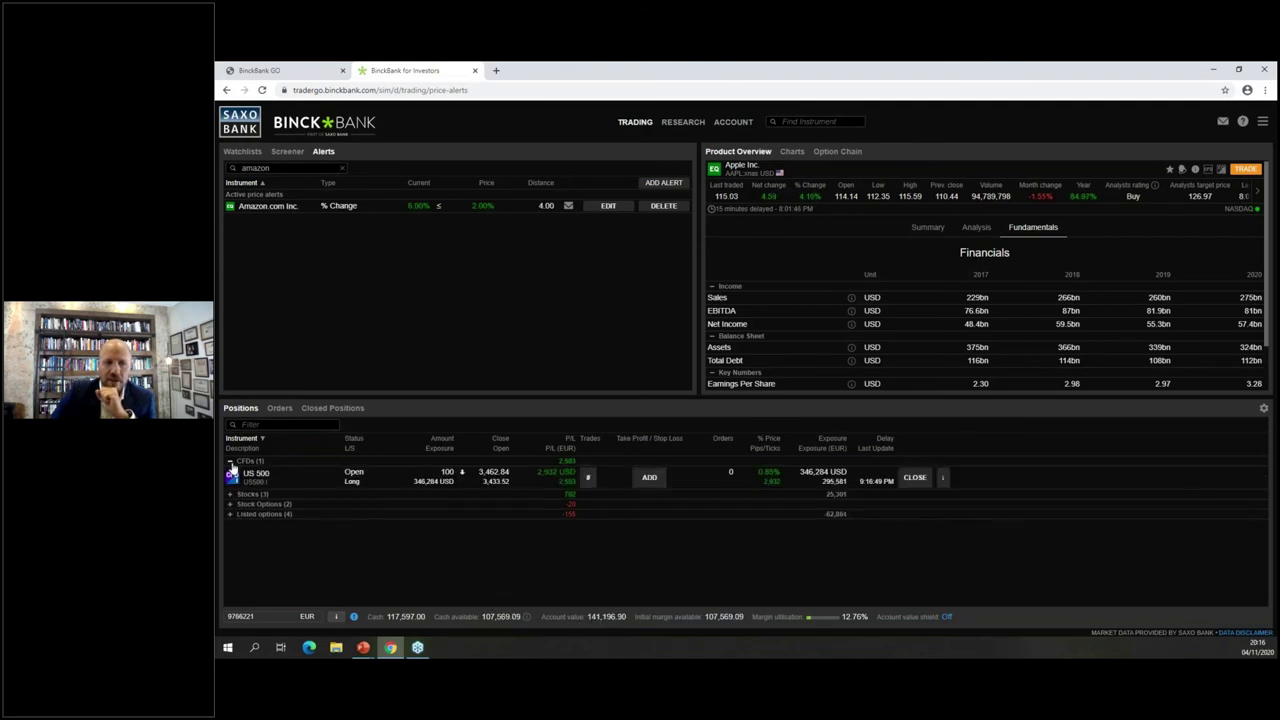
click(230, 514)
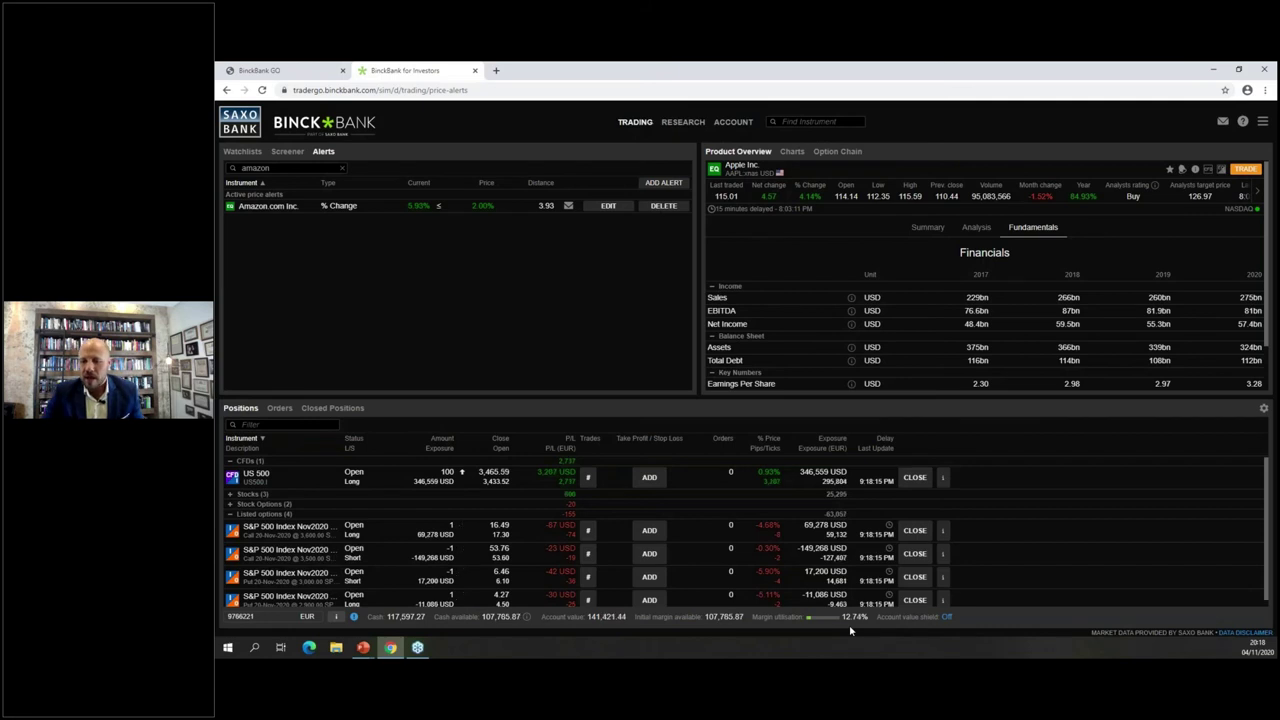
Step: Set the account value shield to 125,000, submit it, accept its disclaimer and close the dialog
click(948, 618)
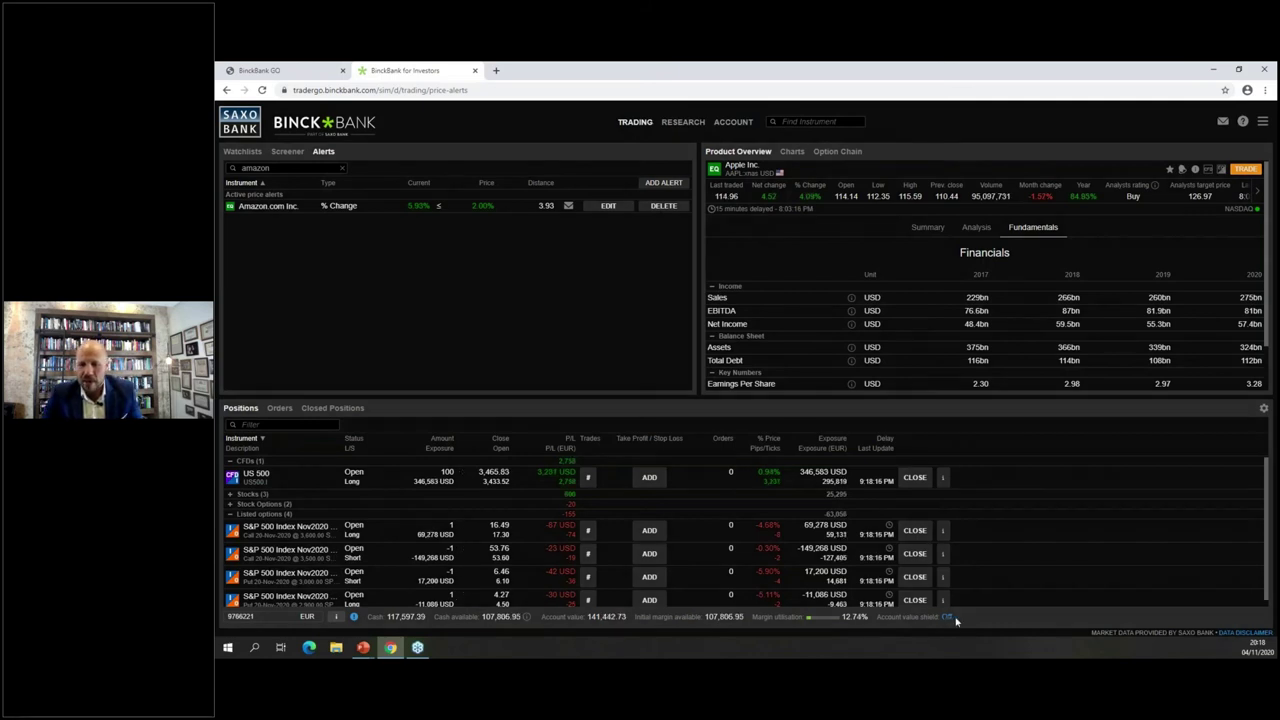
click(796, 378)
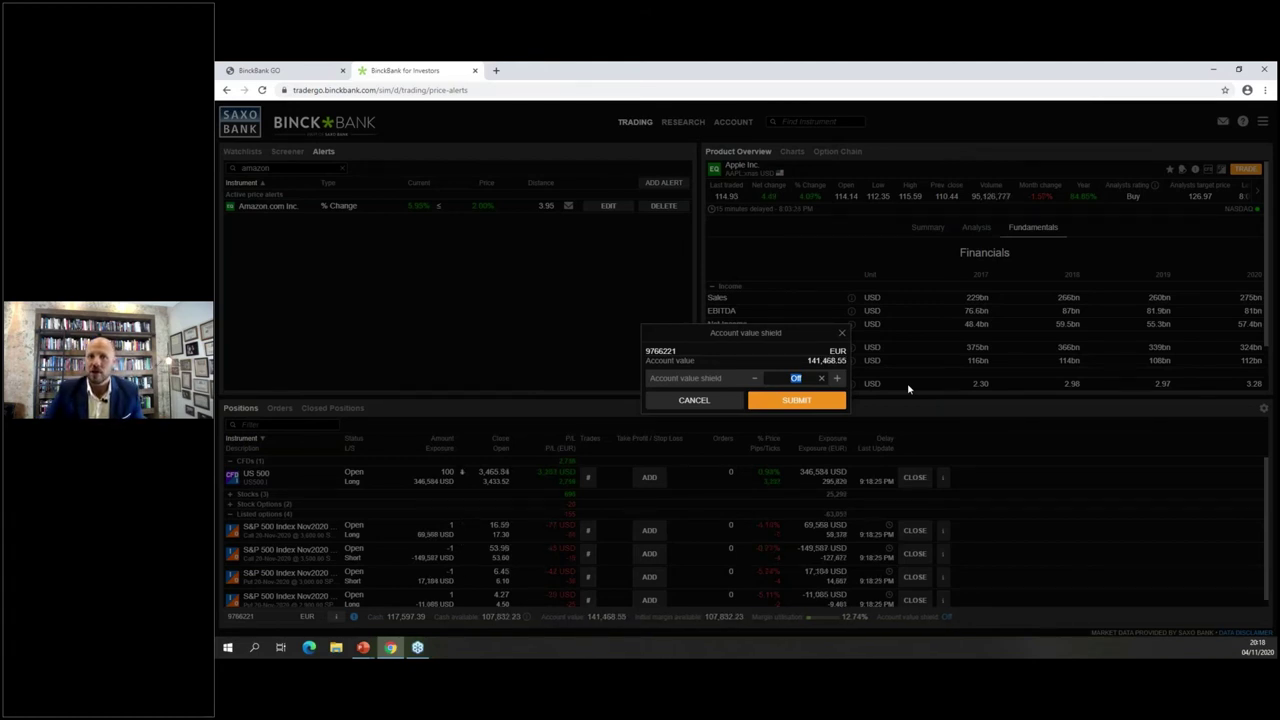
text(125000)
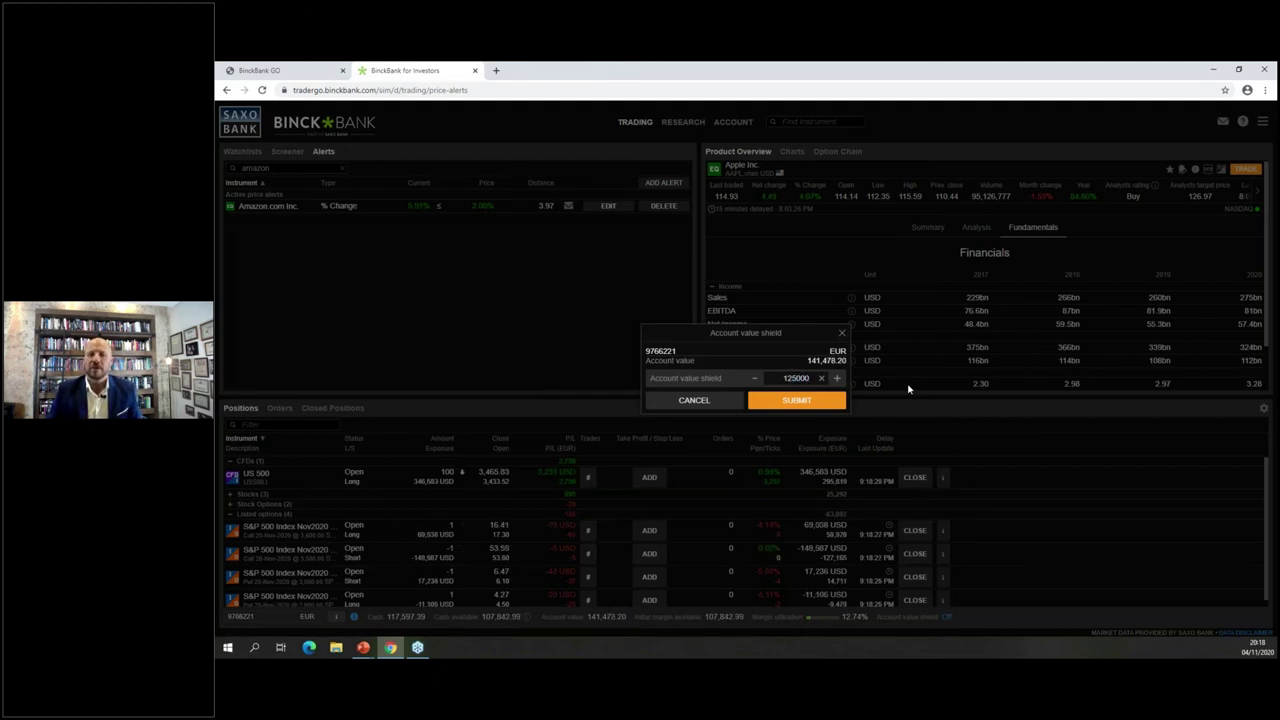
click(785, 399)
scroll(740, 368, down, 5)
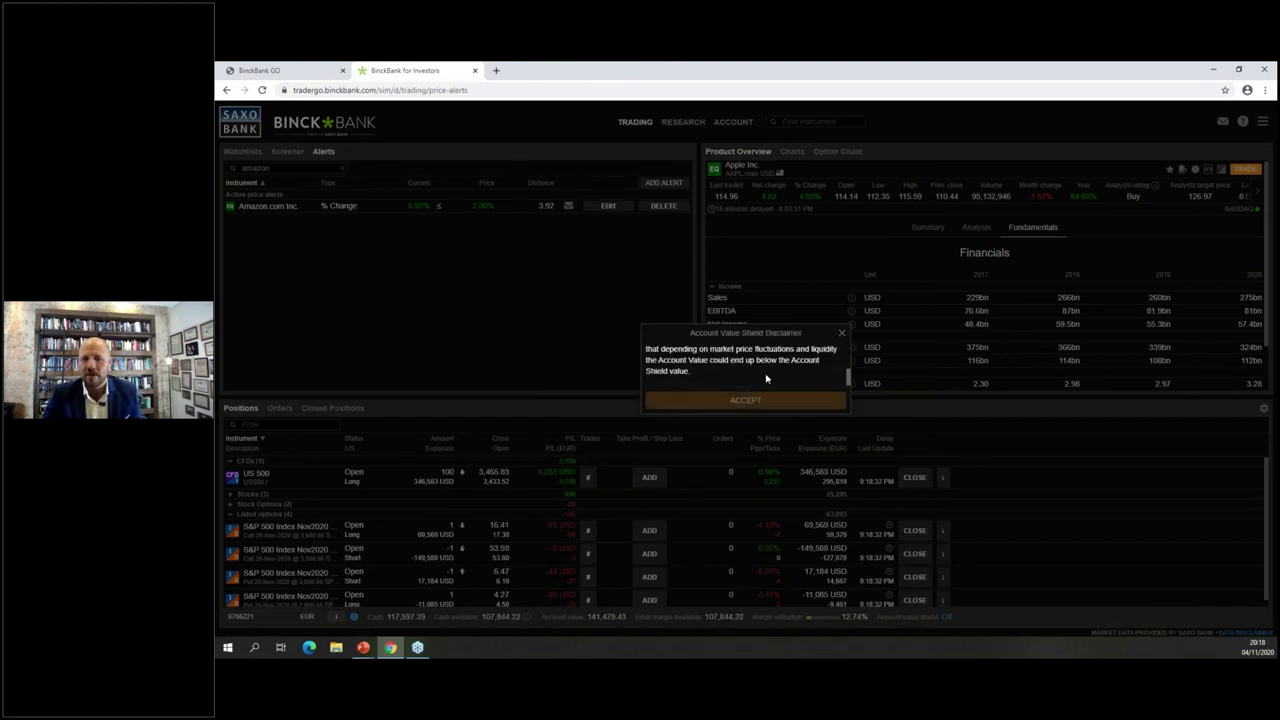
scroll(733, 365, up, 2)
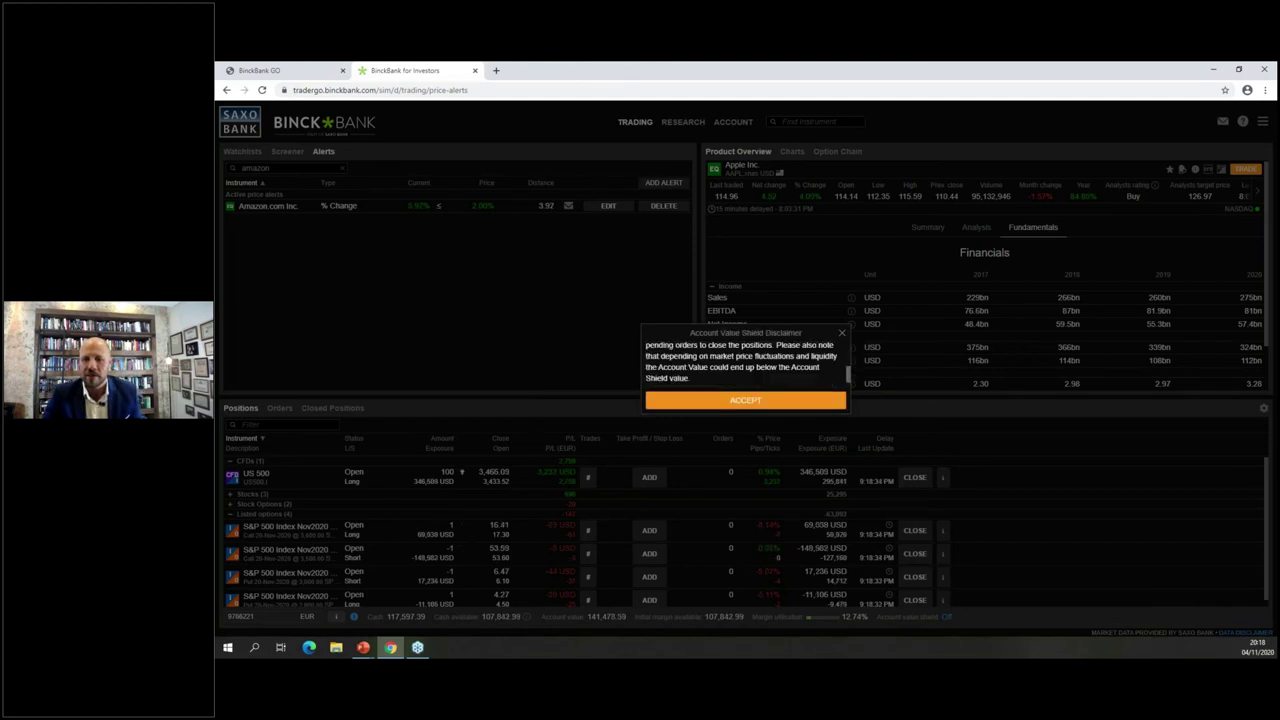
scroll(733, 365, down, 2)
click(753, 398)
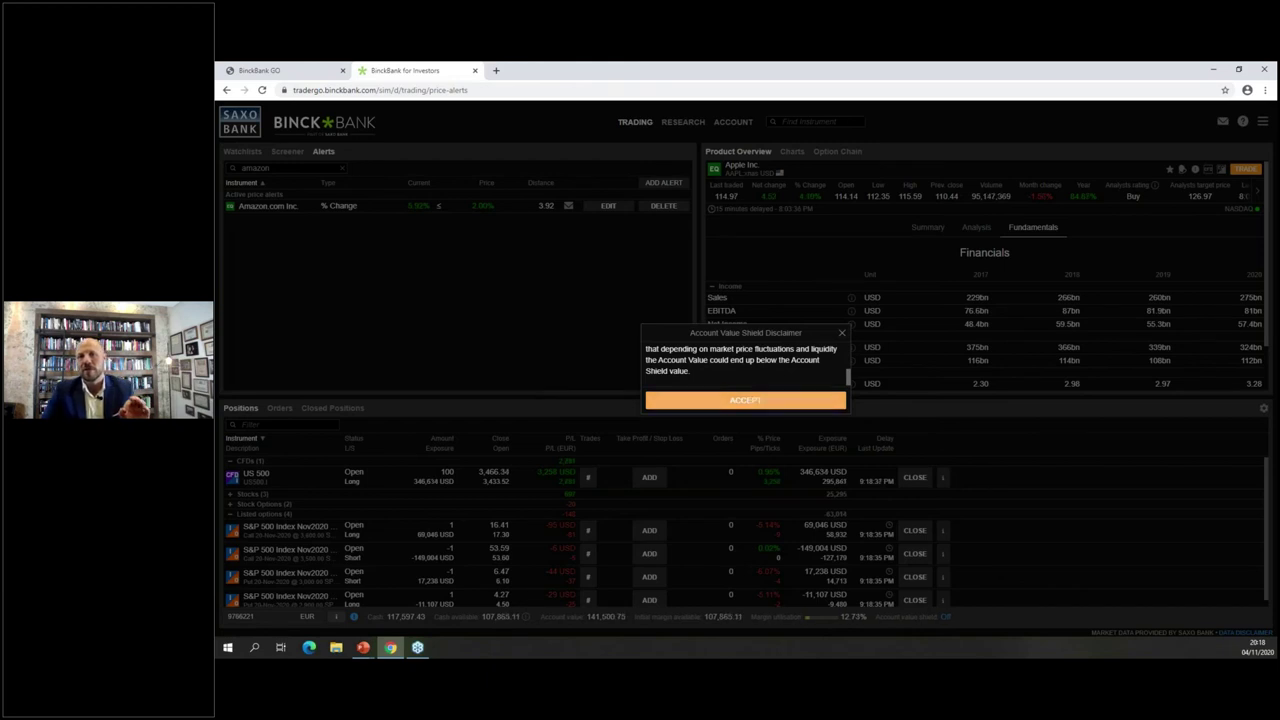
click(728, 401)
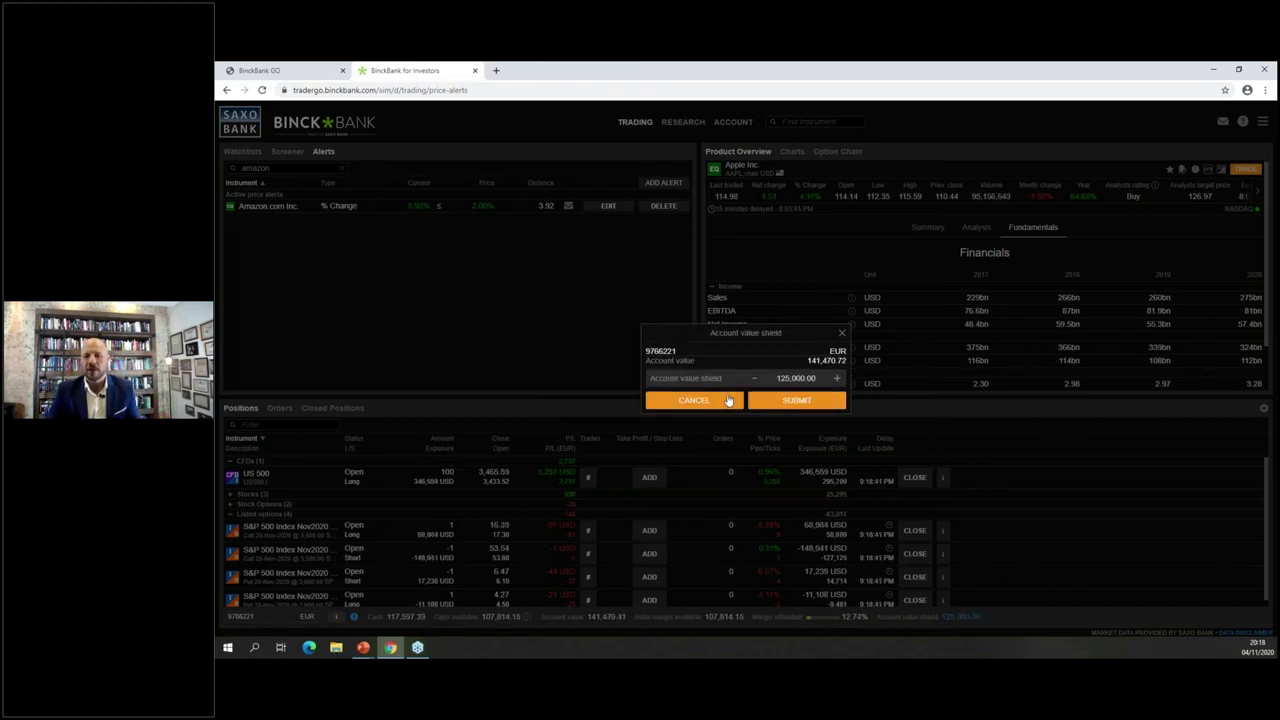
click(728, 400)
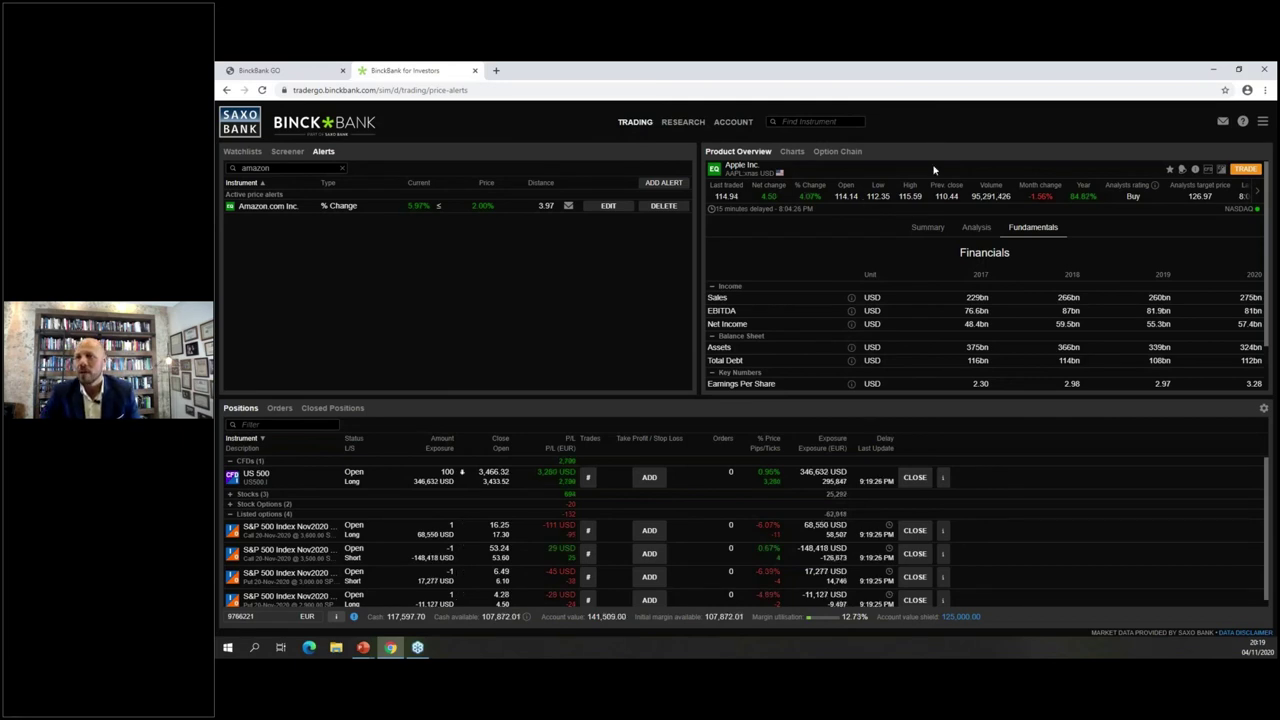
Step: Open a CFD trade ticket for Apple Inc. and review the instrument's trading conditions
click(1204, 172)
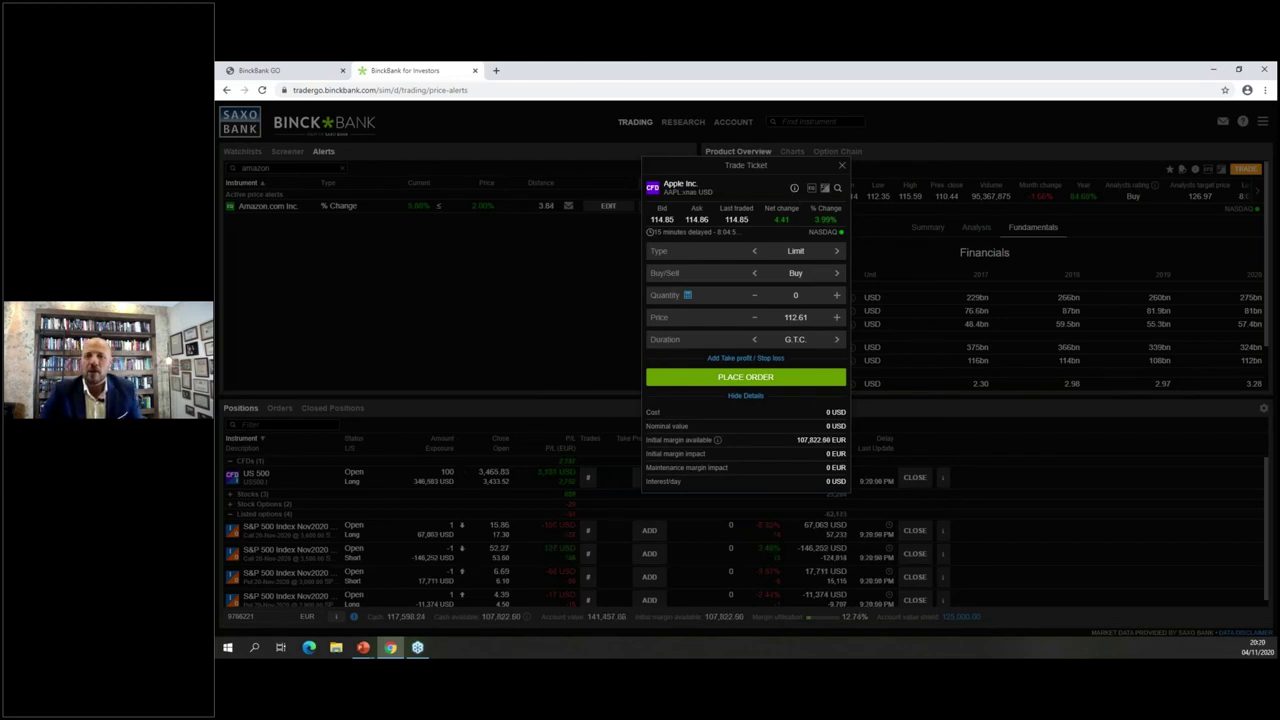
click(795, 189)
click(796, 192)
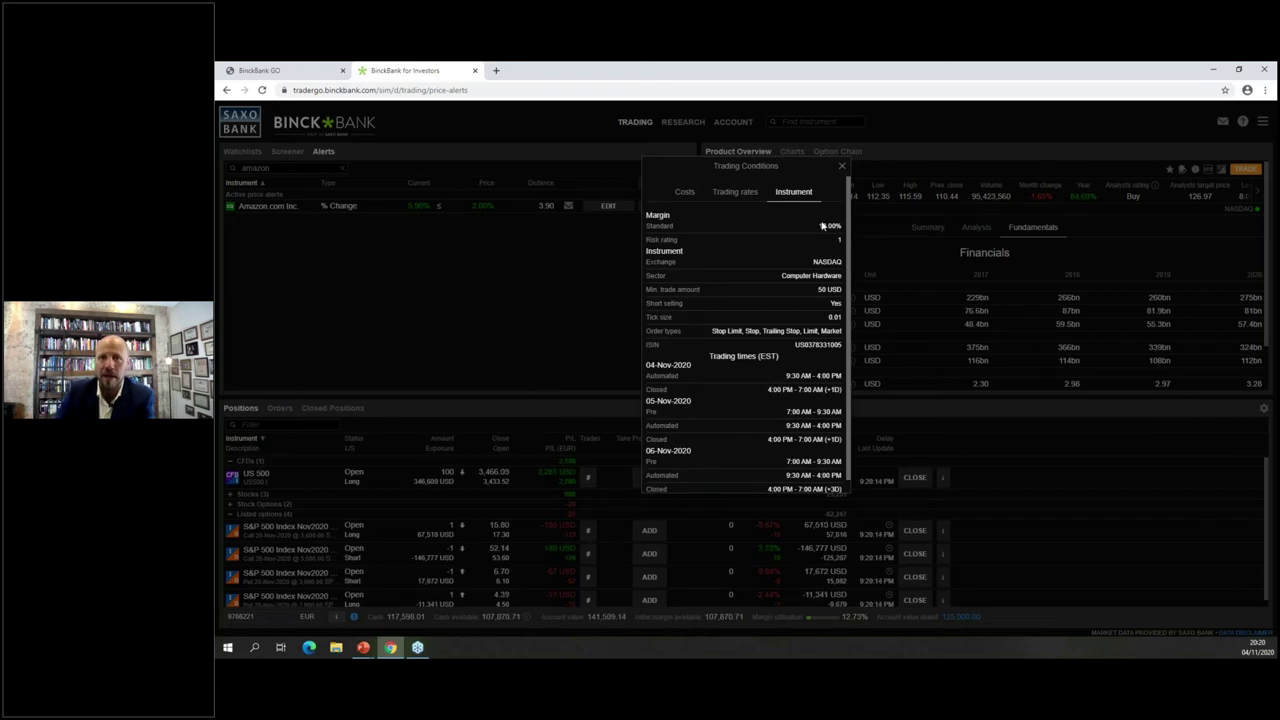
click(843, 167)
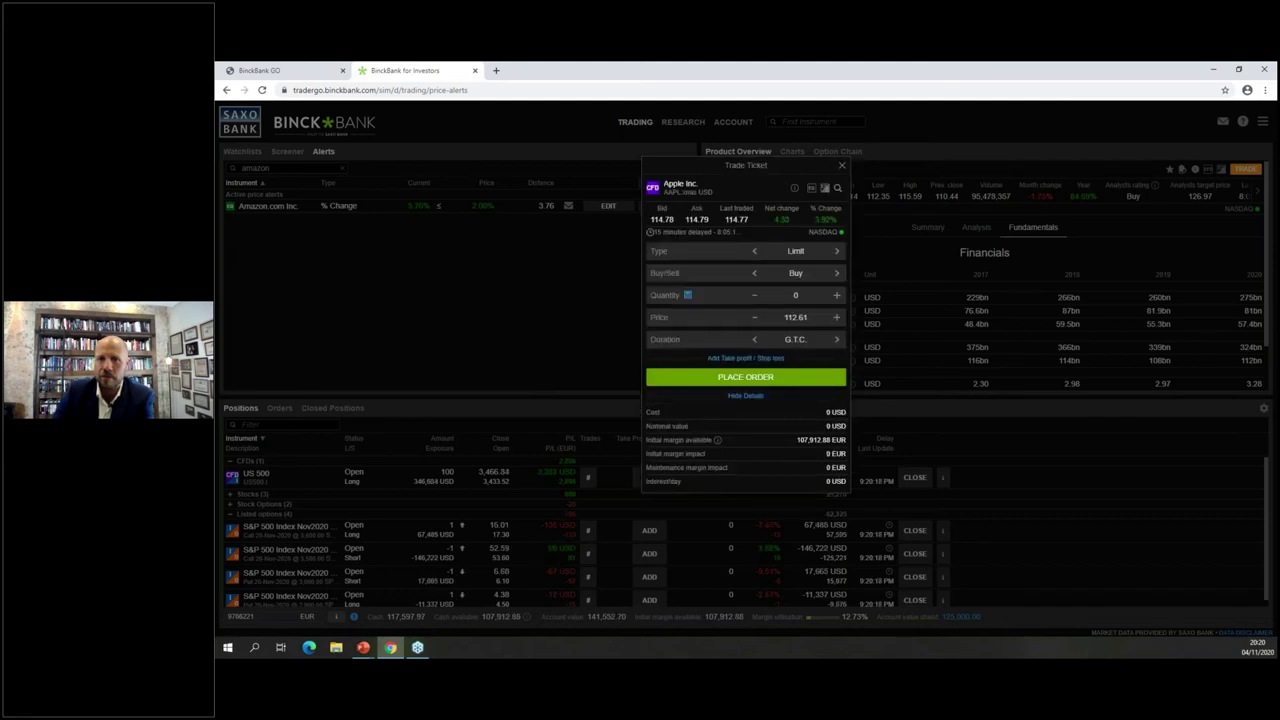
Step: Set the Apple CFD buy order to type Market with a quantity of 100
click(756, 251)
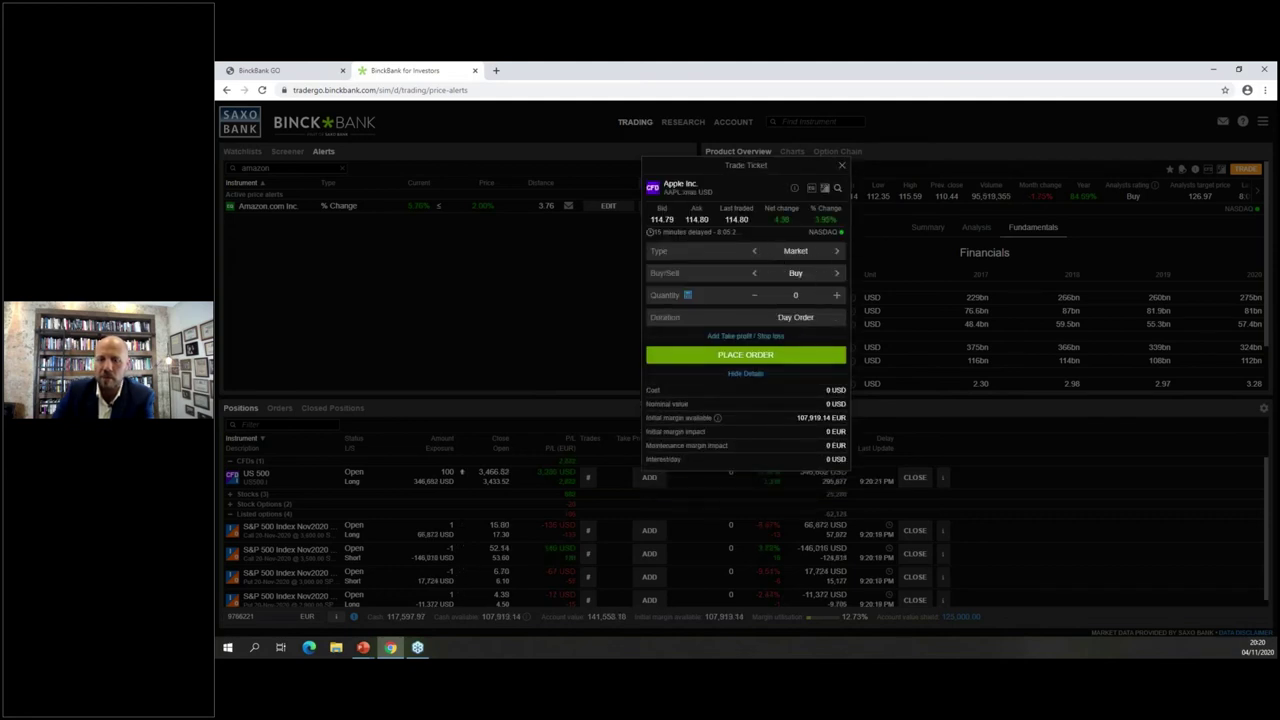
click(816, 294)
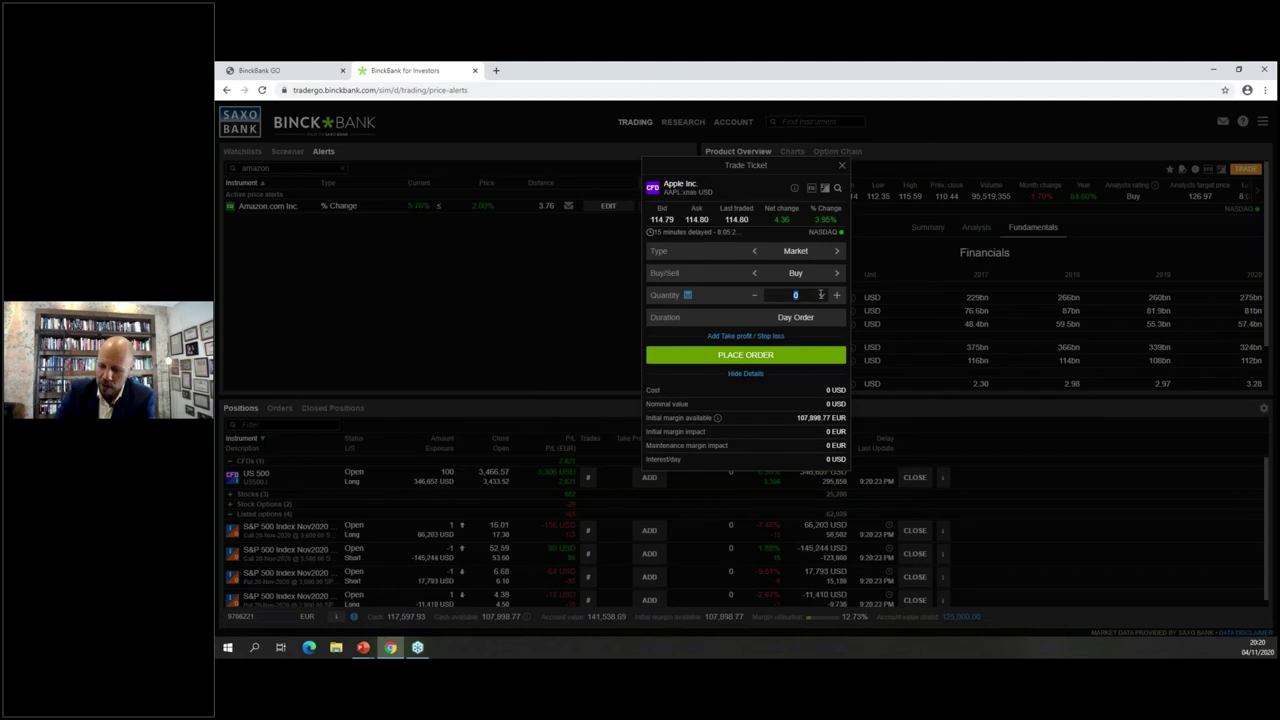
text(100)
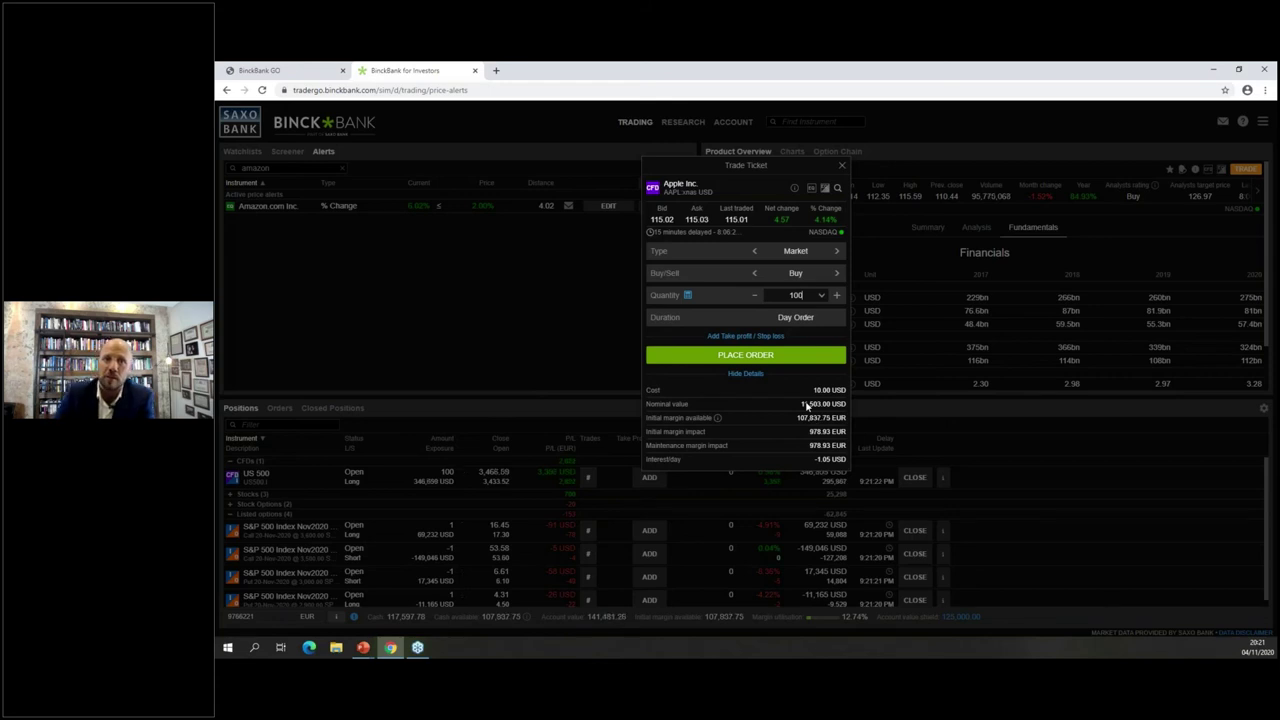
Step: Add a take profit at 117.00 and a stop loss at 112 to the Apple CFD order
click(773, 337)
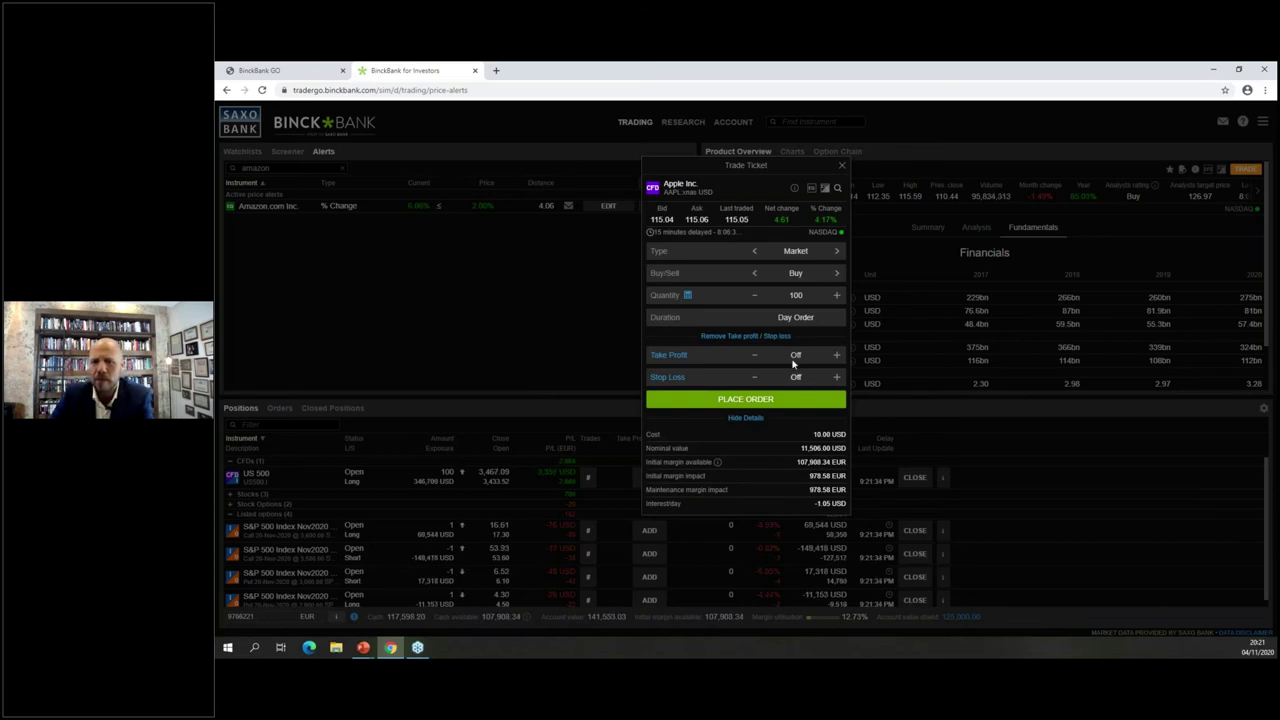
click(802, 354)
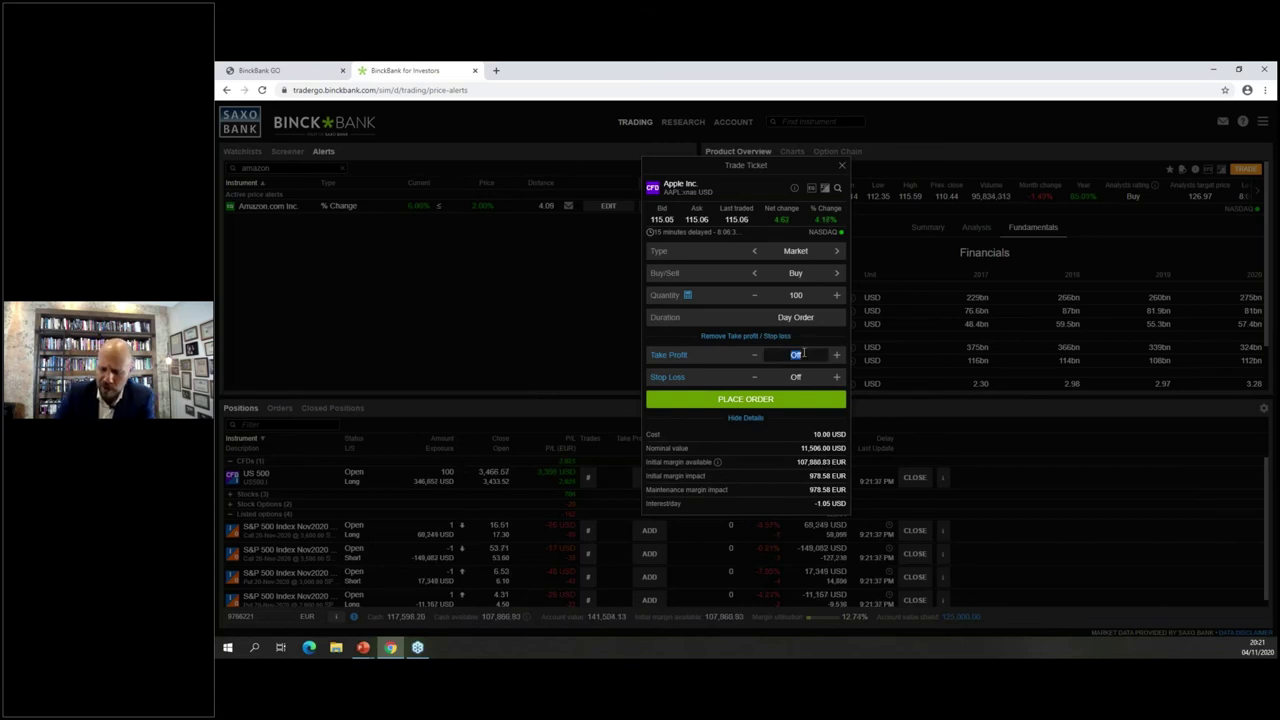
text(117)
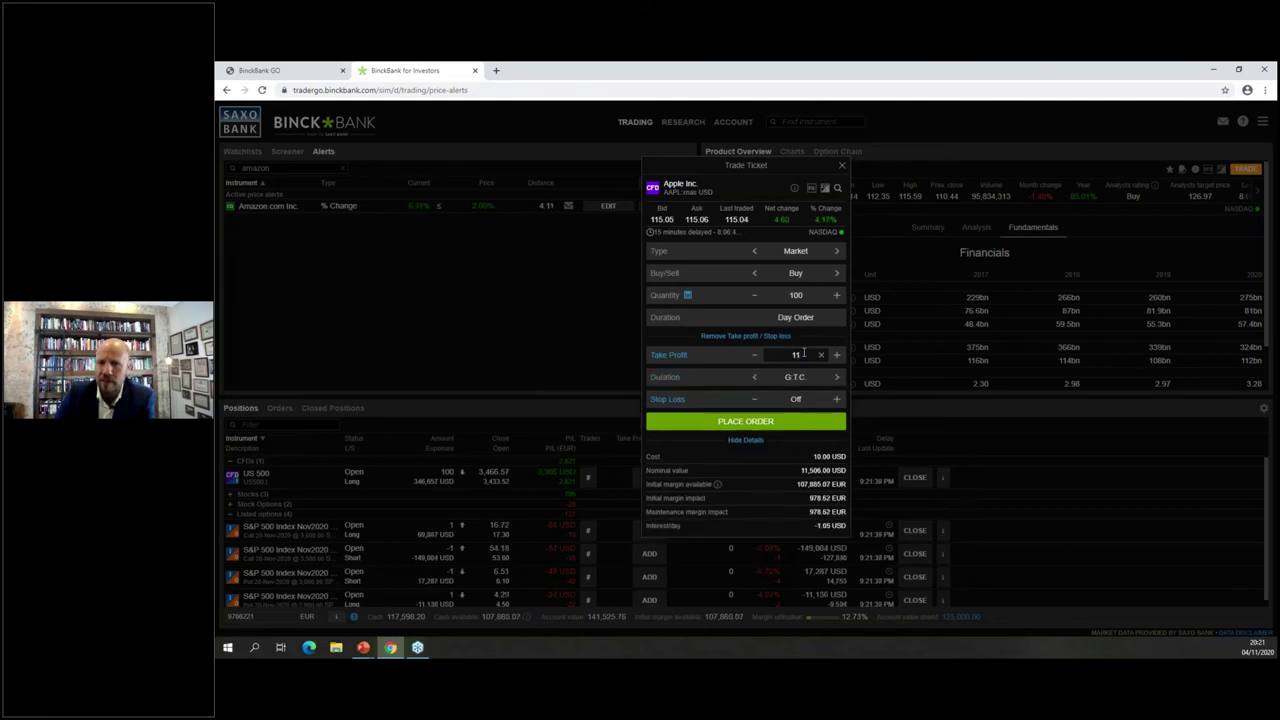
click(788, 399)
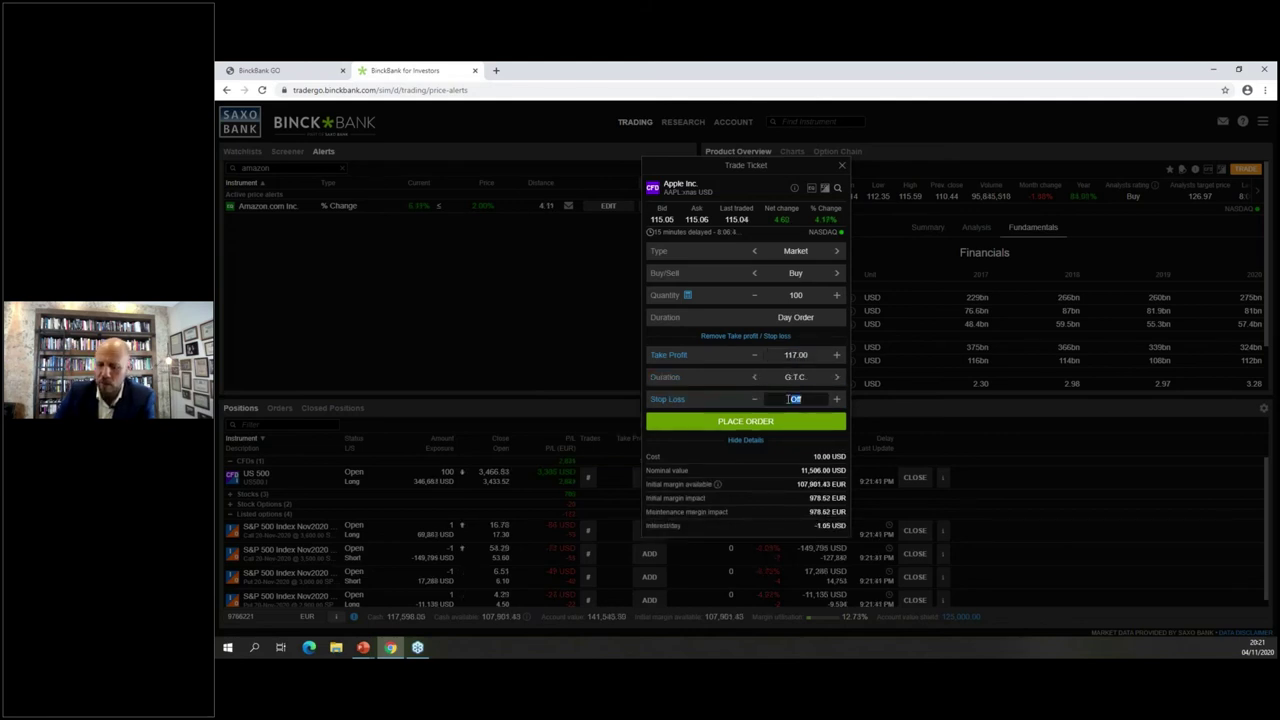
text(112)
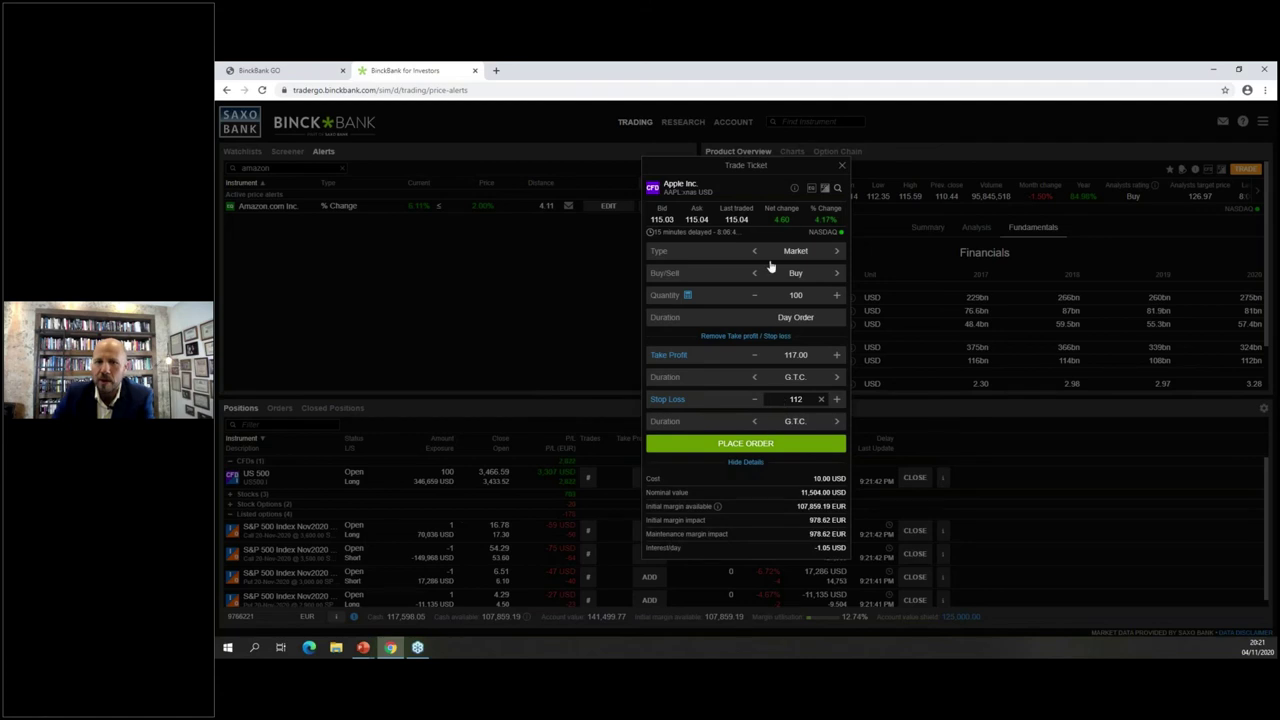
Step: Place and confirm the Apple CFD order, dismiss the notifications, and check the open orders before returning to the positions
click(757, 447)
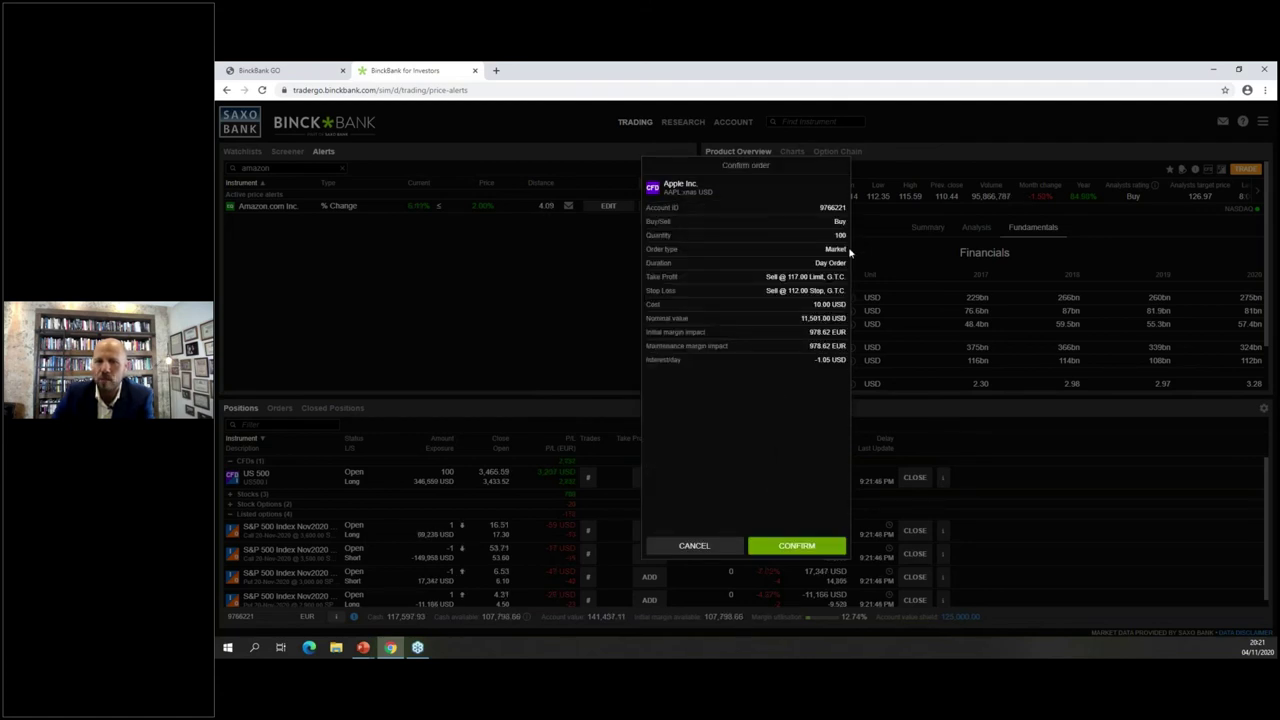
click(816, 543)
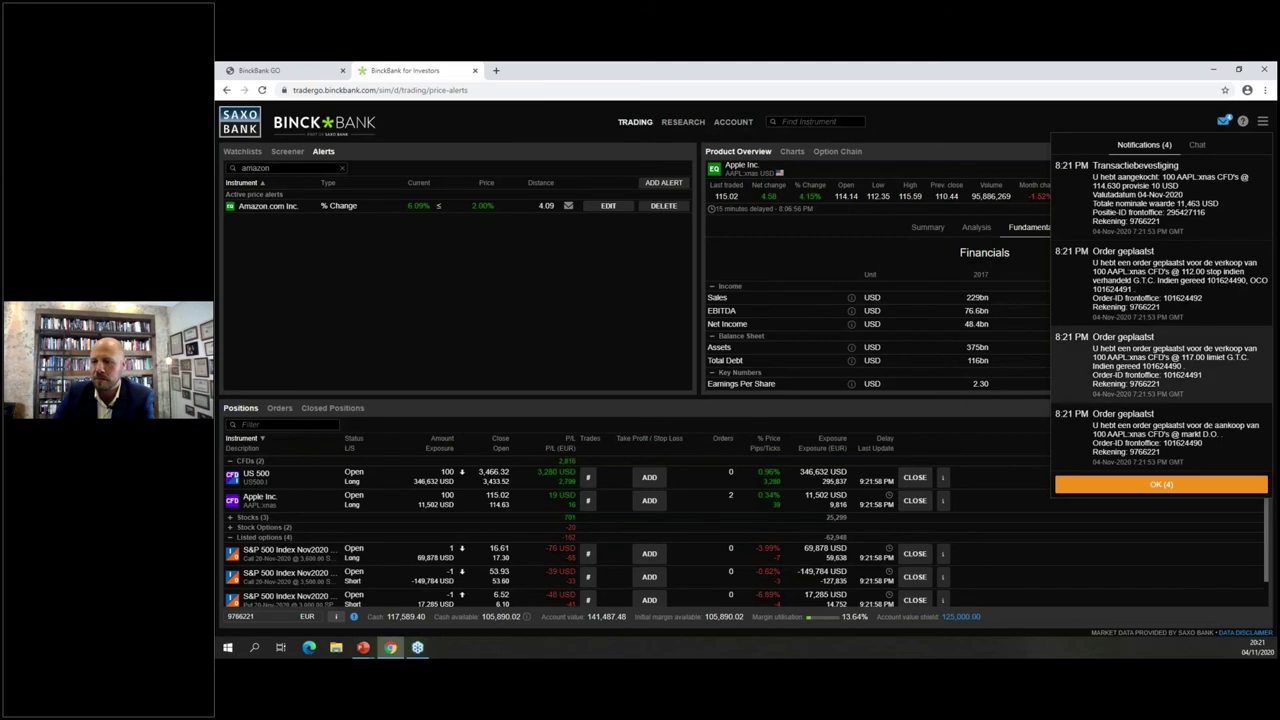
click(1160, 484)
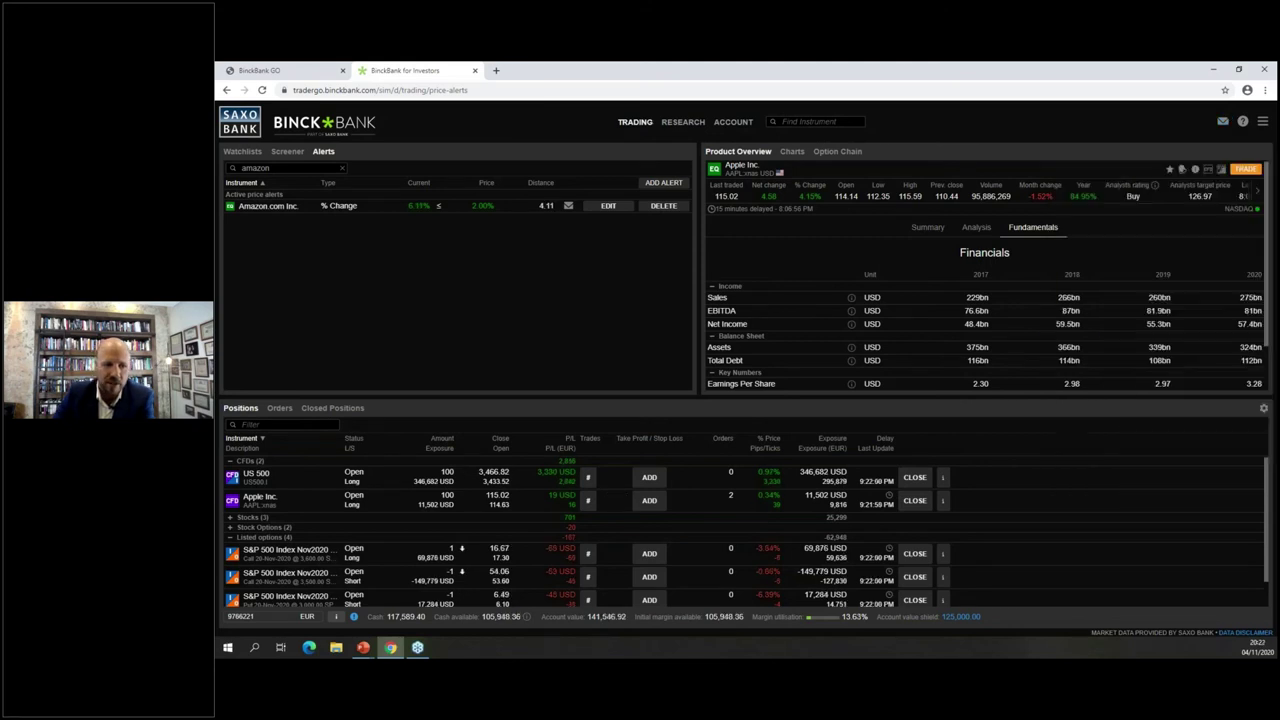
click(280, 408)
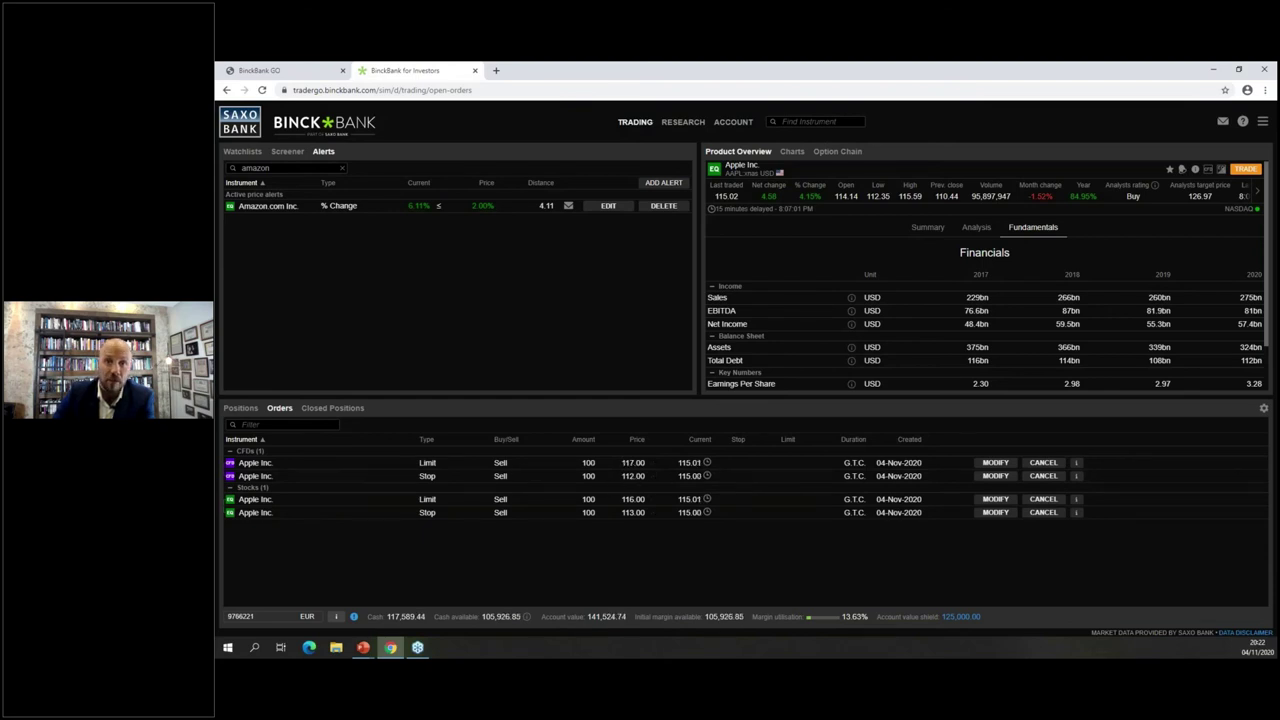
click(244, 408)
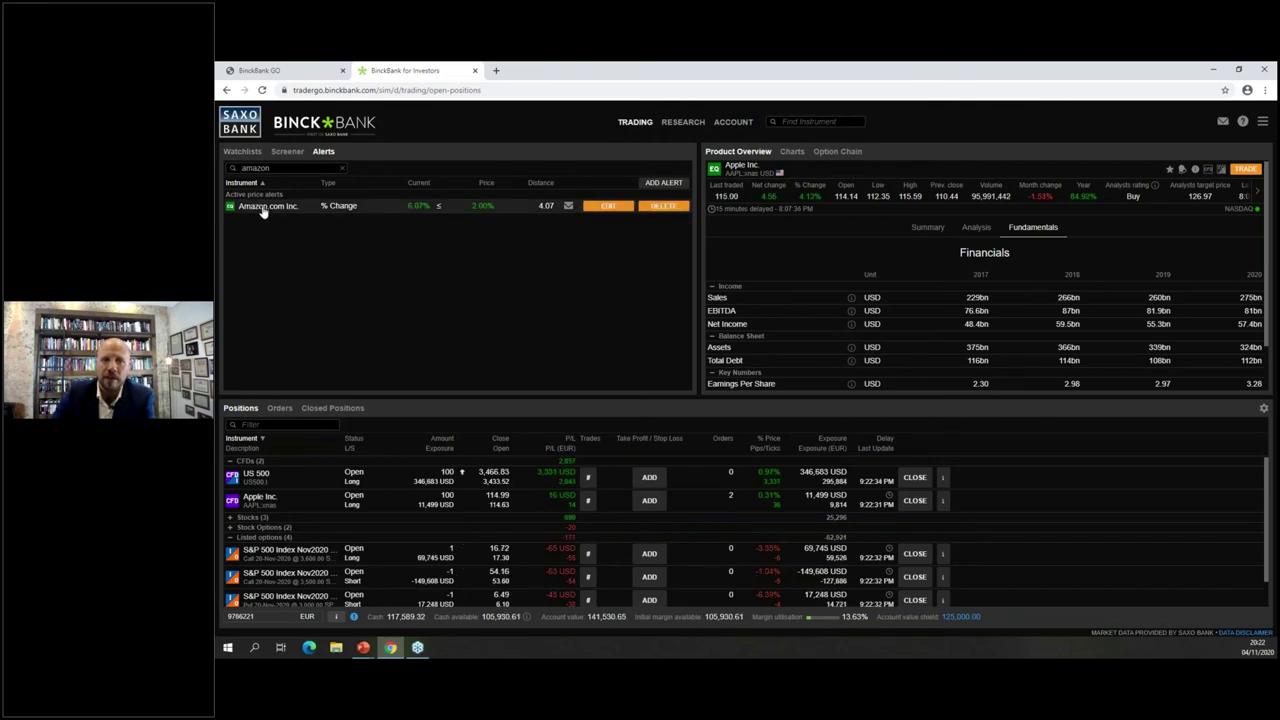
Step: Show the Stocks US watchlist, search the instruments for amazon and open a CFD trade ticket for Amazon.com Inc
click(240, 151)
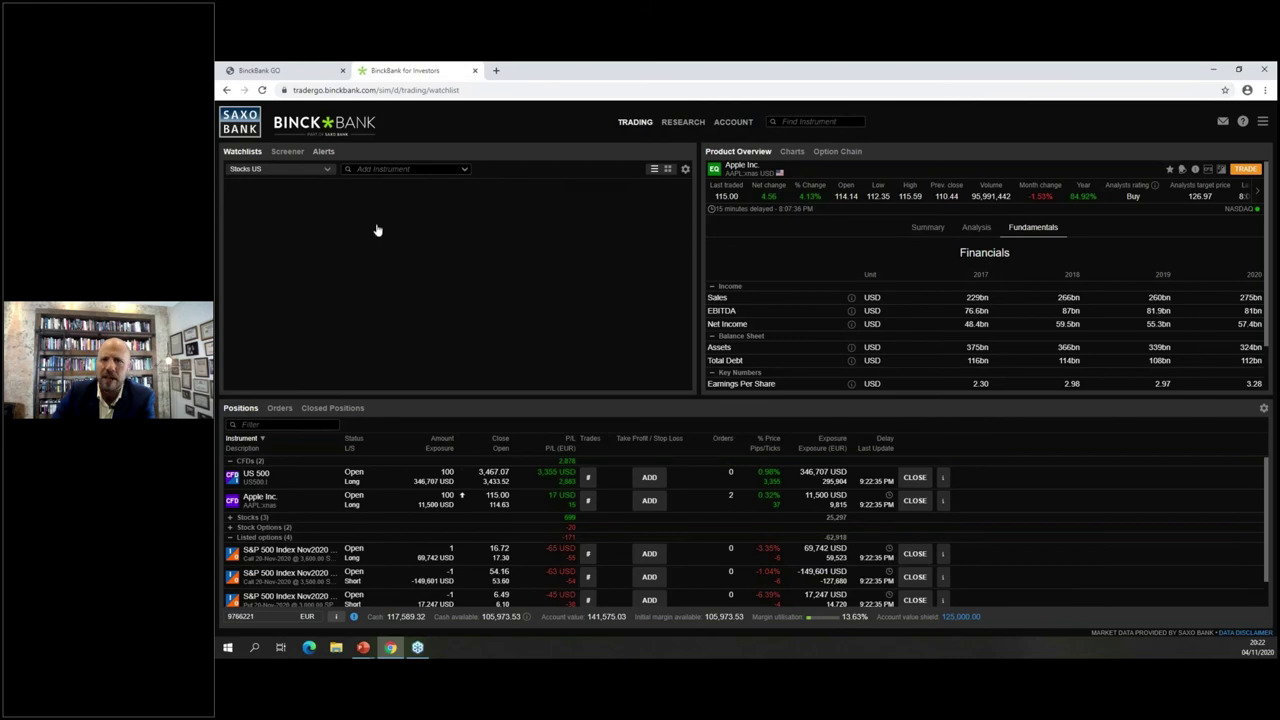
click(820, 121)
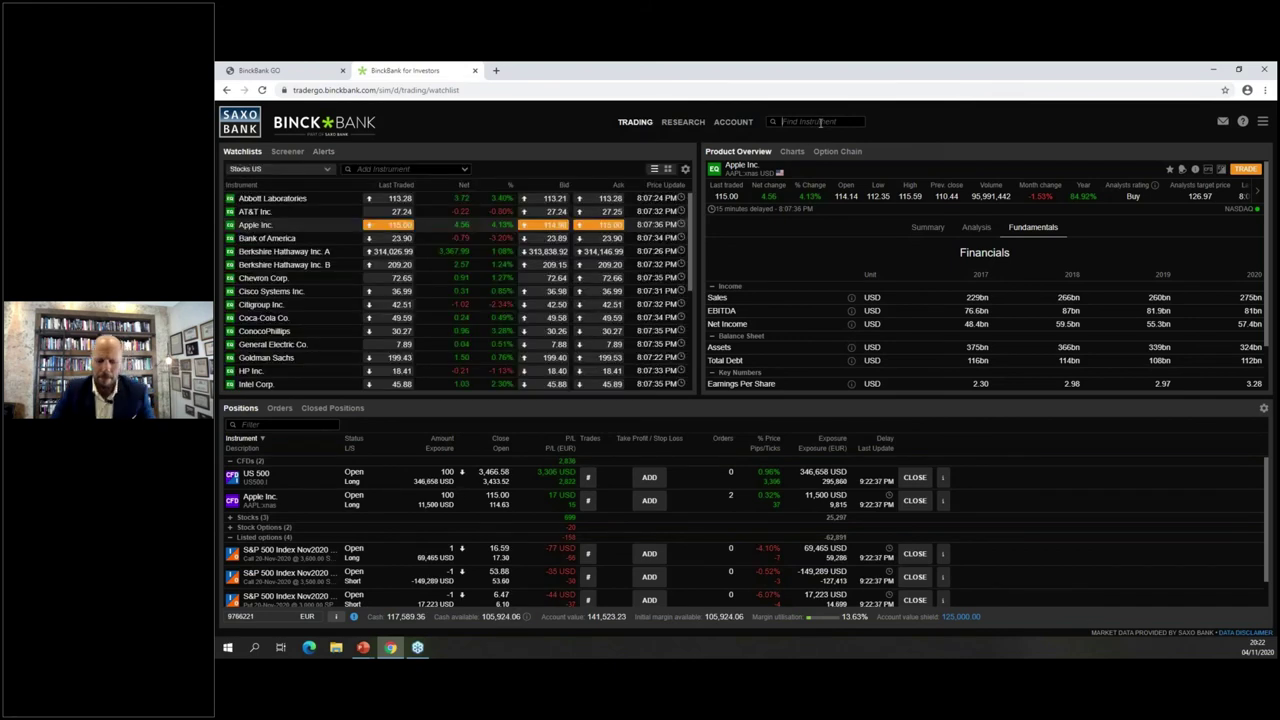
text(amazon)
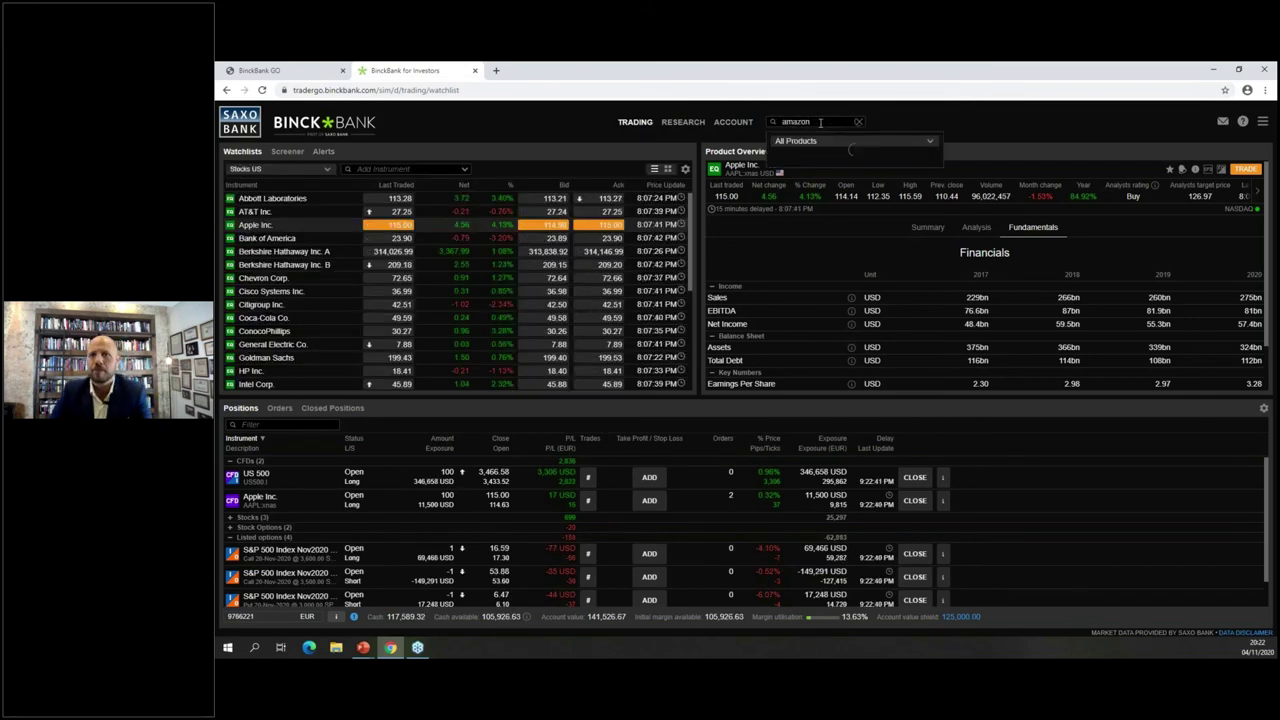
click(831, 226)
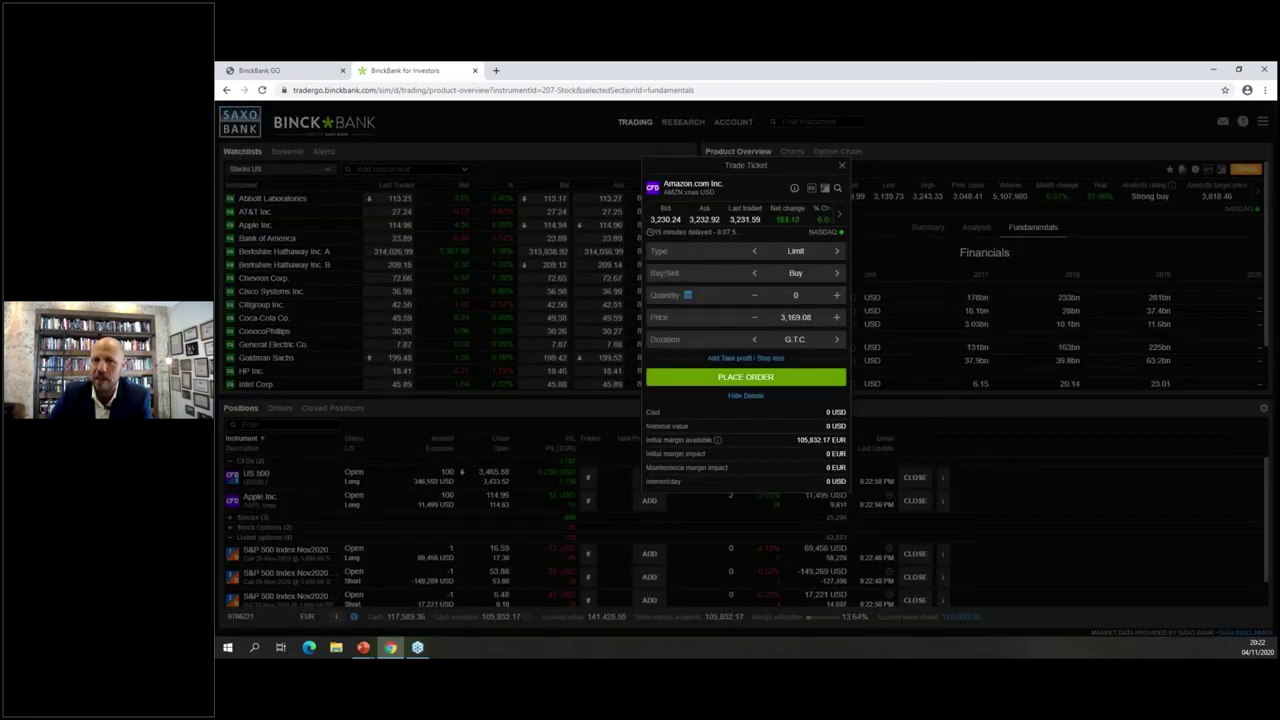
Step: Review the instrument details in the trading conditions of the Amazon CFD, then return to the trade ticket
click(794, 188)
click(796, 191)
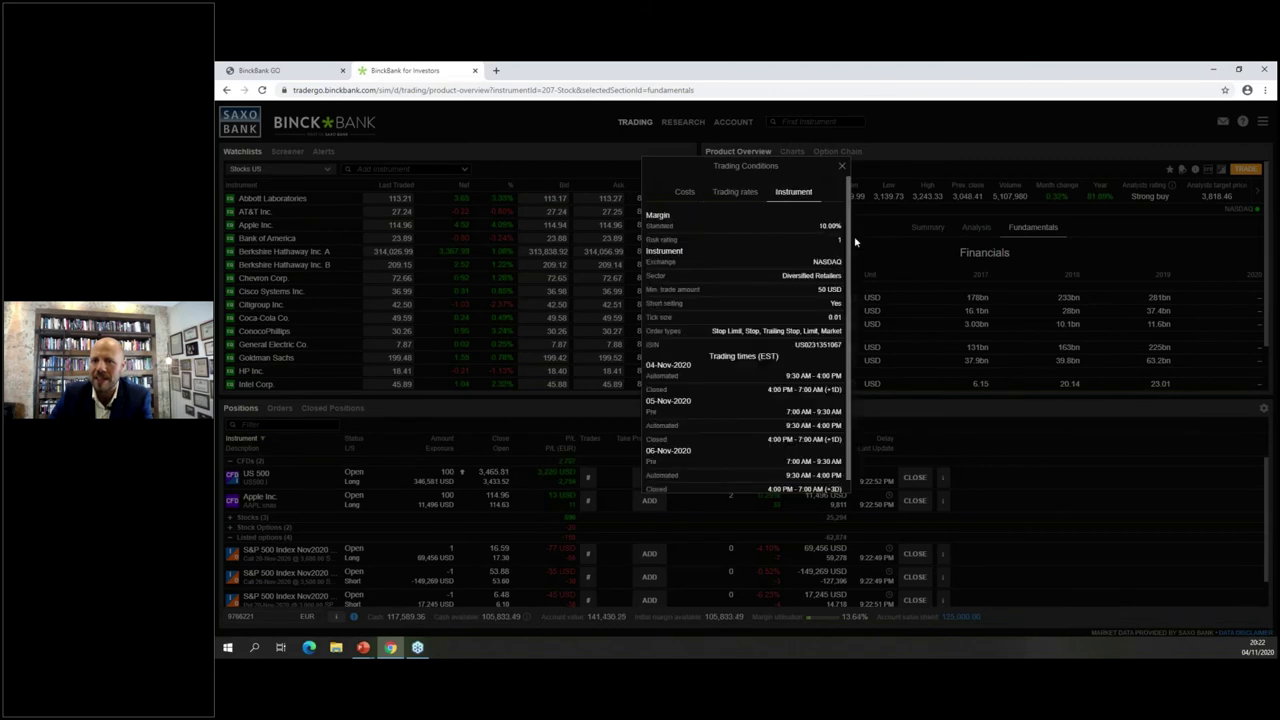
click(841, 167)
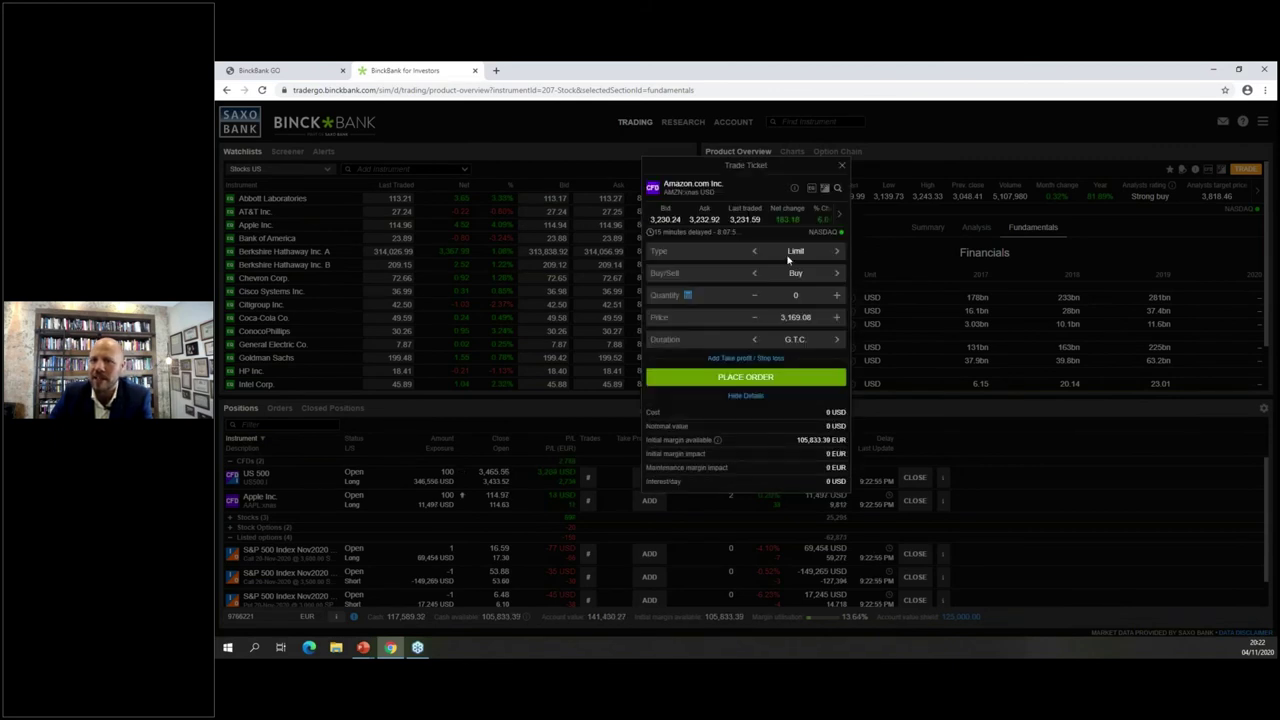
Step: Place and confirm a G.T.C. limit order to sell 100 Amazon CFDs at 3,294.84, then close the trade ticket
click(836, 273)
click(812, 296)
text(100)
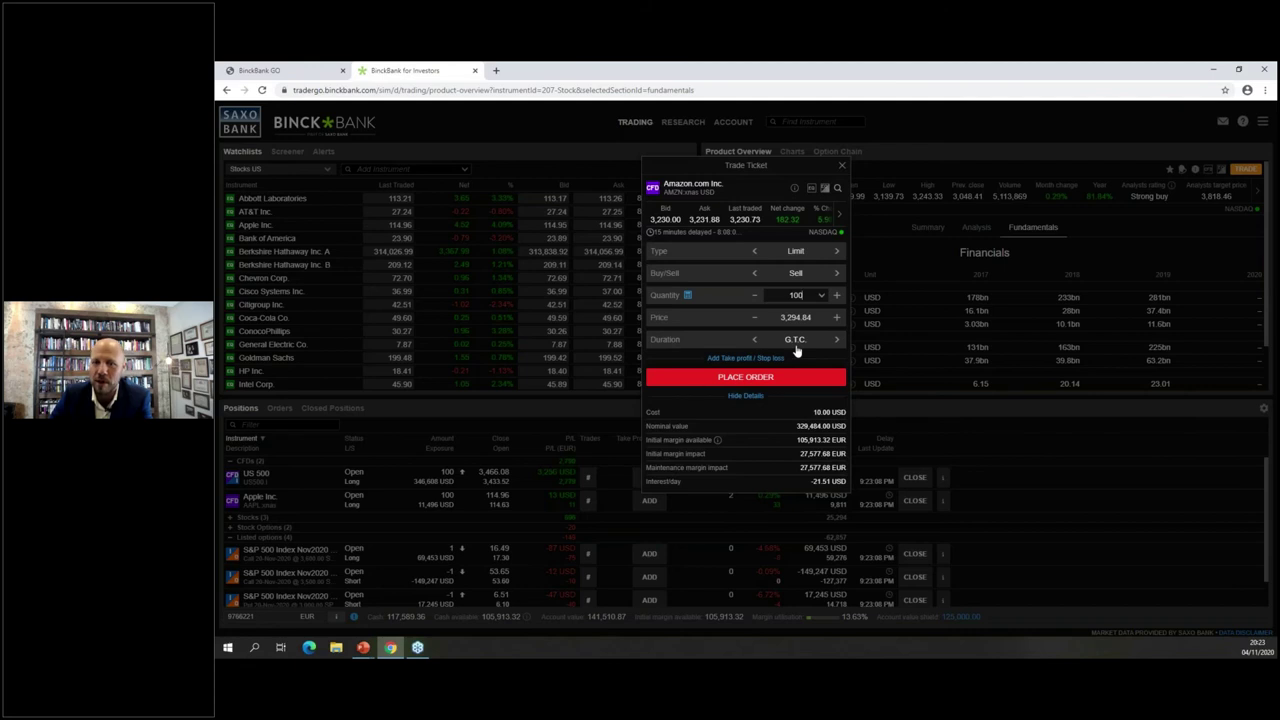
click(770, 382)
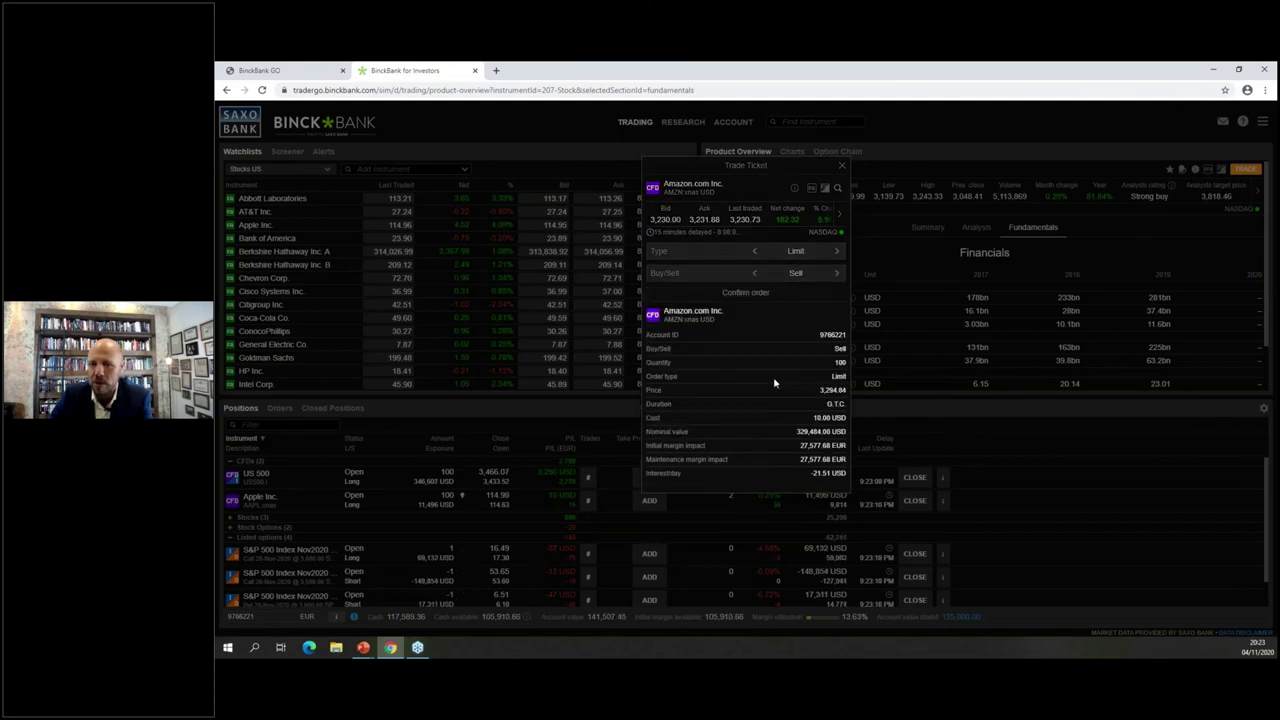
click(728, 475)
click(841, 166)
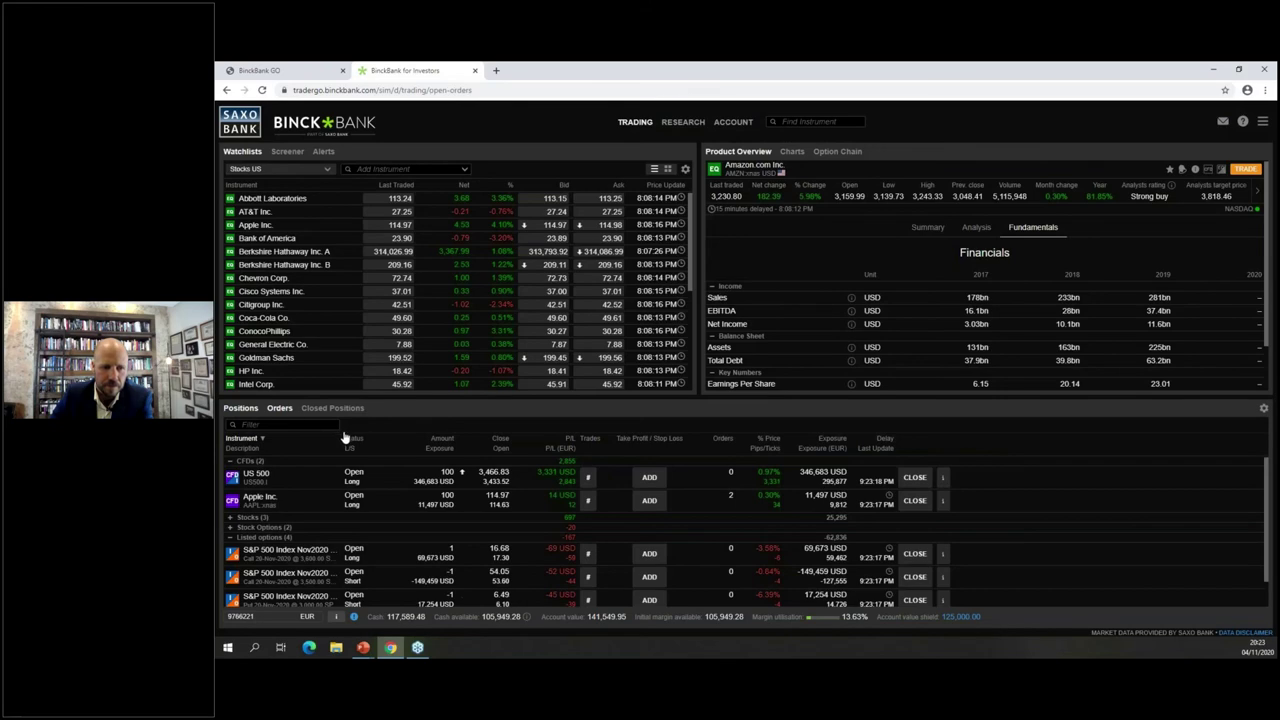
Step: Convert the open Amazon CFD limit order to a market order and confirm it
click(279, 407)
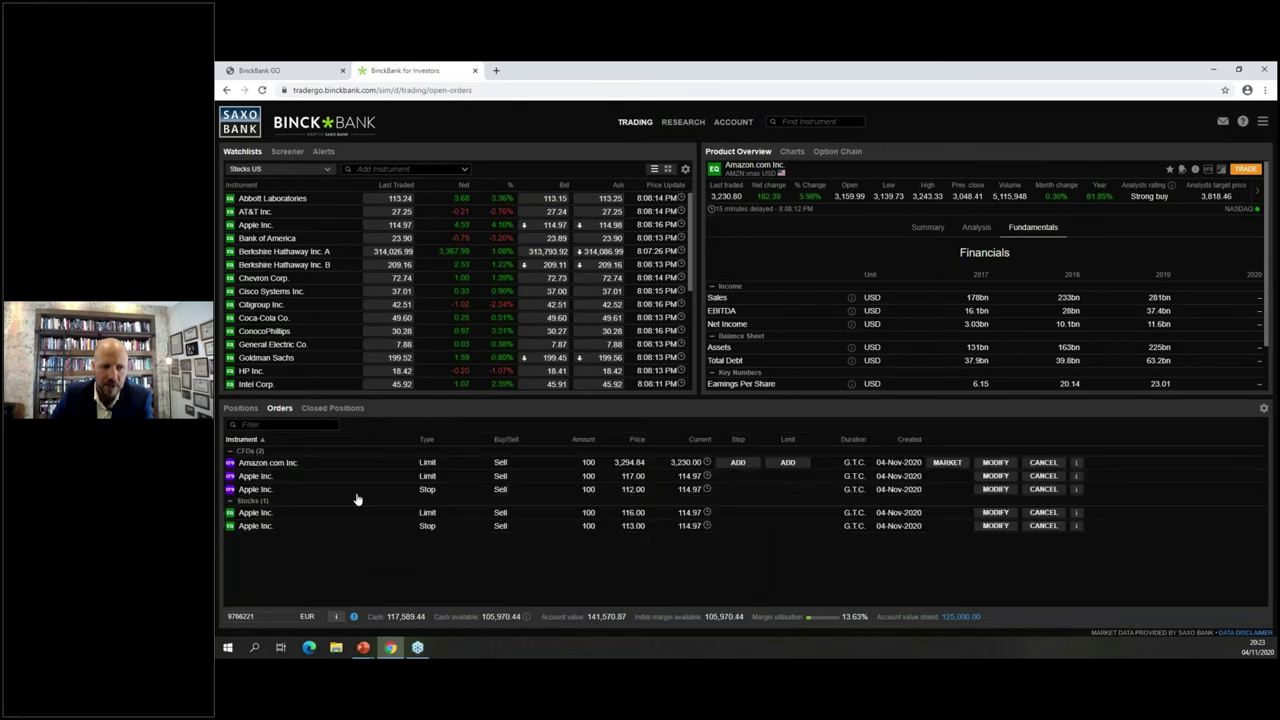
click(945, 463)
click(755, 280)
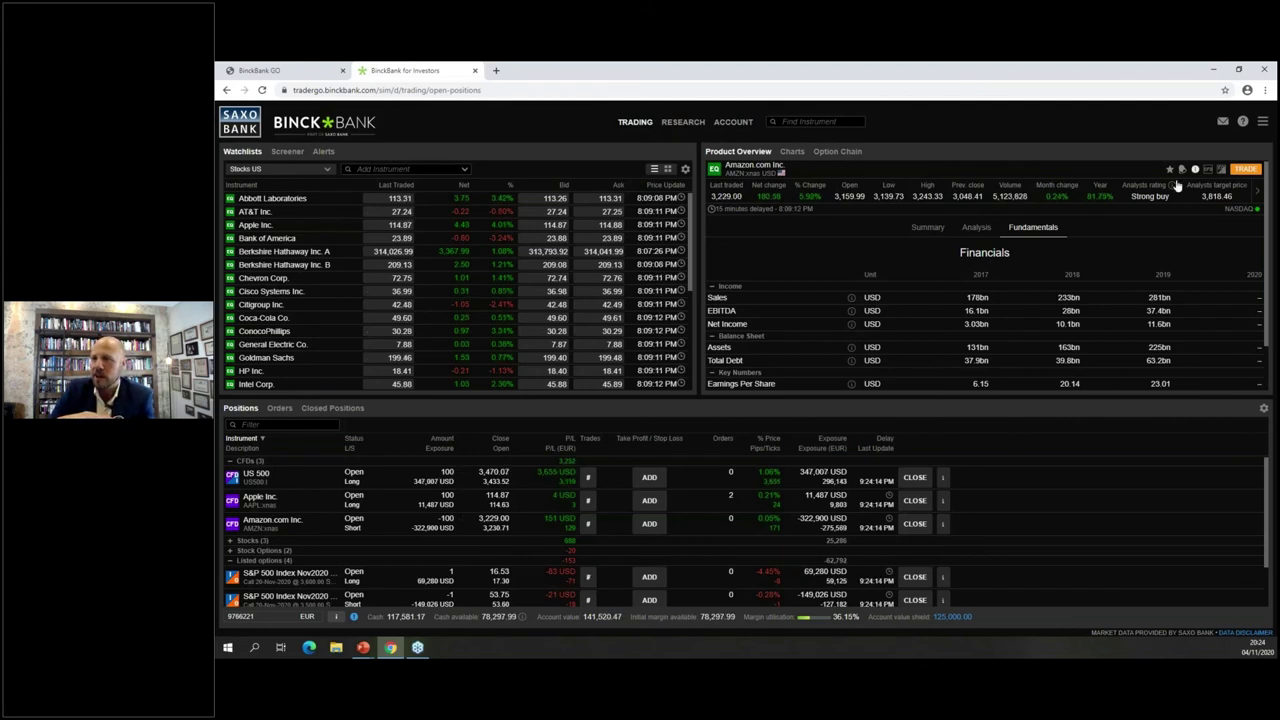
Step: Search the instruments for eurusd and open the product overview of the EURUSD spot forex pair
click(820, 122)
text(xau)
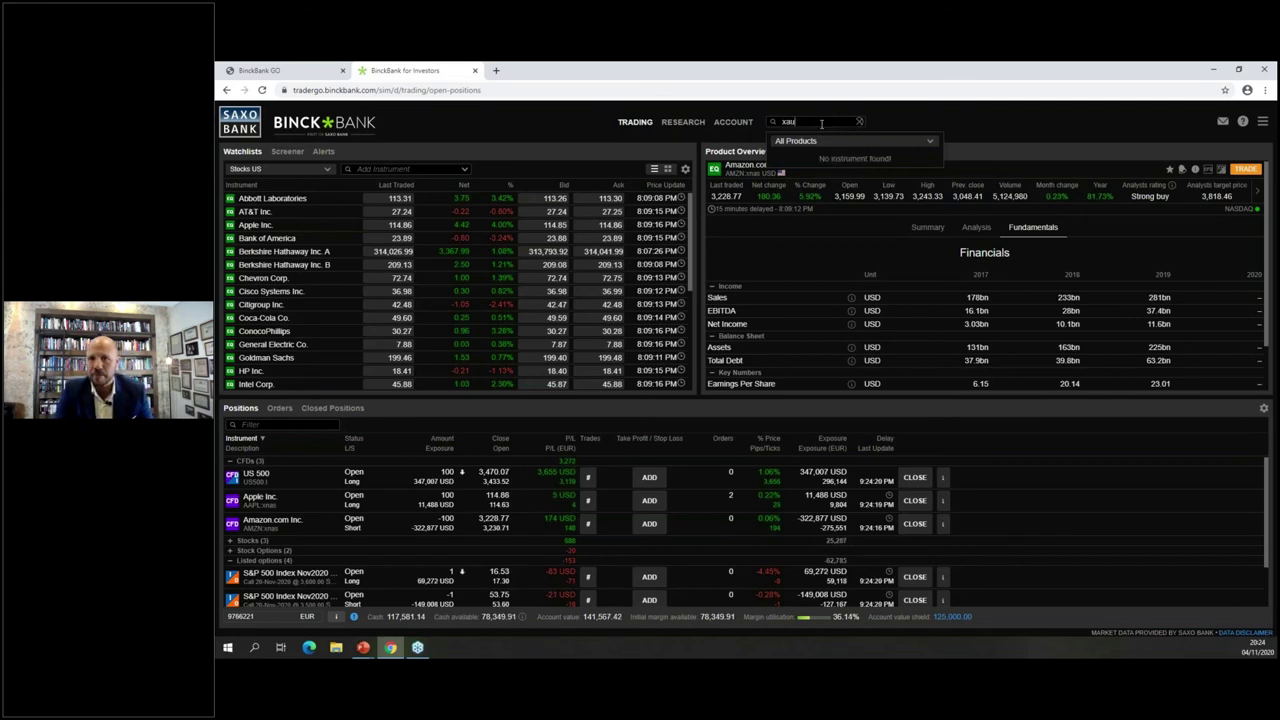
key(BackSpace)
key(BackSpace)
key(BackSpace)
text(eu)
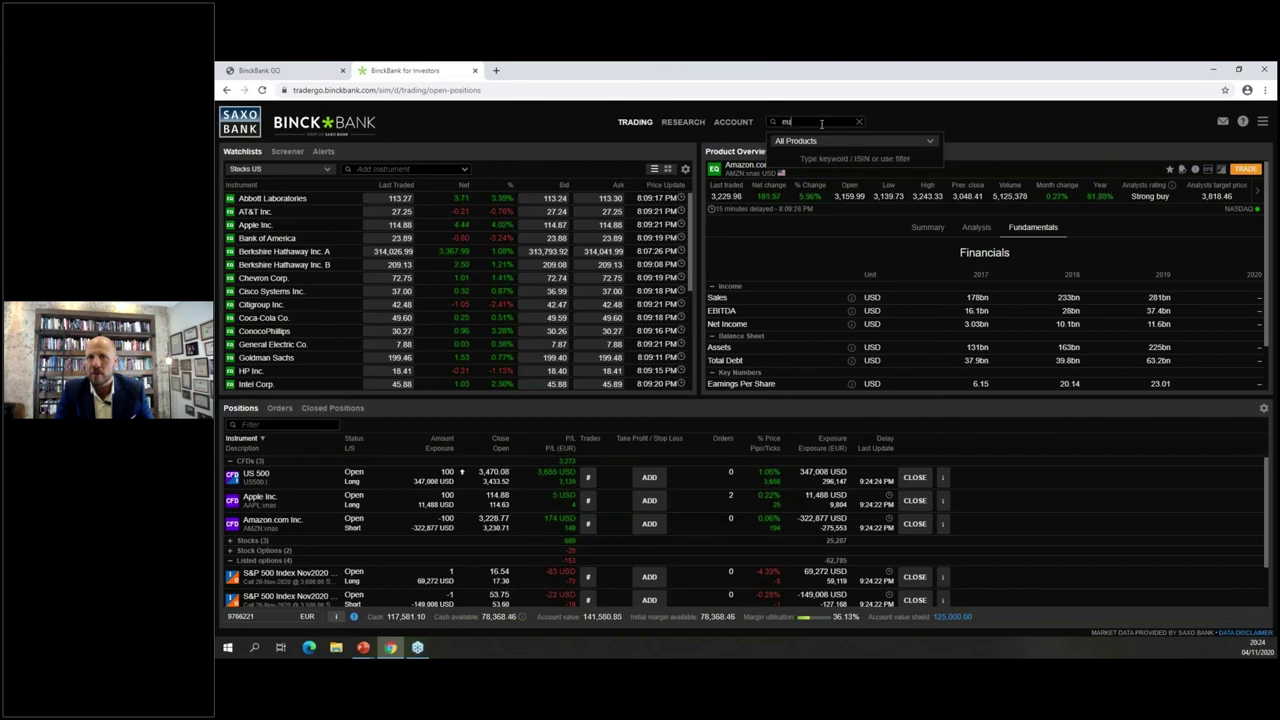
text(rusd)
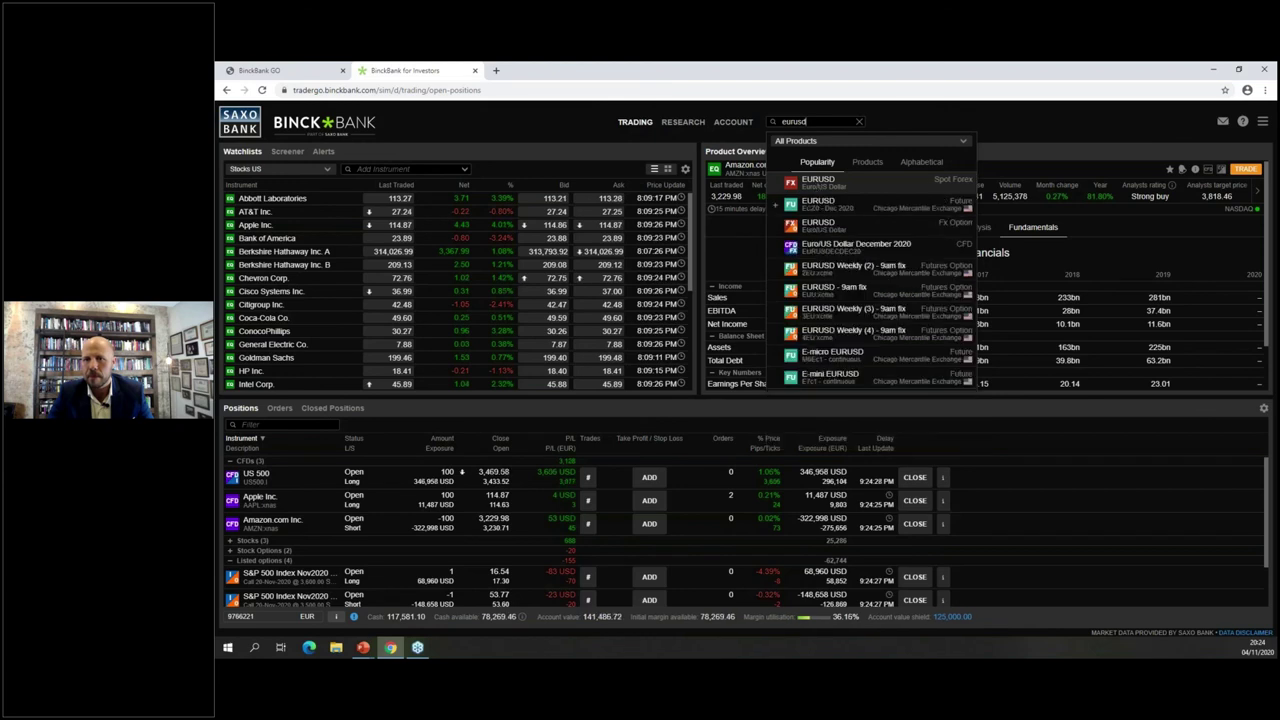
click(816, 184)
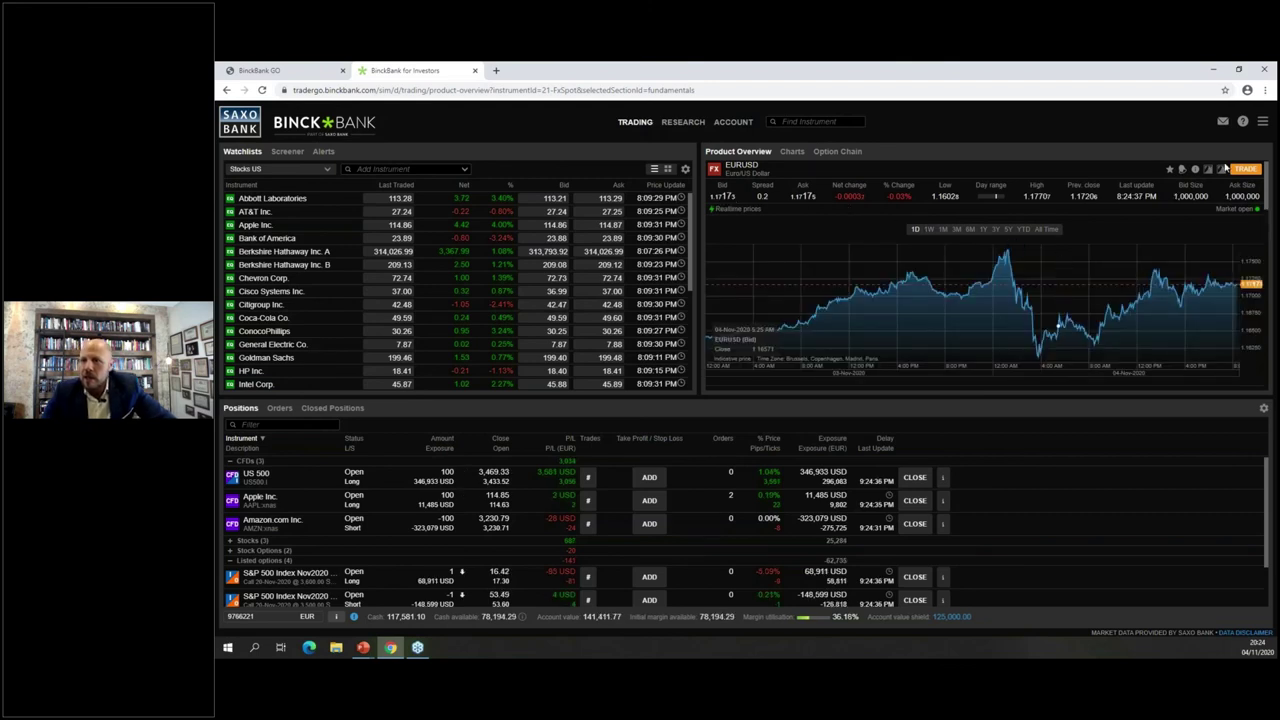
Step: Place a market day order to buy 50,000 EUR of EURUSD and dismiss the order notifications
click(970, 195)
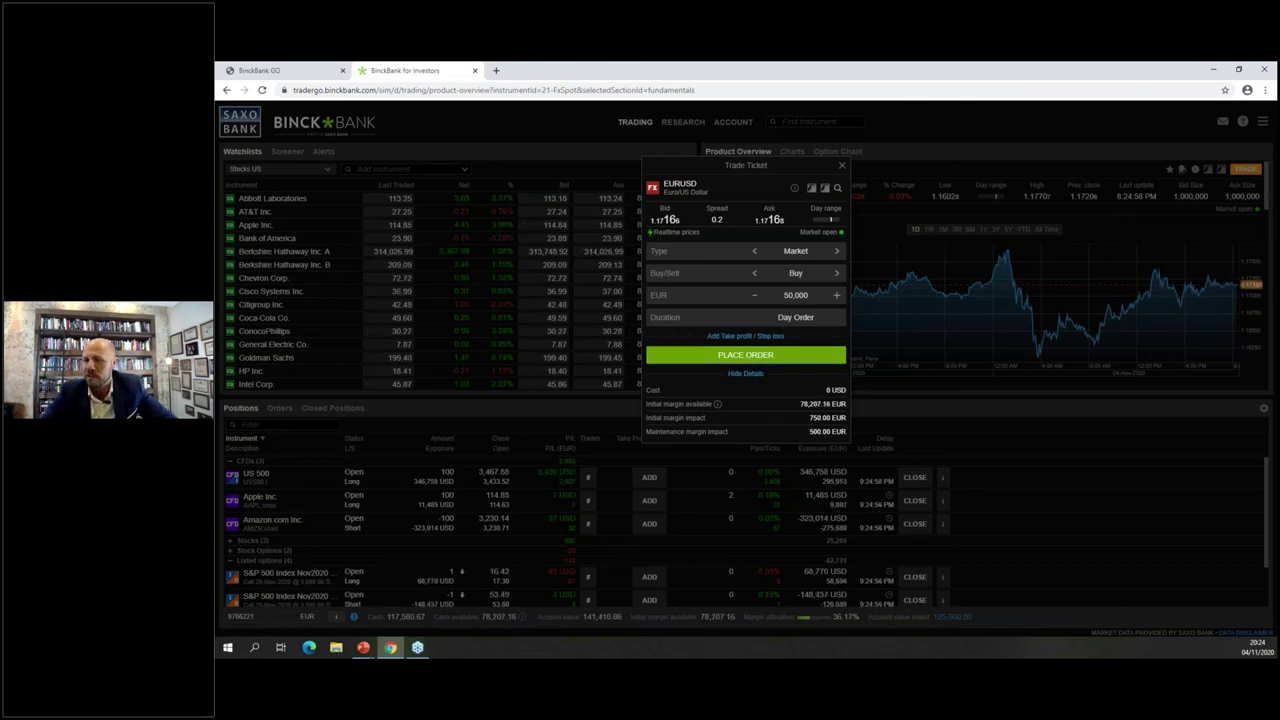
click(745, 354)
click(816, 428)
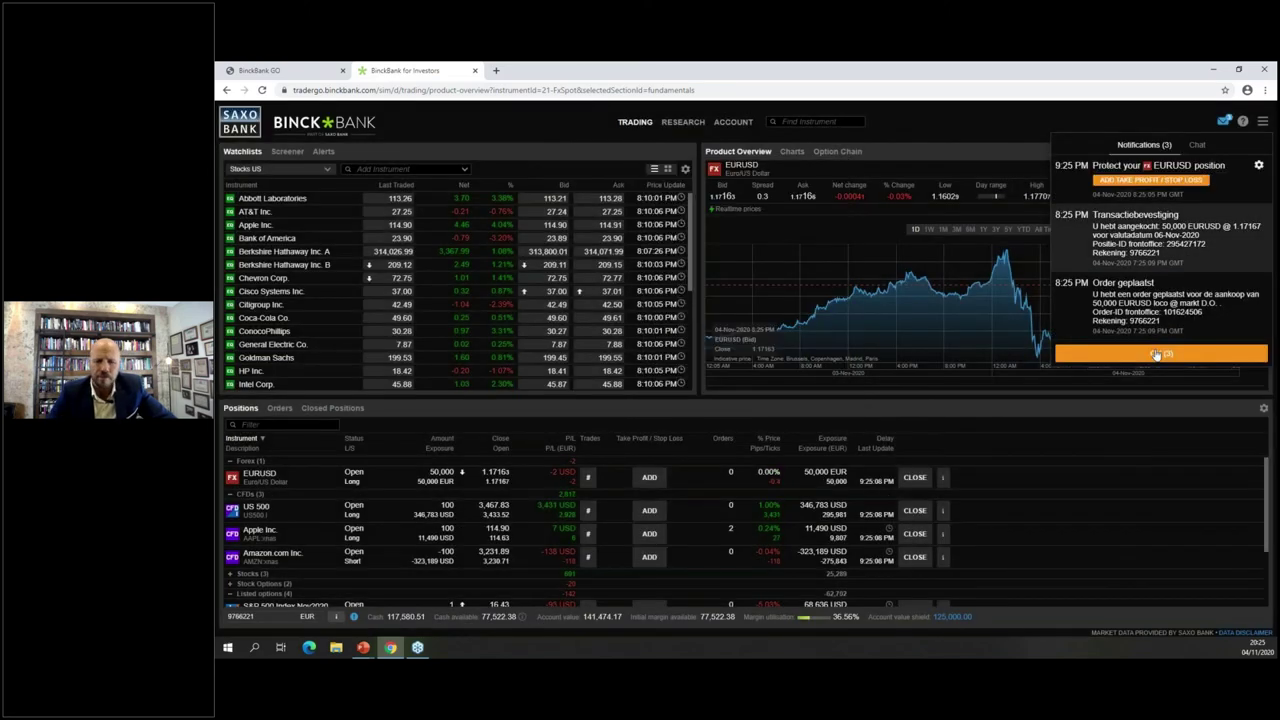
click(1160, 353)
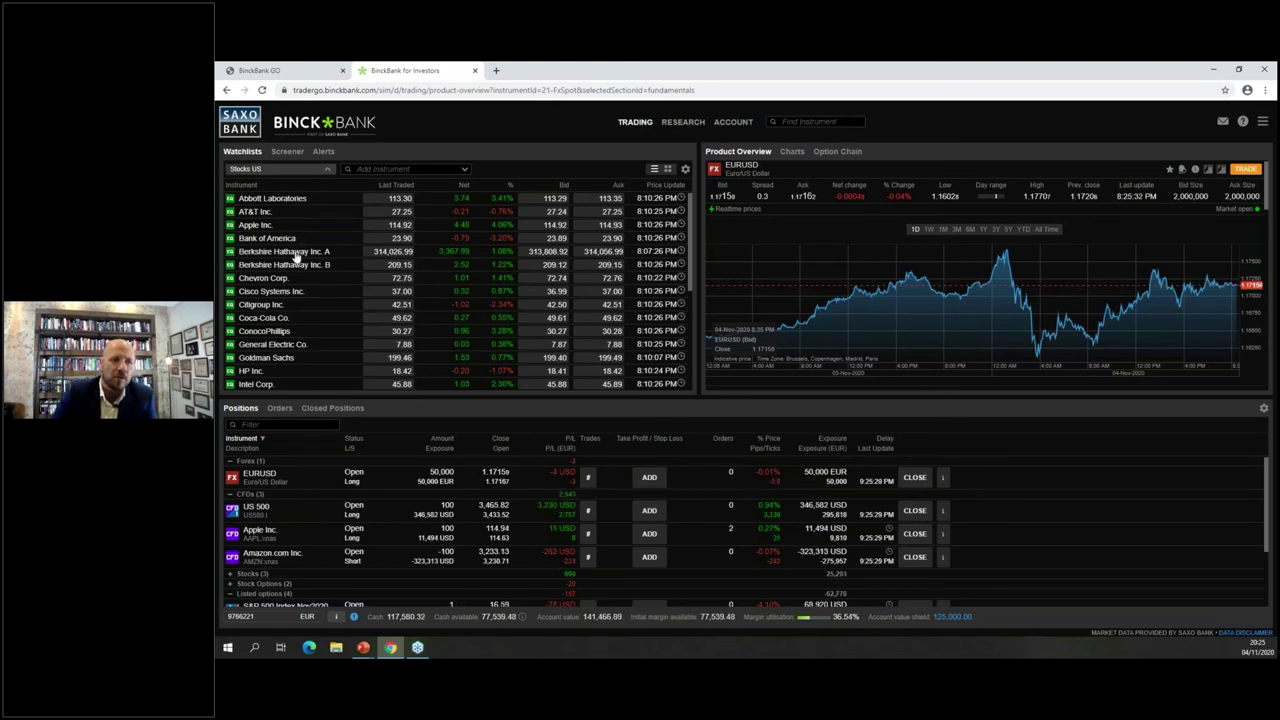
Step: Create a watchlist named bonds with the List layout and look through the instrument categories available for it
click(280, 168)
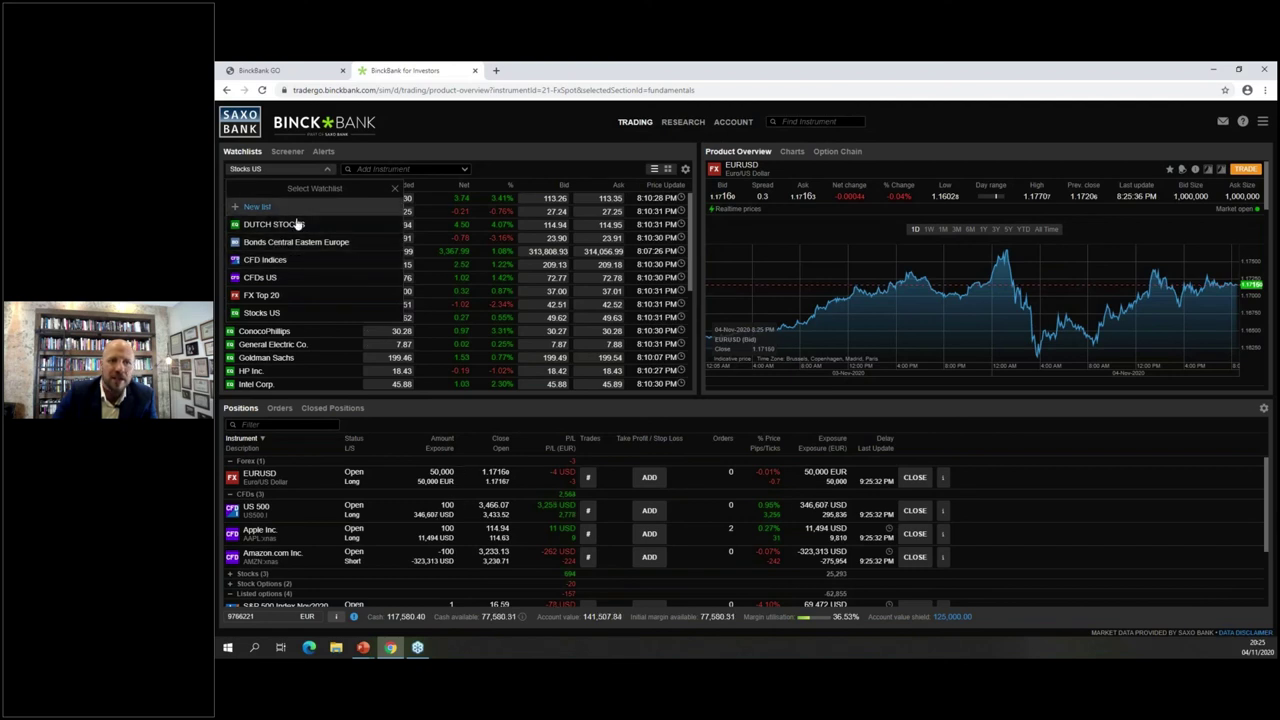
click(257, 205)
click(478, 288)
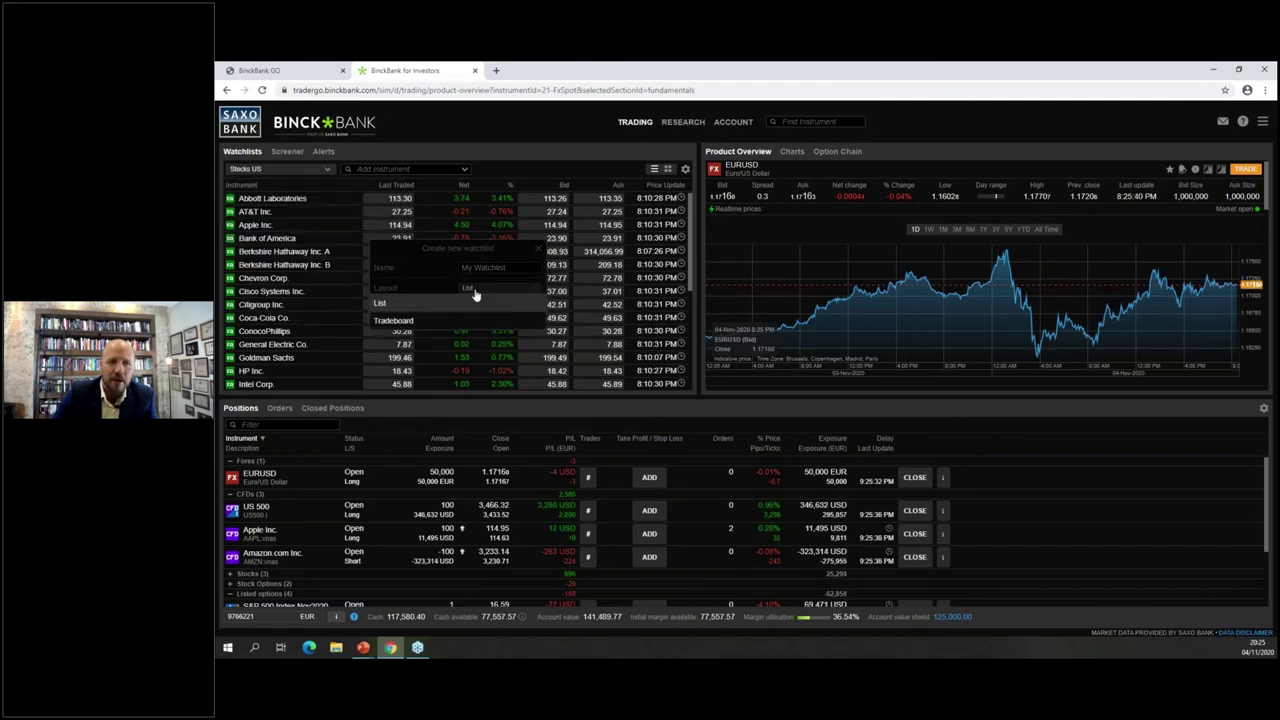
click(478, 288)
click(490, 267)
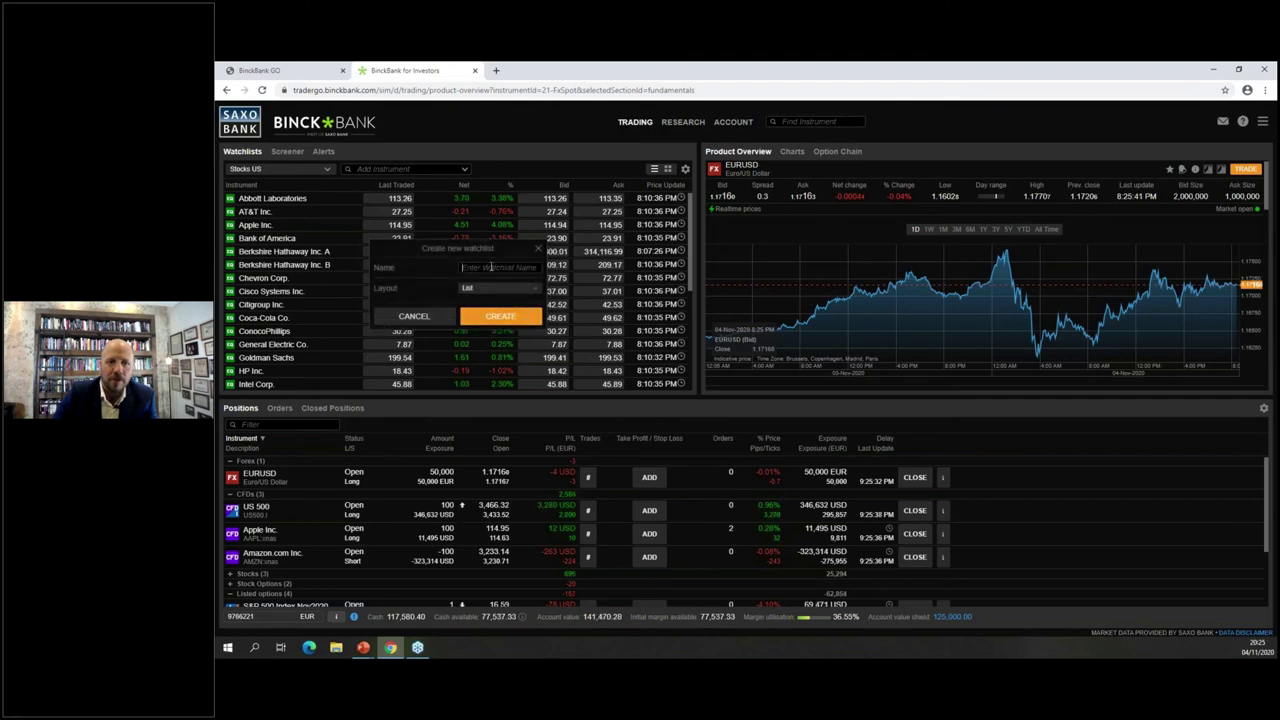
text(bond)
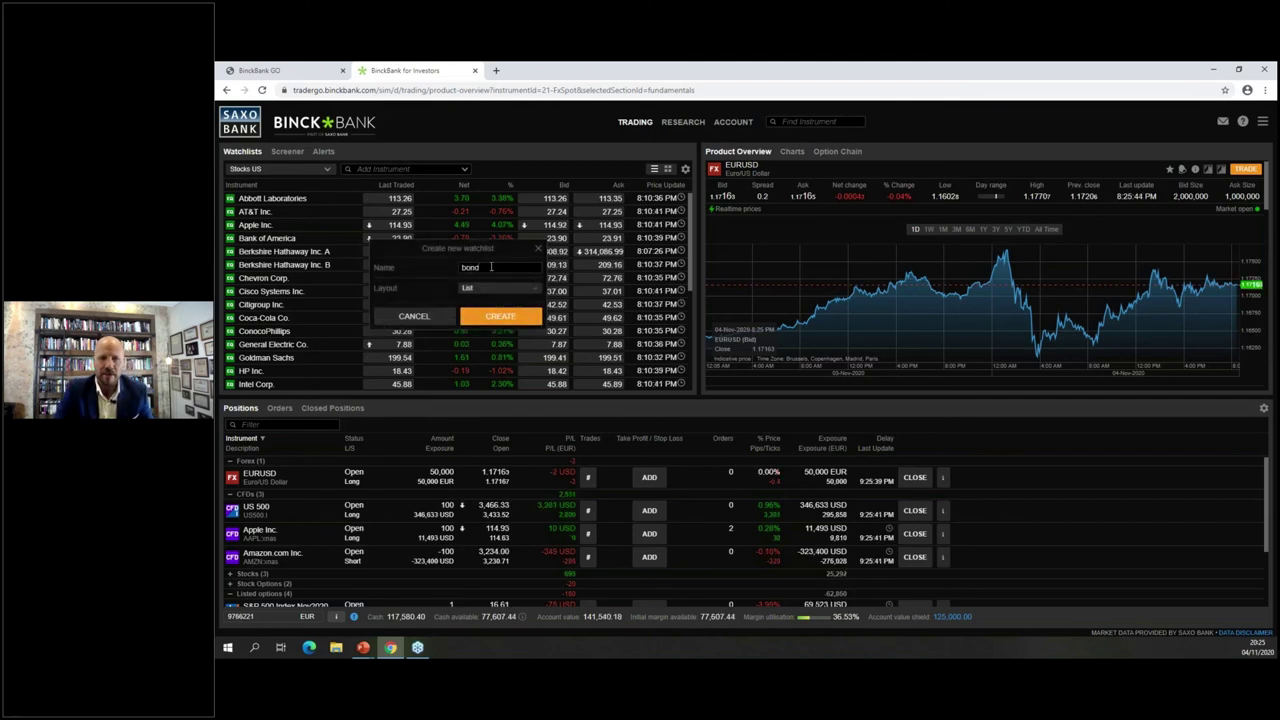
text(s)
click(500, 316)
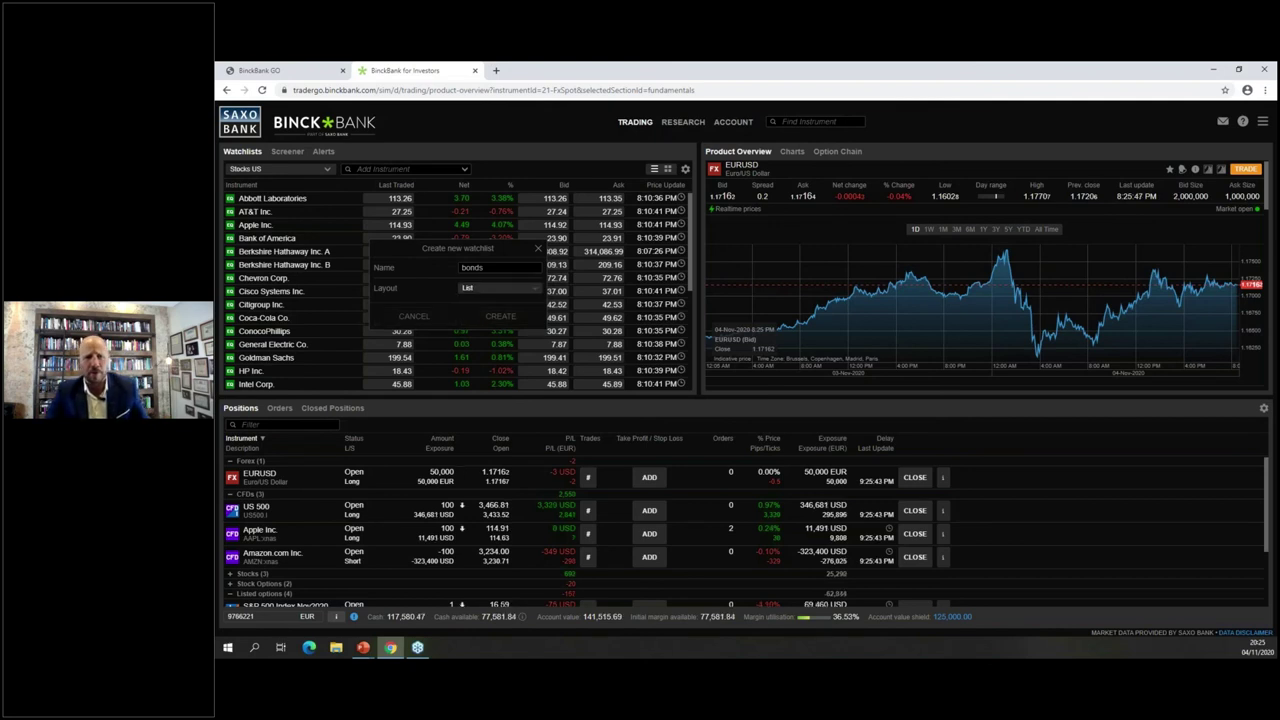
click(464, 170)
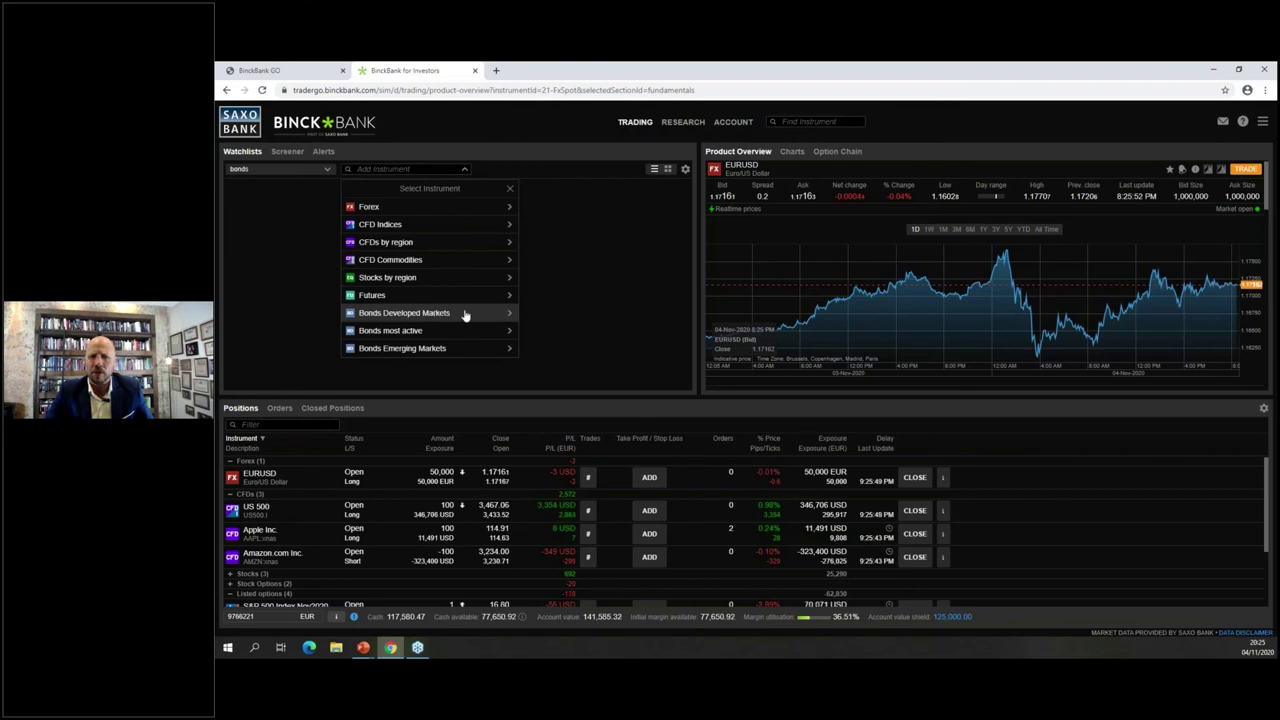
click(590, 275)
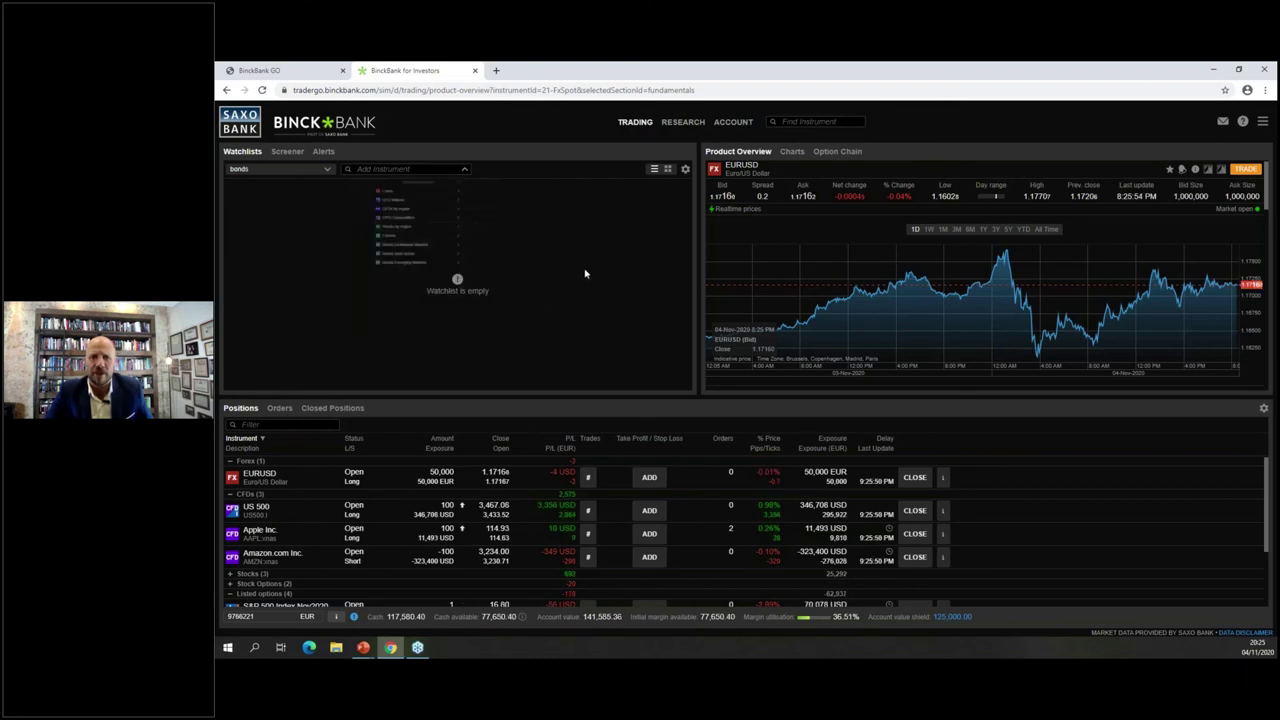
Step: Show the trade signals in the research section and sort them by probability, highest first
click(681, 124)
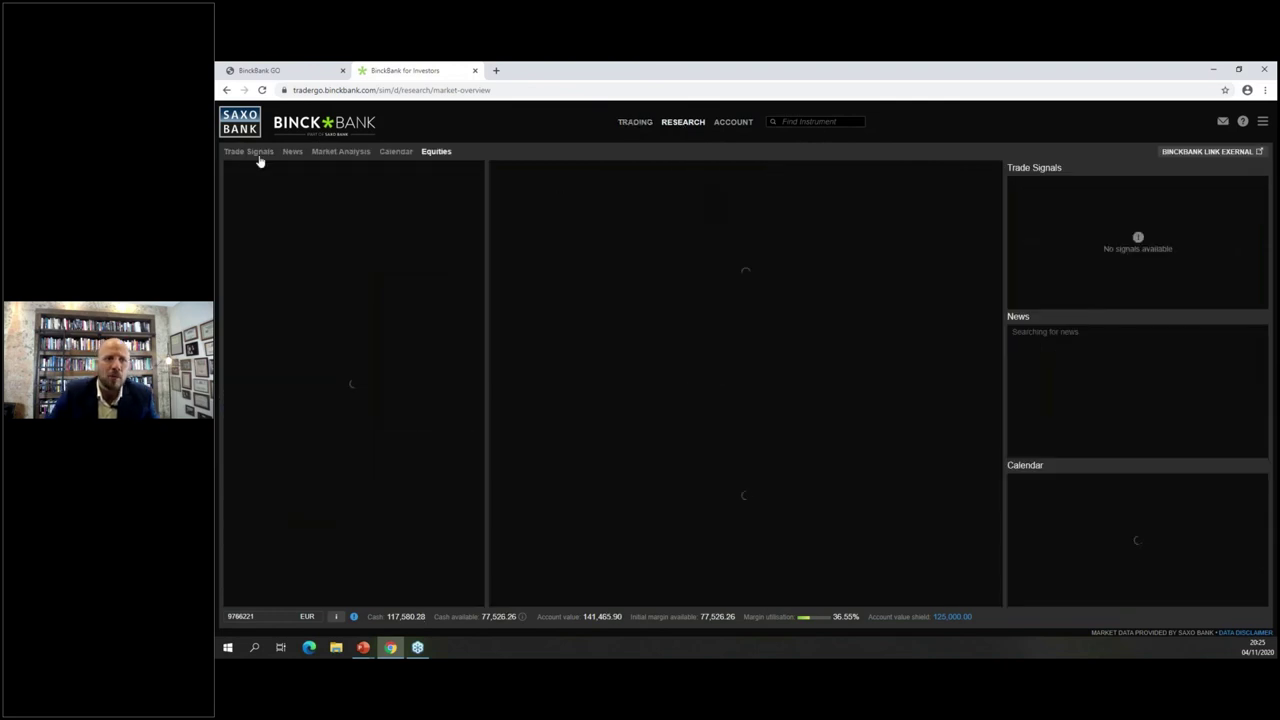
click(257, 153)
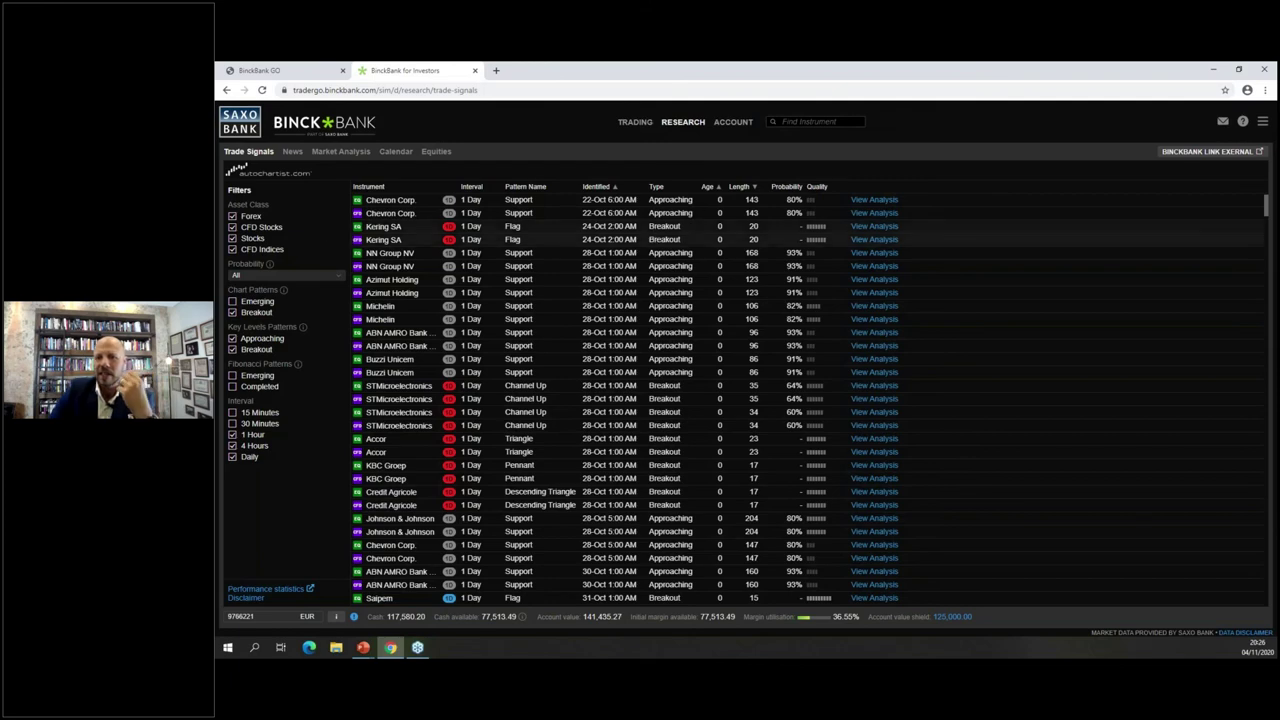
click(794, 187)
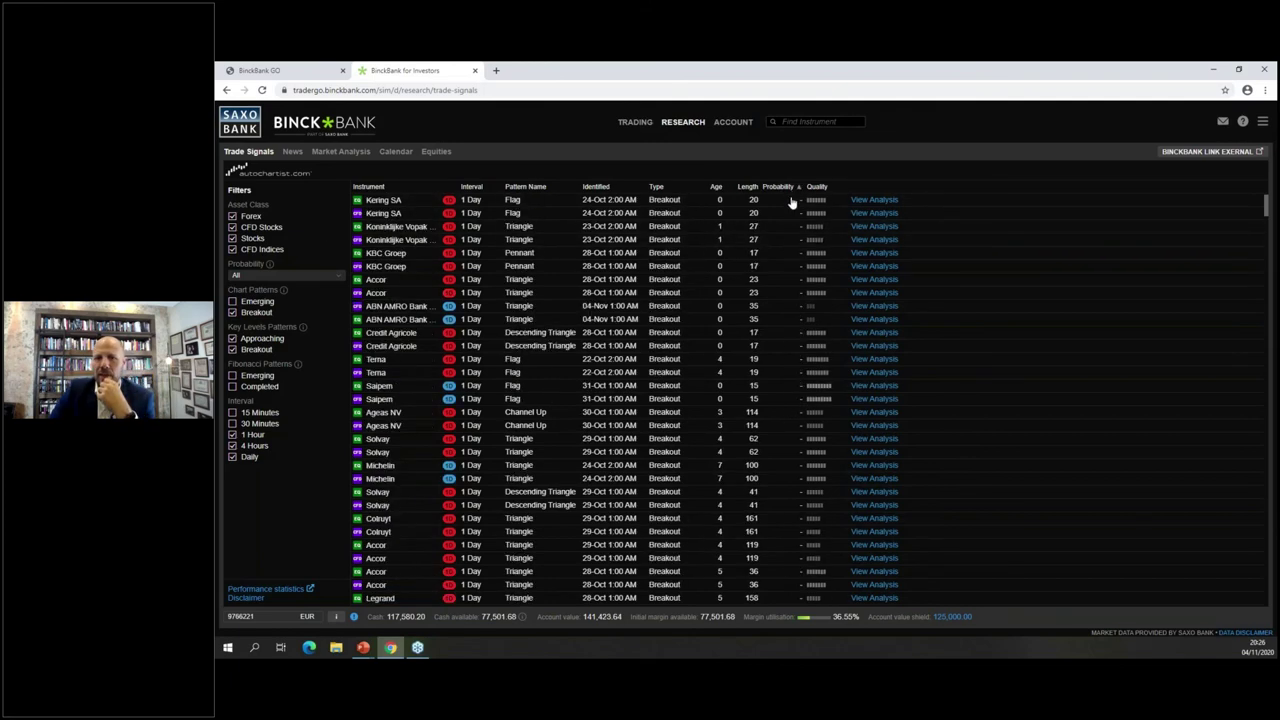
click(794, 187)
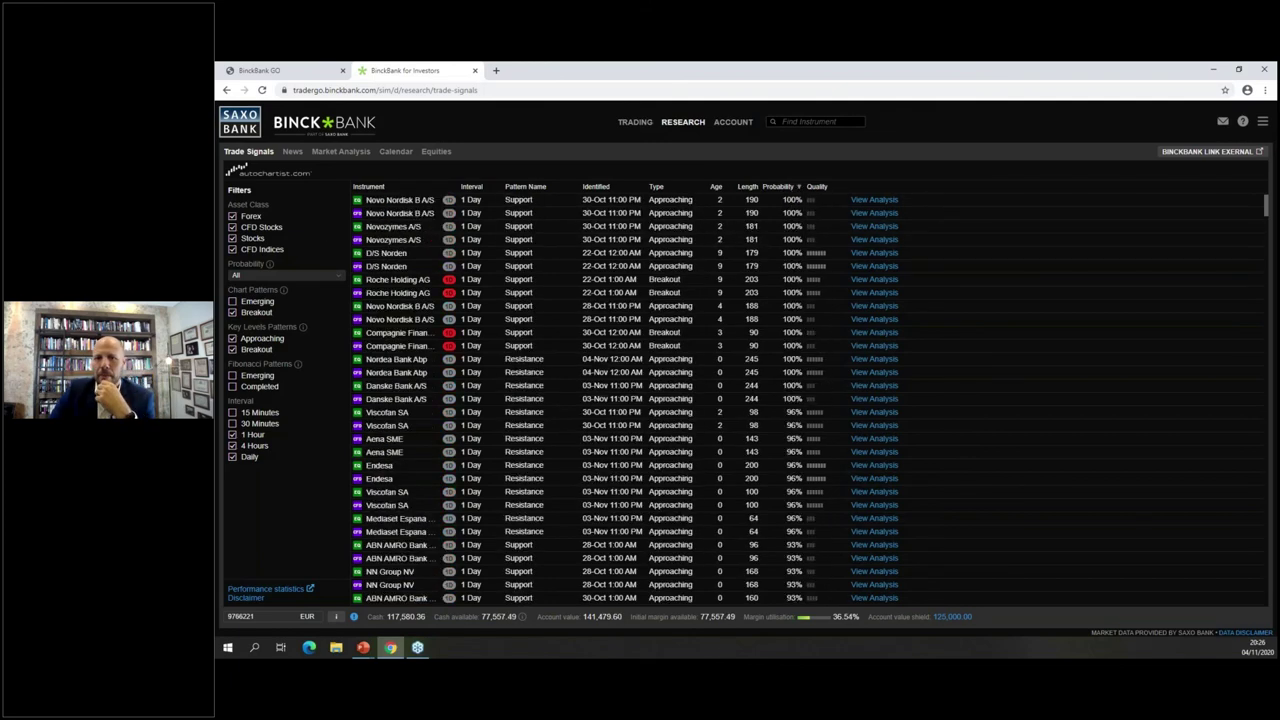
click(826, 189)
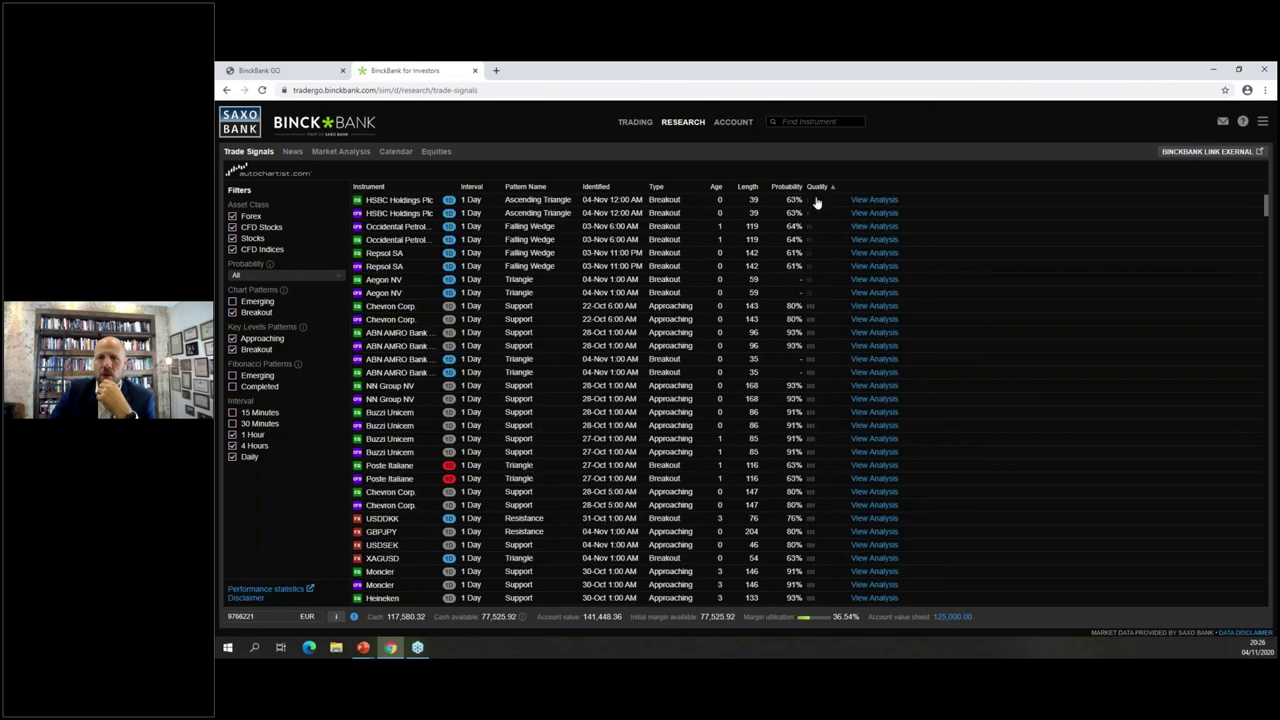
click(794, 189)
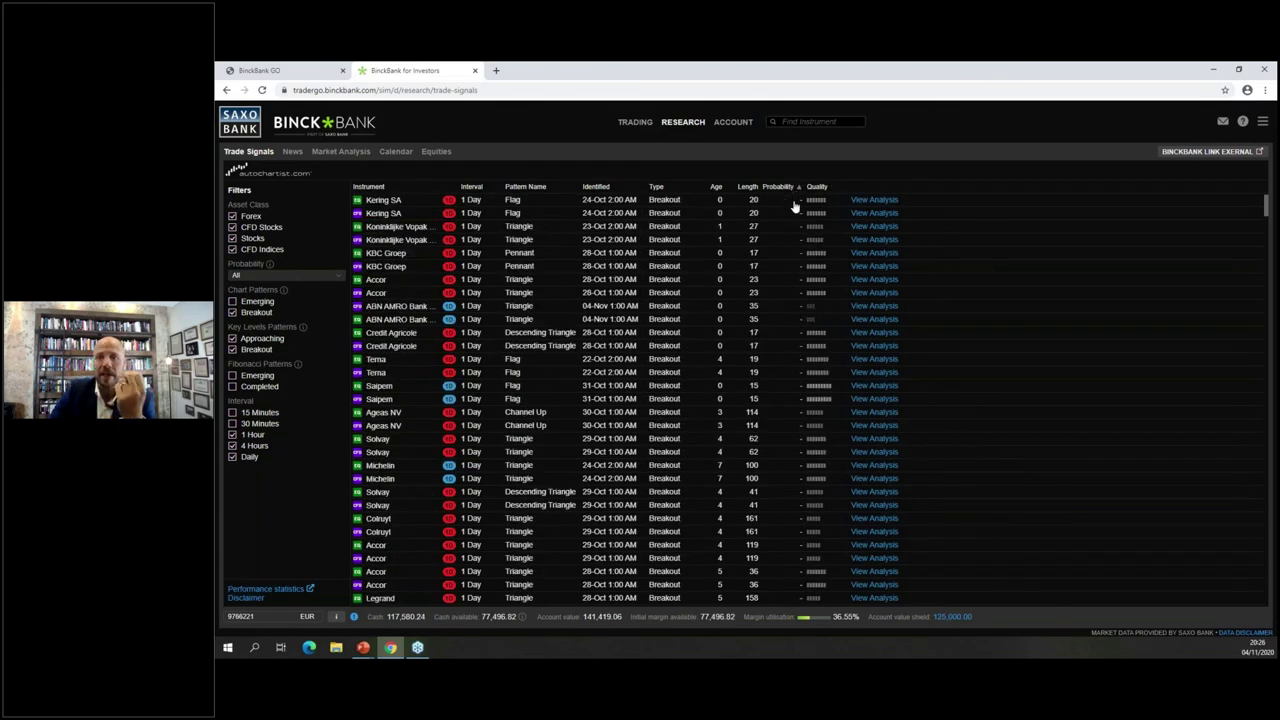
click(794, 189)
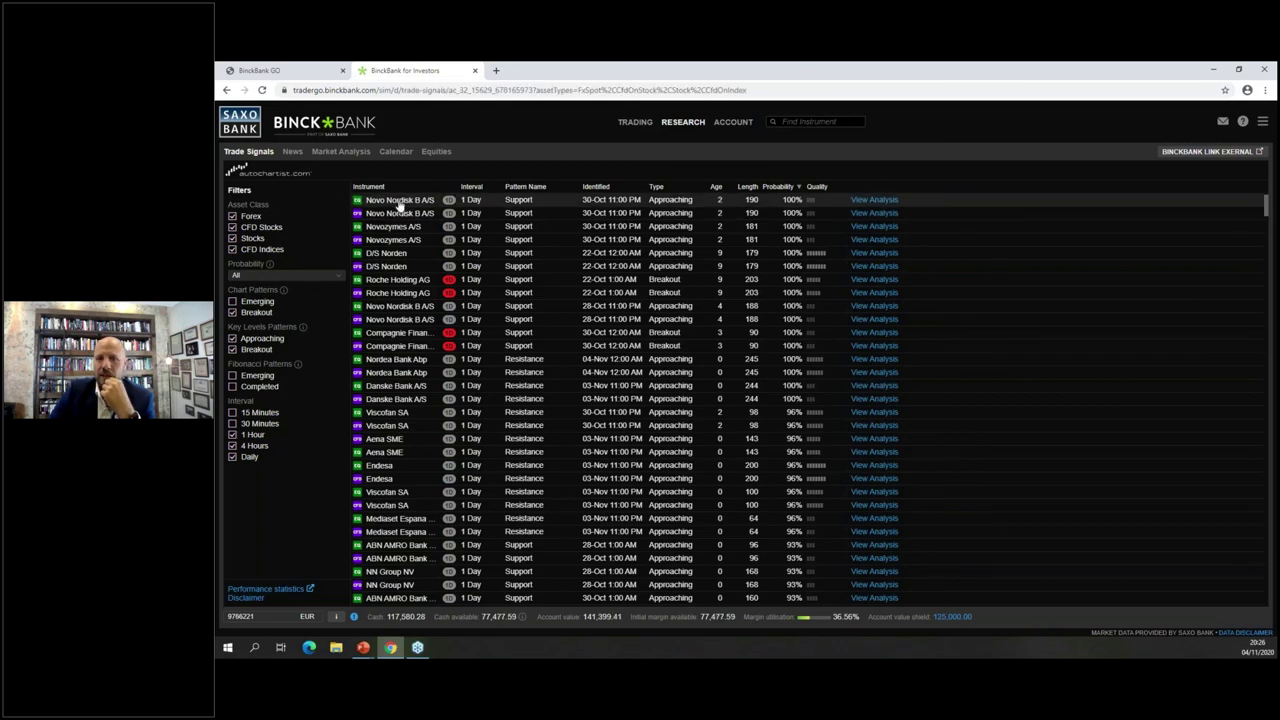
Step: Examine the Novo Nordisk and Roche Holding signals, trying the 272.65 take profit on the Roche ticket, and close it without ordering
click(399, 202)
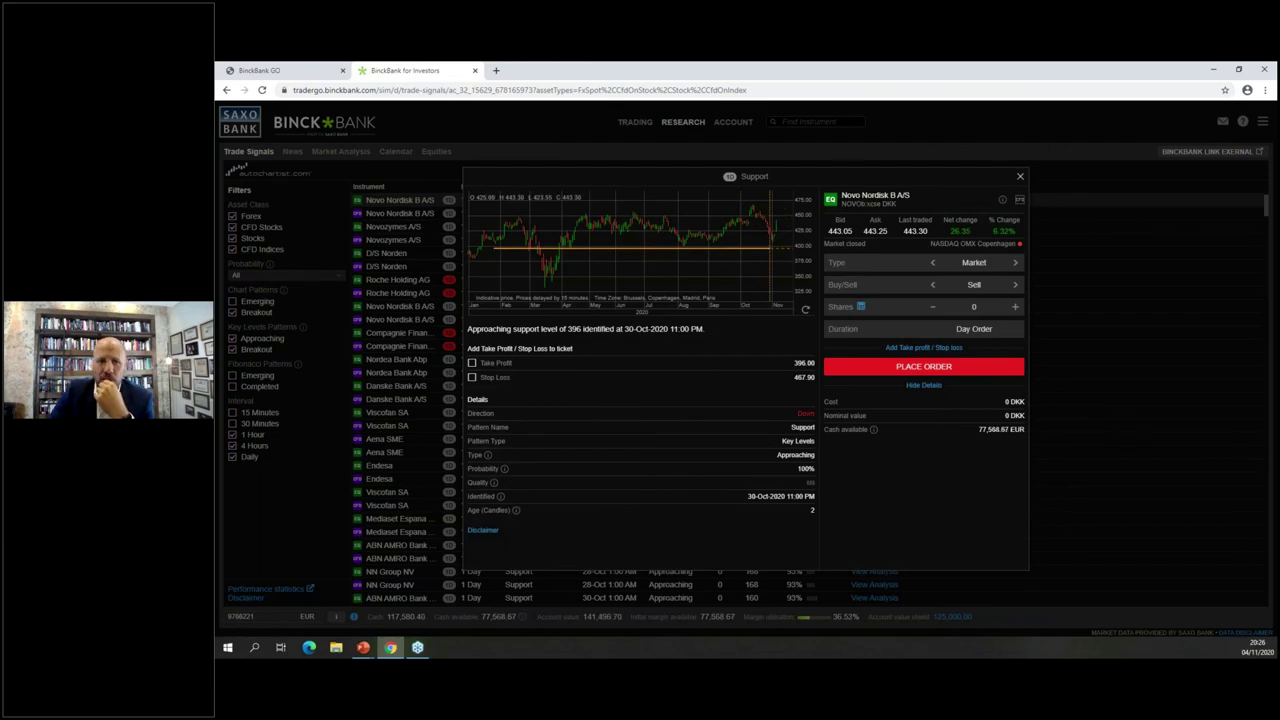
click(408, 287)
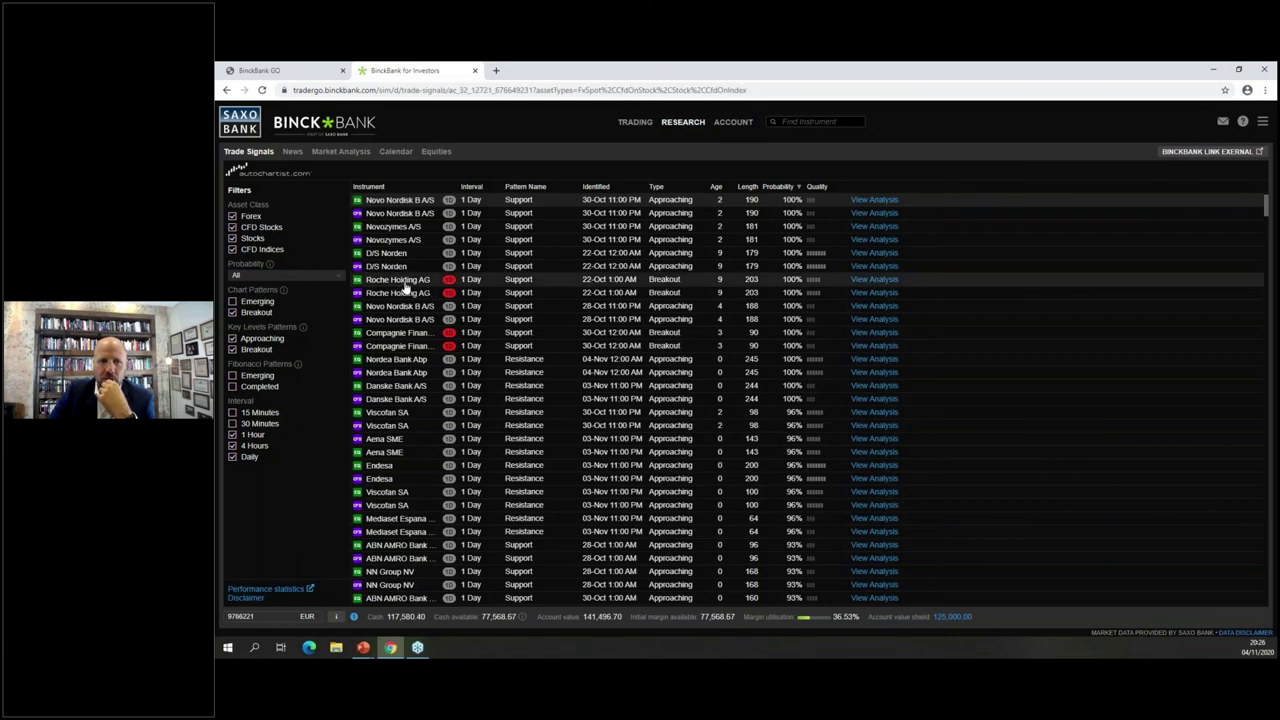
click(588, 289)
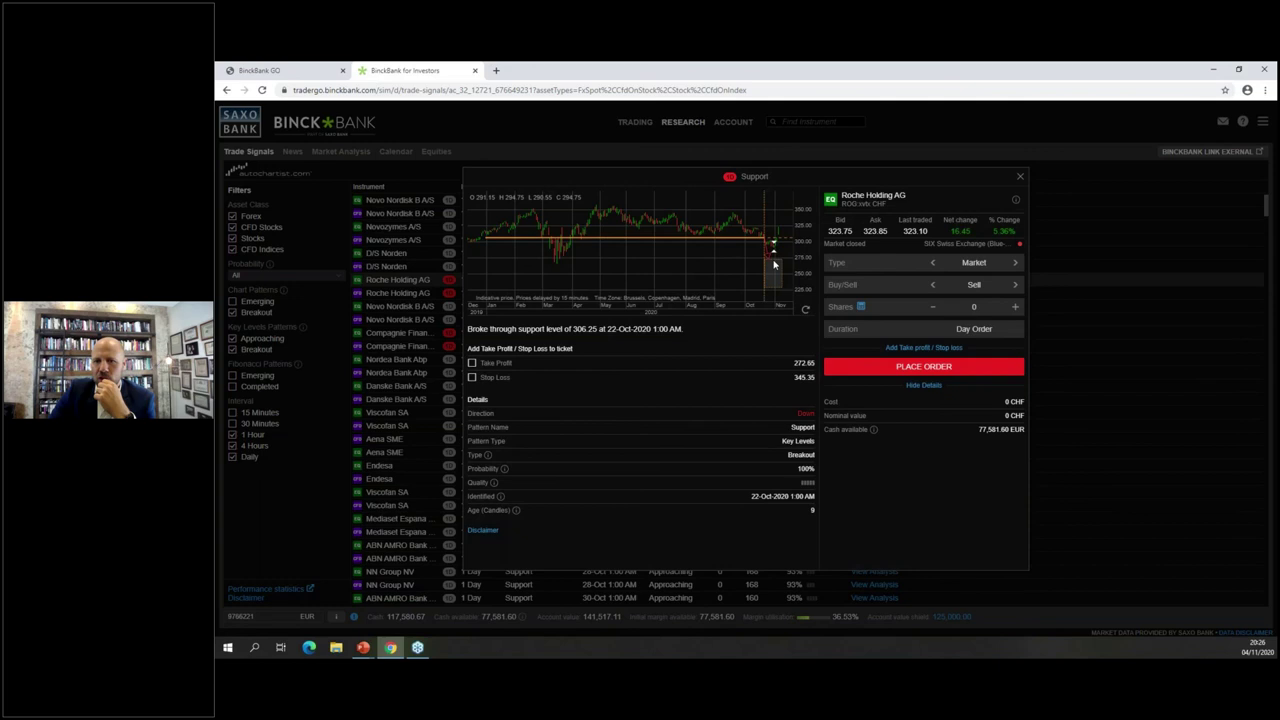
click(497, 363)
click(500, 377)
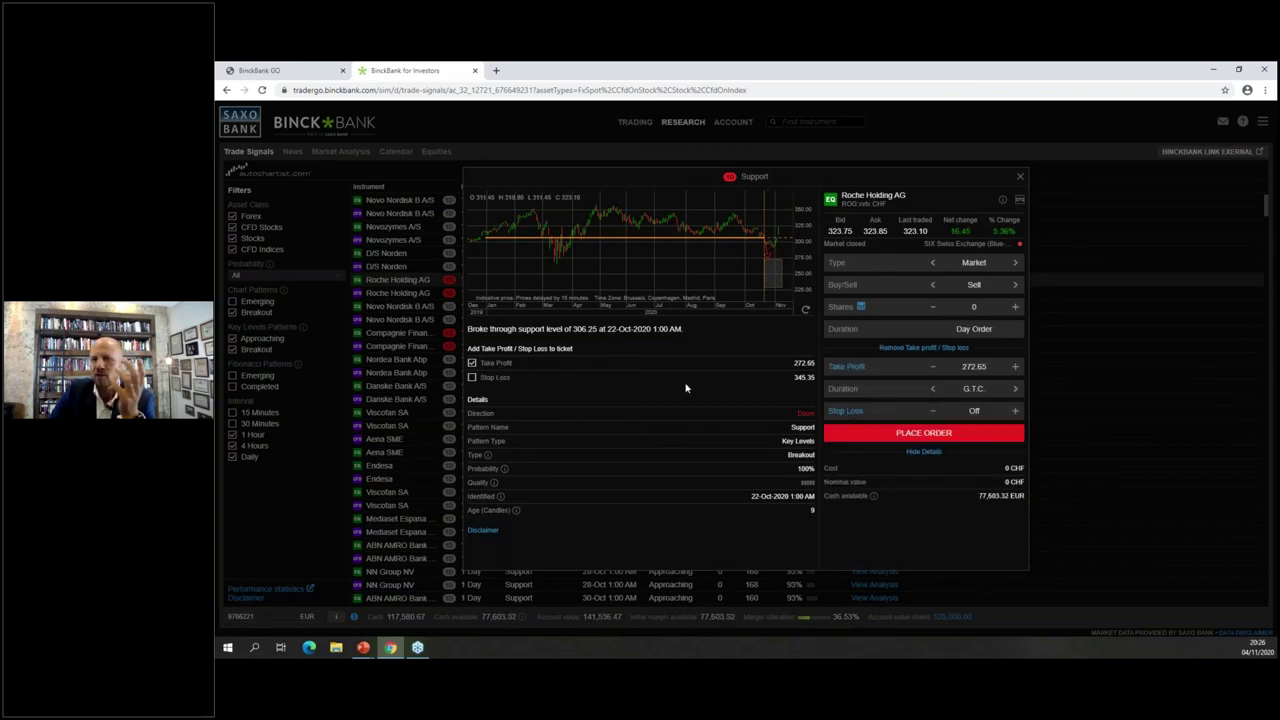
click(1018, 172)
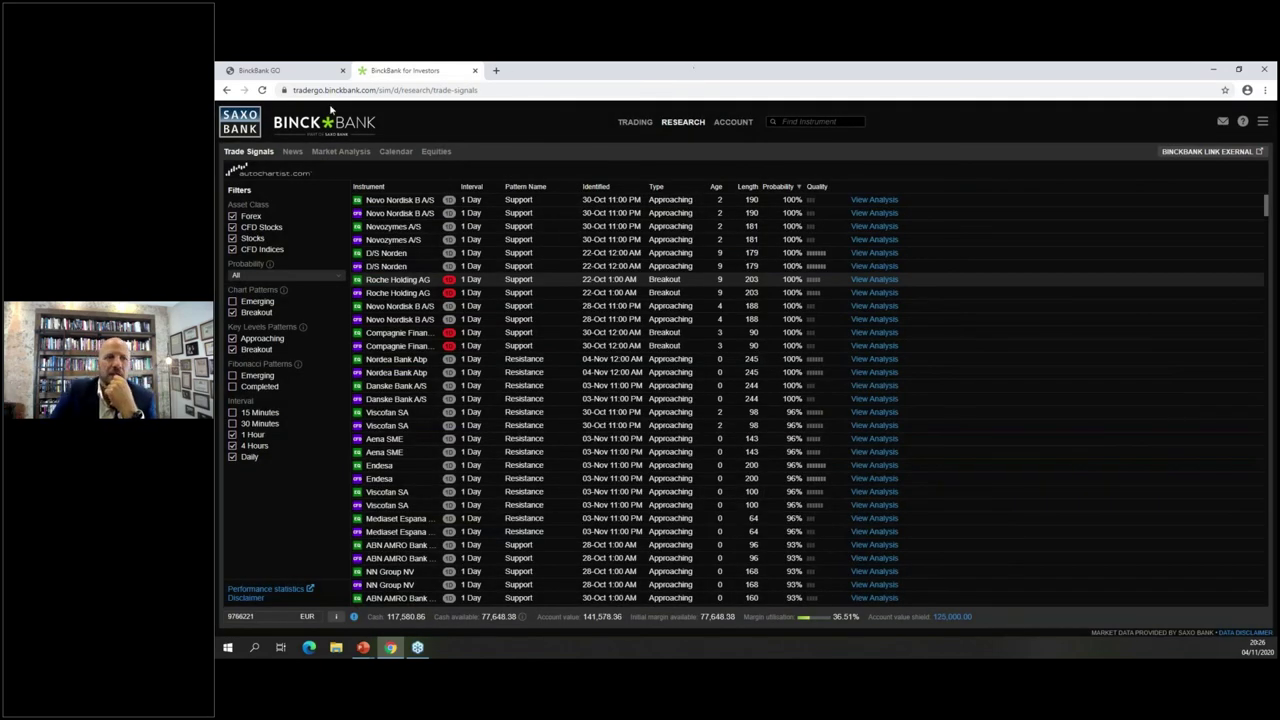
Step: Look through the research section's news, market analysis and economic calendar
click(291, 153)
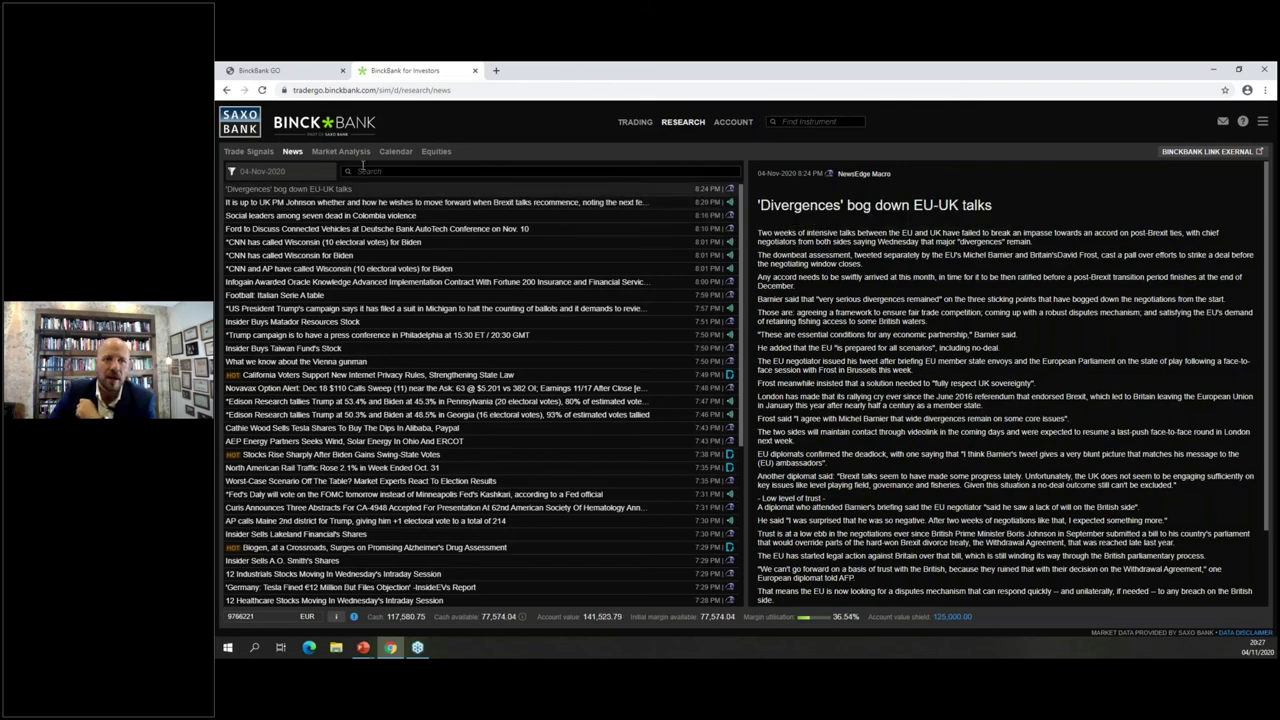
click(340, 151)
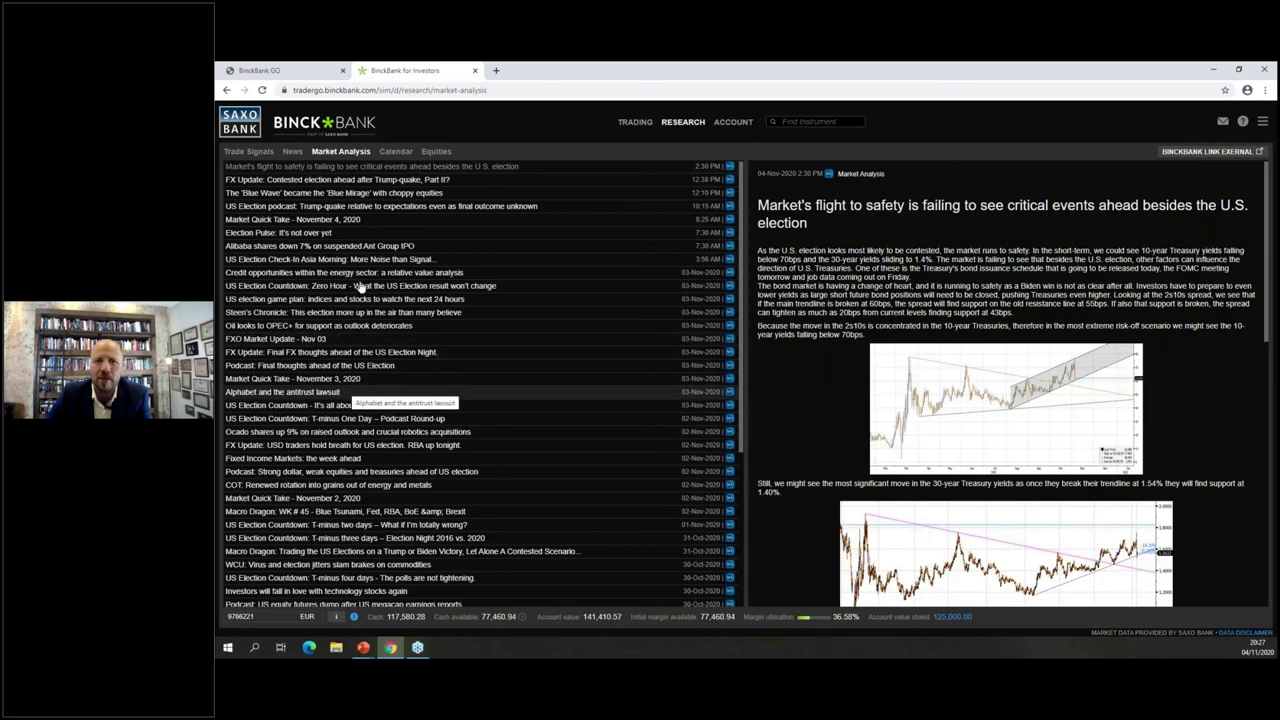
click(396, 153)
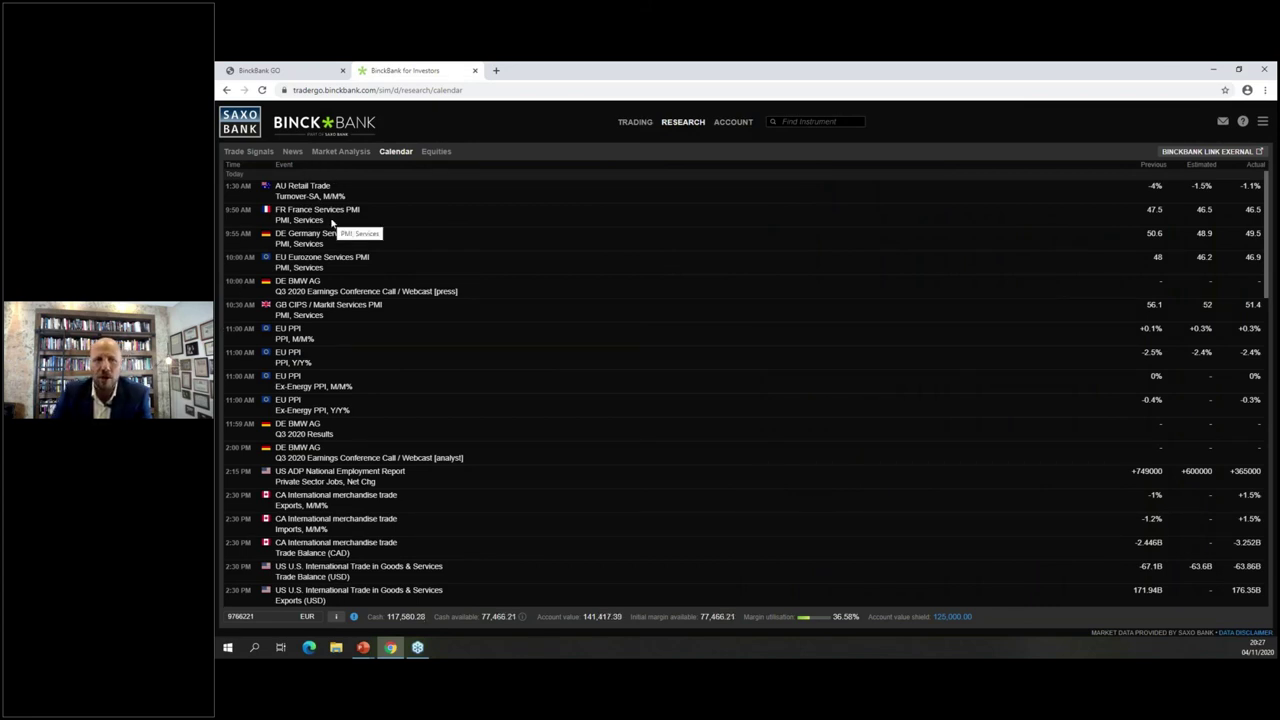
scroll(398, 320, down, 5)
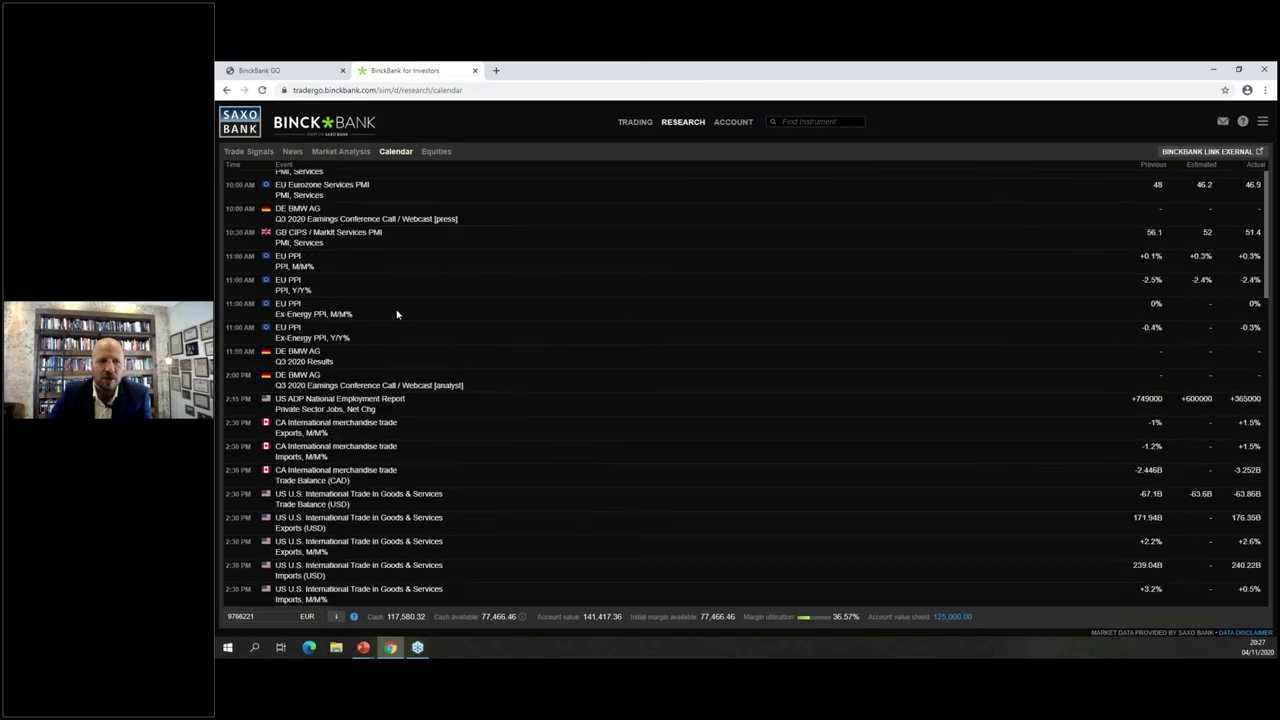
scroll(412, 355, up, 5)
Step: Review the CAC40, FTSE100 and BEL20 indices in the equities overview and open the KBC Groep pennant signal
click(436, 151)
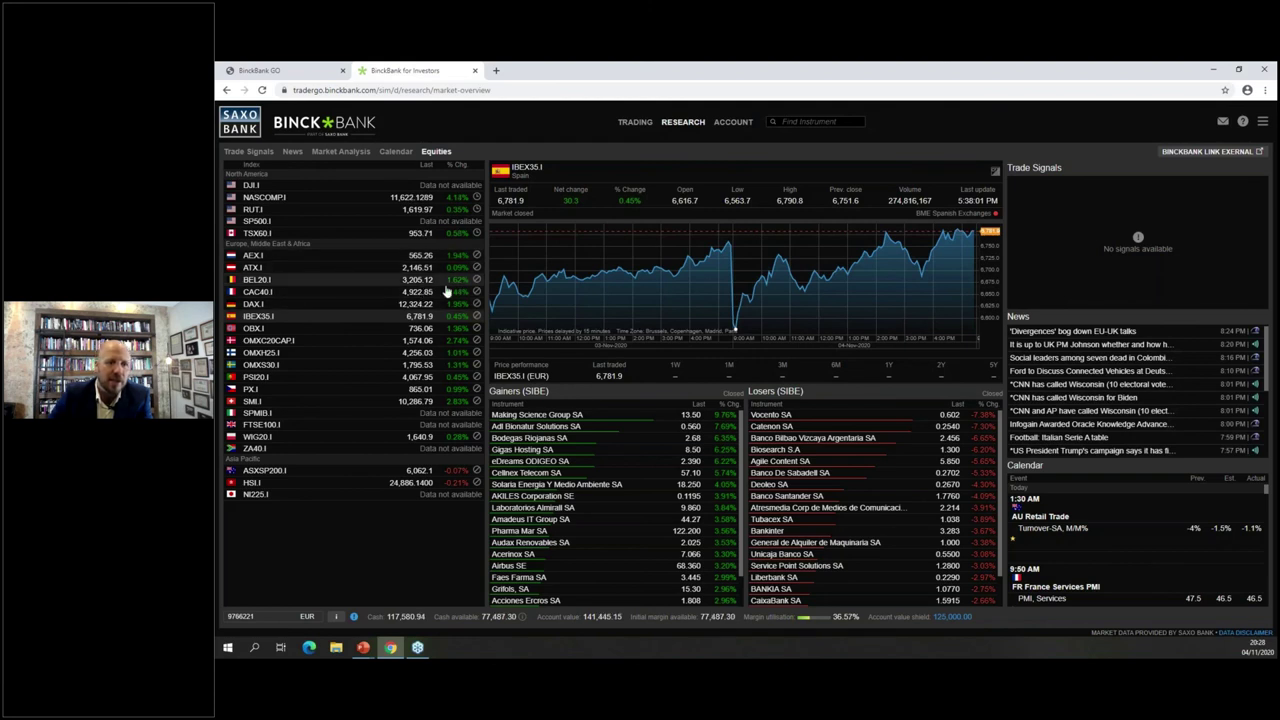
click(368, 292)
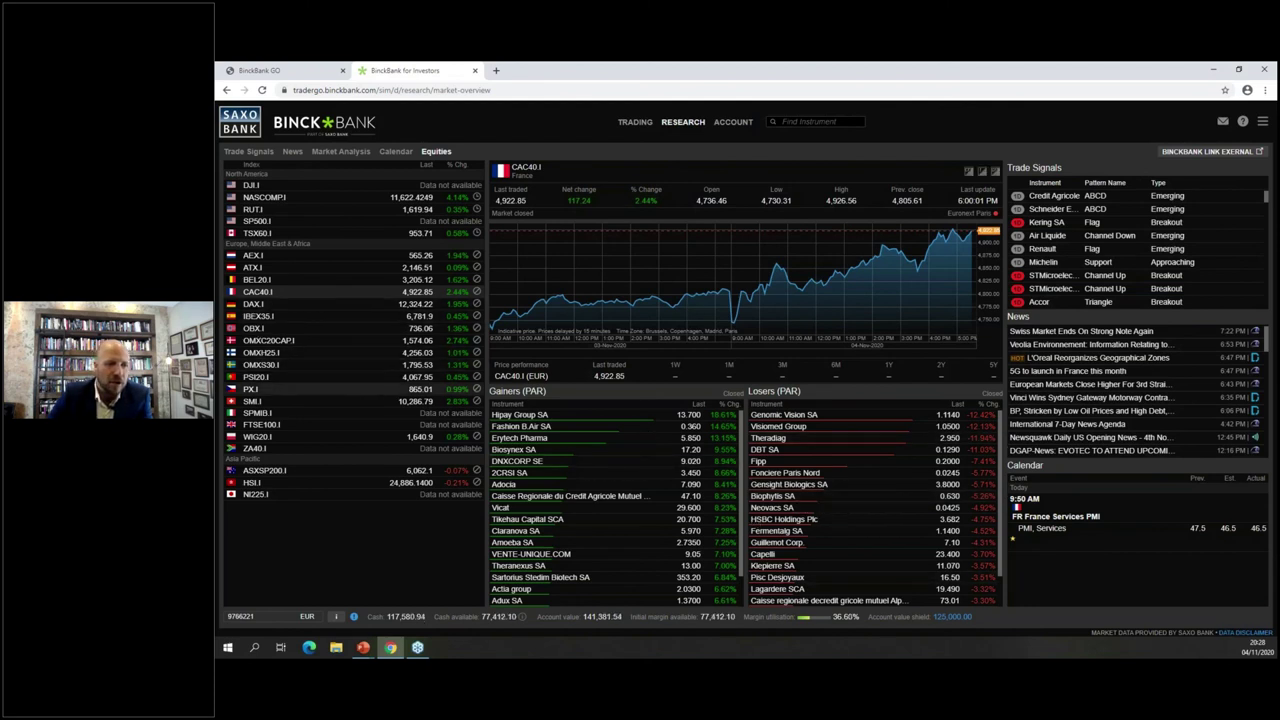
click(290, 424)
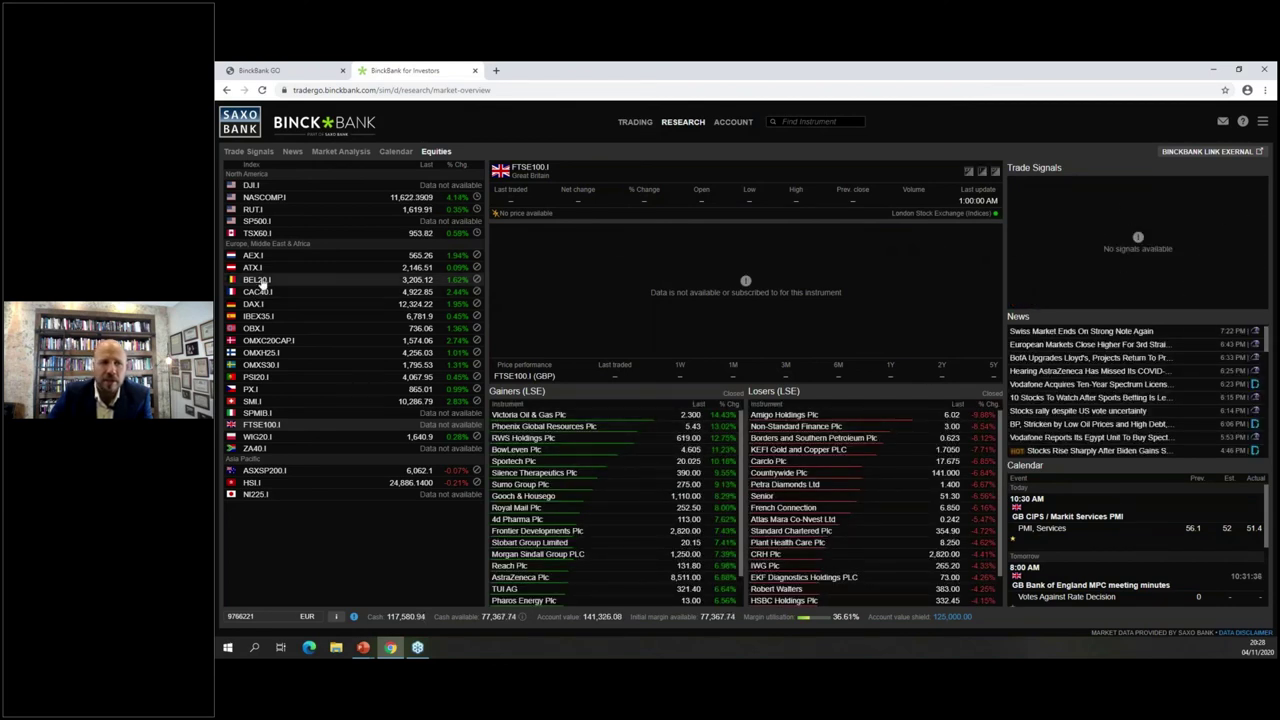
click(455, 281)
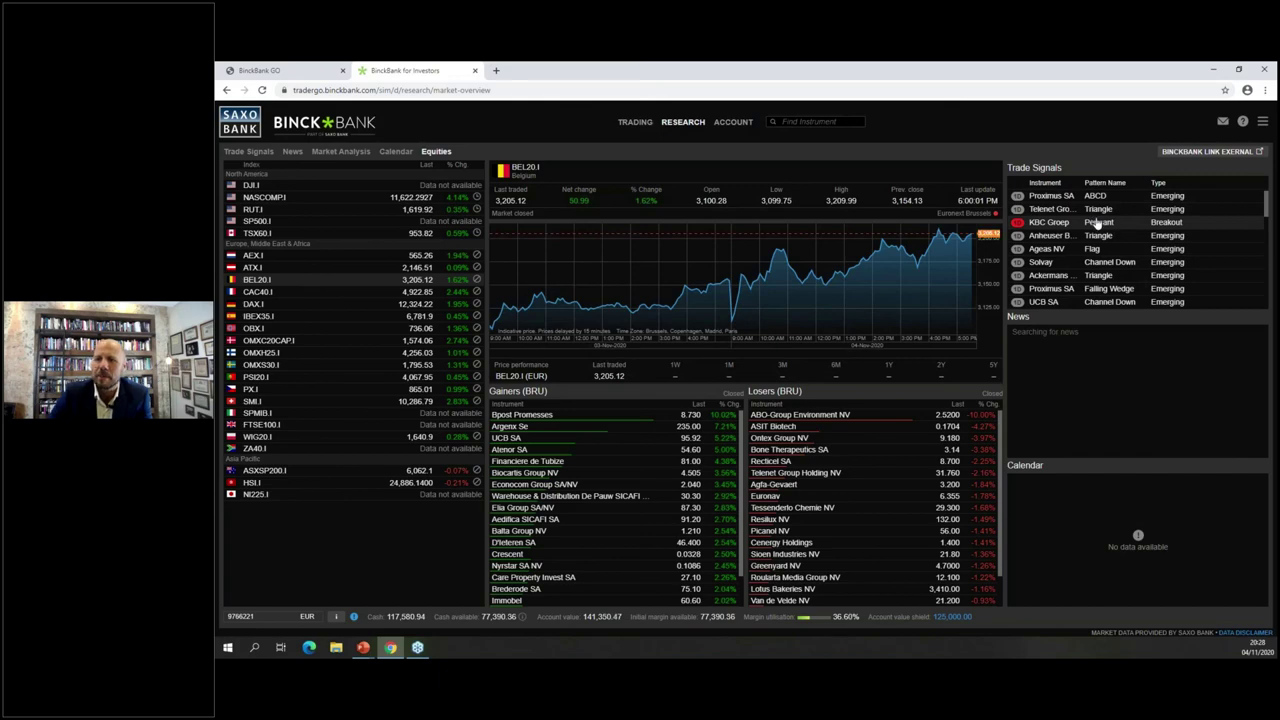
click(1062, 222)
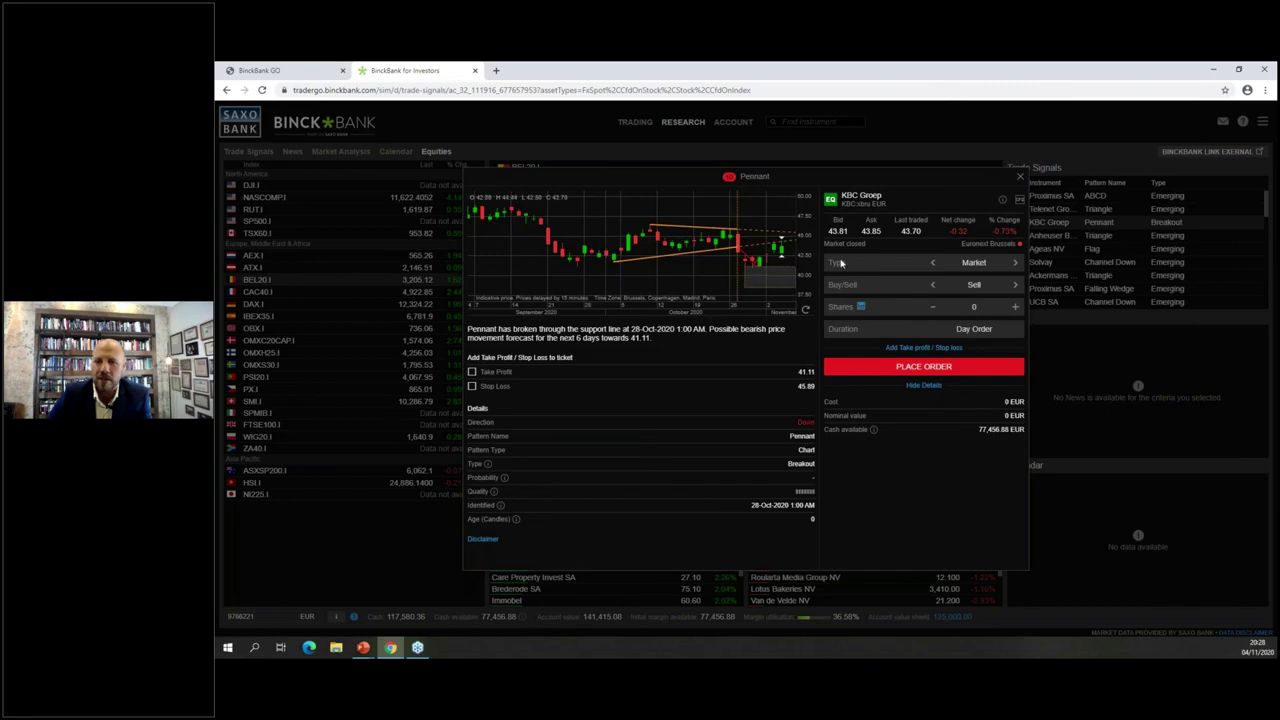
Step: Close the KBC Groep signal and look through the account section's portfolio, historic reports, account statement, deposits and transfers, and other services
click(1021, 178)
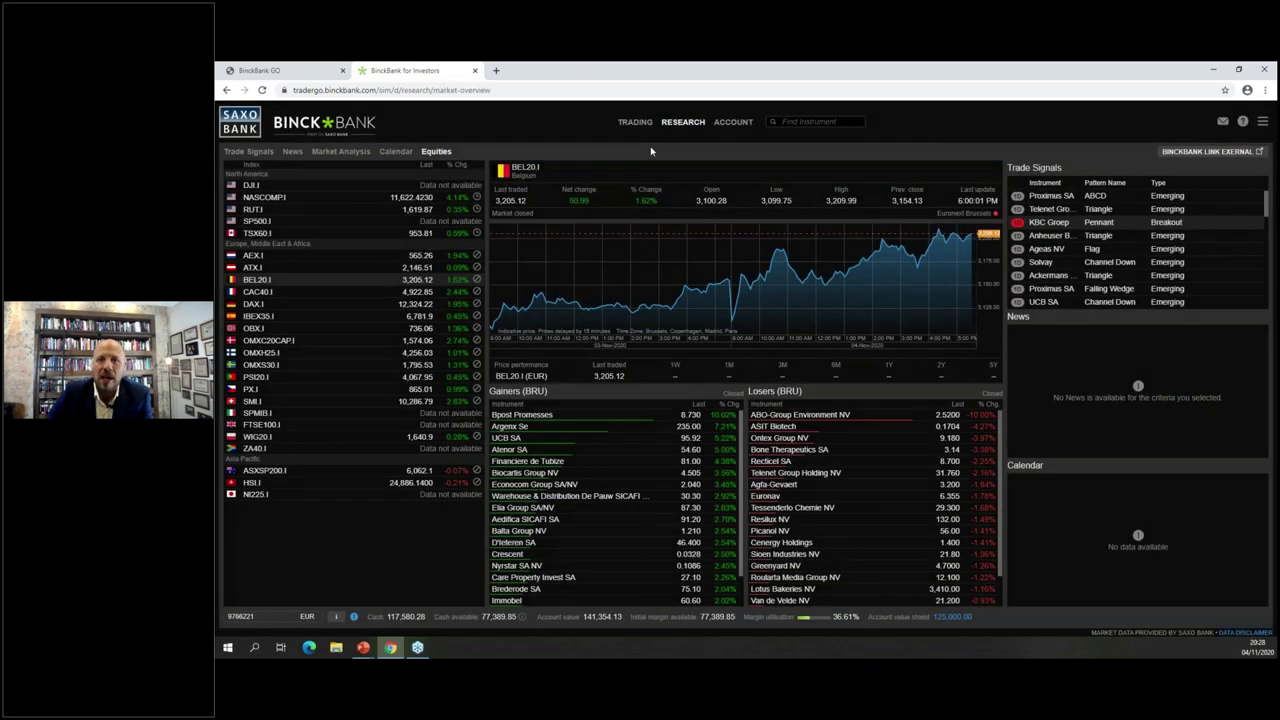
click(730, 127)
click(239, 151)
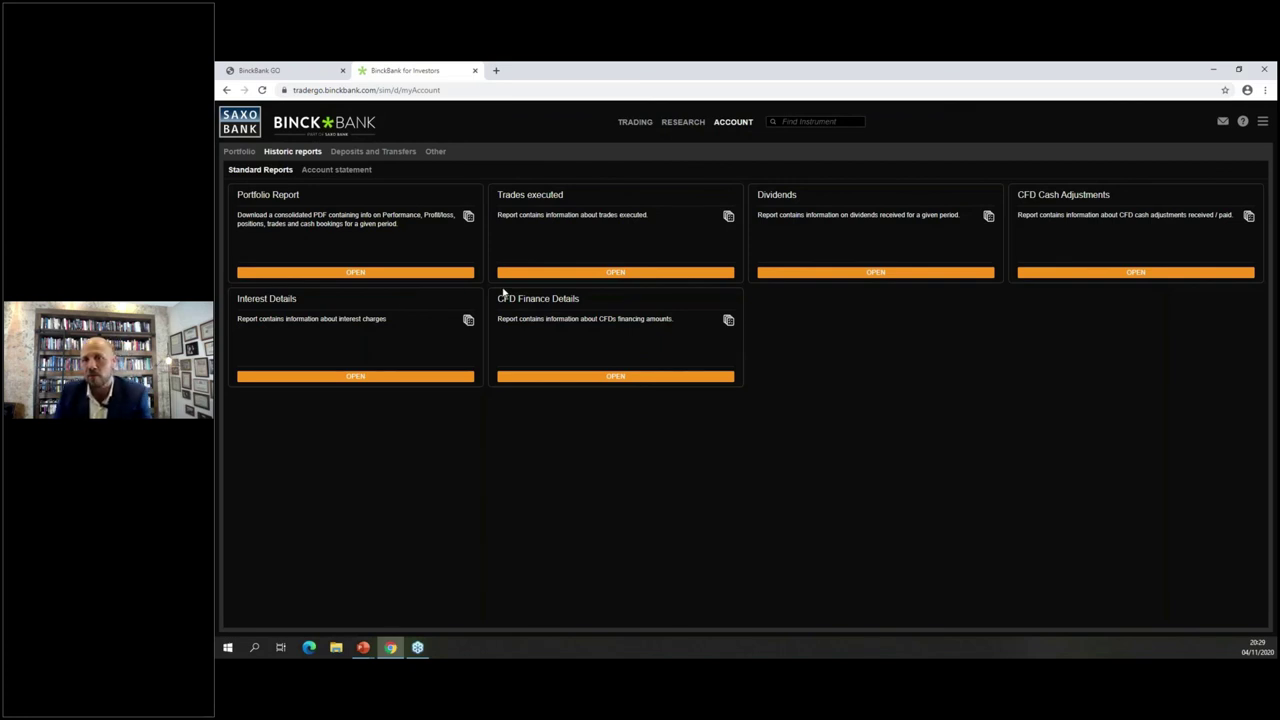
click(352, 272)
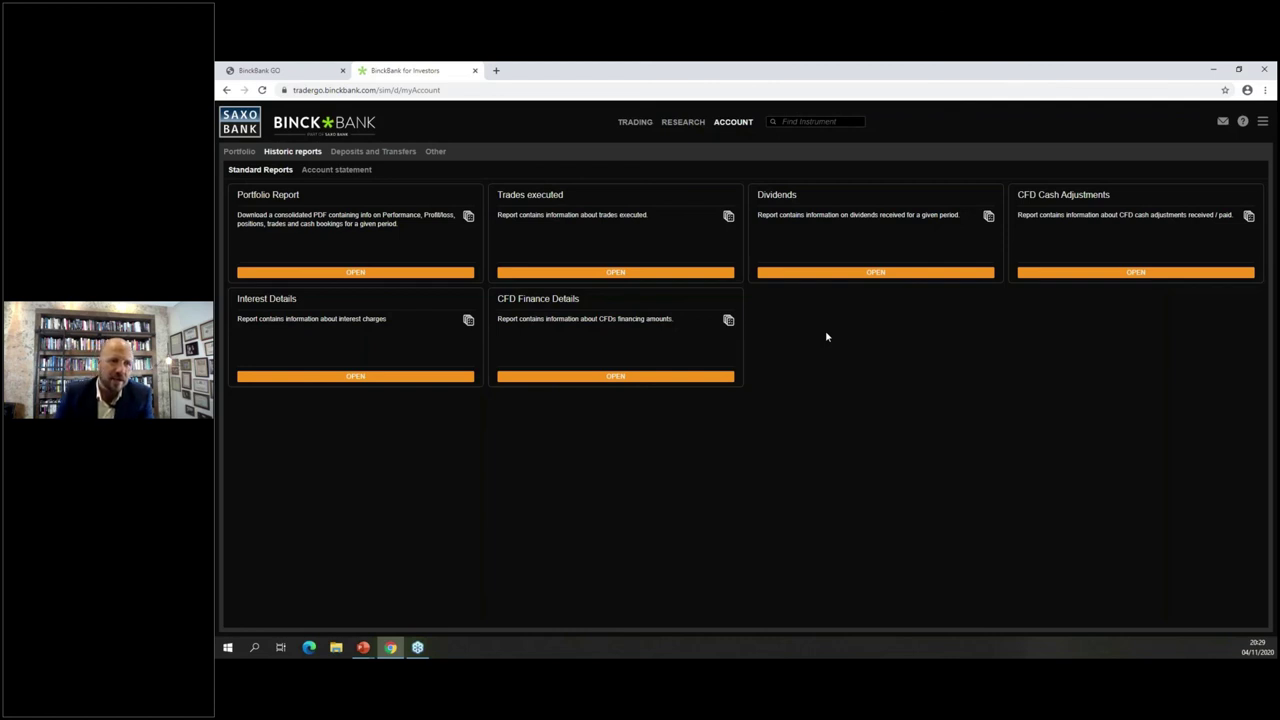
click(362, 171)
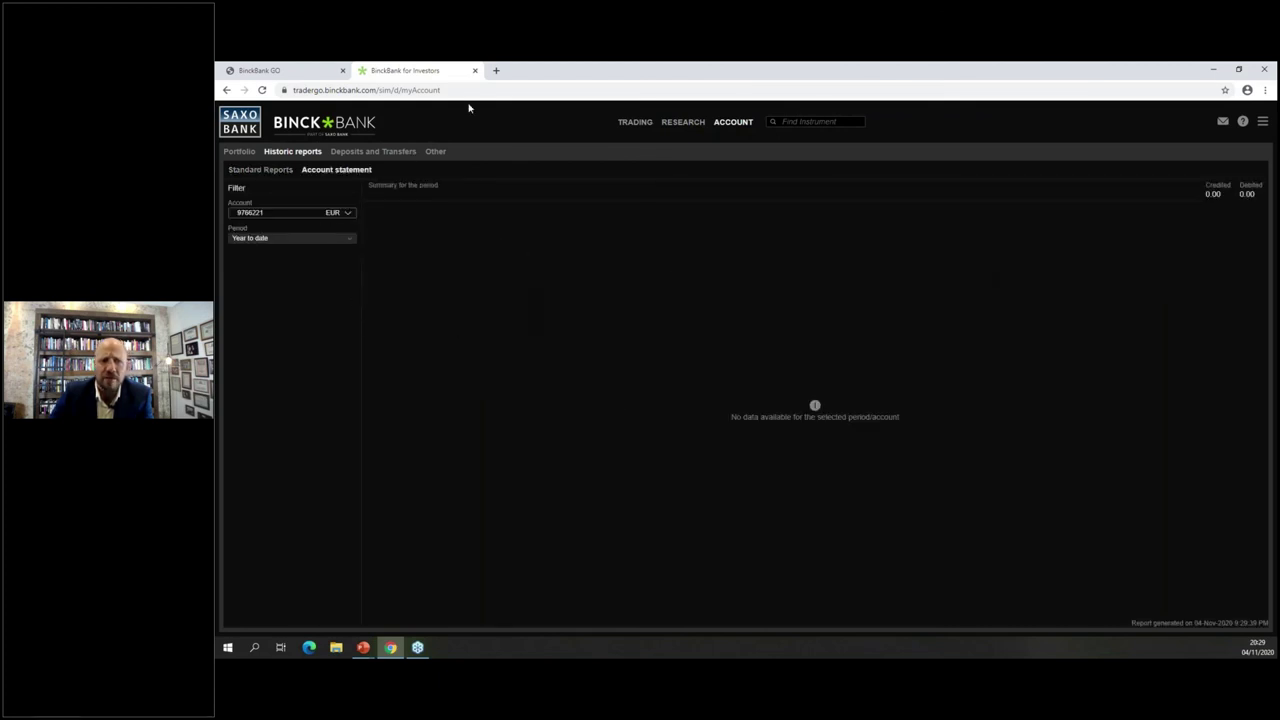
click(395, 151)
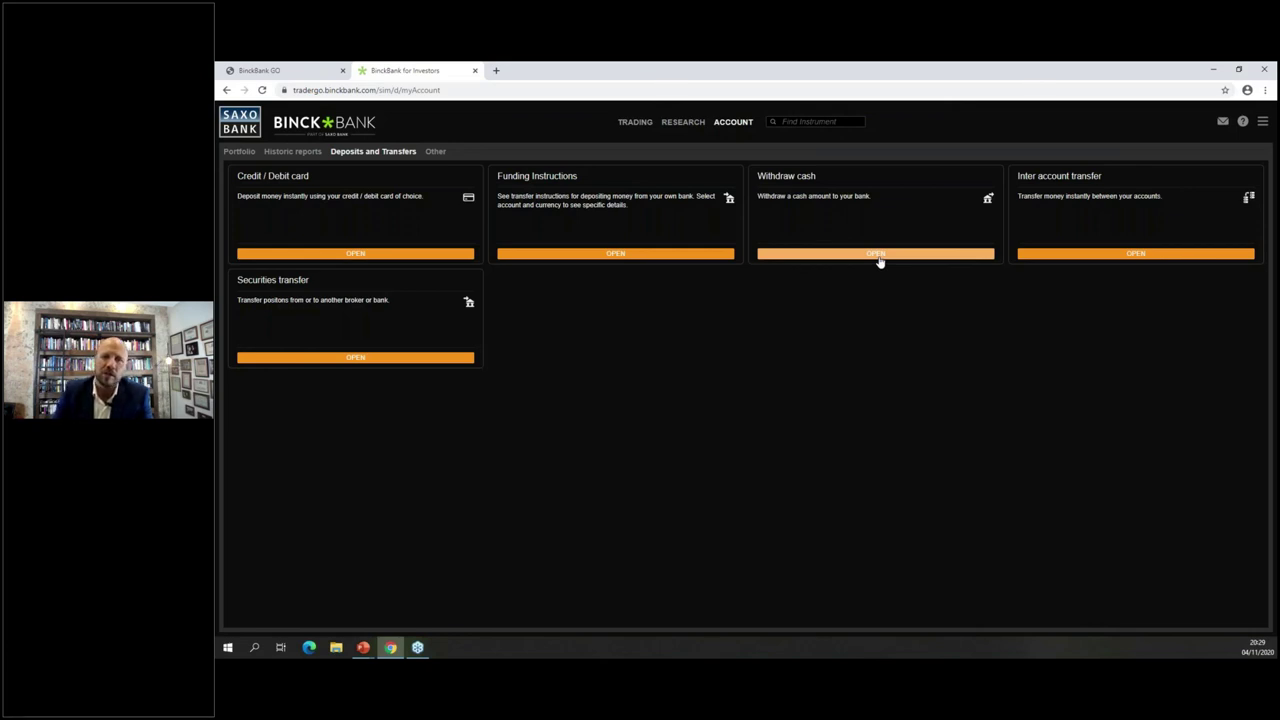
click(438, 152)
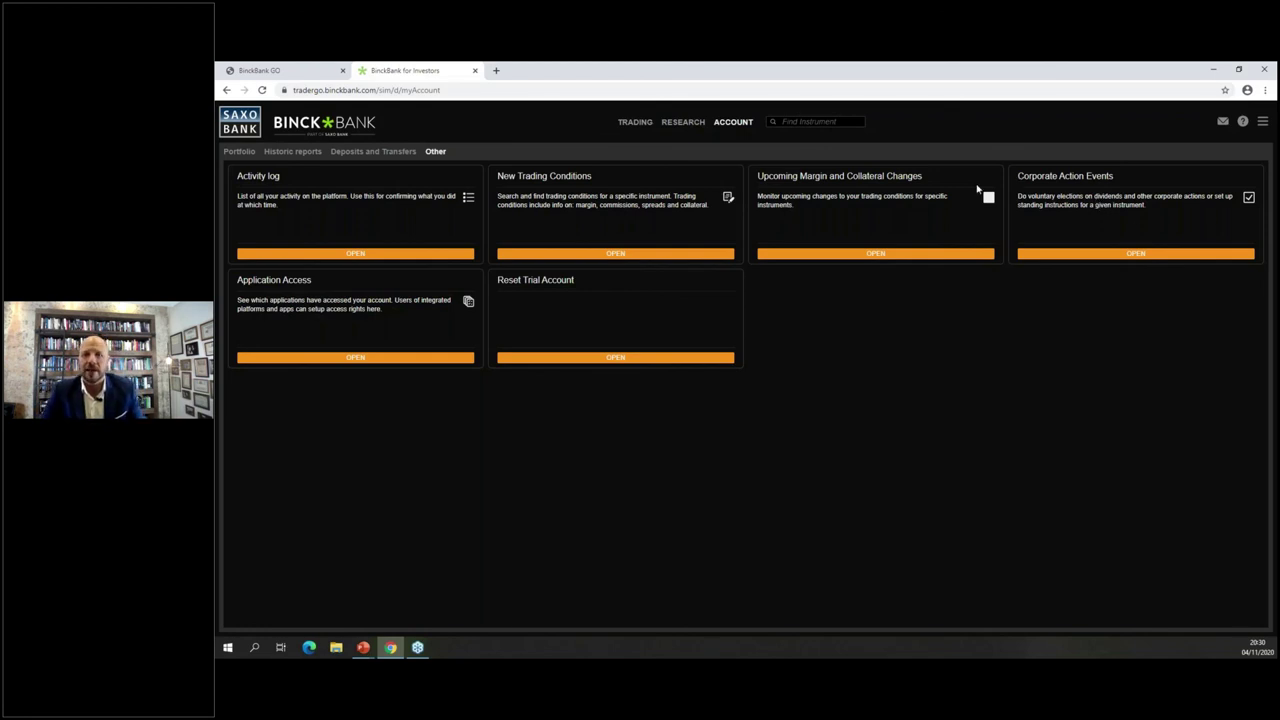
Step: Return to the trading section, revisit the account section's other services, and show the stock Screener in the trading section
click(631, 121)
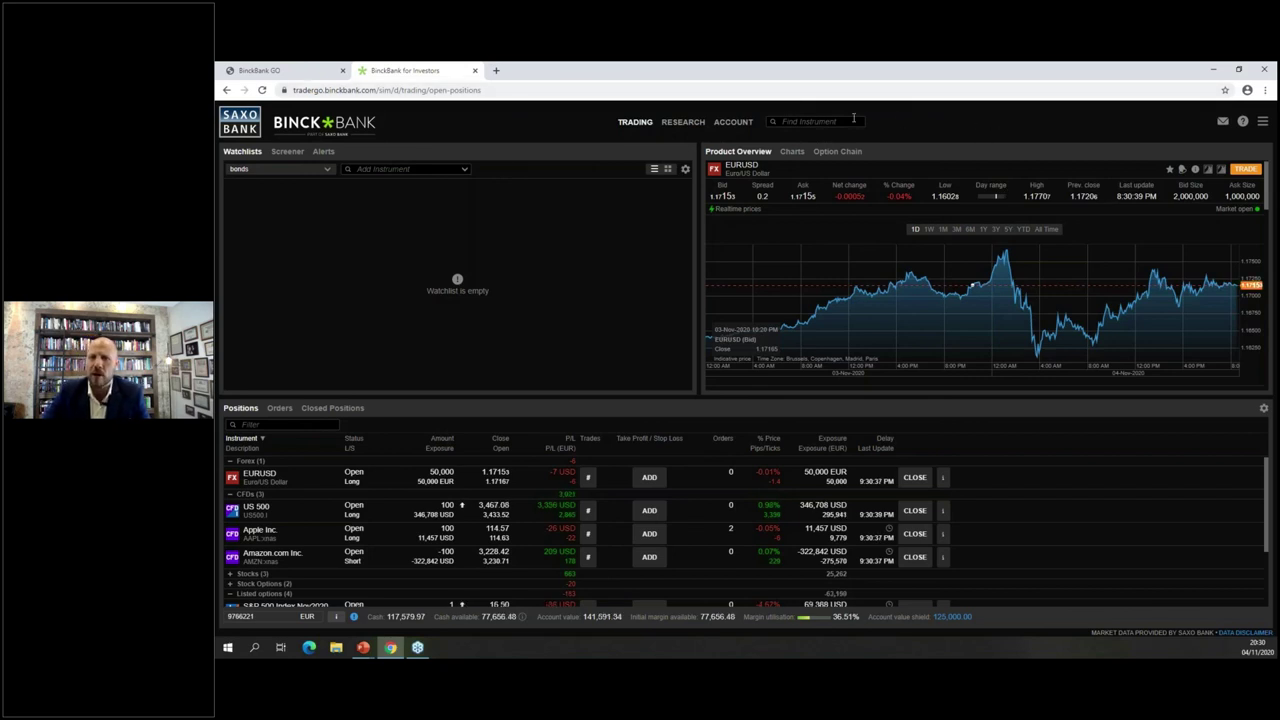
click(746, 124)
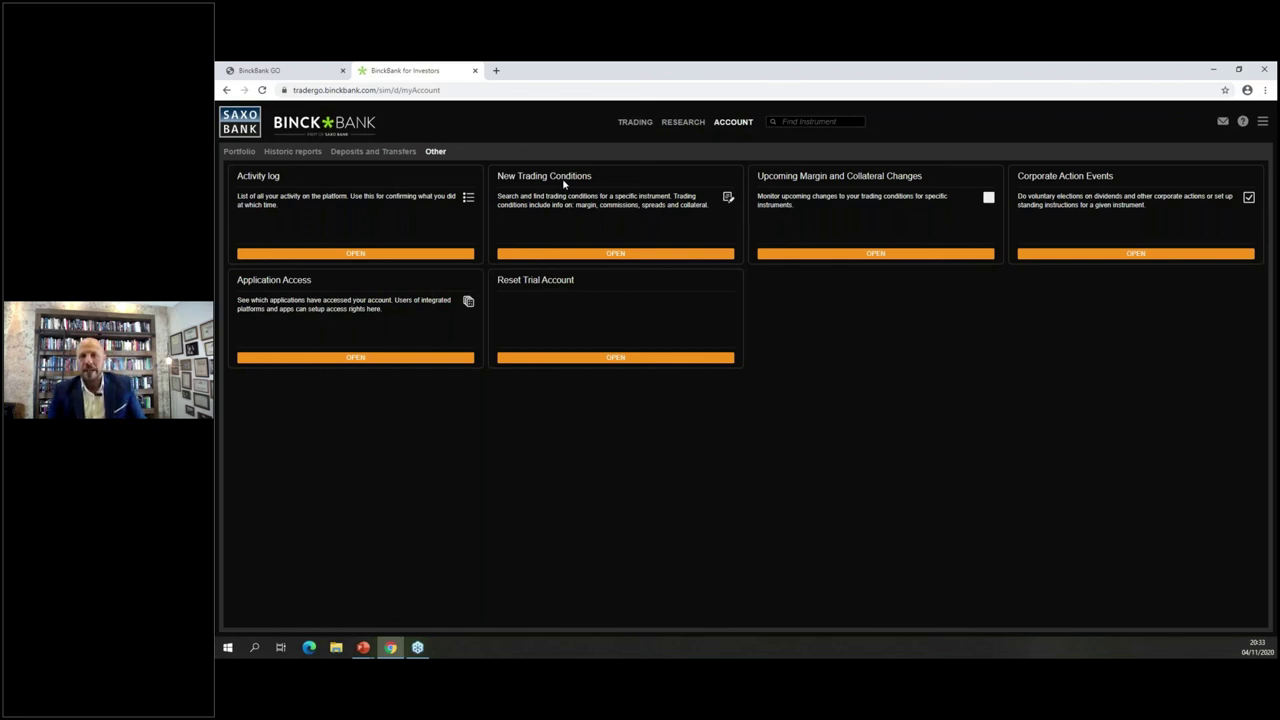
click(632, 122)
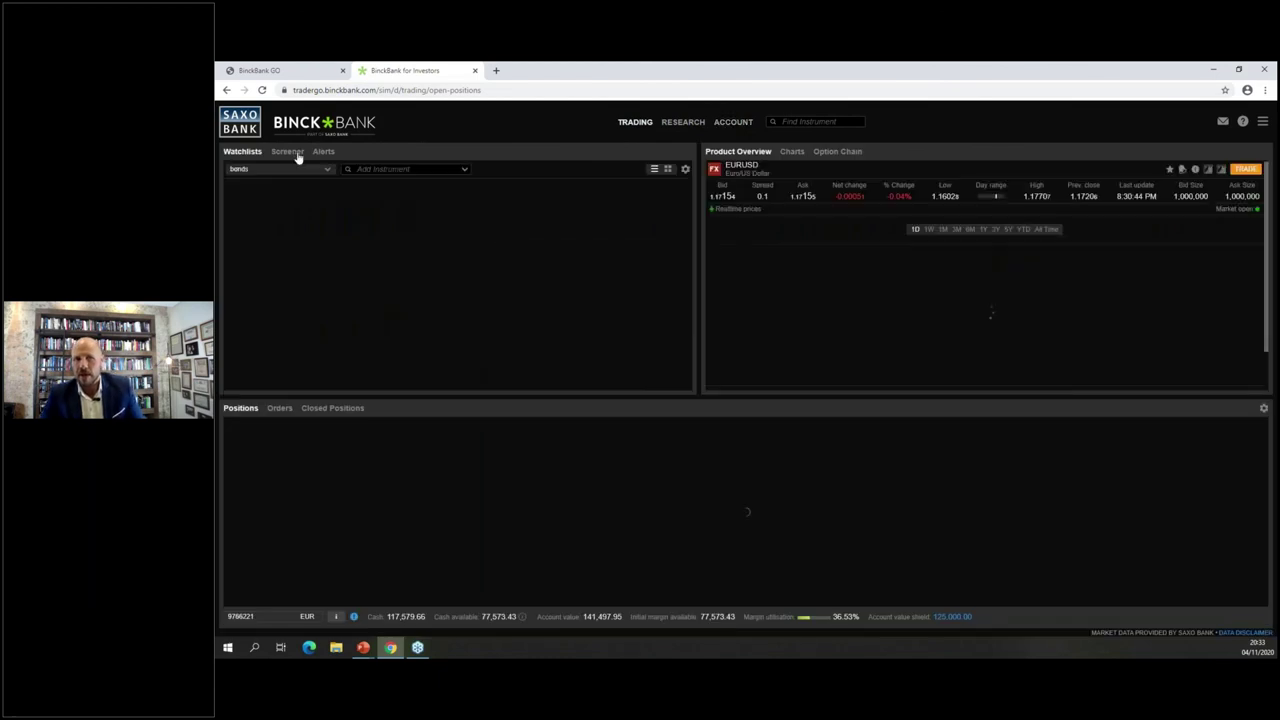
click(294, 154)
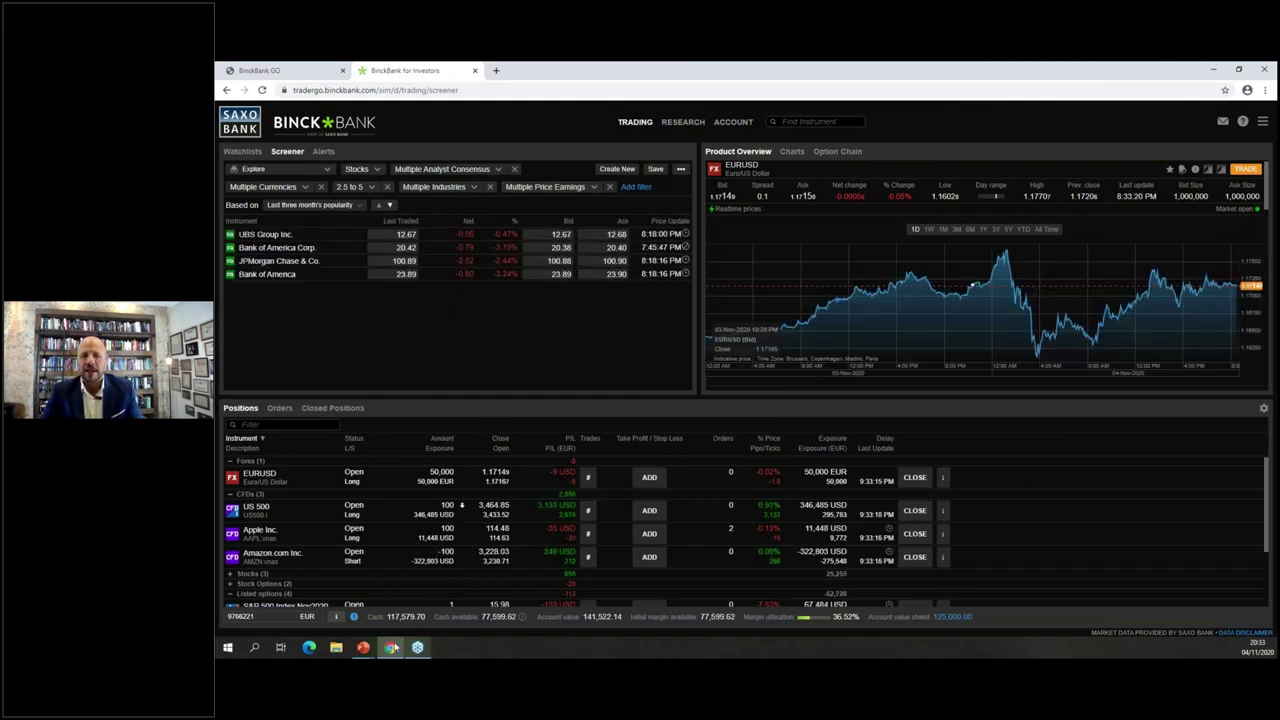
Step: Switch to the PowerPoint webinar presentation and show the closing "How to reach out to us?" slide full screen
mouse_move(365, 650)
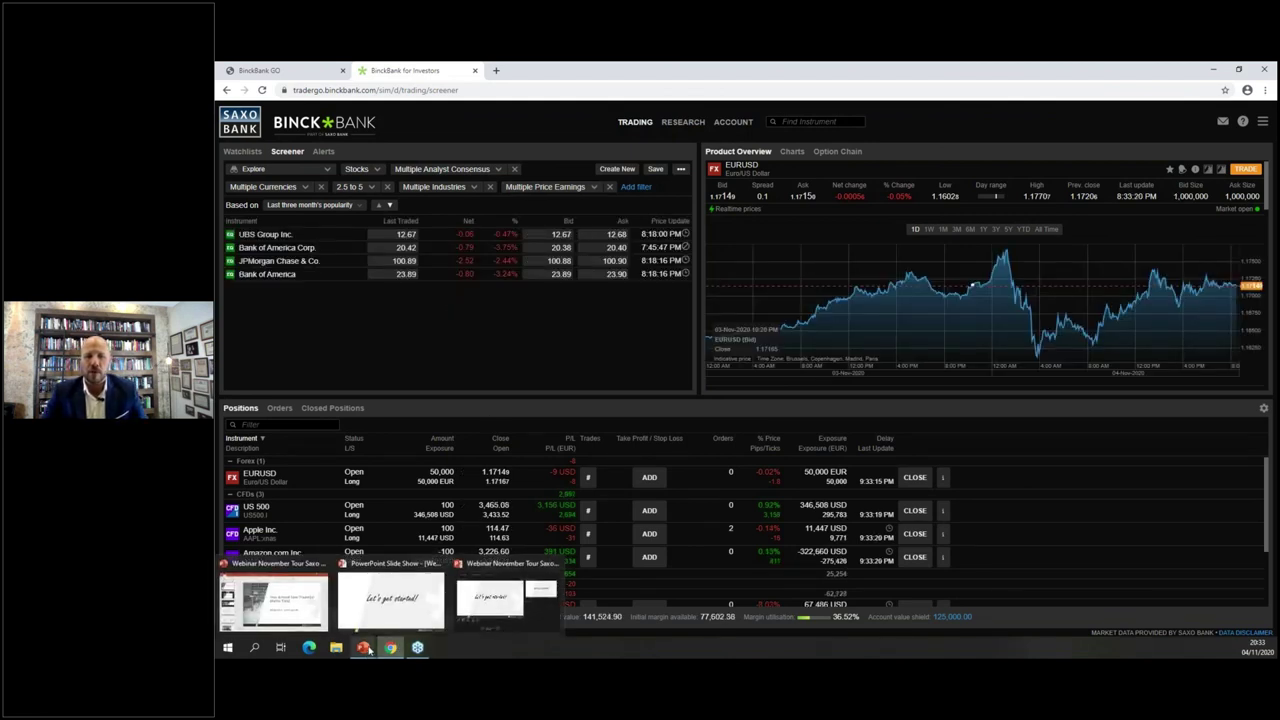
click(345, 630)
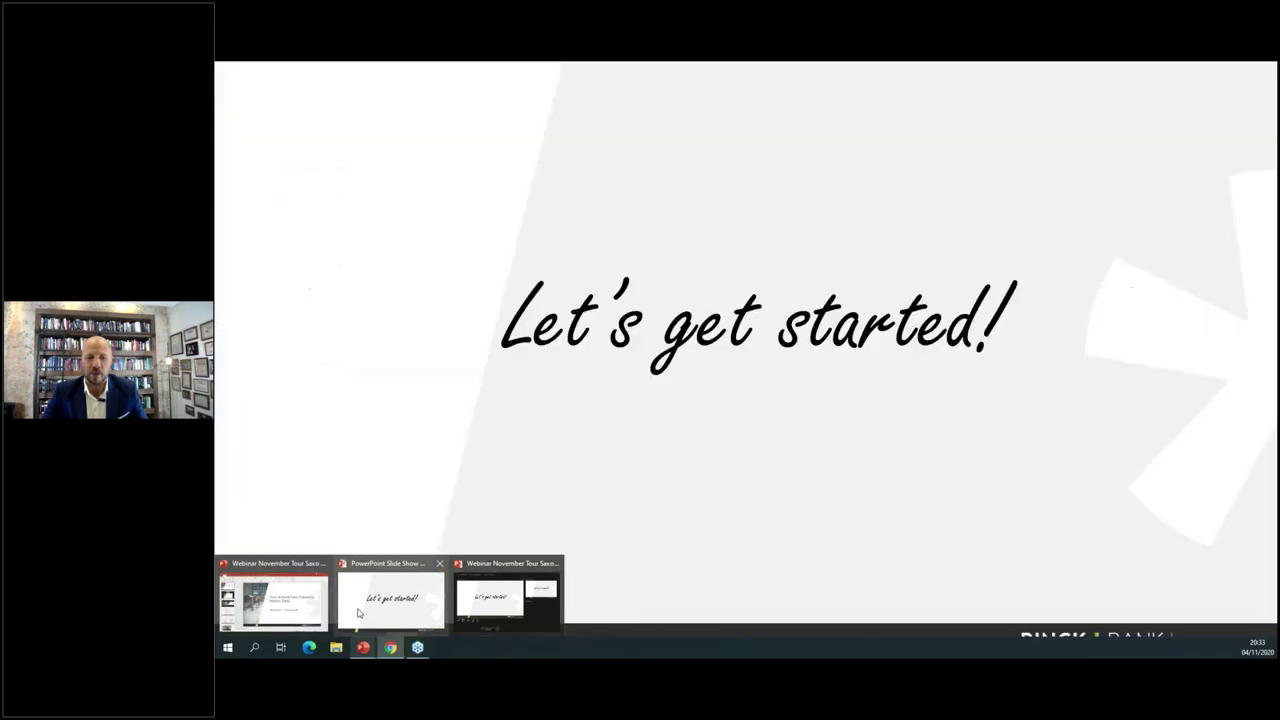
key(Right)
key(Right)
key(Right)
key(Right)
key(Right)
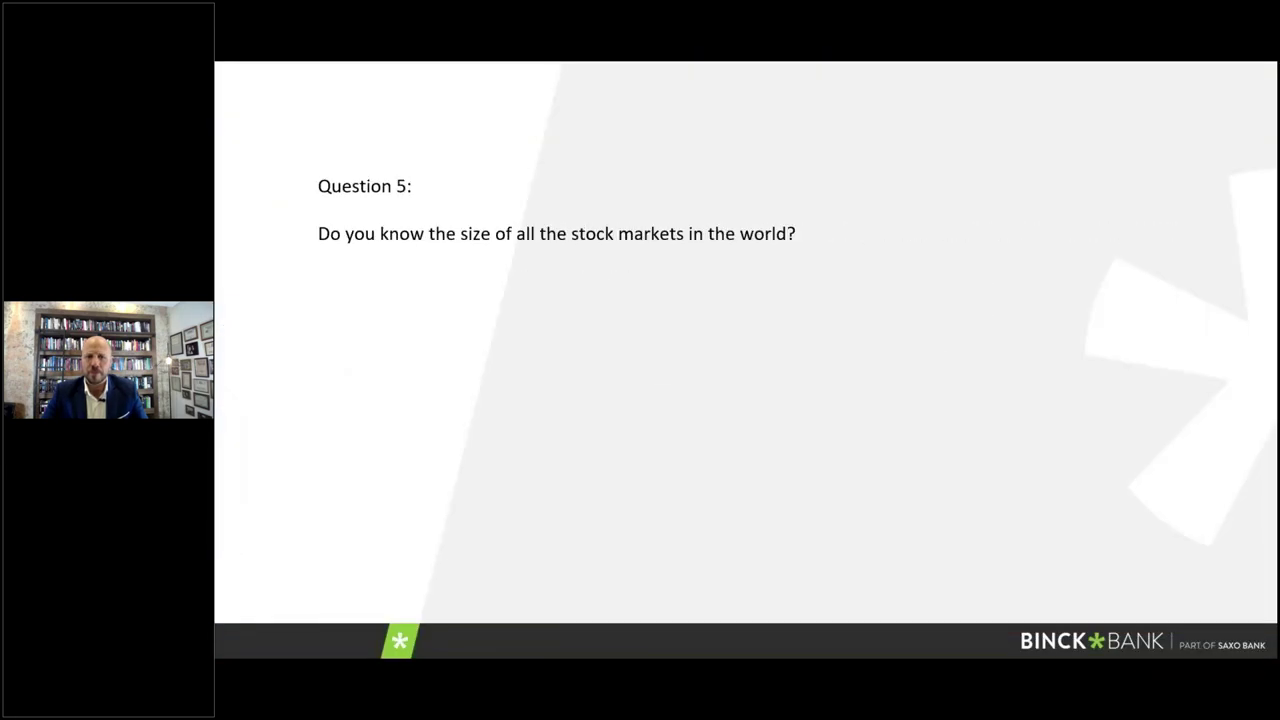
key(Escape)
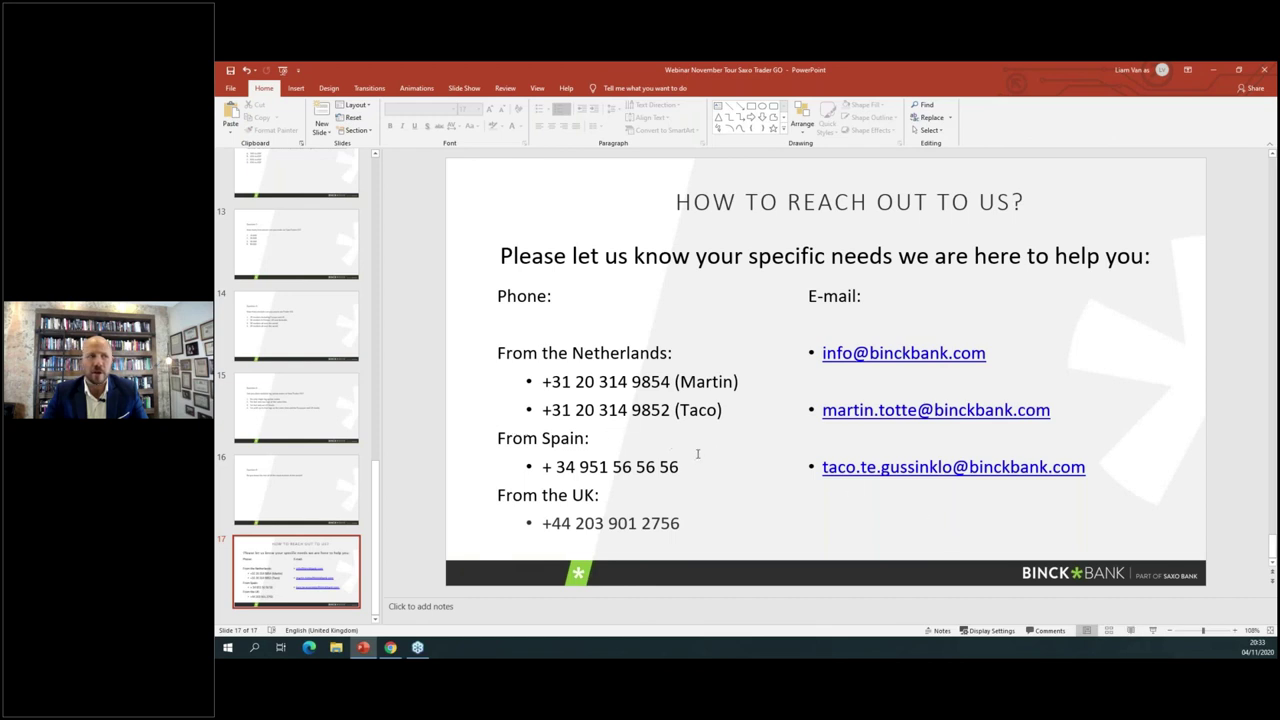
click(1153, 632)
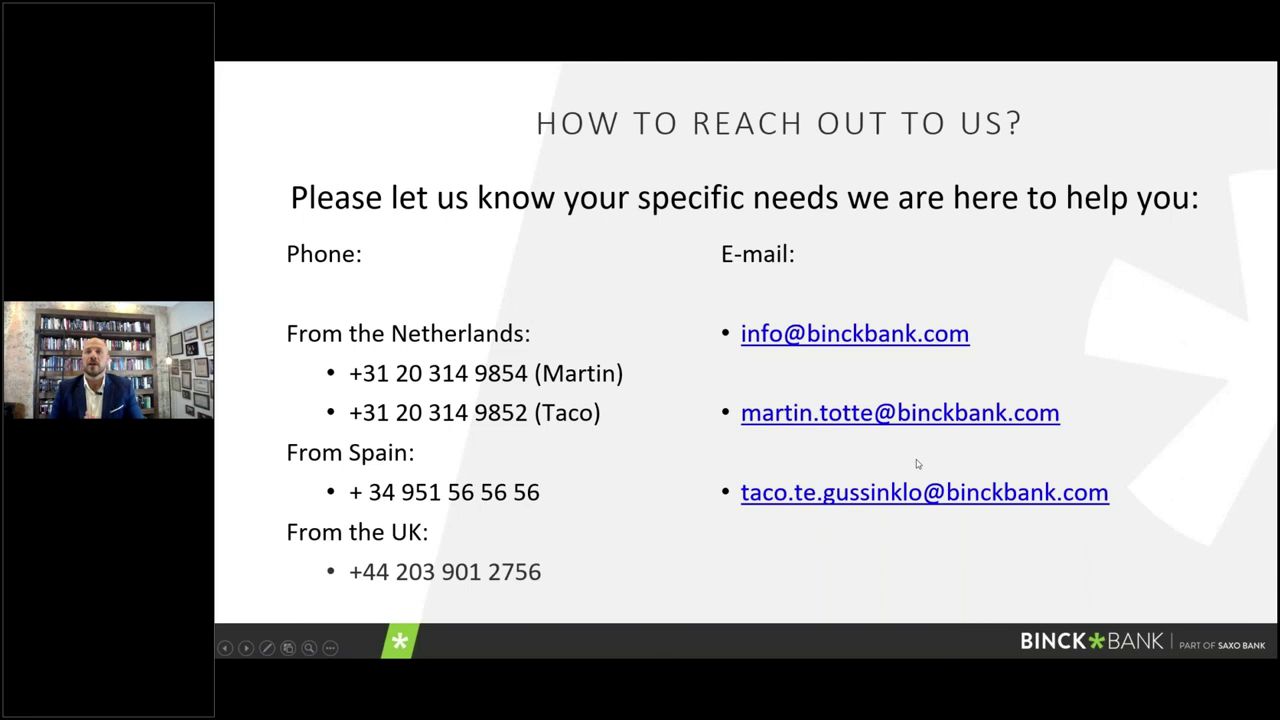